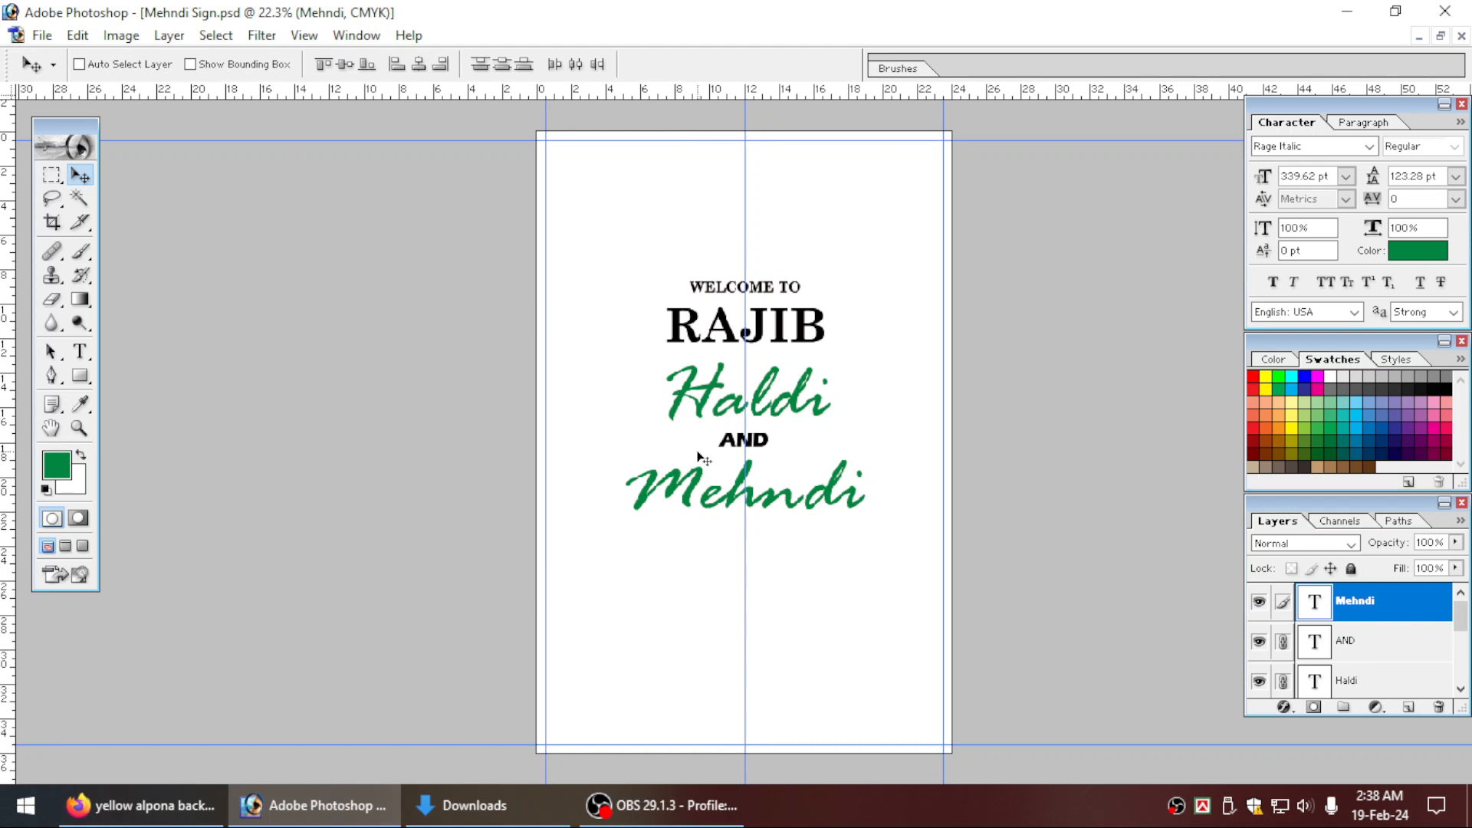
# Check the sign document's width, height and resolution in the Image Size settings.
pyautogui.scroll(1, 698, 457)
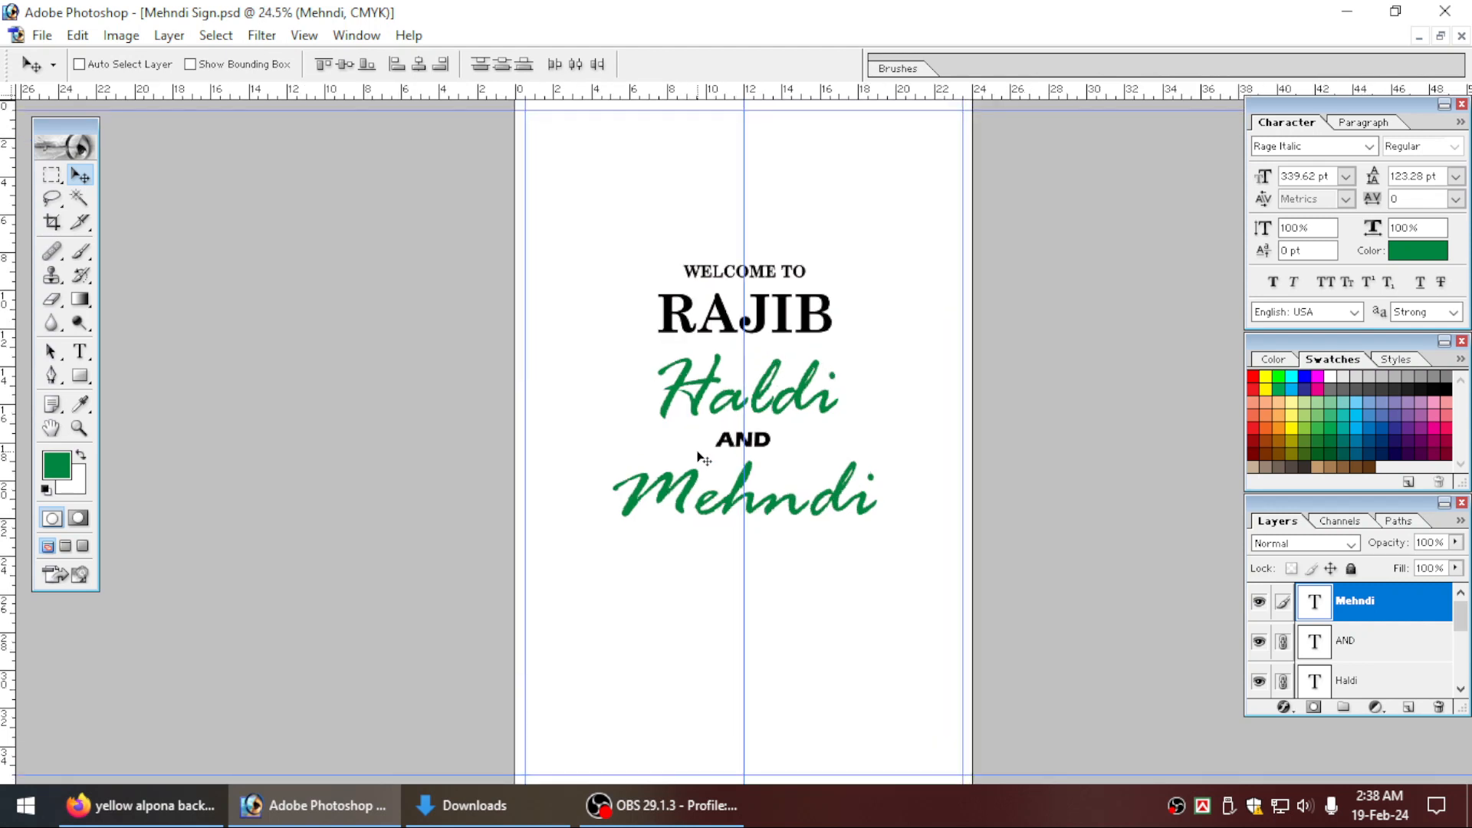
pyautogui.scroll(-1, 698, 457)
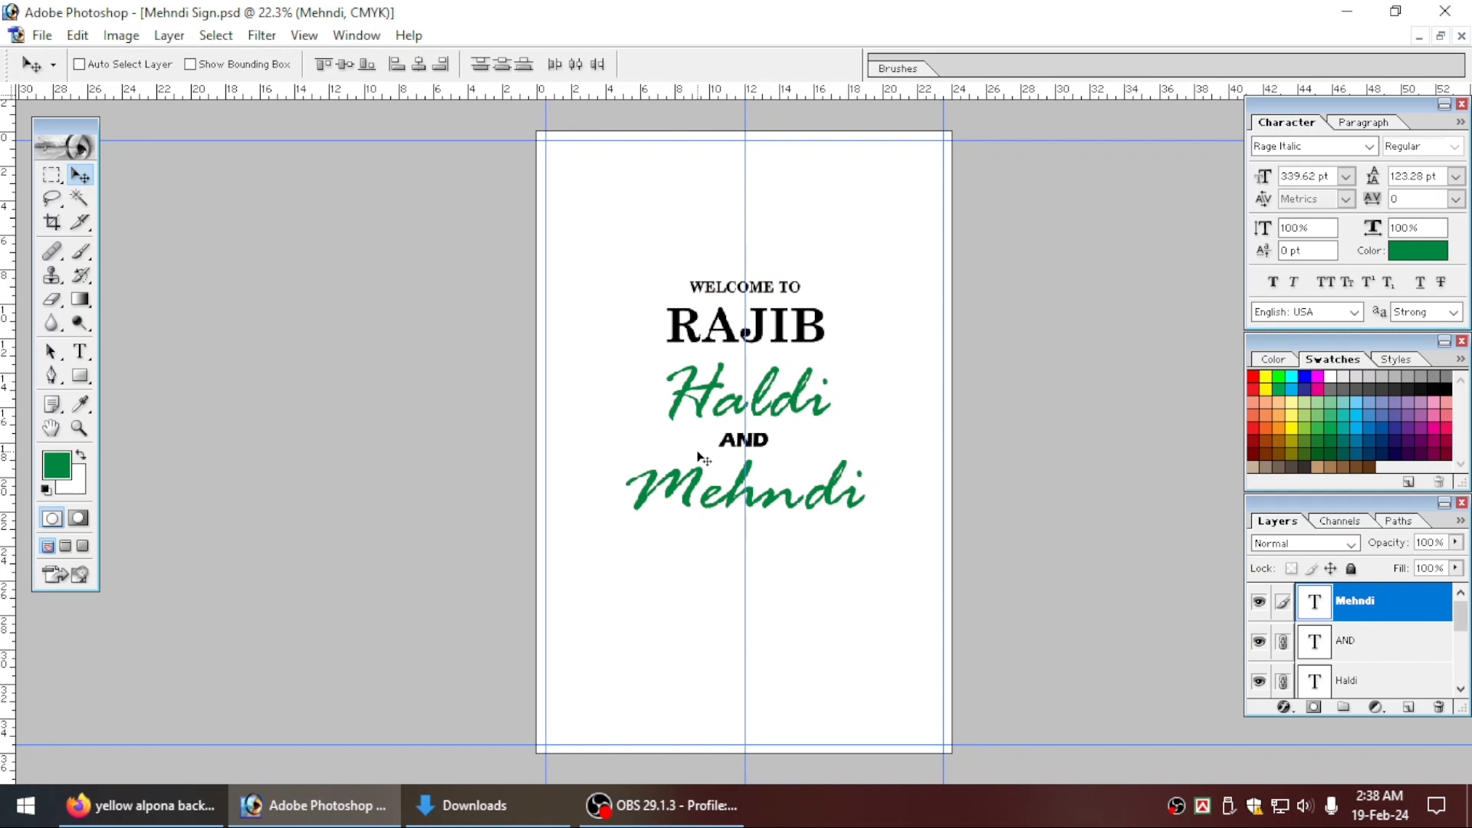
pyautogui.hotkey('alt', 'i')
pyautogui.press('i')
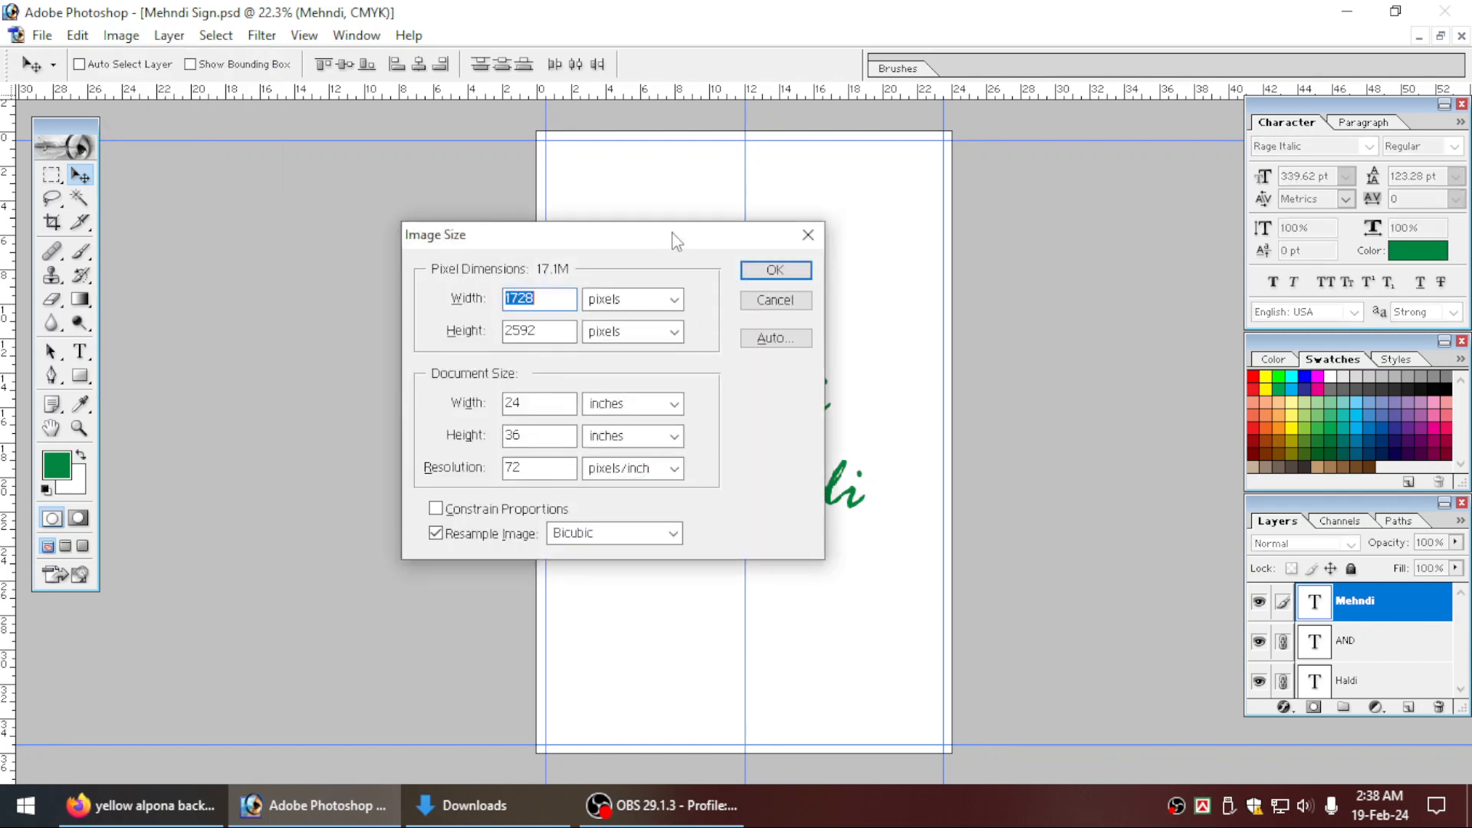
pyautogui.moveTo(673, 234); pyautogui.dragTo(449, 240)
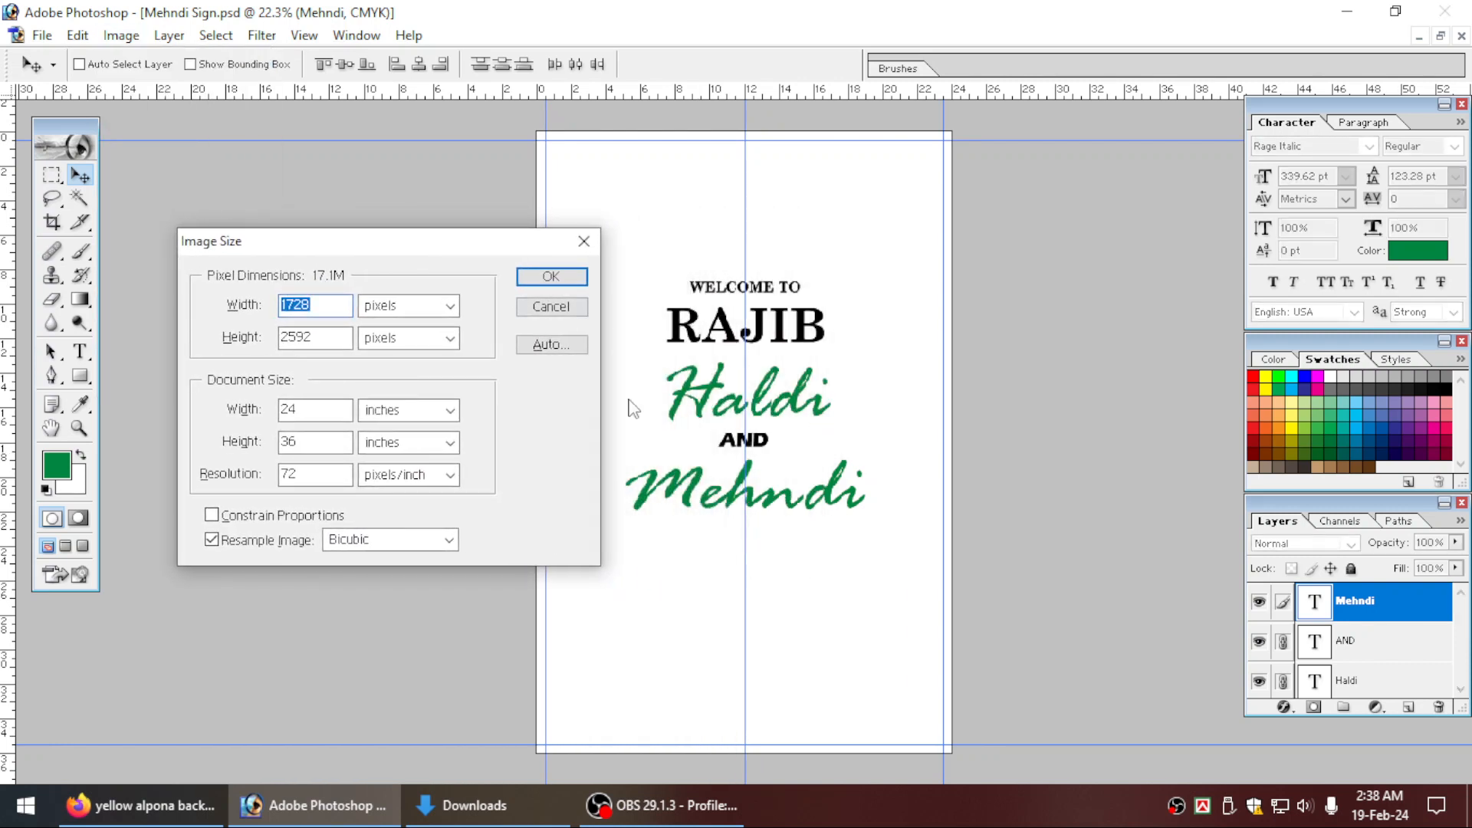
pyautogui.doubleClick(334, 408)
pyautogui.press('Tab')
pyautogui.press('Tab')
pyautogui.press('Tab')
pyautogui.press('Tab')
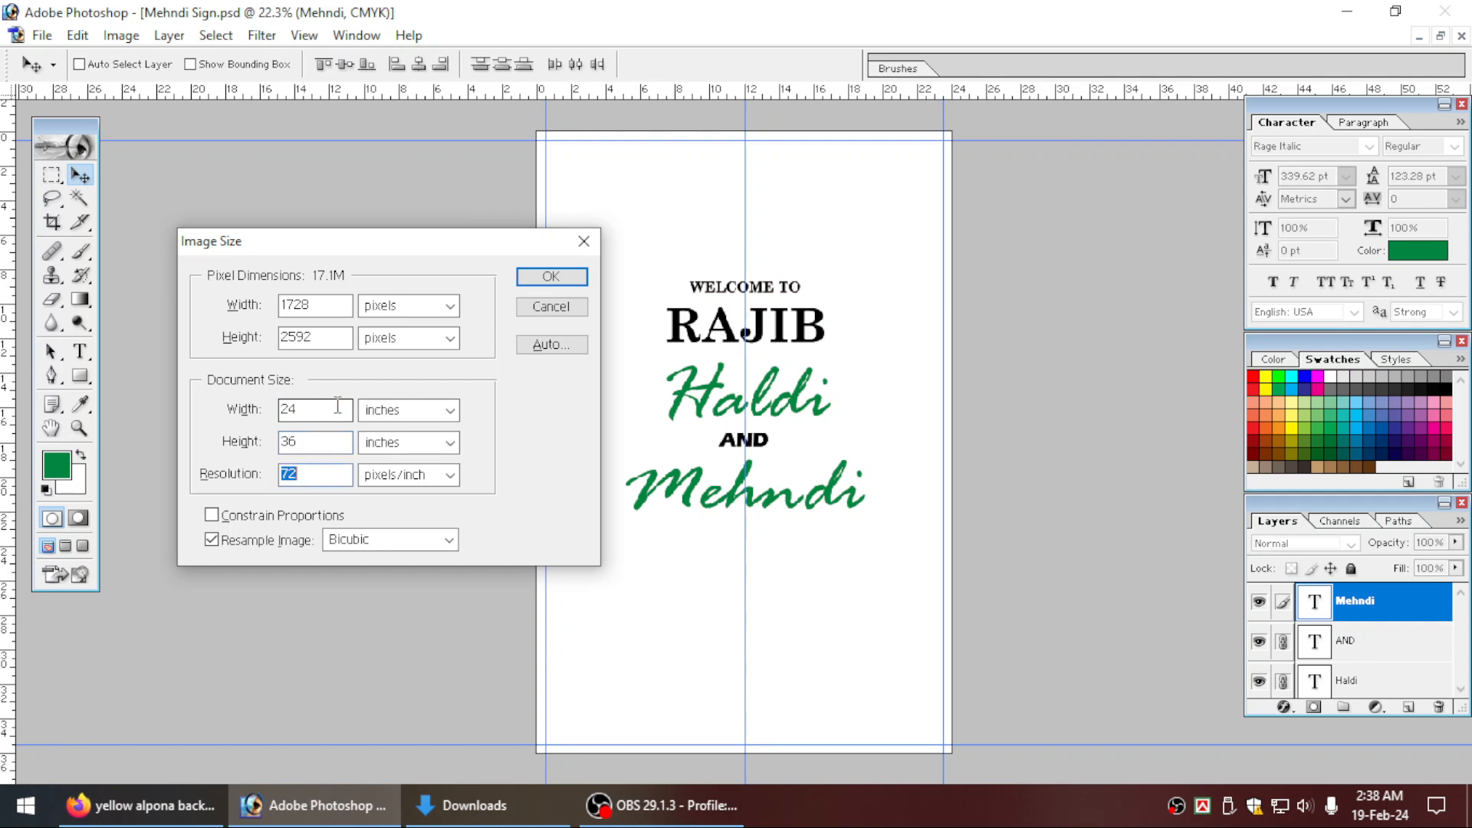
pyautogui.press('Return')
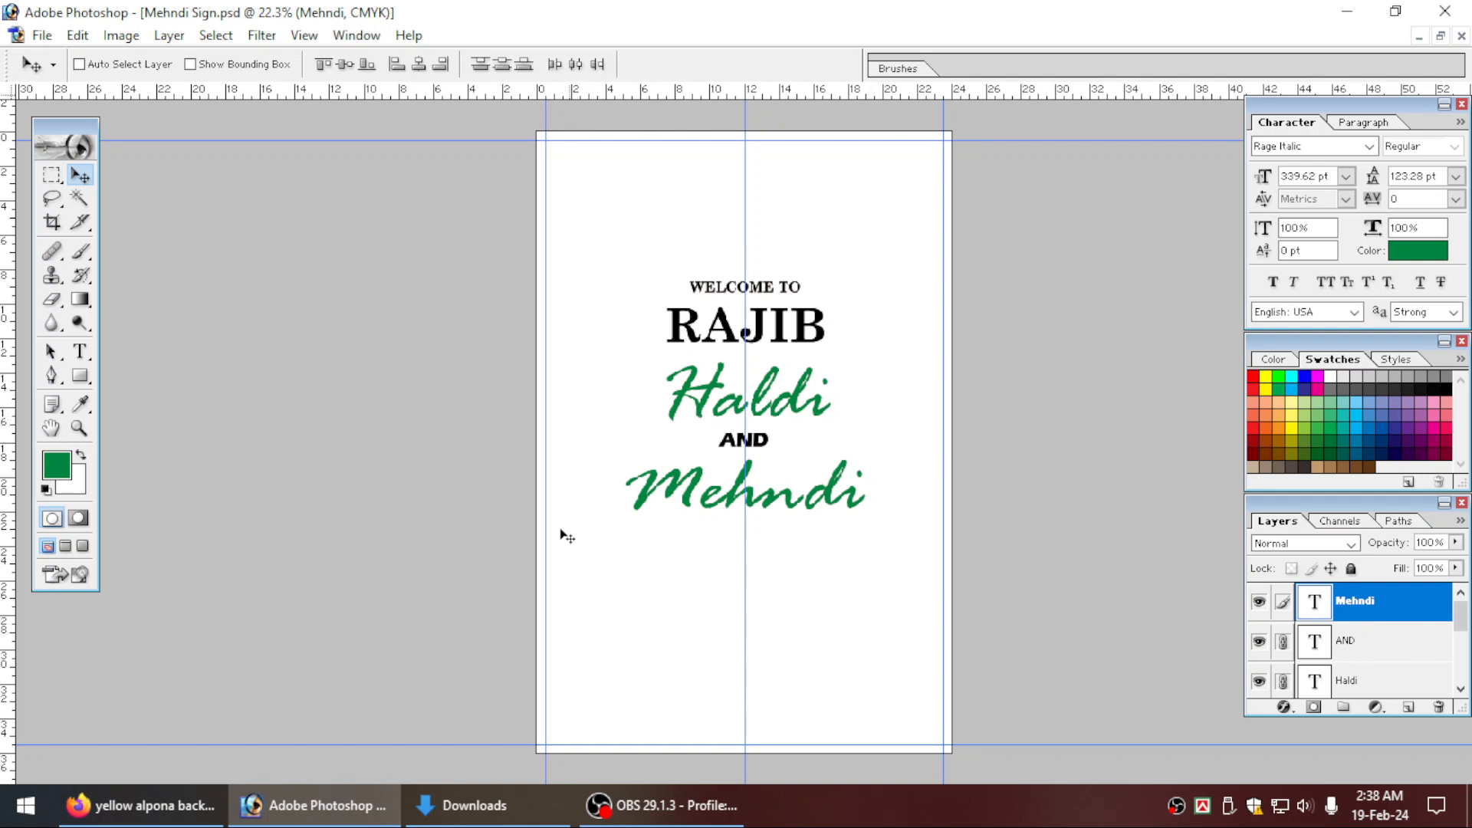
# Bring the red curtain image pngwing.com(1) from the Downloads folder into Mehndi Sign.psd and close the source image.
pyautogui.click(474, 805)
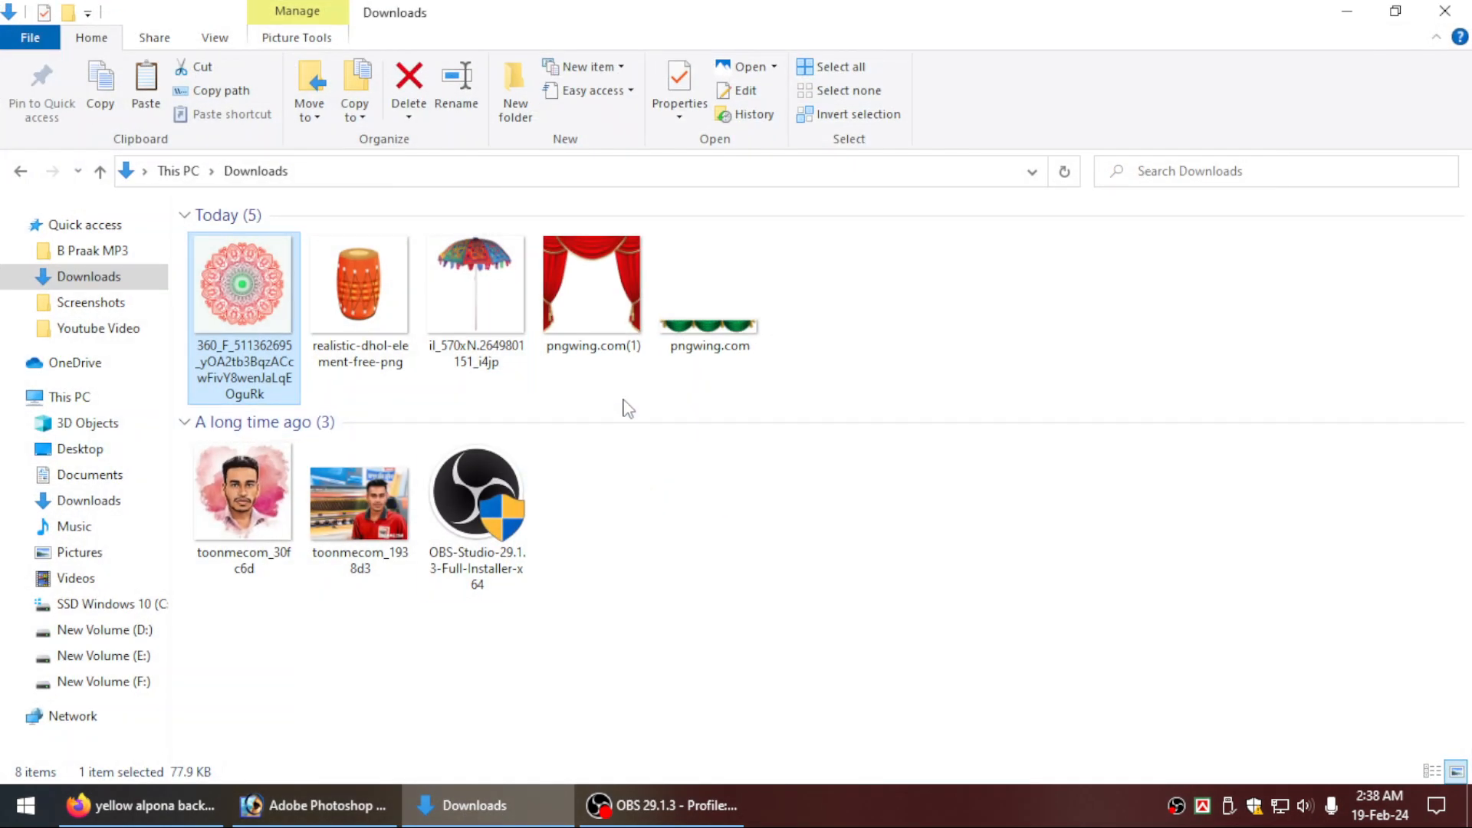
pyautogui.moveTo(596, 303); pyautogui.dragTo(434, 636)
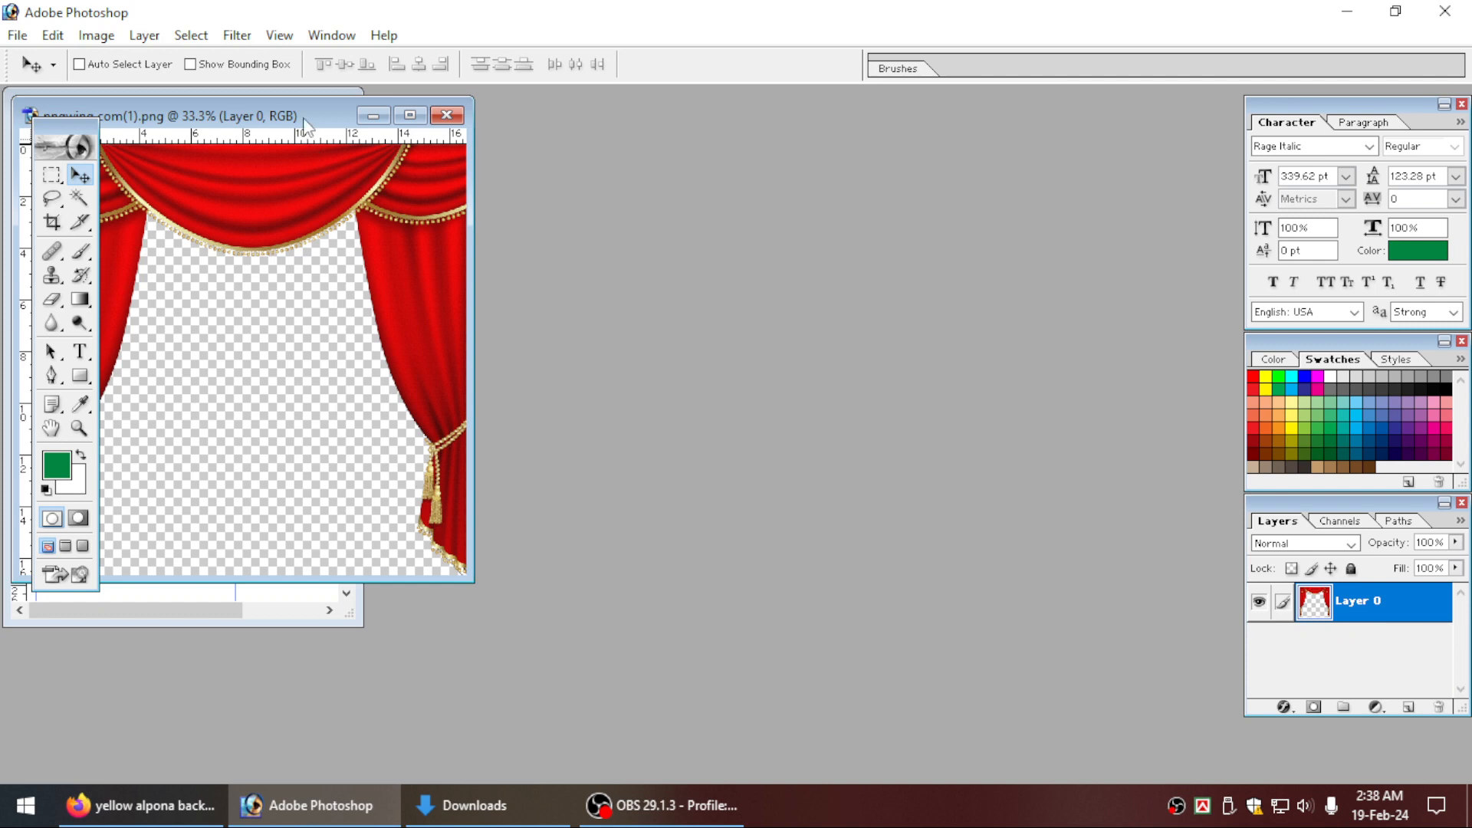
pyautogui.moveTo(306, 125); pyautogui.dragTo(787, 234)
pyautogui.moveTo(742, 278); pyautogui.dragTo(295, 260)
pyautogui.click(659, 314)
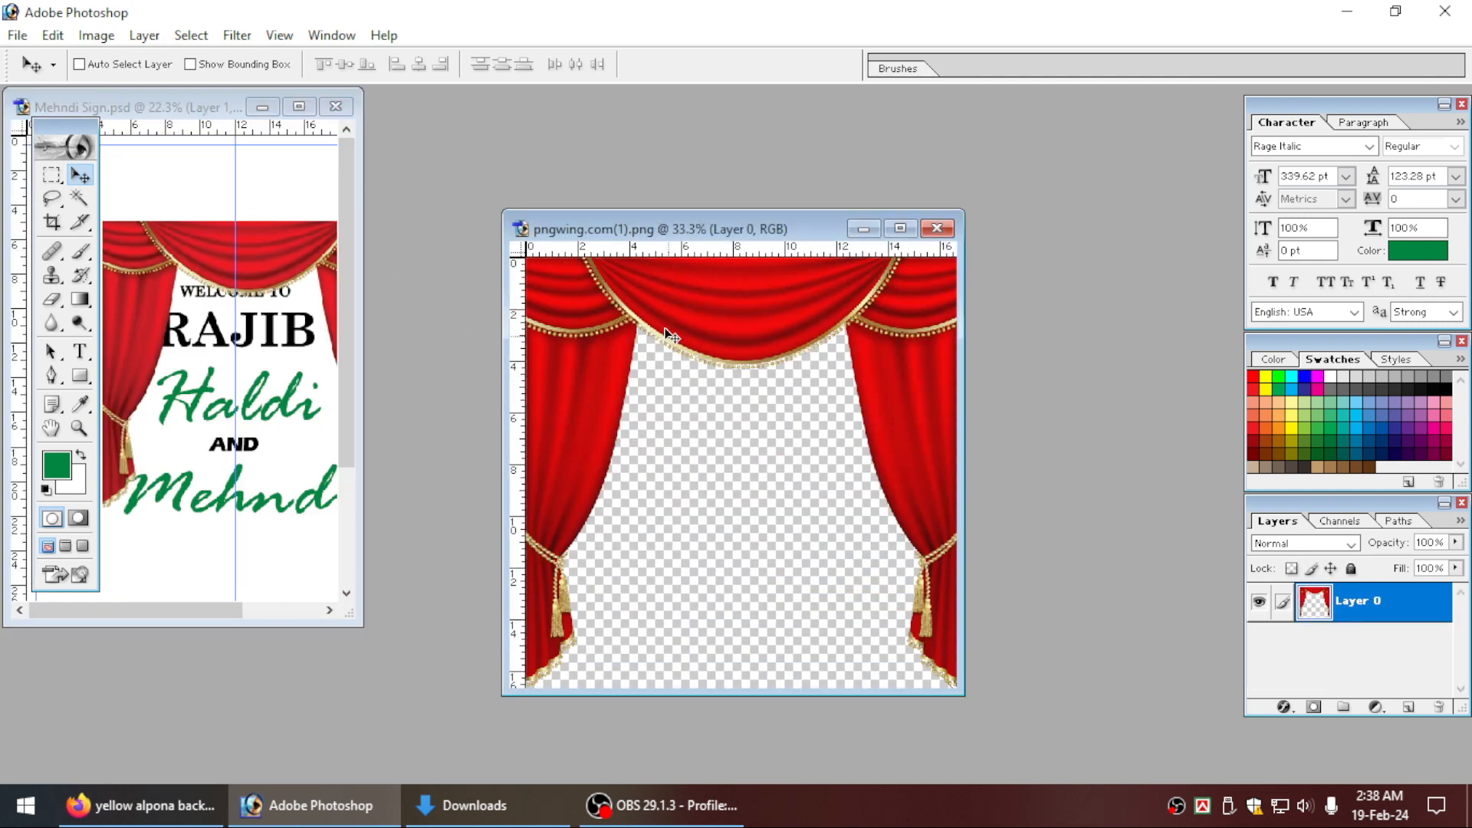
pyautogui.hotkey('ctrl', 'w')
pyautogui.click(300, 108)
# Align the curtain with the page's upper-left corner and scale it proportionally to the full page width.
pyautogui.press('Tab')
pyautogui.hotkey('ctrl', '0')
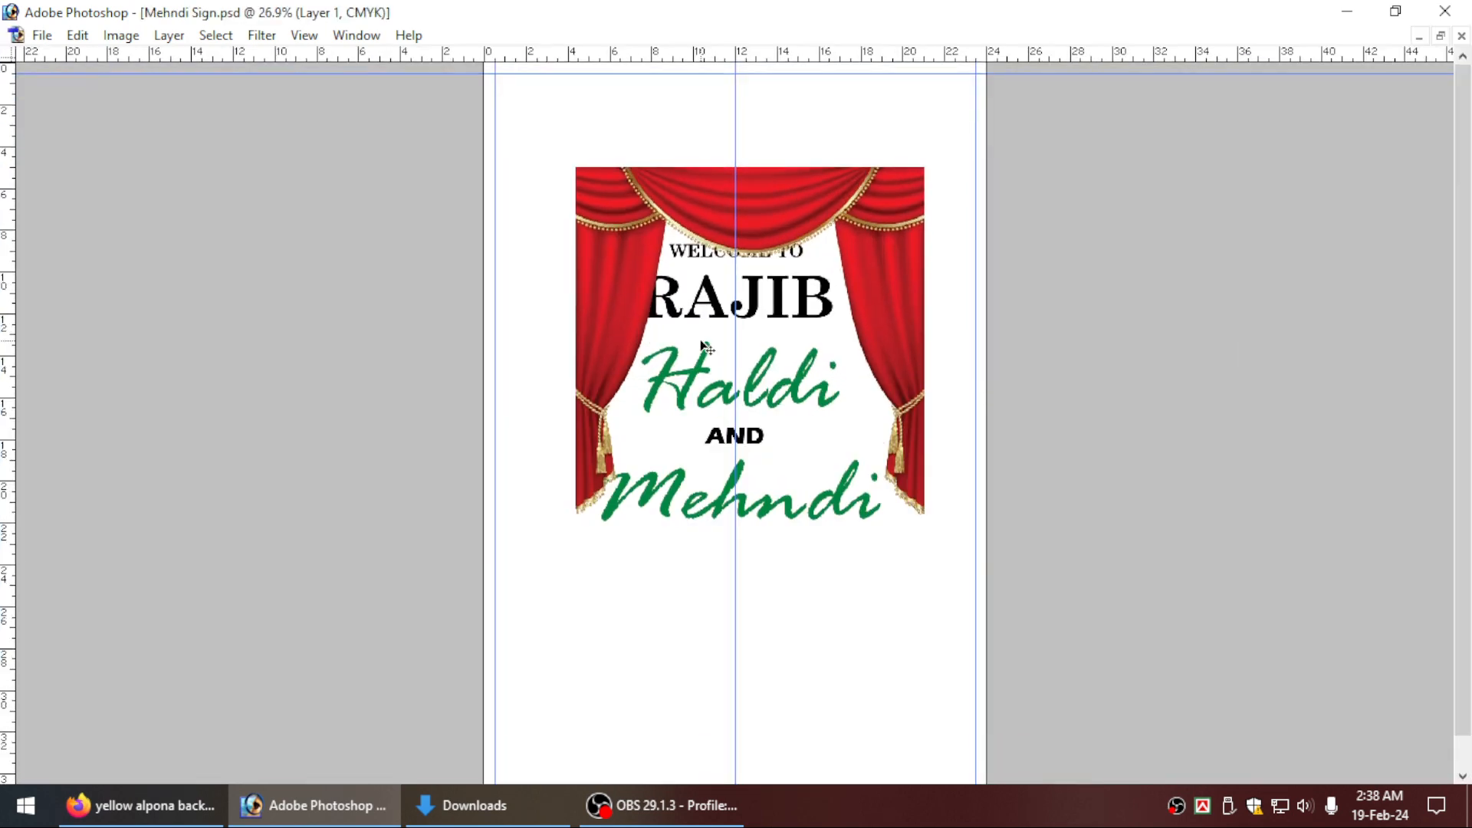
pyautogui.hotkey('ctrl', '0')
pyautogui.hotkey('ctrl', 't')
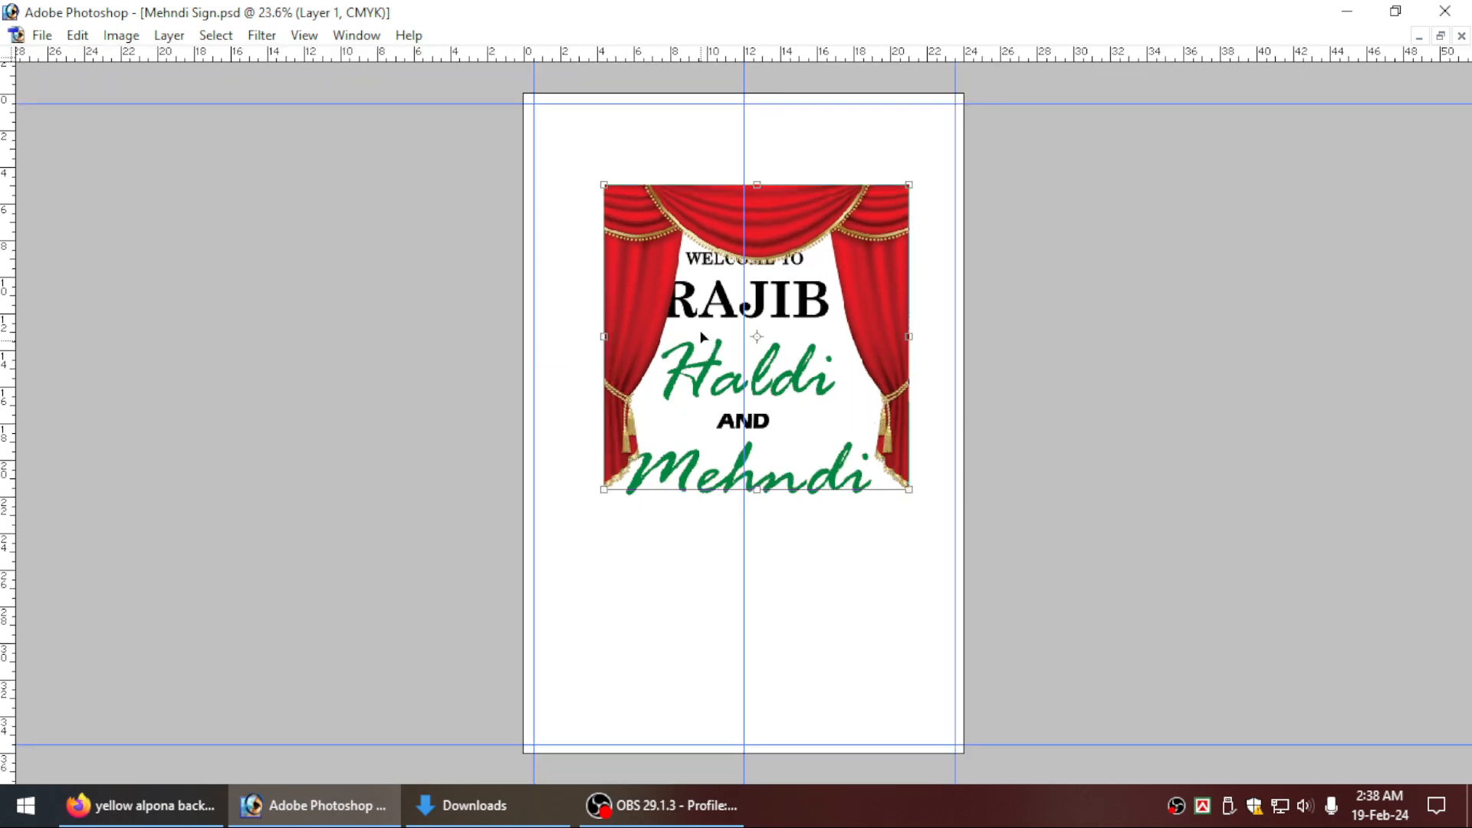
pyautogui.moveTo(653, 298); pyautogui.dragTo(568, 205)
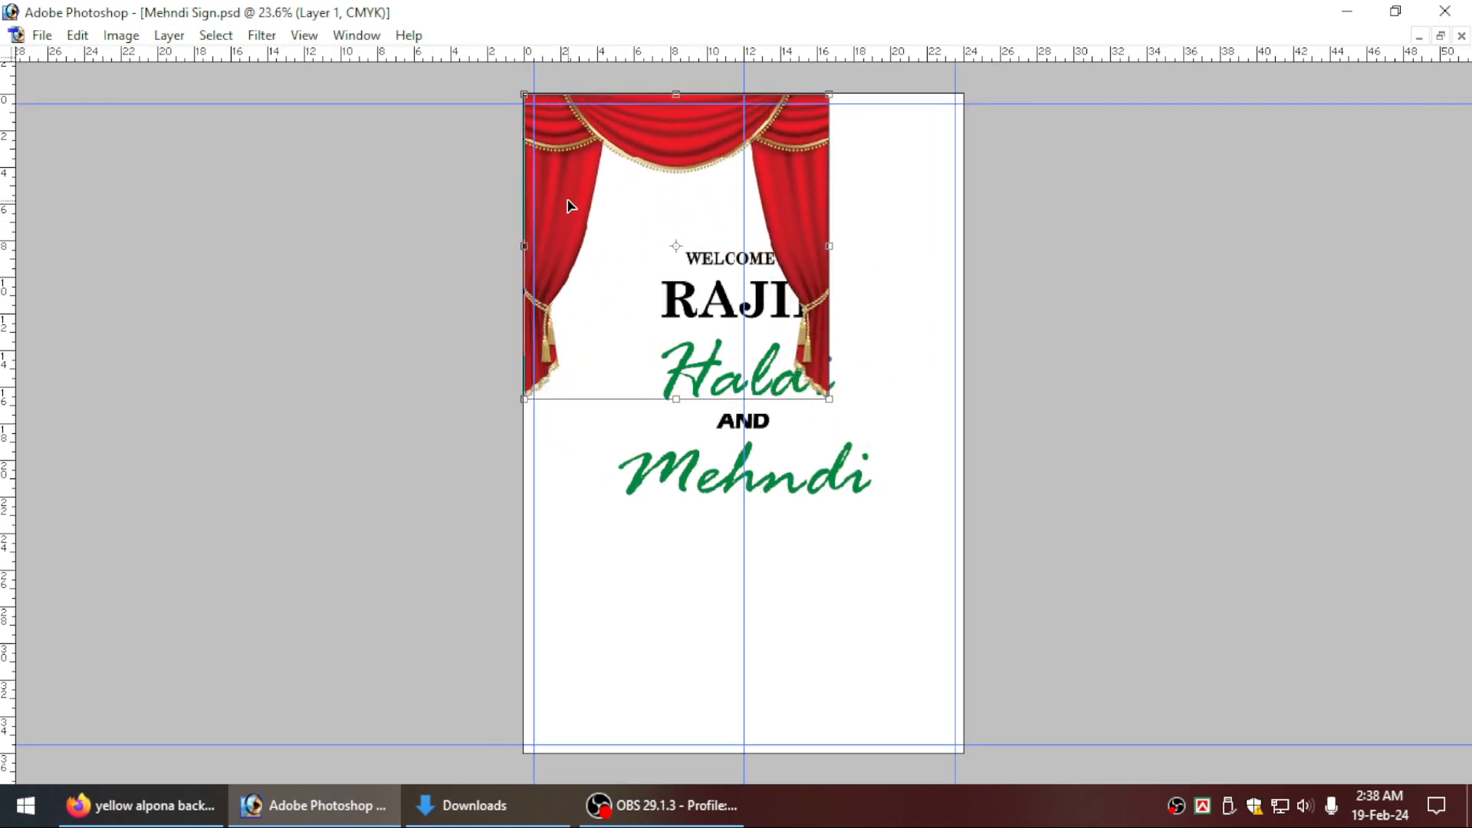
pyautogui.moveTo(829, 399); pyautogui.dragTo(968, 529)
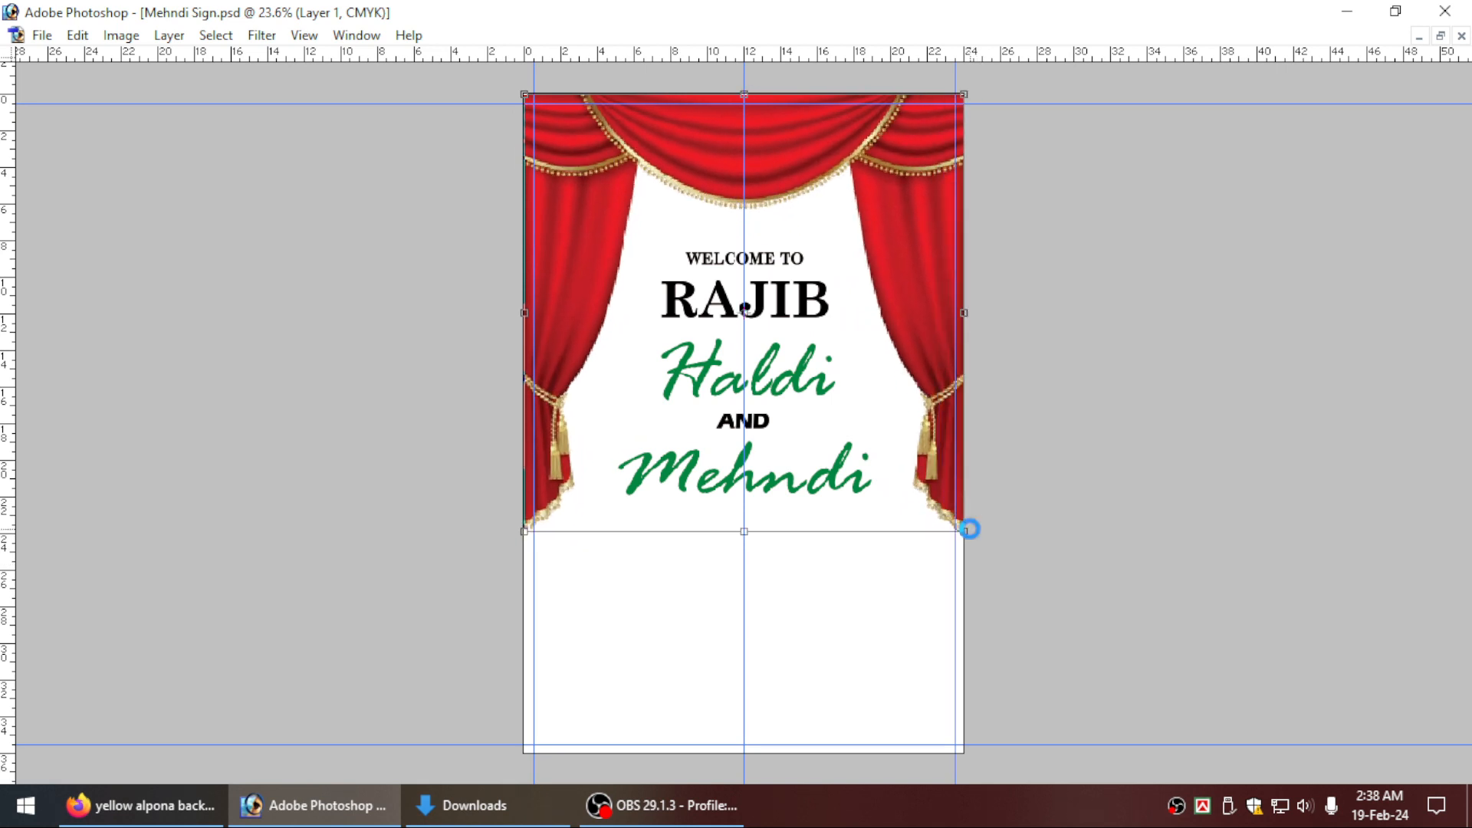
pyautogui.press('Return')
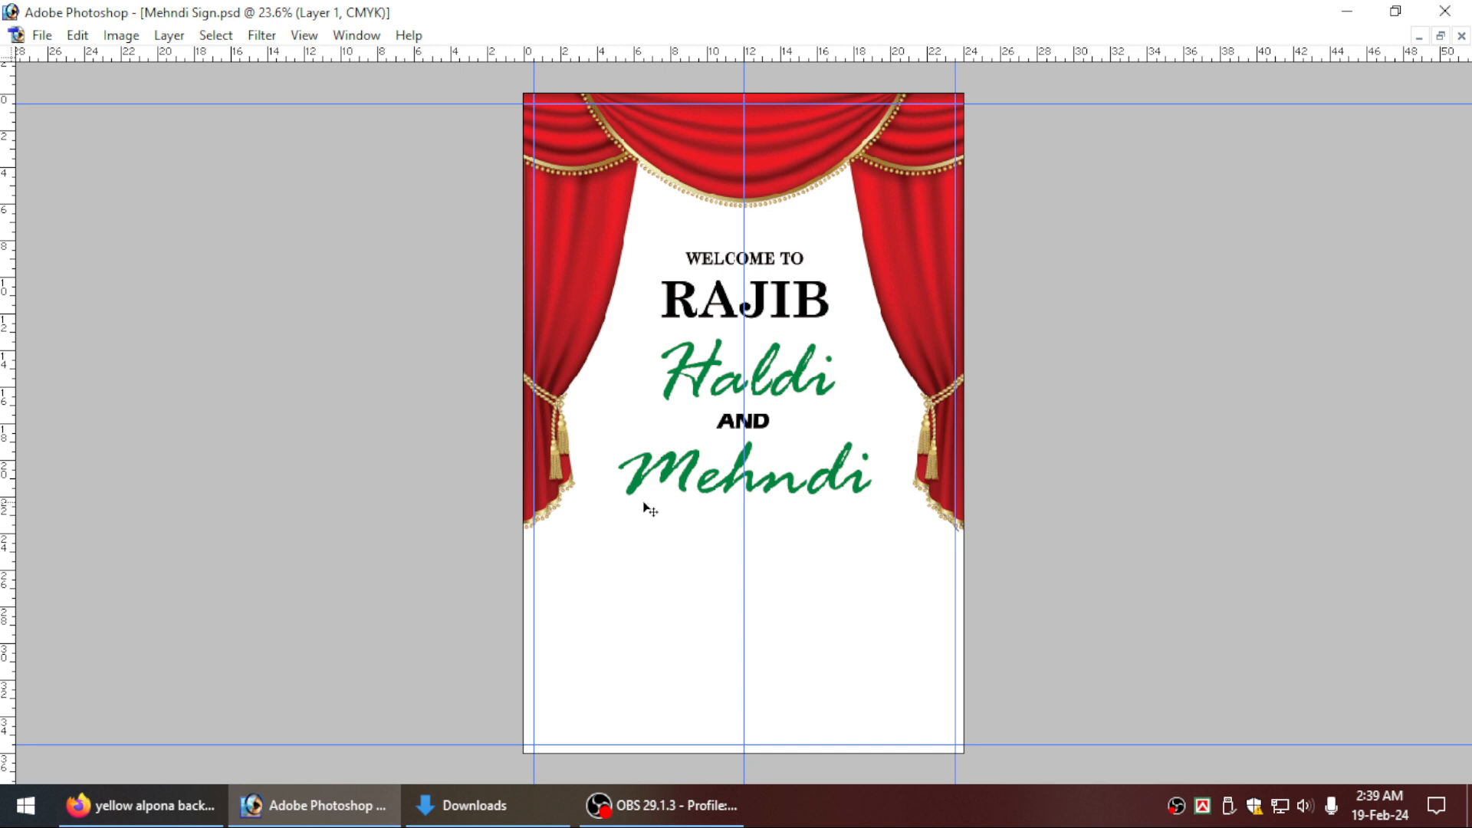
# Bring the embroidered umbrella image il_570xN.2649801151_i4jp from the Downloads folder into Mehndi Sign.psd and close the source image.
pyautogui.click(477, 807)
pyautogui.click(476, 281)
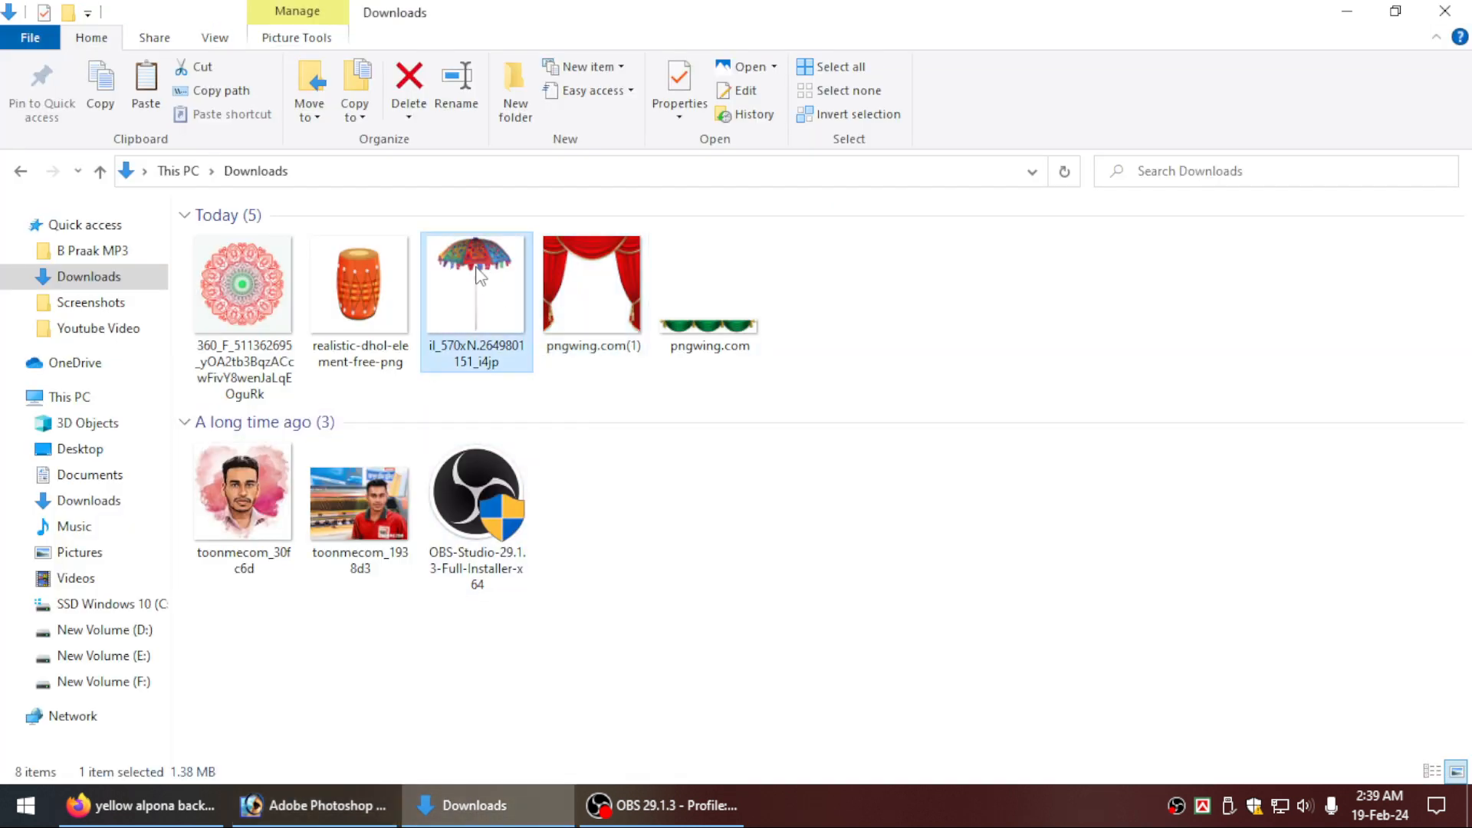
pyautogui.moveTo(475, 281); pyautogui.dragTo(453, 449)
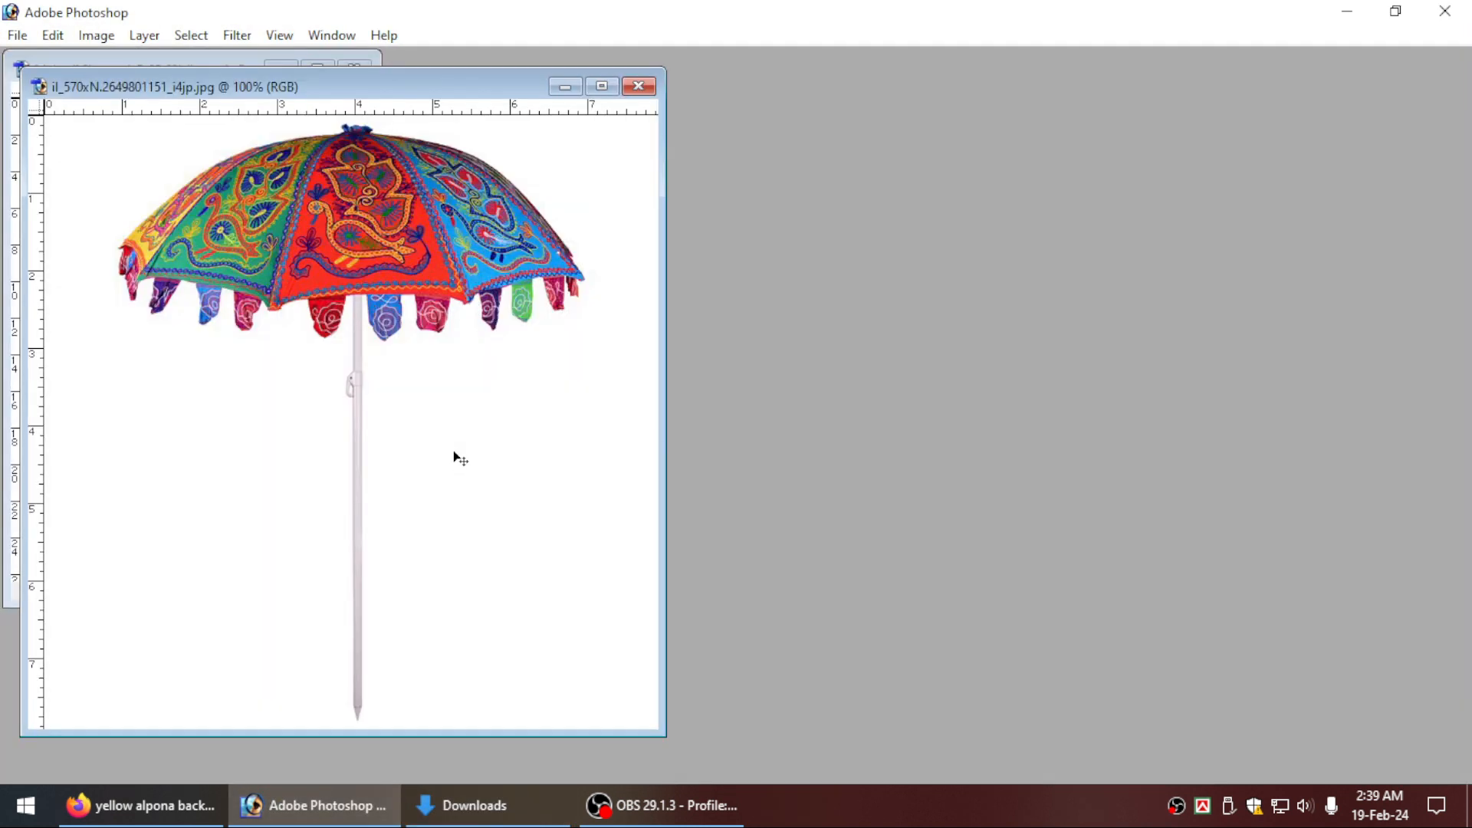
pyautogui.moveTo(382, 85); pyautogui.dragTo(922, 109)
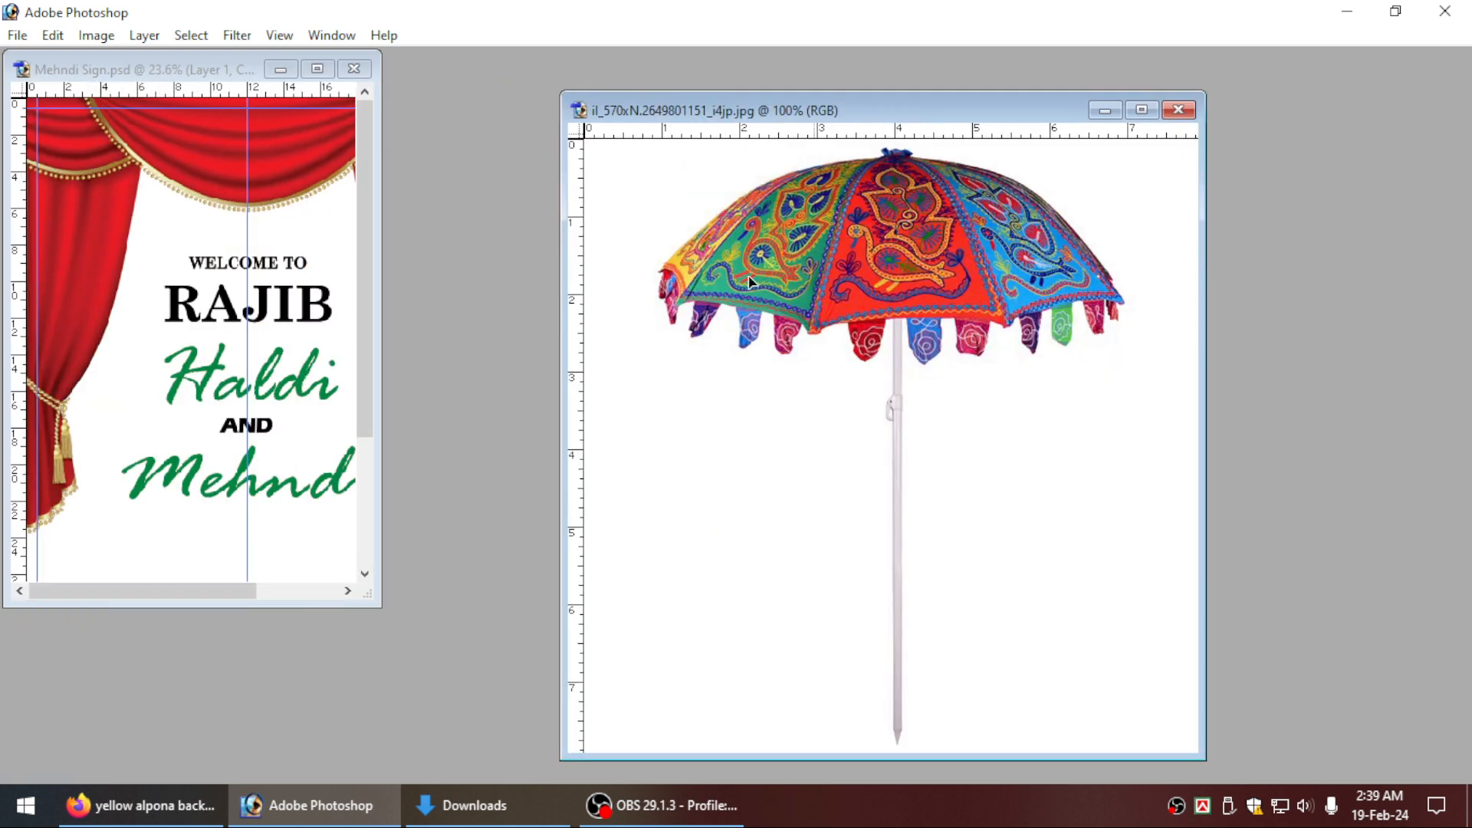
pyautogui.moveTo(196, 314); pyautogui.dragTo(197, 314)
pyautogui.click(821, 370)
pyautogui.hotkey('ctrl', 'w')
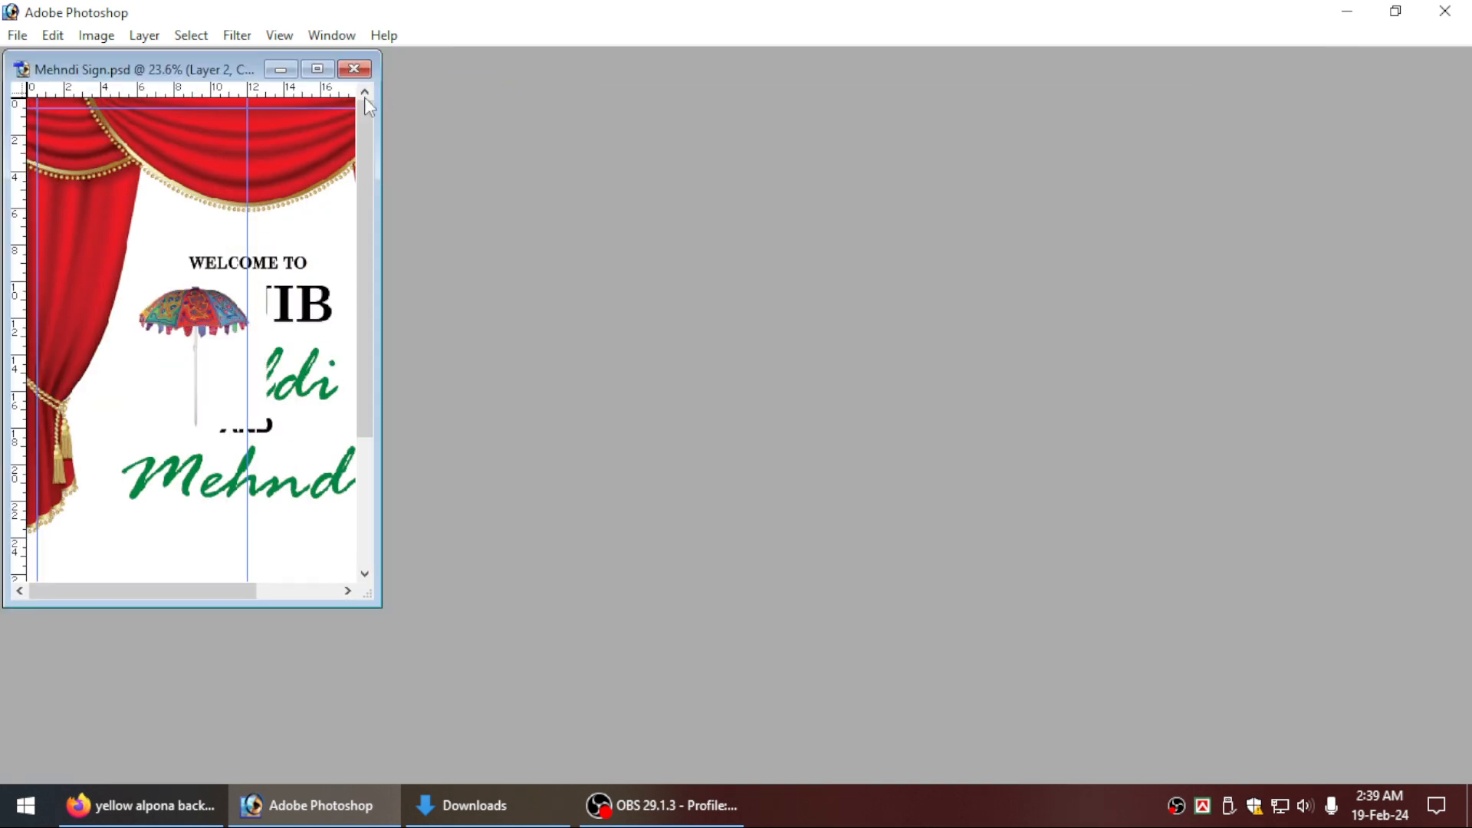
pyautogui.click(317, 68)
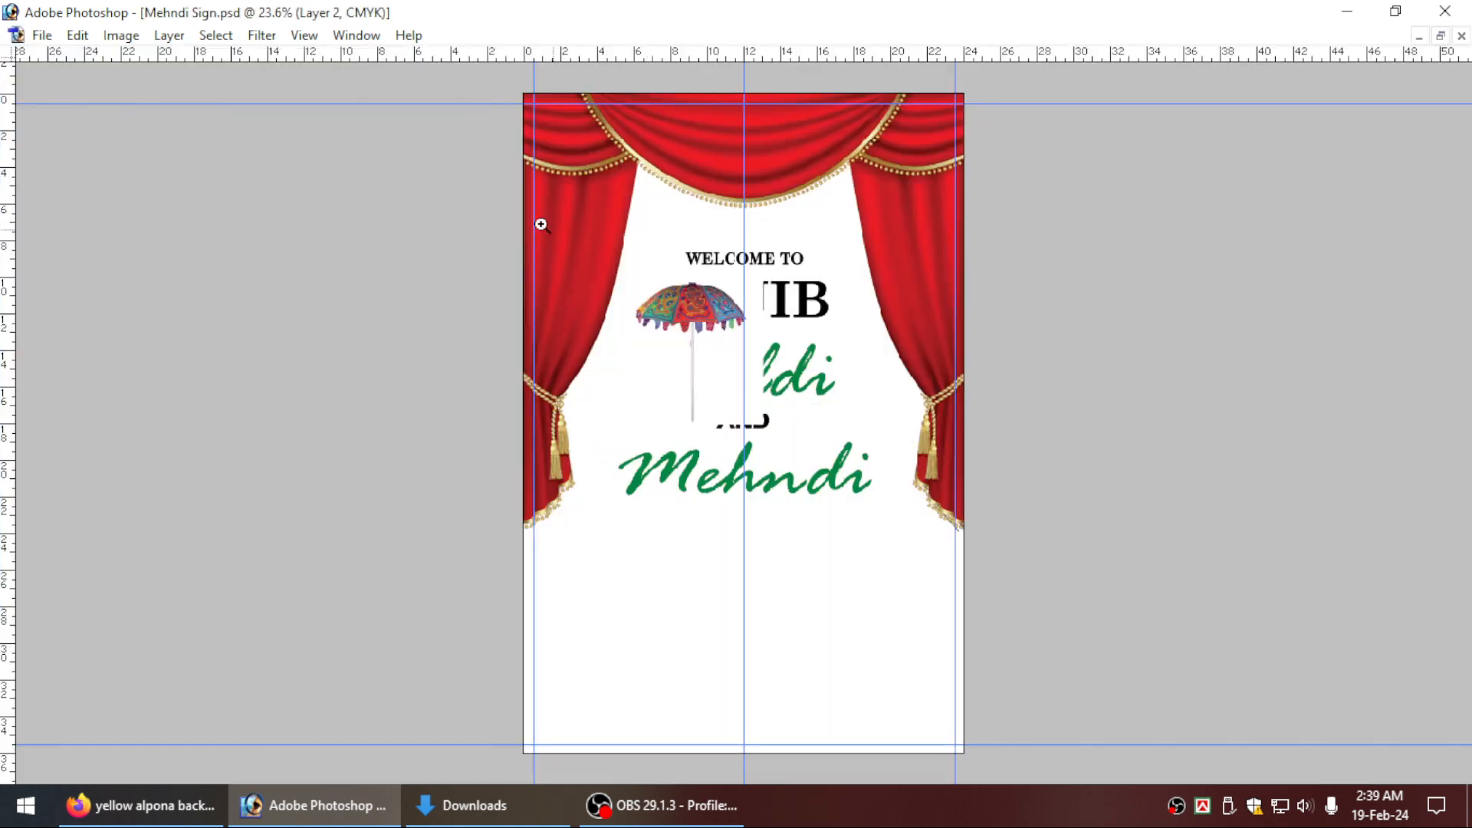
# Remove the umbrella's white background with the Magic Wand at tolerance 10 and clear the selection.
pyautogui.moveTo(542, 225); pyautogui.dragTo(874, 541)
pyautogui.press('Tab')
pyautogui.rightClick(622, 336)
pyautogui.click(643, 353)
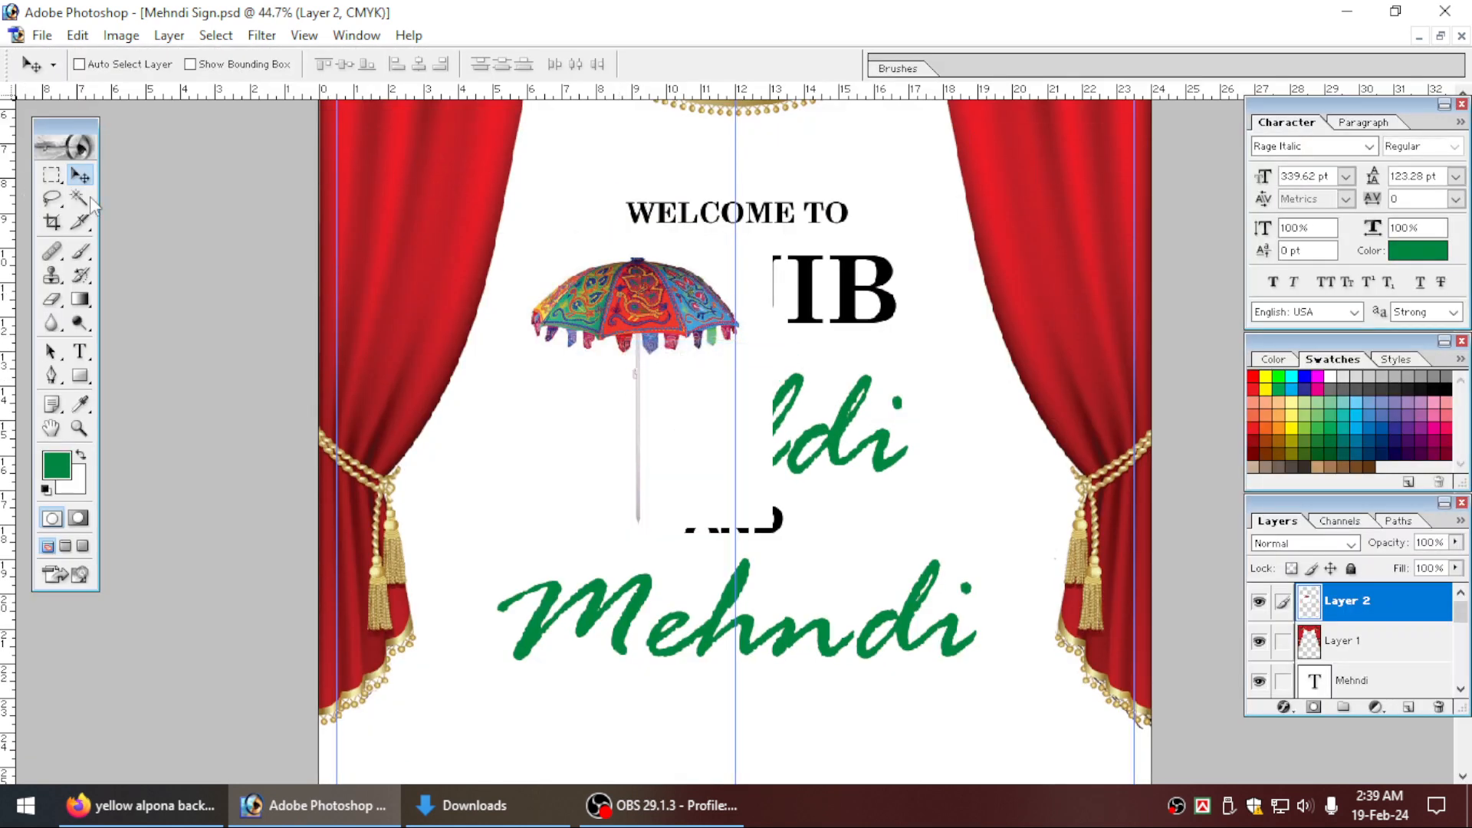
pyautogui.click(88, 198)
pyautogui.click(548, 376)
pyautogui.hotkey('ctrl', '+')
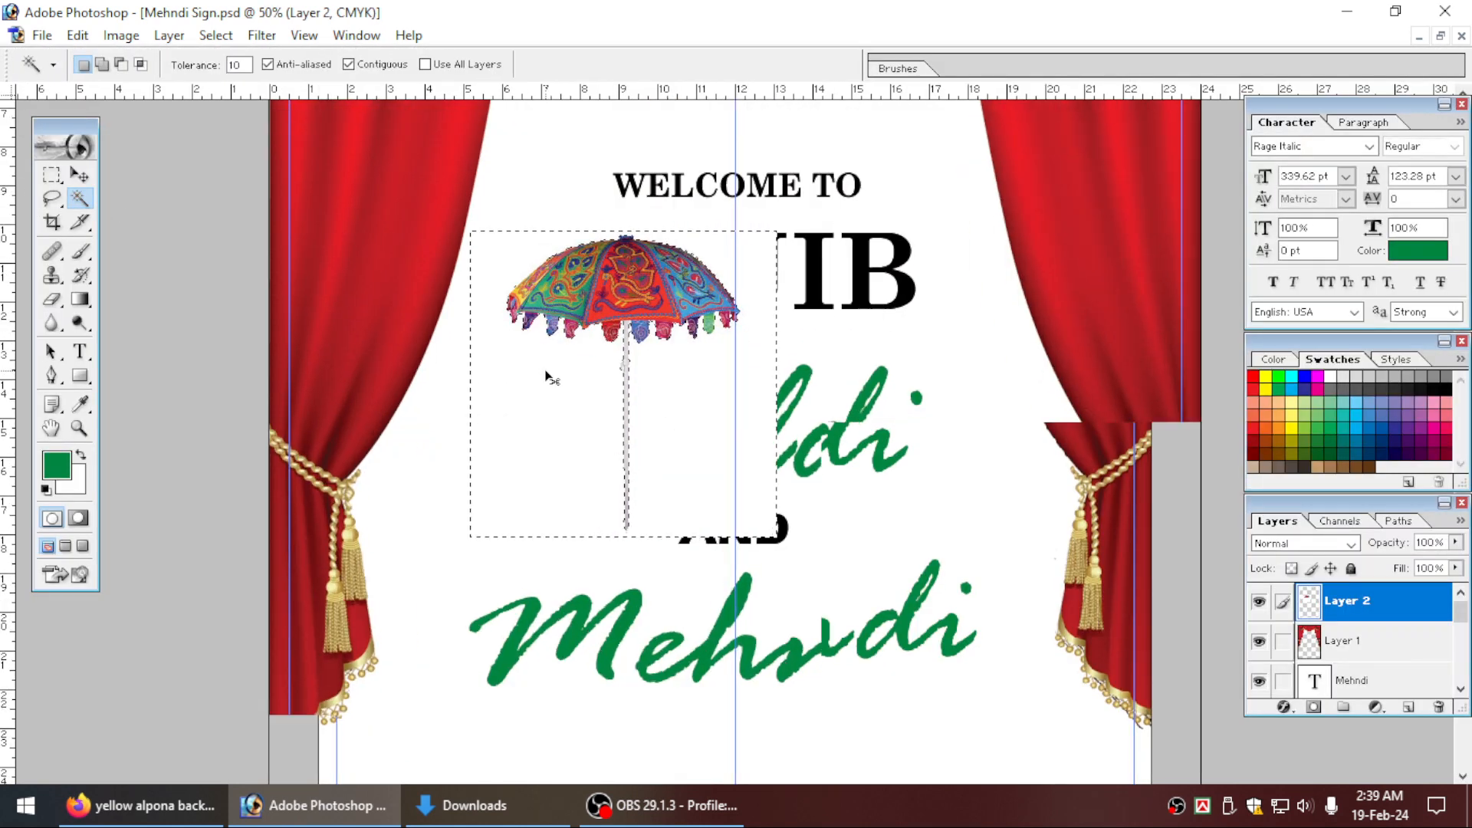
pyautogui.hotkey('ctrl', '+')
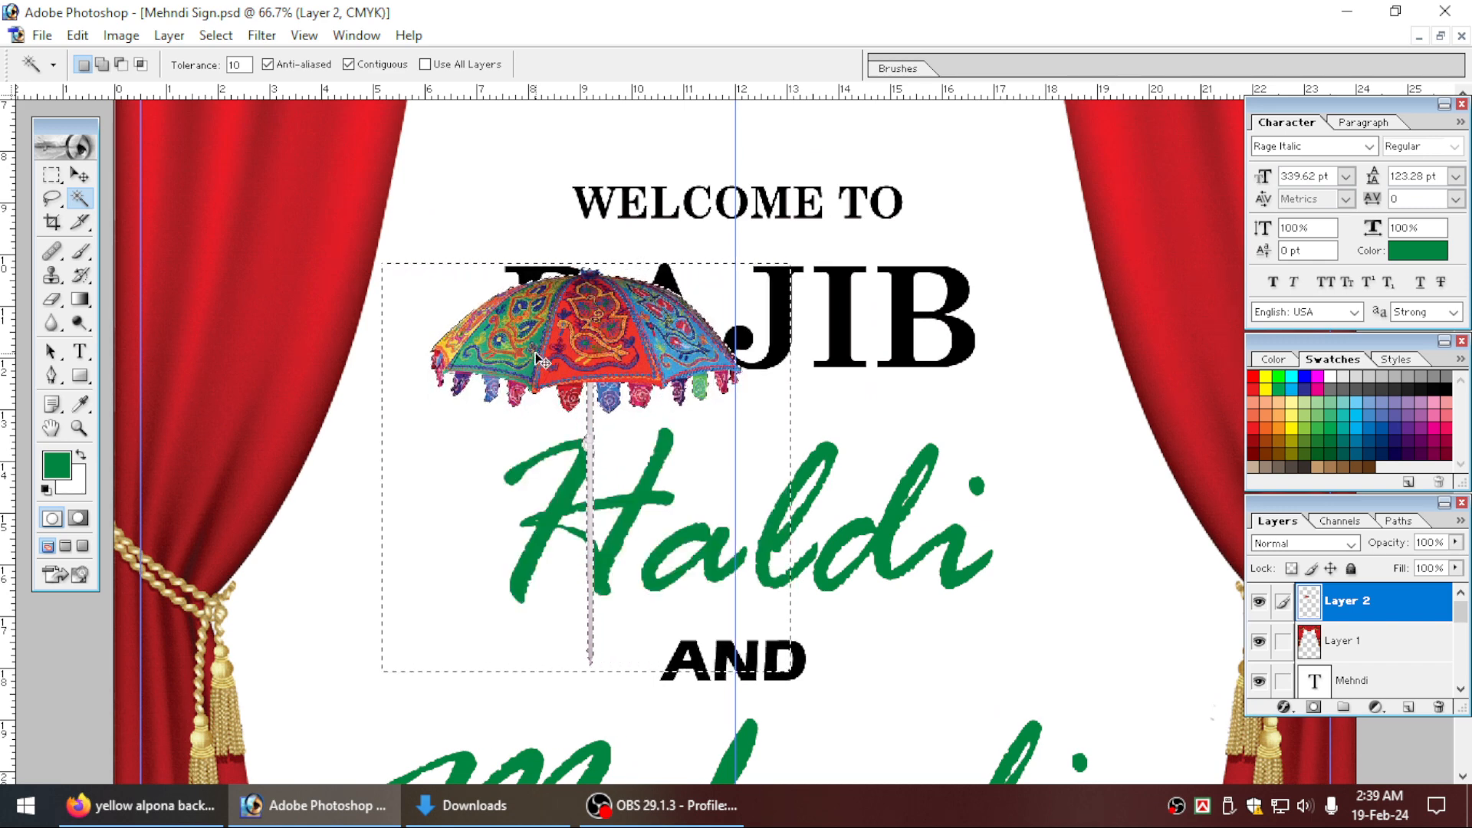
pyautogui.hotkey('ctrl', 'd')
pyautogui.click(81, 175)
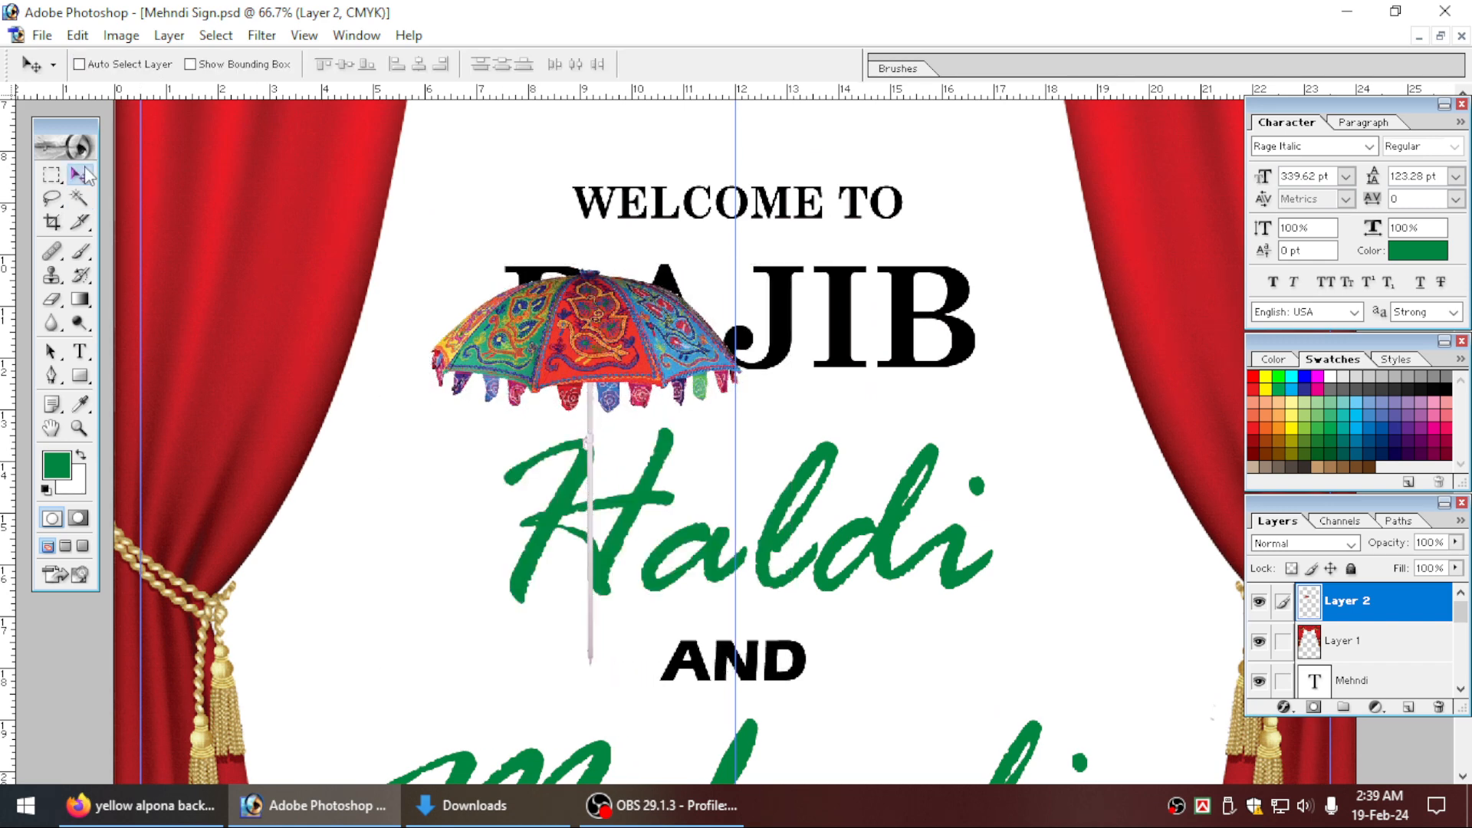
# Rotate the umbrella 180 degrees so that it hangs upside down.
pyautogui.hotkey('ctrl', '-')
pyautogui.hotkey('ctrl', 't')
pyautogui.moveTo(654, 269); pyautogui.dragTo(608, 680)
pyautogui.hotkey('ctrl', '-')
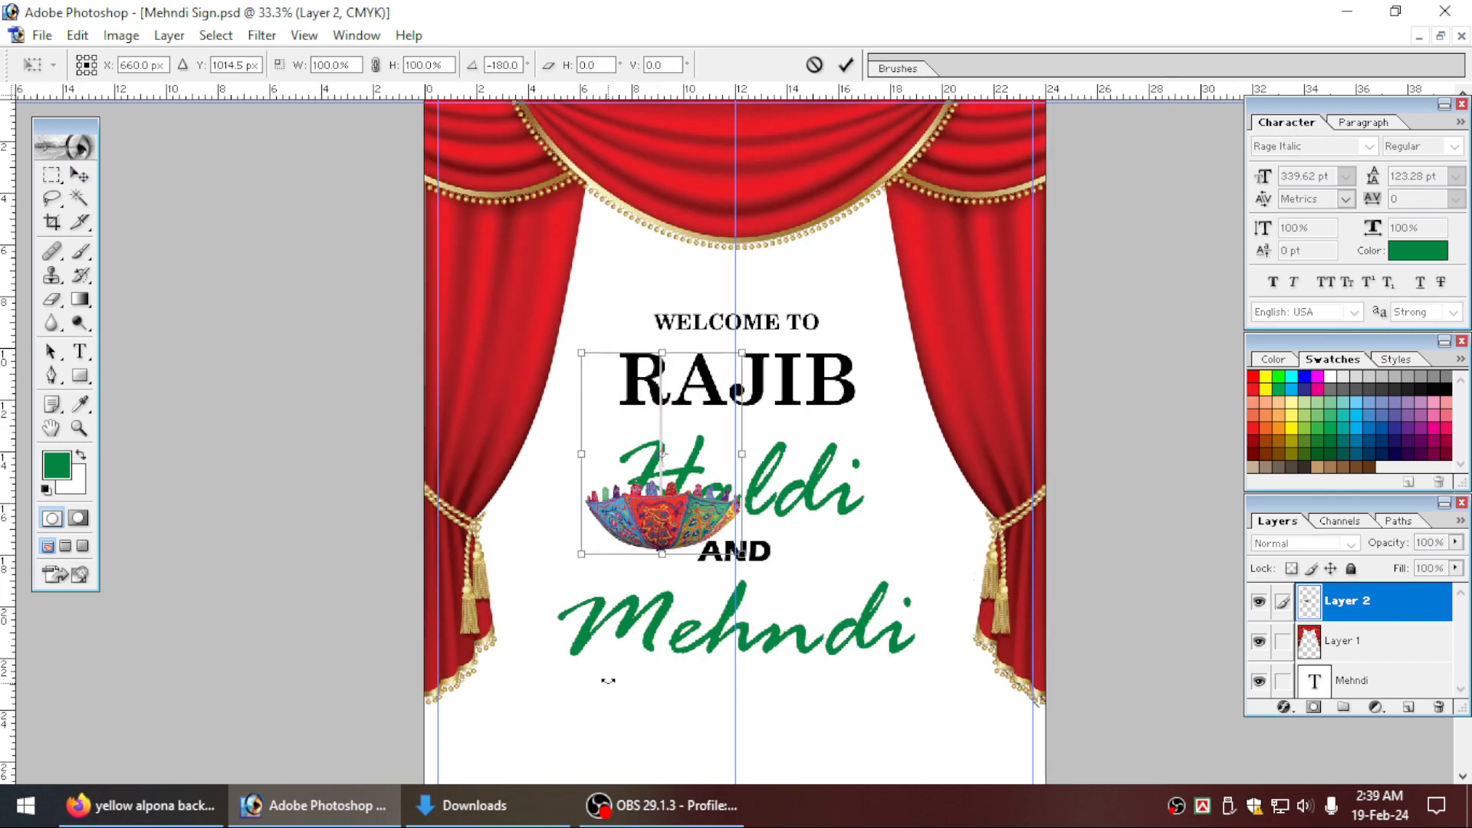
pyautogui.hotkey('ctrl', '-')
pyautogui.press('Return')
# Enlarge the umbrella to about 163% and hang it from the page's top edge over the left curtain.
pyautogui.moveTo(688, 399); pyautogui.dragTo(602, 305)
pyautogui.hotkey('ctrl', 't')
pyautogui.moveTo(643, 361); pyautogui.dragTo(605, 276)
pyautogui.hotkey('ctrl', '-')
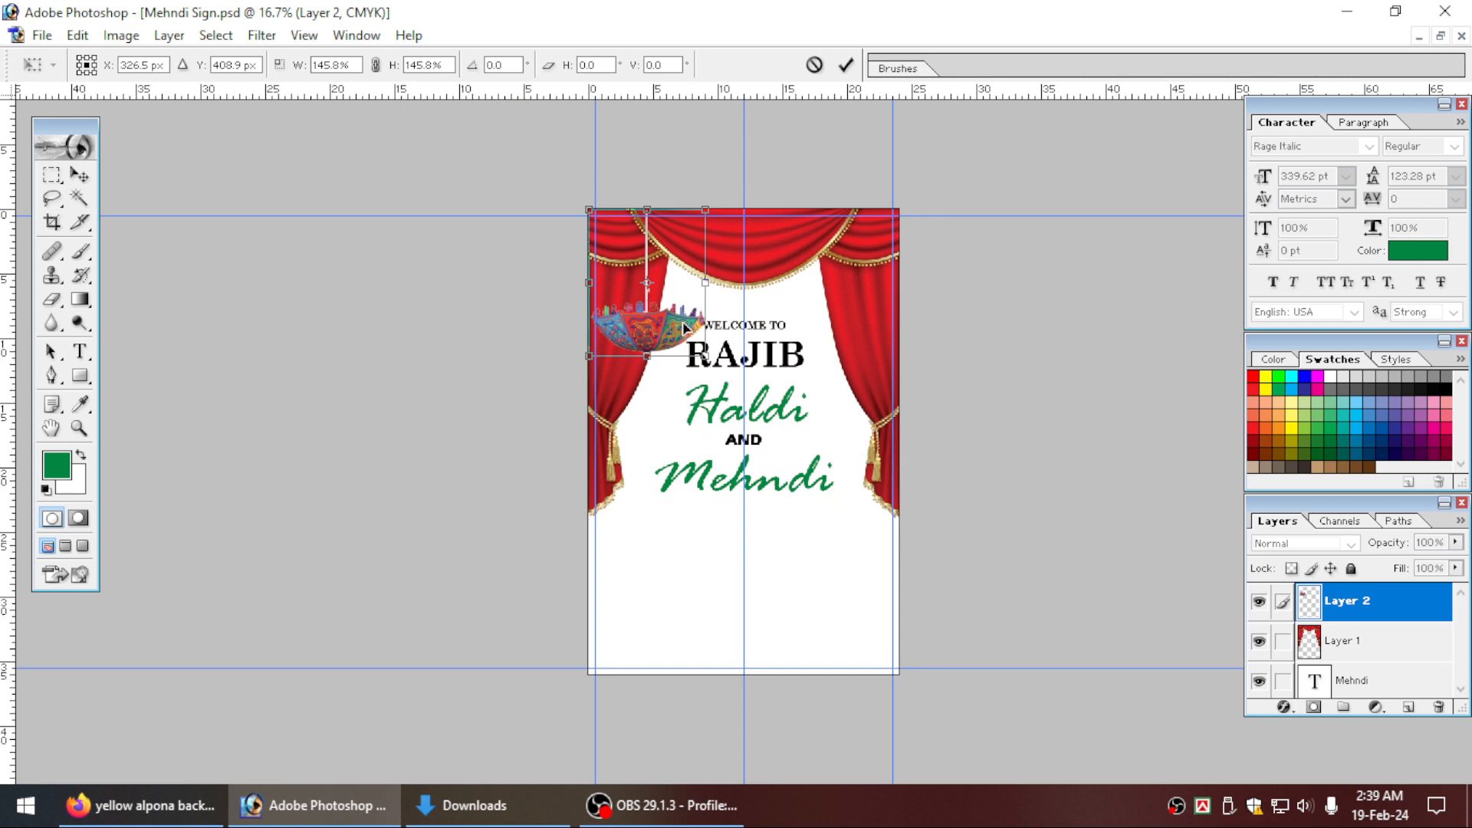
pyautogui.moveTo(705, 356); pyautogui.dragTo(719, 316)
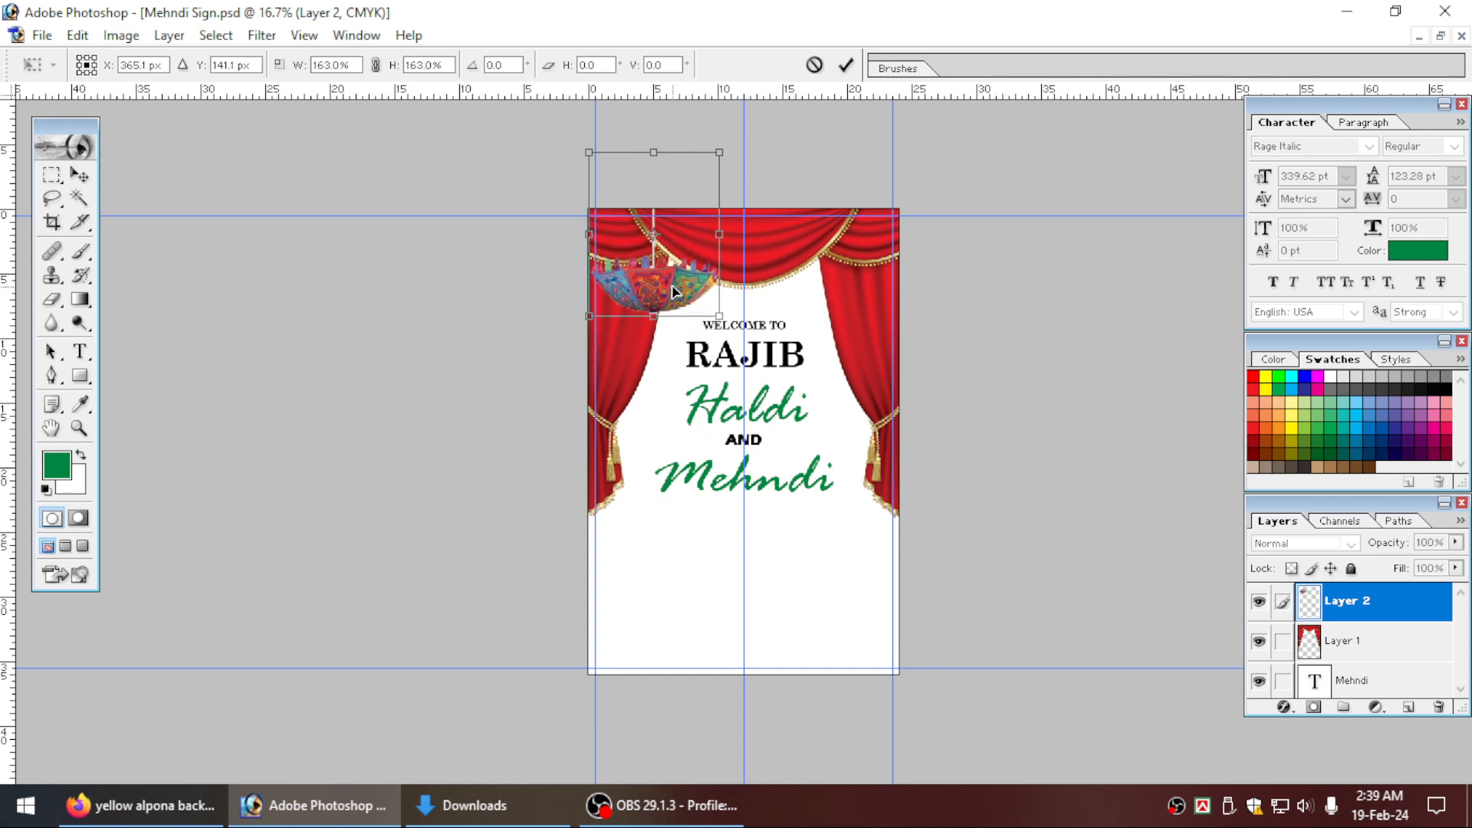
pyautogui.press('Return')
# Duplicate the umbrella and place the copy over the right curtain at the same height and against the page's right edge.
pyautogui.hotkey('ctrl', '+')
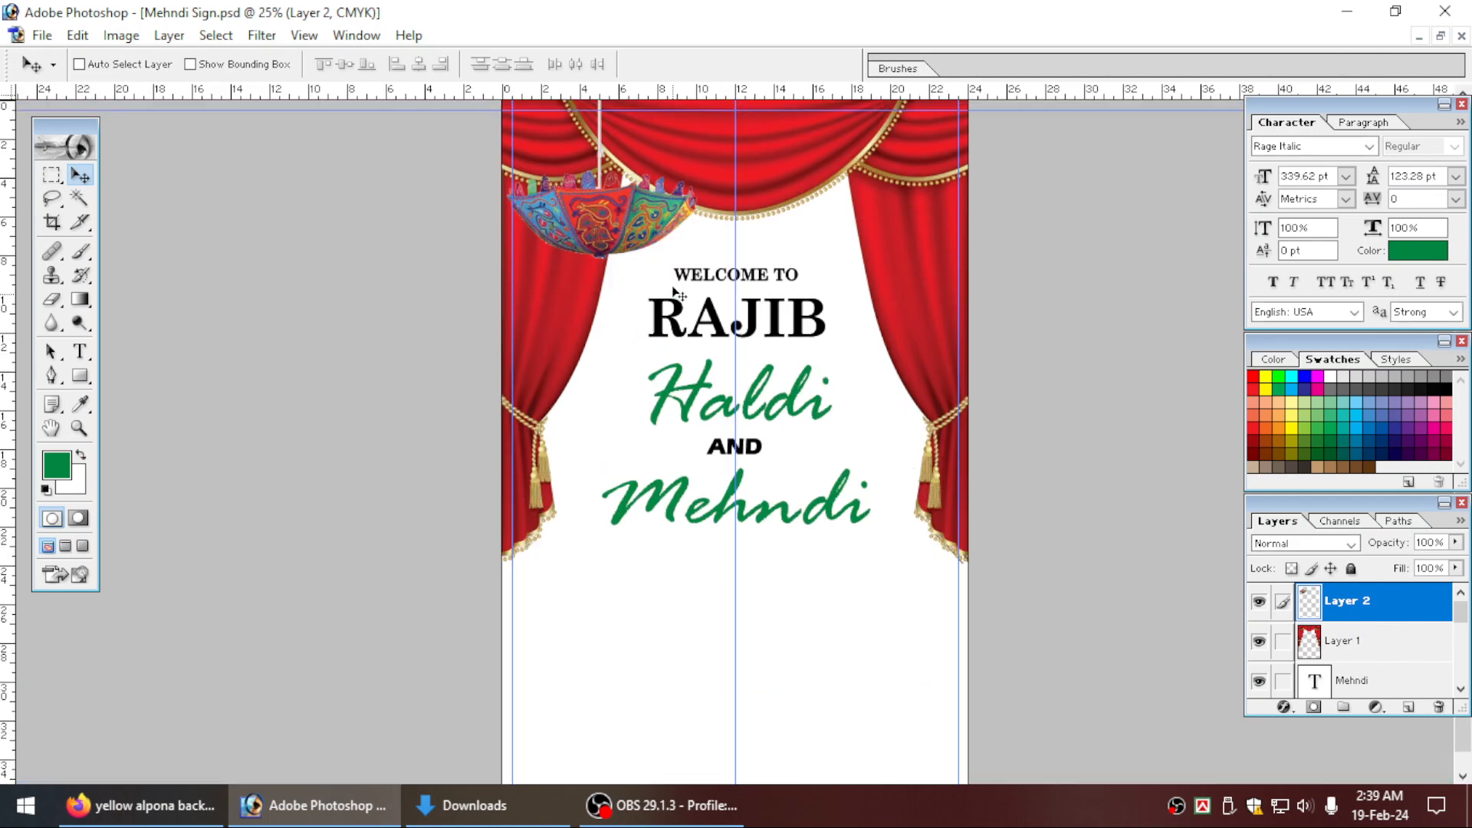
pyautogui.moveTo(633, 217); pyautogui.dragTo(864, 223)
pyautogui.hotkey('ctrl', '-')
pyautogui.hotkey('ctrl', 't')
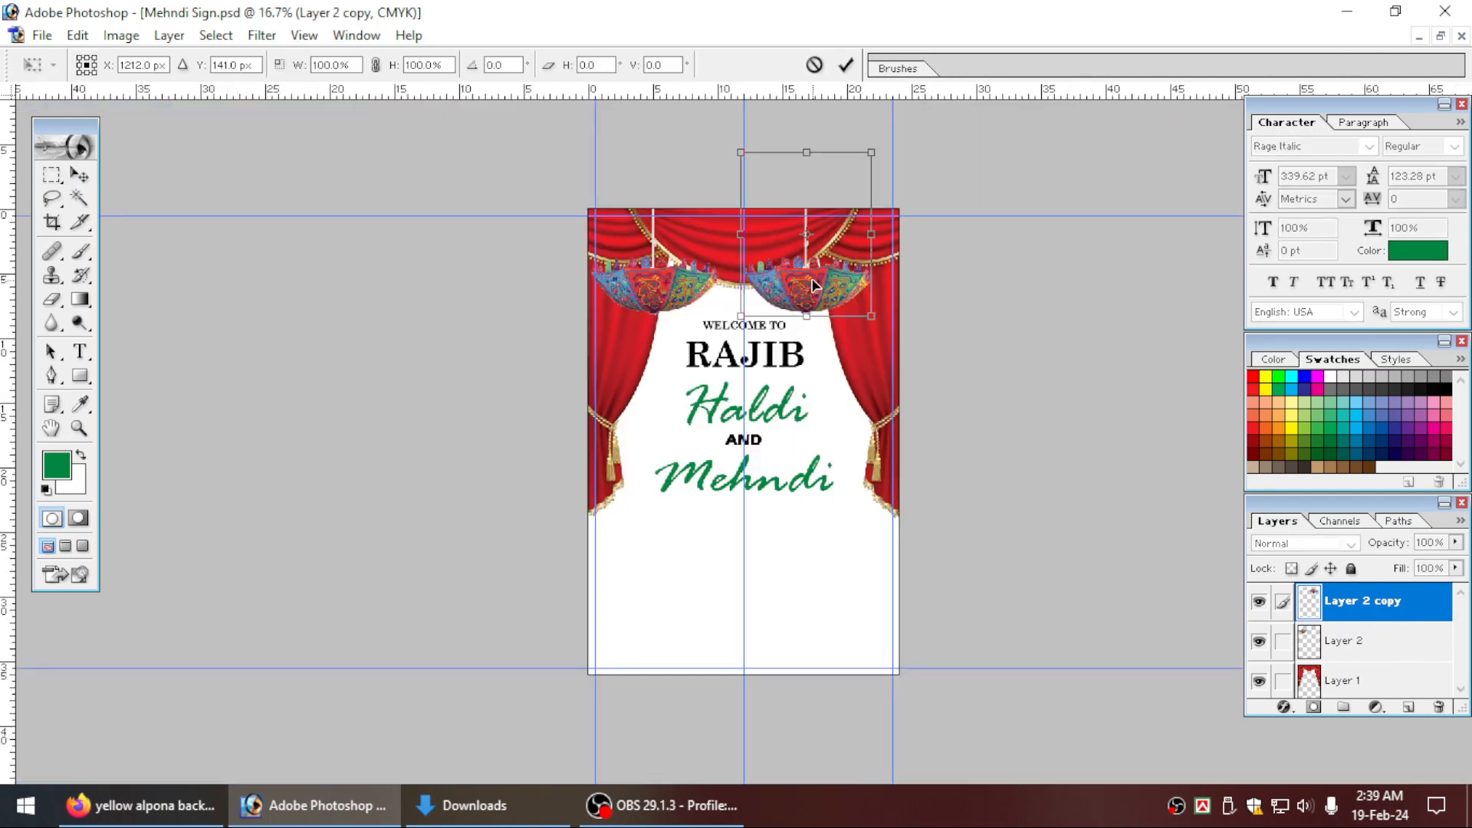
pyautogui.moveTo(816, 281)
pyautogui.mouseDown()
pyautogui.moveTo(857, 282)
pyautogui.moveTo(844, 282)
pyautogui.mouseUp()
pyautogui.press('Return')
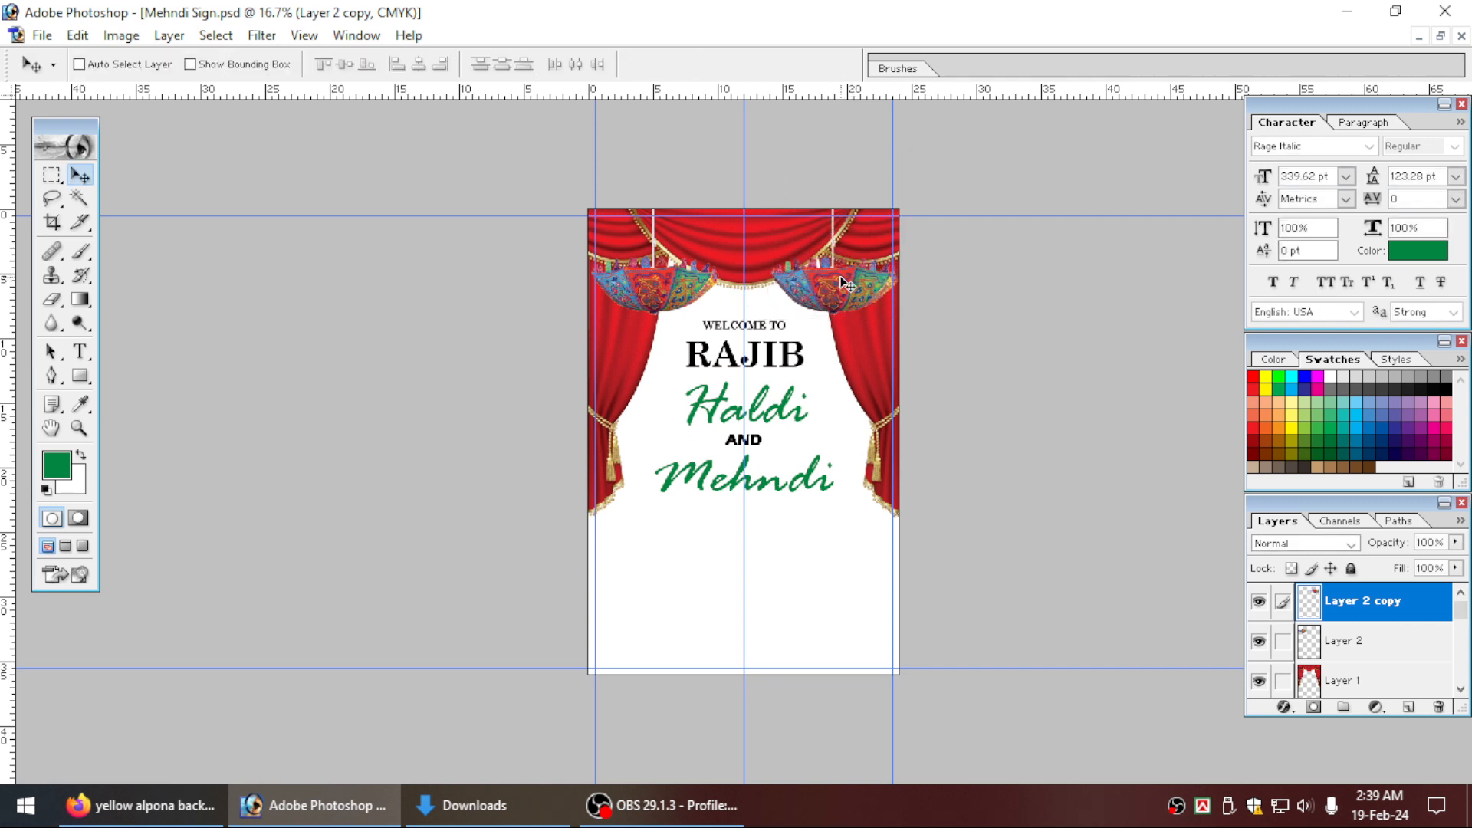
# Duplicate the umbrella again and place the copy on the vertical centre guide, higher than the two side umbrellas.
pyautogui.hotkey('ctrl', '+')
pyautogui.scroll(1, 781, 368)
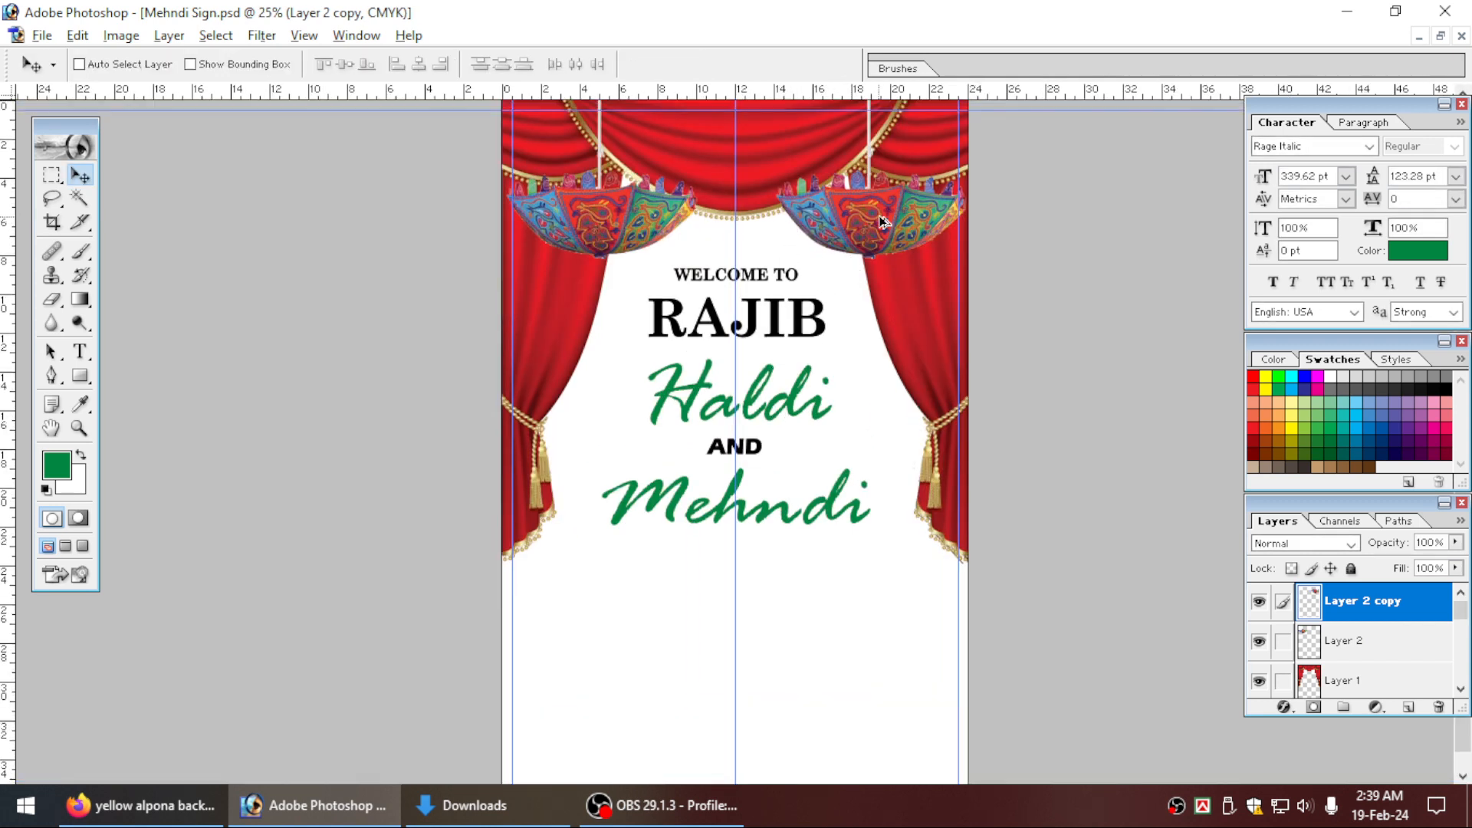
pyautogui.moveTo(882, 221); pyautogui.dragTo(761, 170)
pyautogui.hotkey('ctrl', 'j')
pyautogui.hotkey('ctrl', 't')
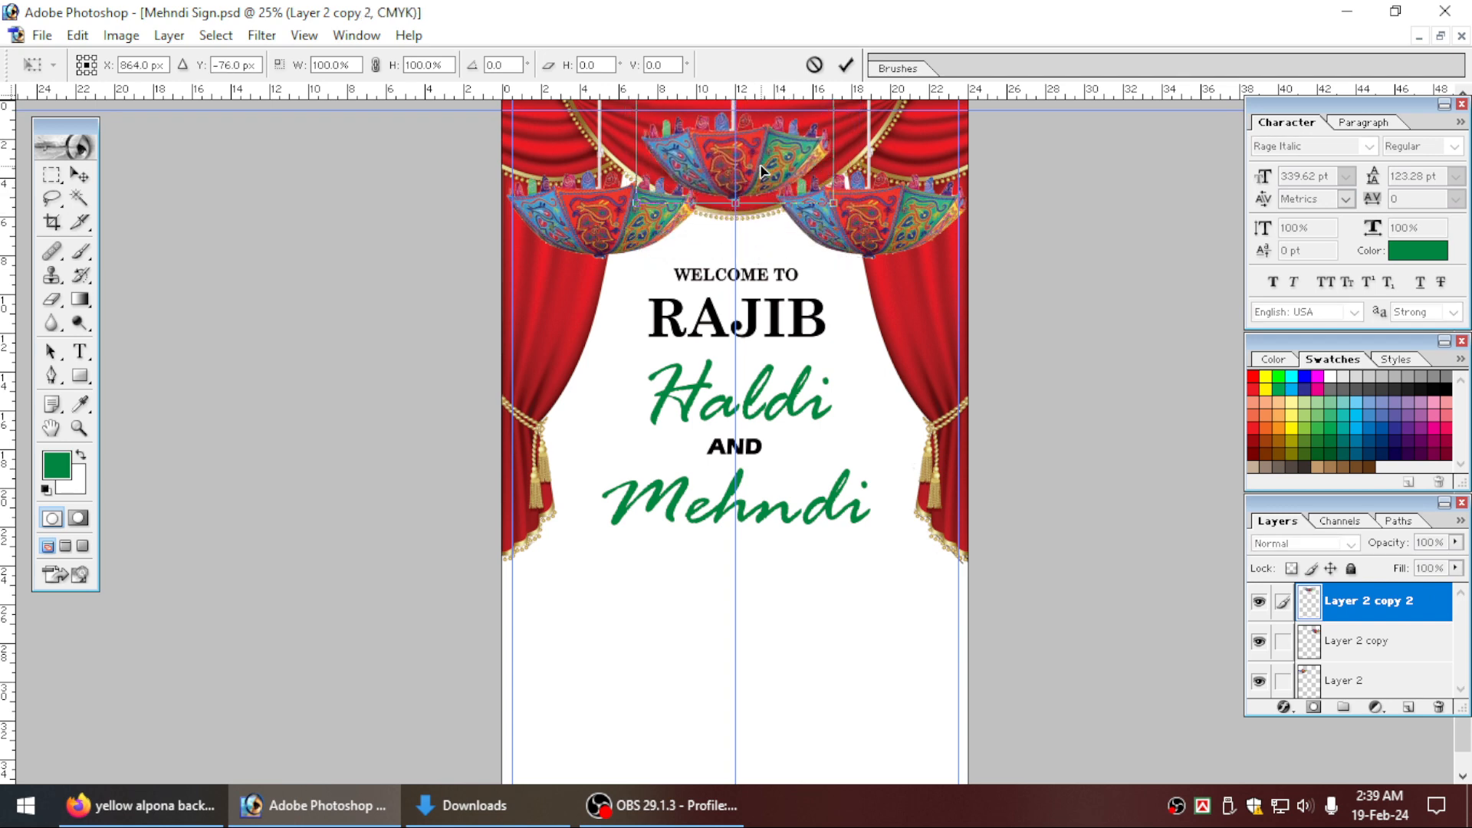
pyautogui.moveTo(609, 168); pyautogui.dragTo(886, 307)
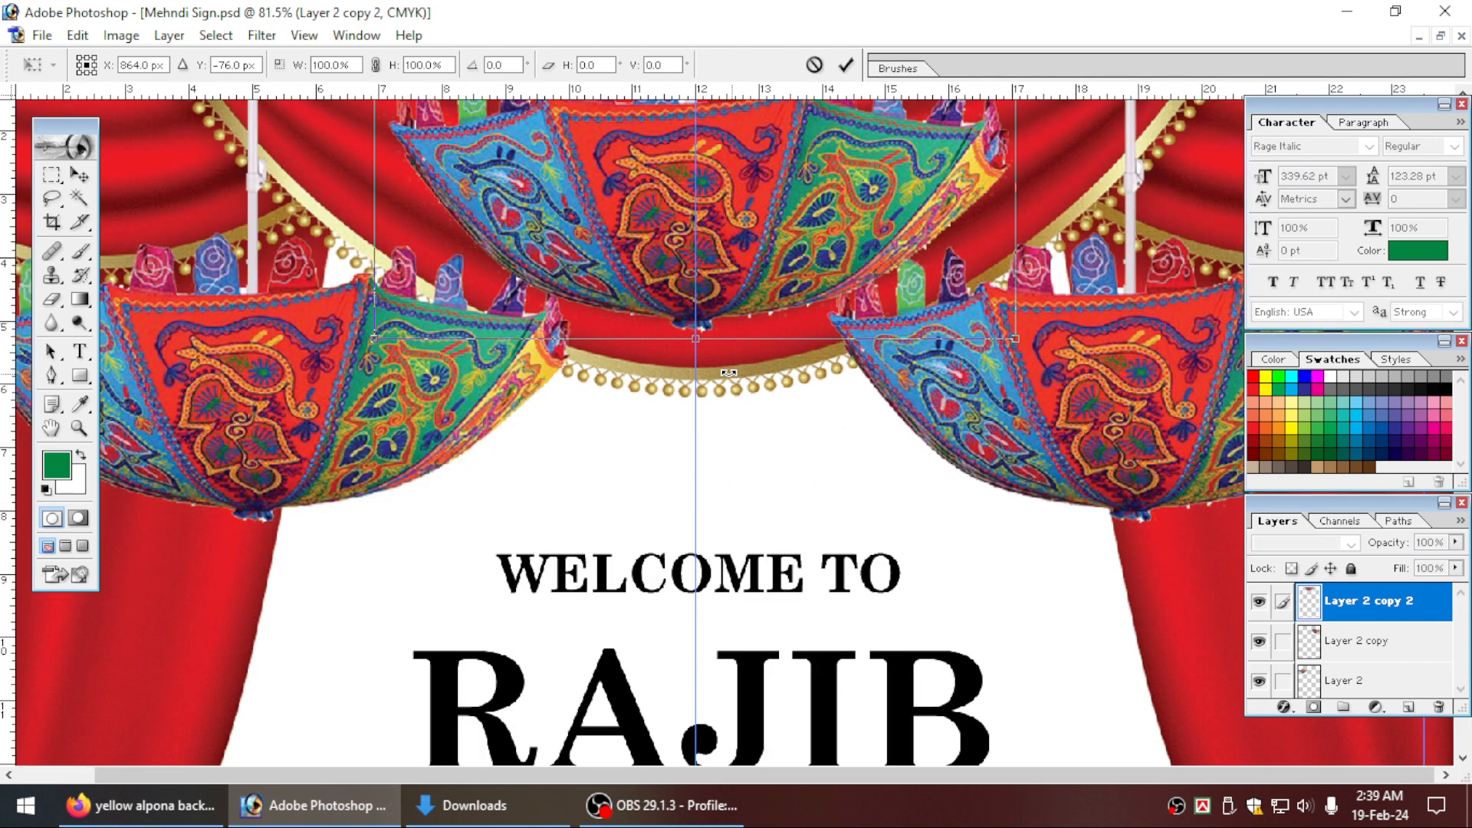
pyautogui.moveTo(778, 284); pyautogui.dragTo(775, 256)
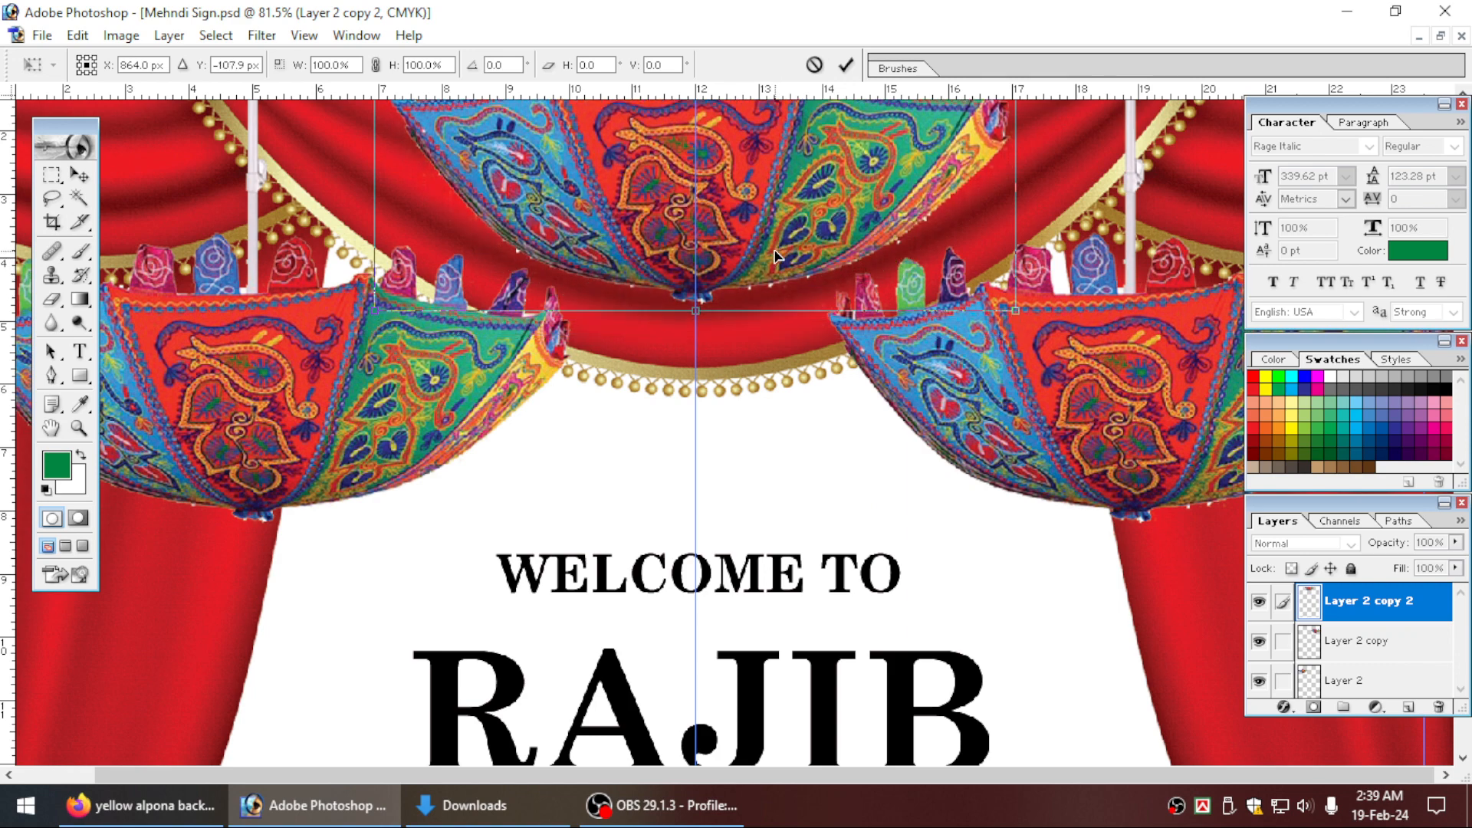
pyautogui.press('Return')
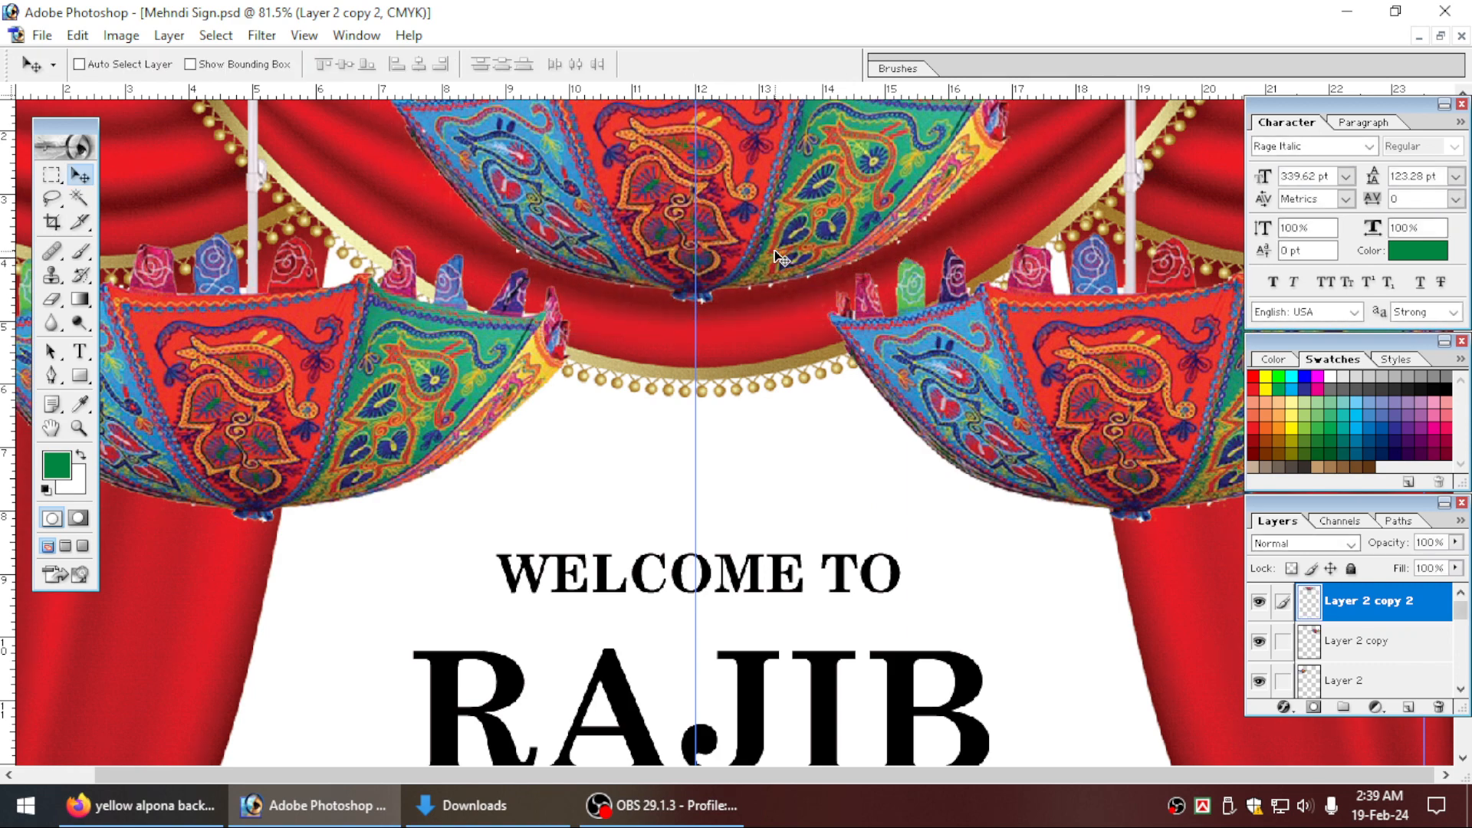
pyautogui.hotkey('ctrl', '0')
pyautogui.moveTo(447, 174); pyautogui.dragTo(1028, 424)
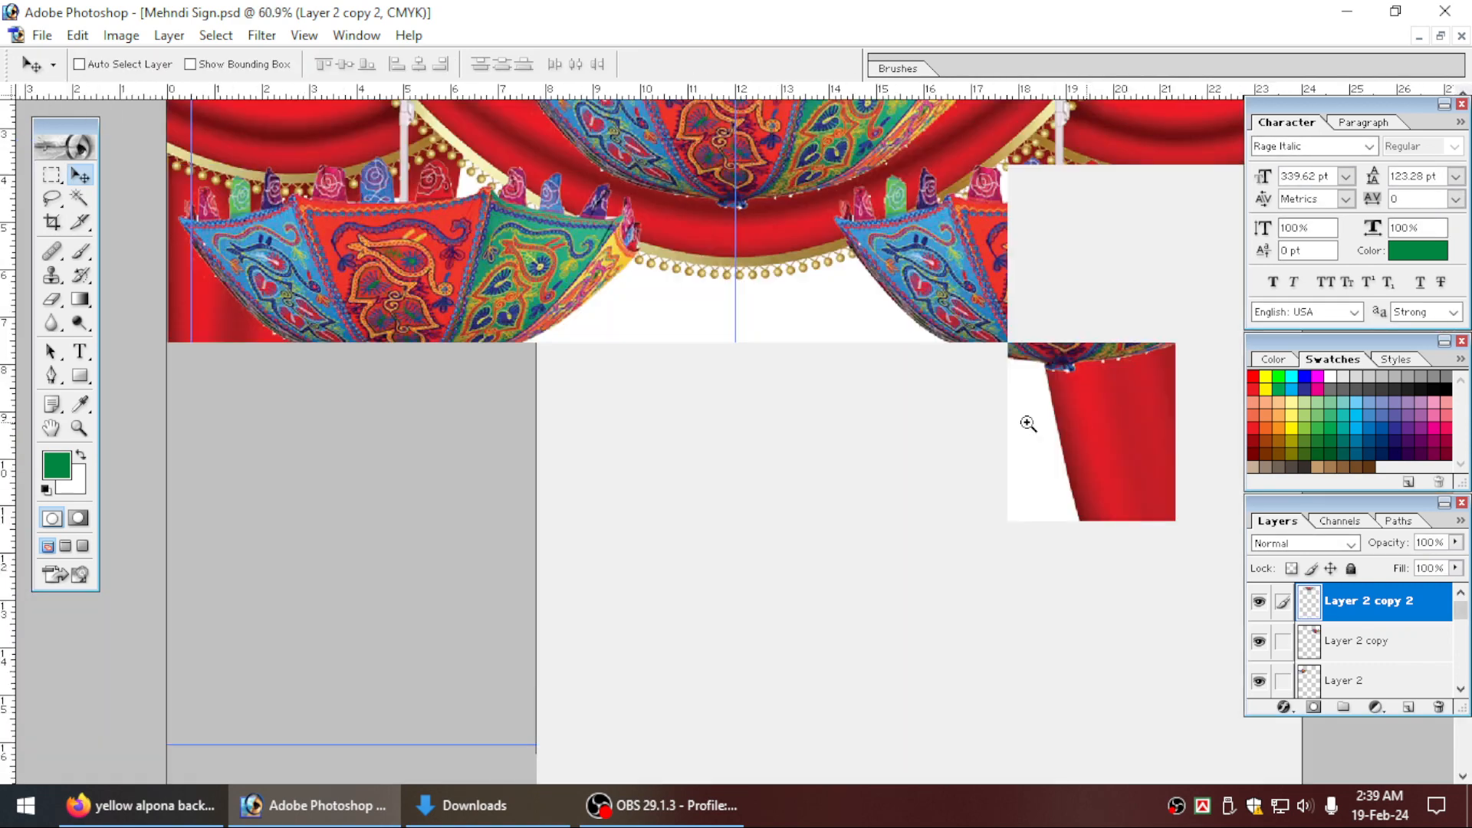
# Duplicate the left umbrella and place the copy directly below it over the left curtain.
pyautogui.hotkey('ctrl', '0')
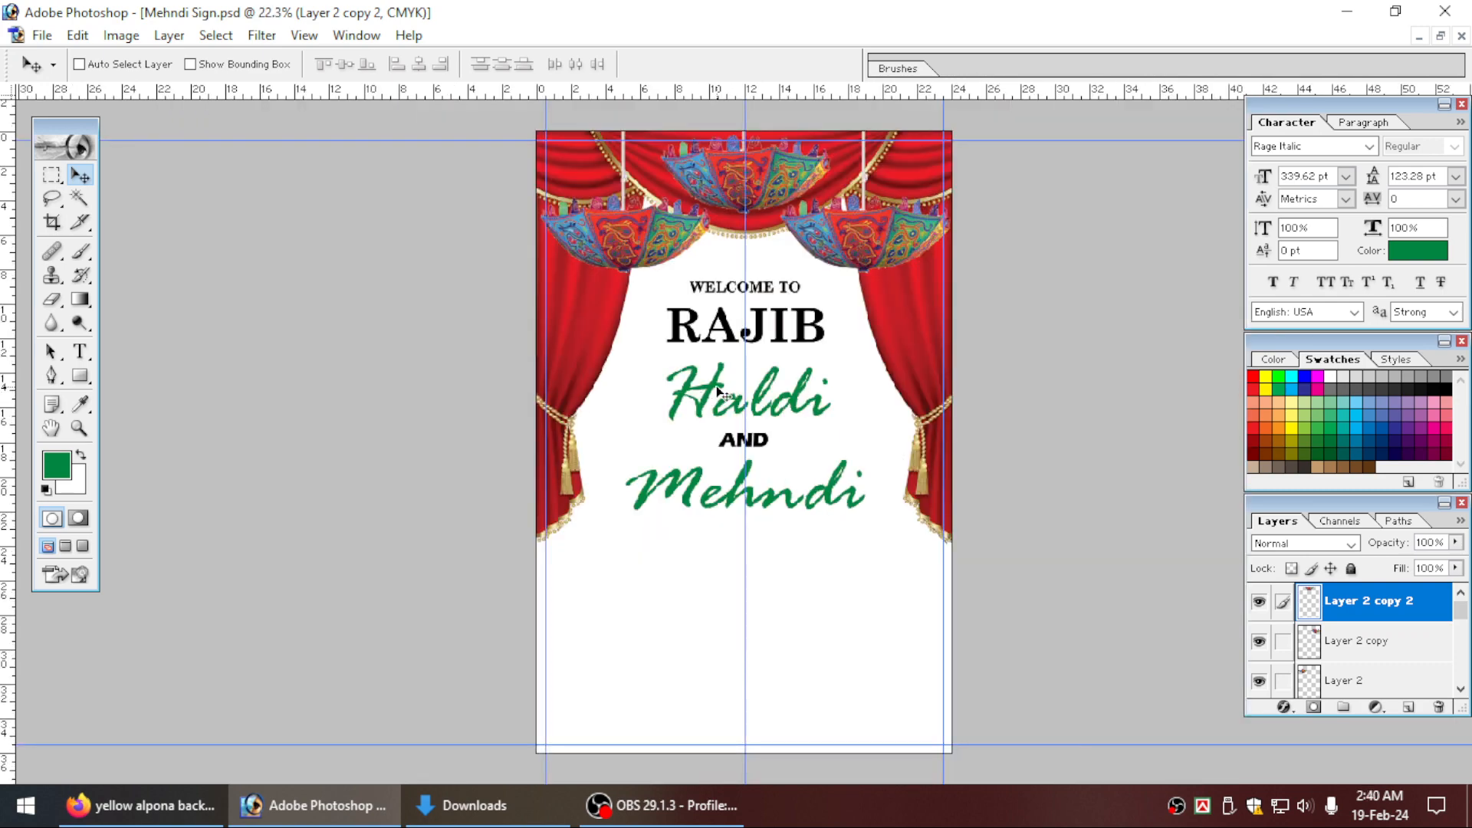
pyautogui.press('Tab')
pyautogui.hotkey('ctrl', '=')
pyautogui.scroll(3, 641, 463)
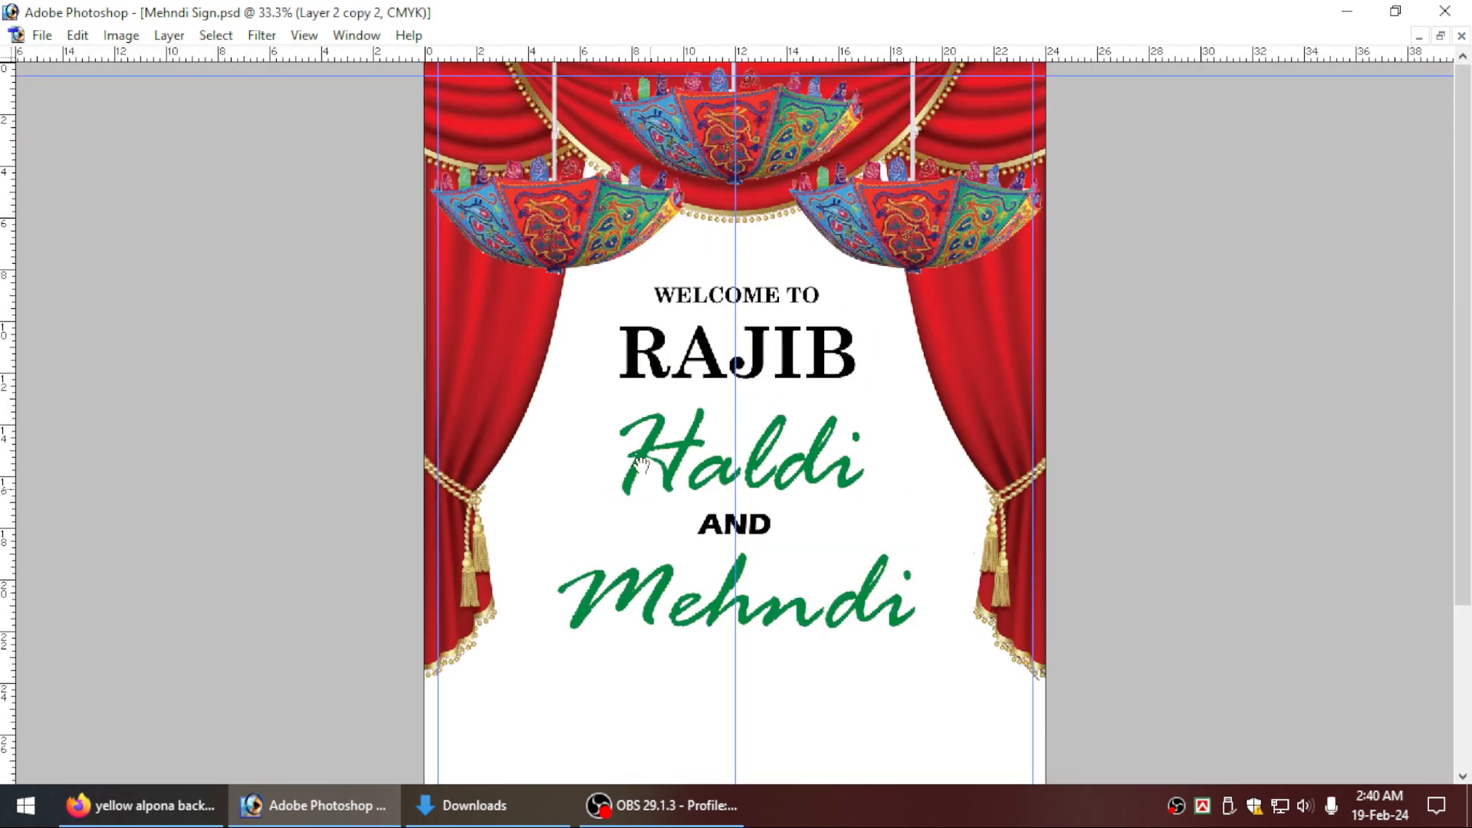
pyautogui.rightClick(527, 237)
pyautogui.click(571, 253)
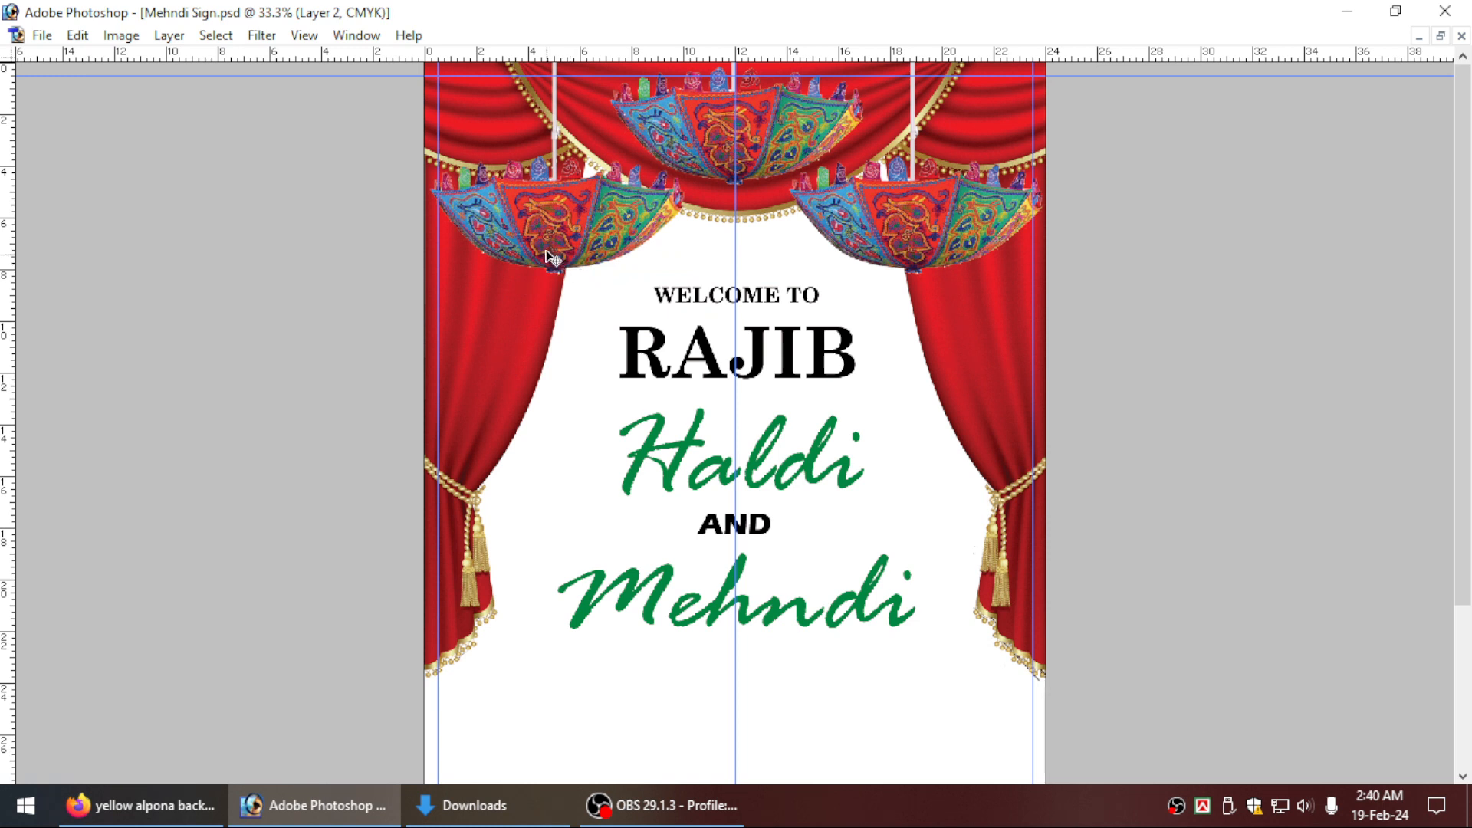
pyautogui.rightClick(551, 257)
pyautogui.click(559, 262)
pyautogui.moveTo(554, 261); pyautogui.dragTo(558, 369)
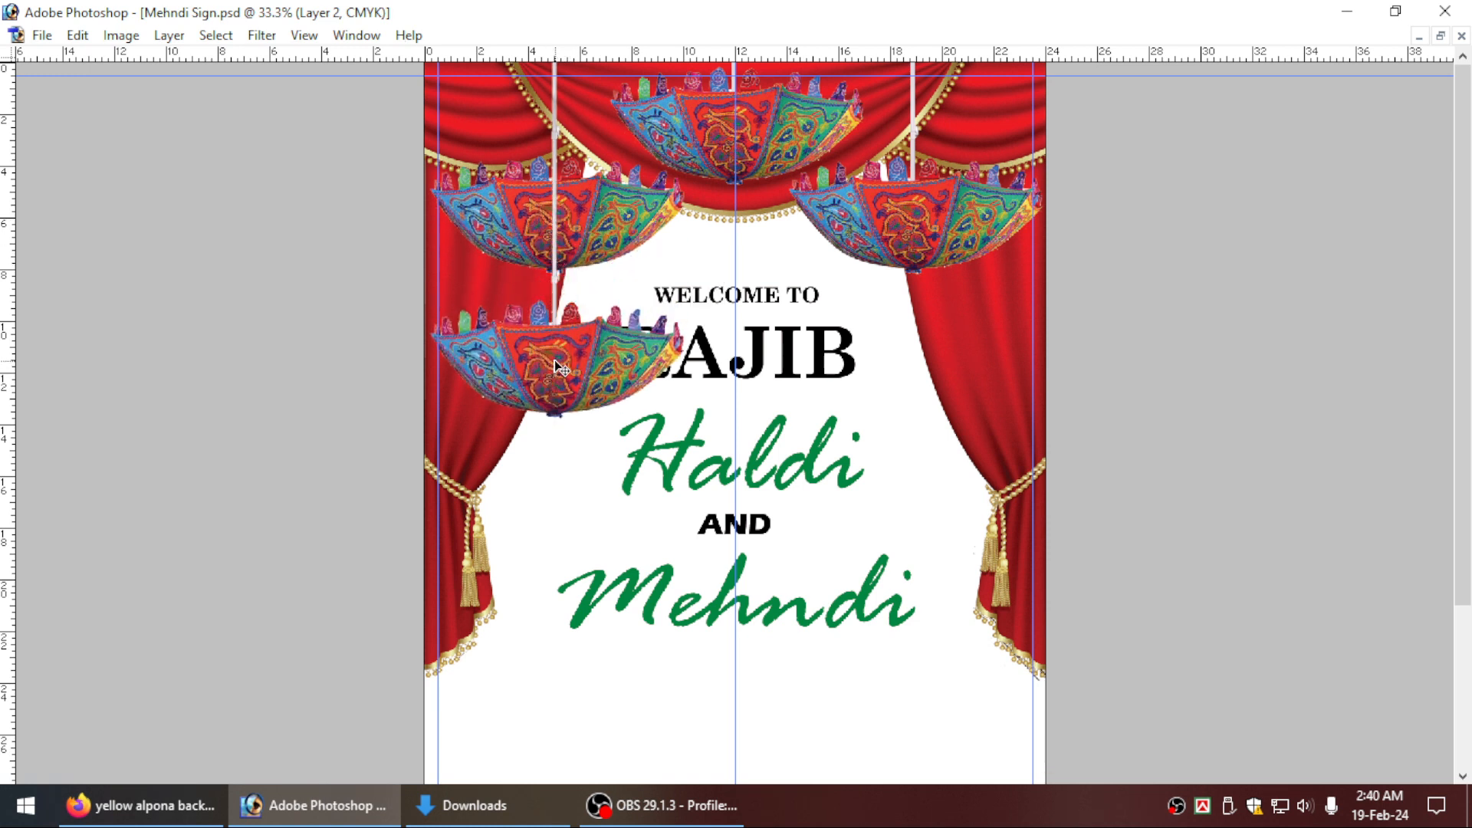
pyautogui.moveTo(554, 360); pyautogui.dragTo(555, 361)
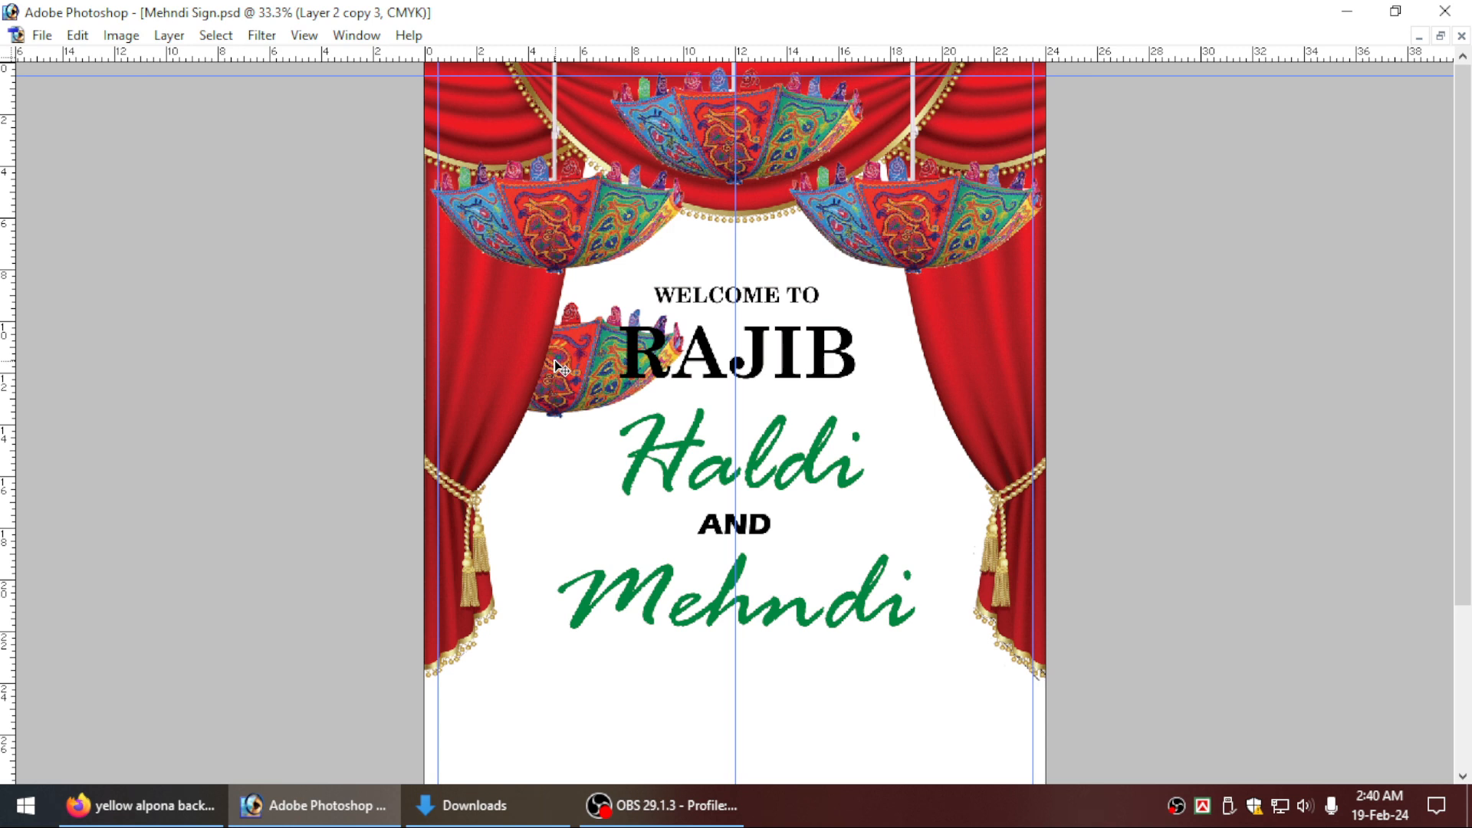
# Select the lower umbrella copy and bring it forward in the layer order until it lies in front of the left curtain.
pyautogui.rightClick(571, 215)
pyautogui.click(589, 223)
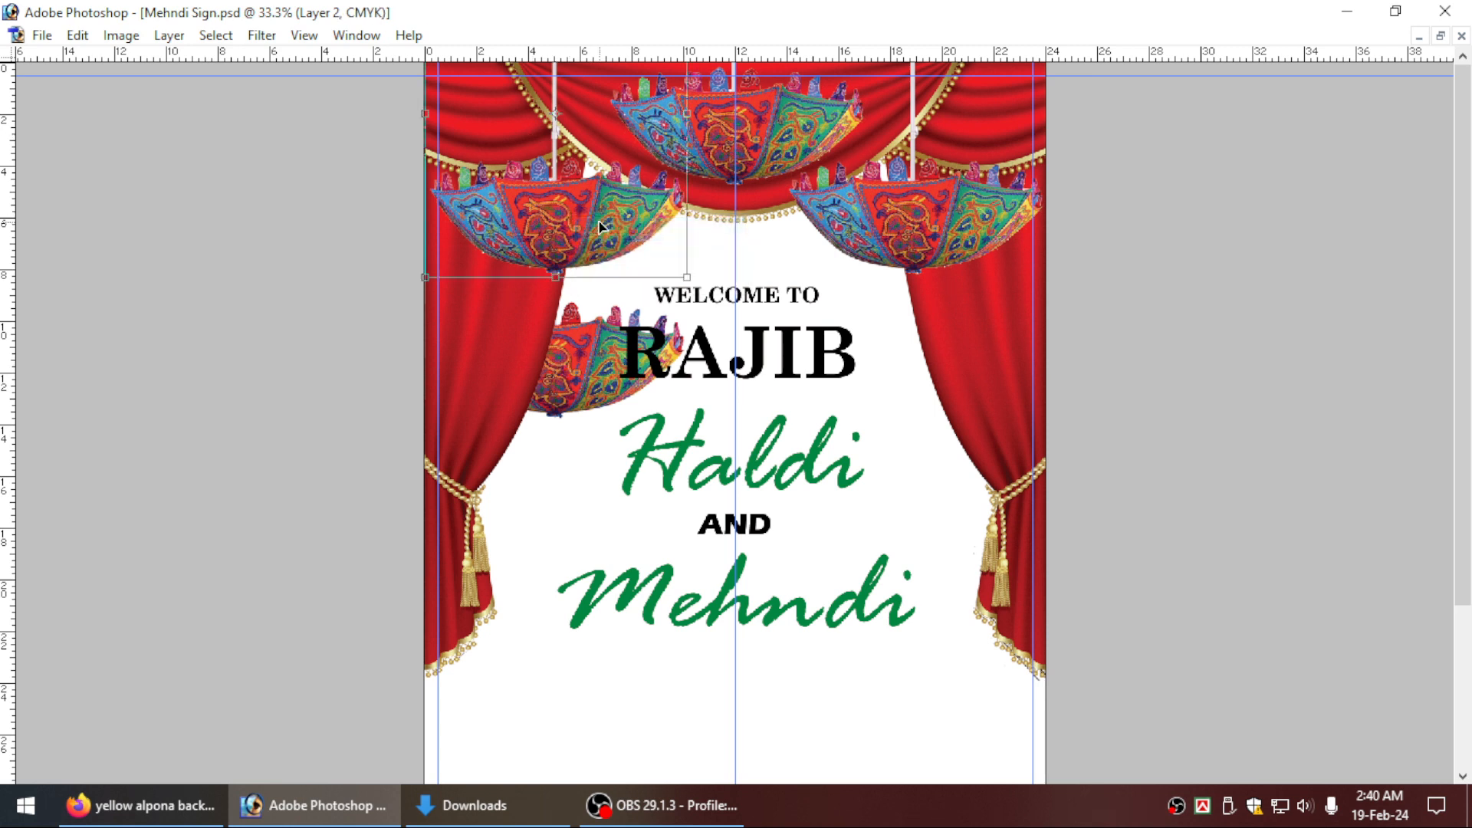
pyautogui.rightClick(597, 368)
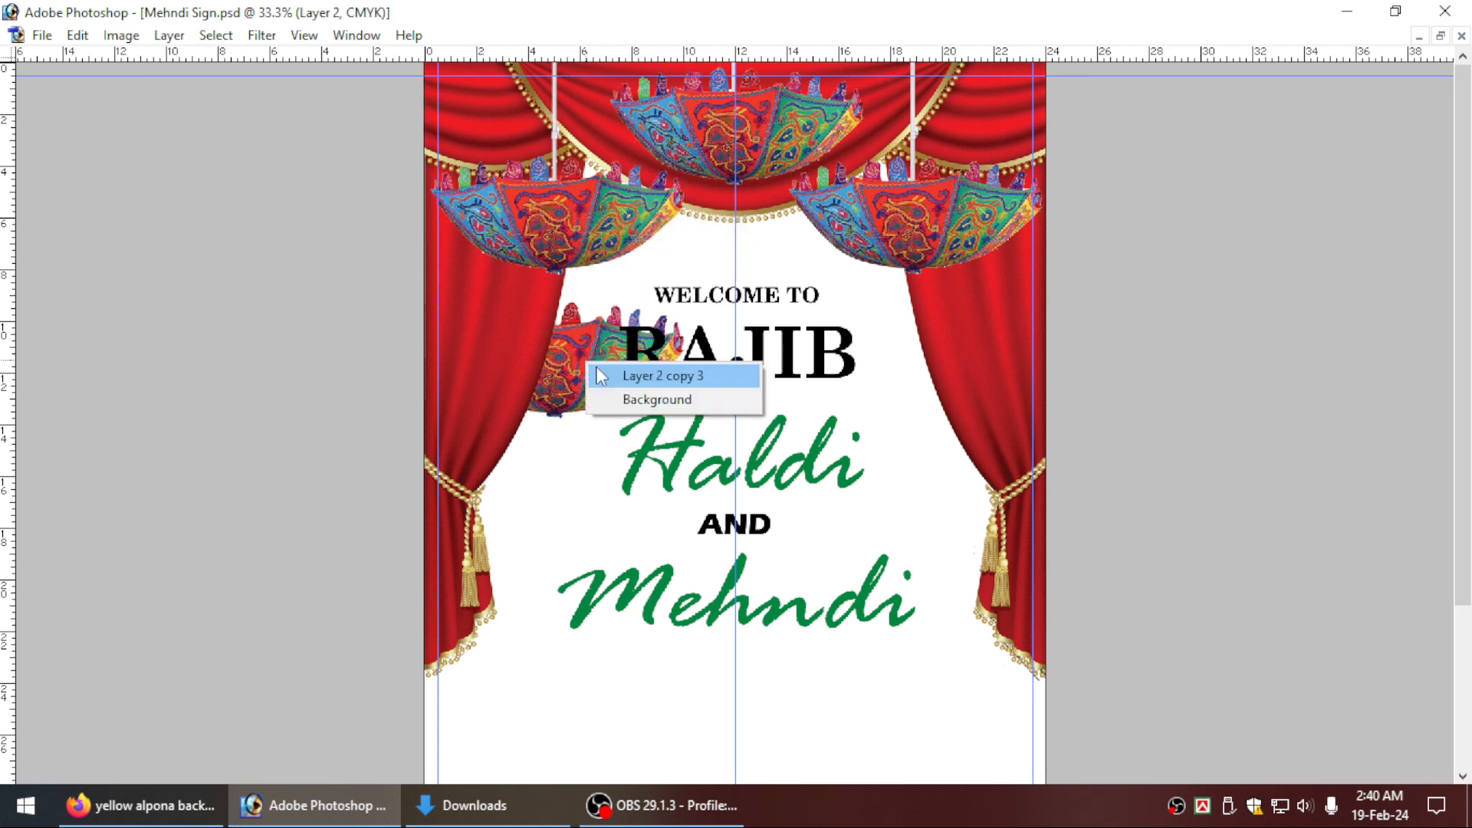
pyautogui.click(660, 375)
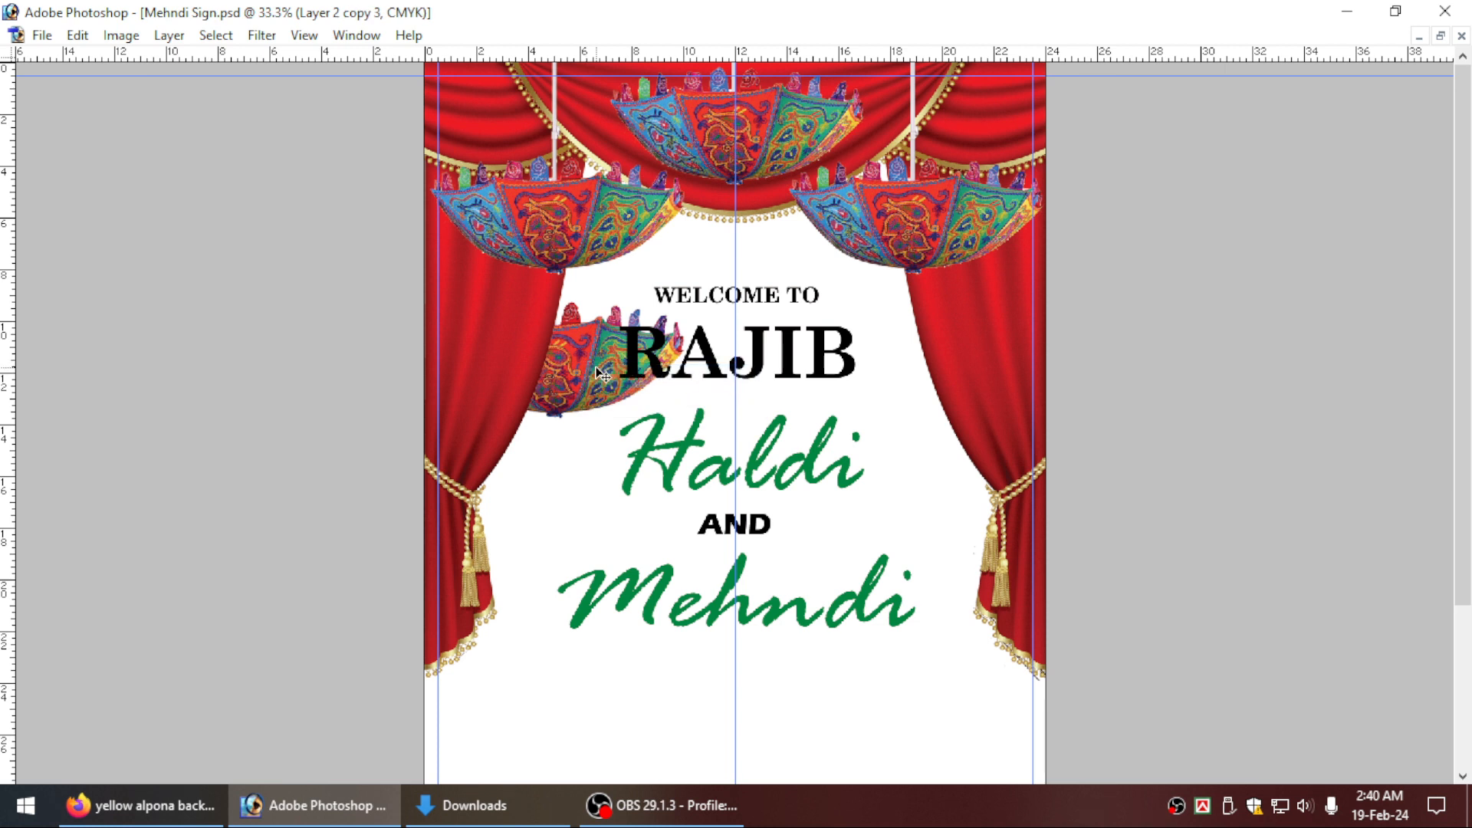
pyautogui.hotkey('ctrl', ']')
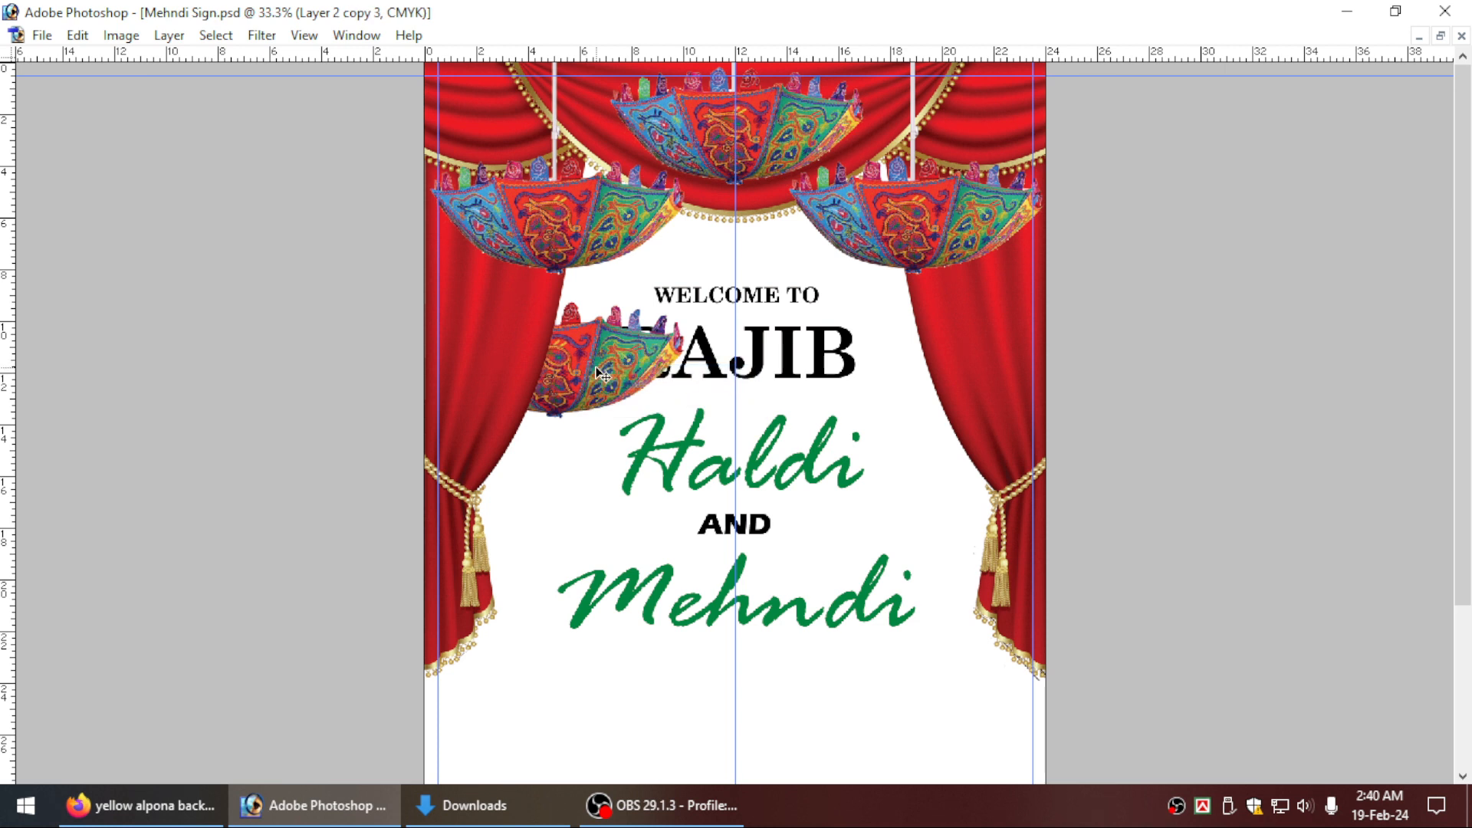
pyautogui.hotkey('ctrl', ']')
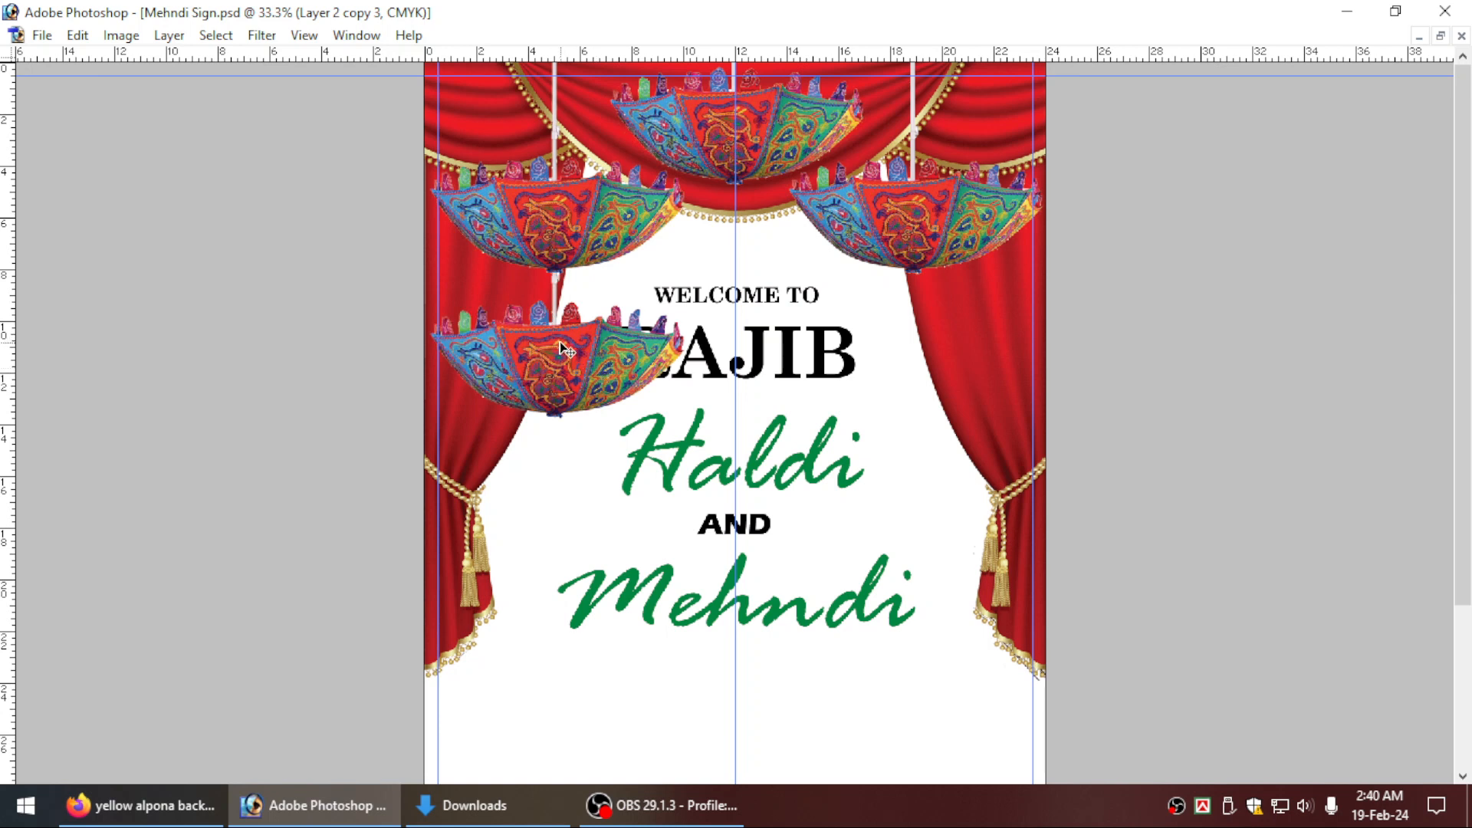
# Scale the lower umbrella copy down proportionally and shift it toward the page's left edge.
pyautogui.moveTo(582, 342); pyautogui.dragTo(622, 367)
pyautogui.hotkey('ctrl', 'z')
pyautogui.hotkey('ctrl', 't')
pyautogui.moveTo(685, 418); pyautogui.dragTo(642, 389)
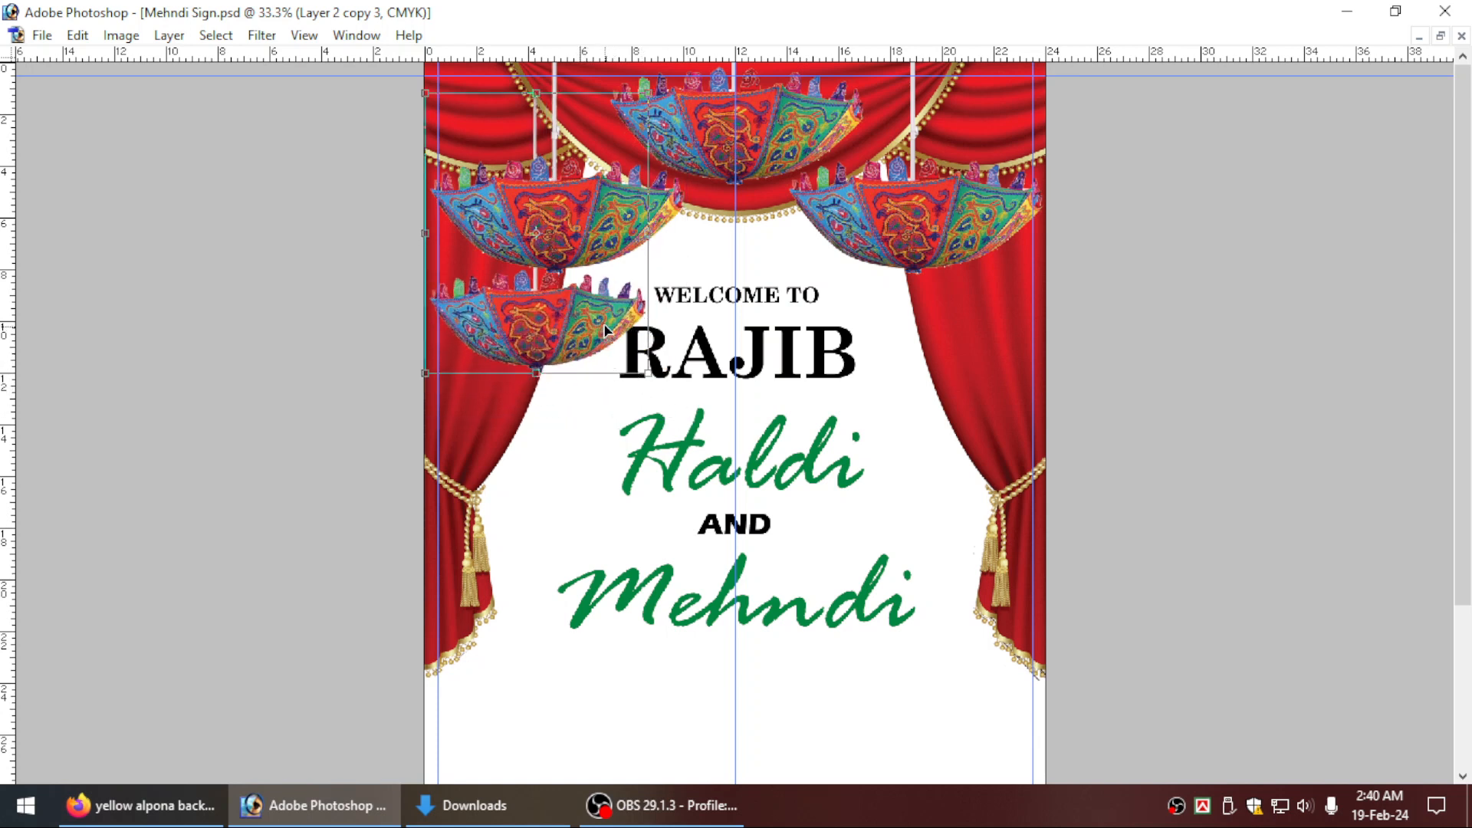
pyautogui.moveTo(605, 330); pyautogui.dragTo(577, 330)
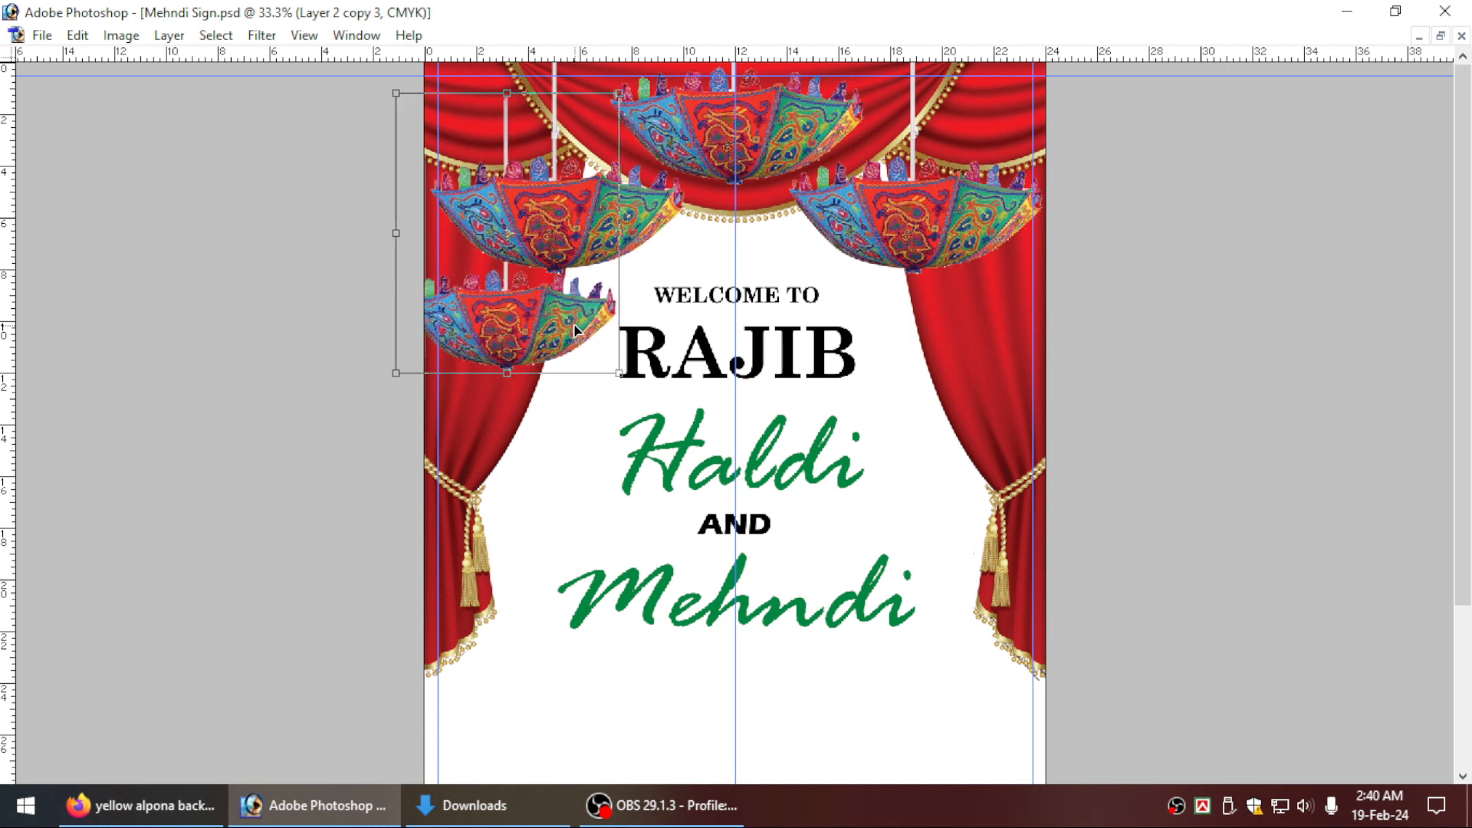
pyautogui.press('Return')
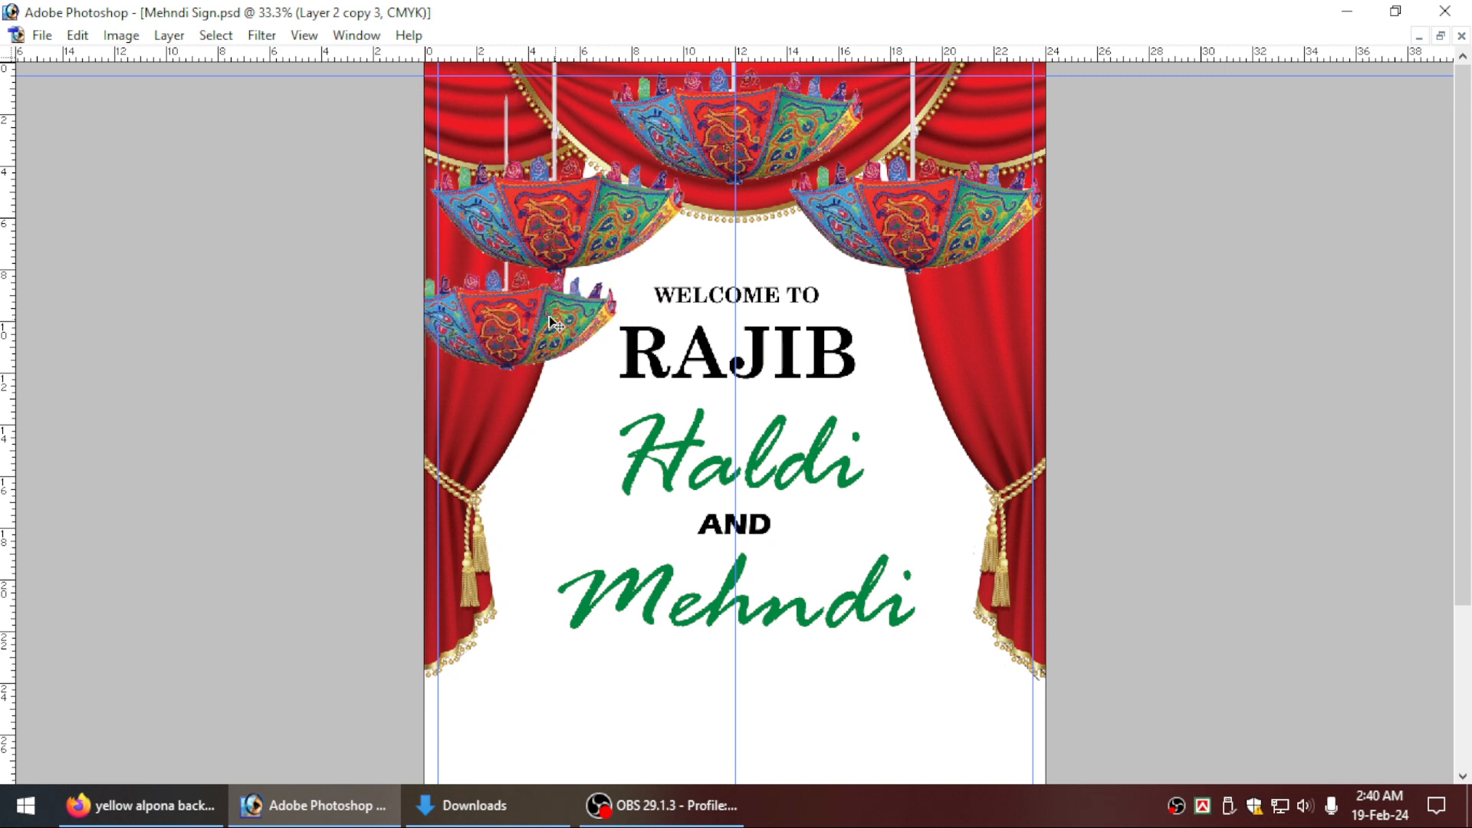
# Move the small umbrella onto the blank area beside the curtain and cut off the upper part of its rod with a rectangular selection.
pyautogui.moveTo(578, 329); pyautogui.dragTo(643, 497)
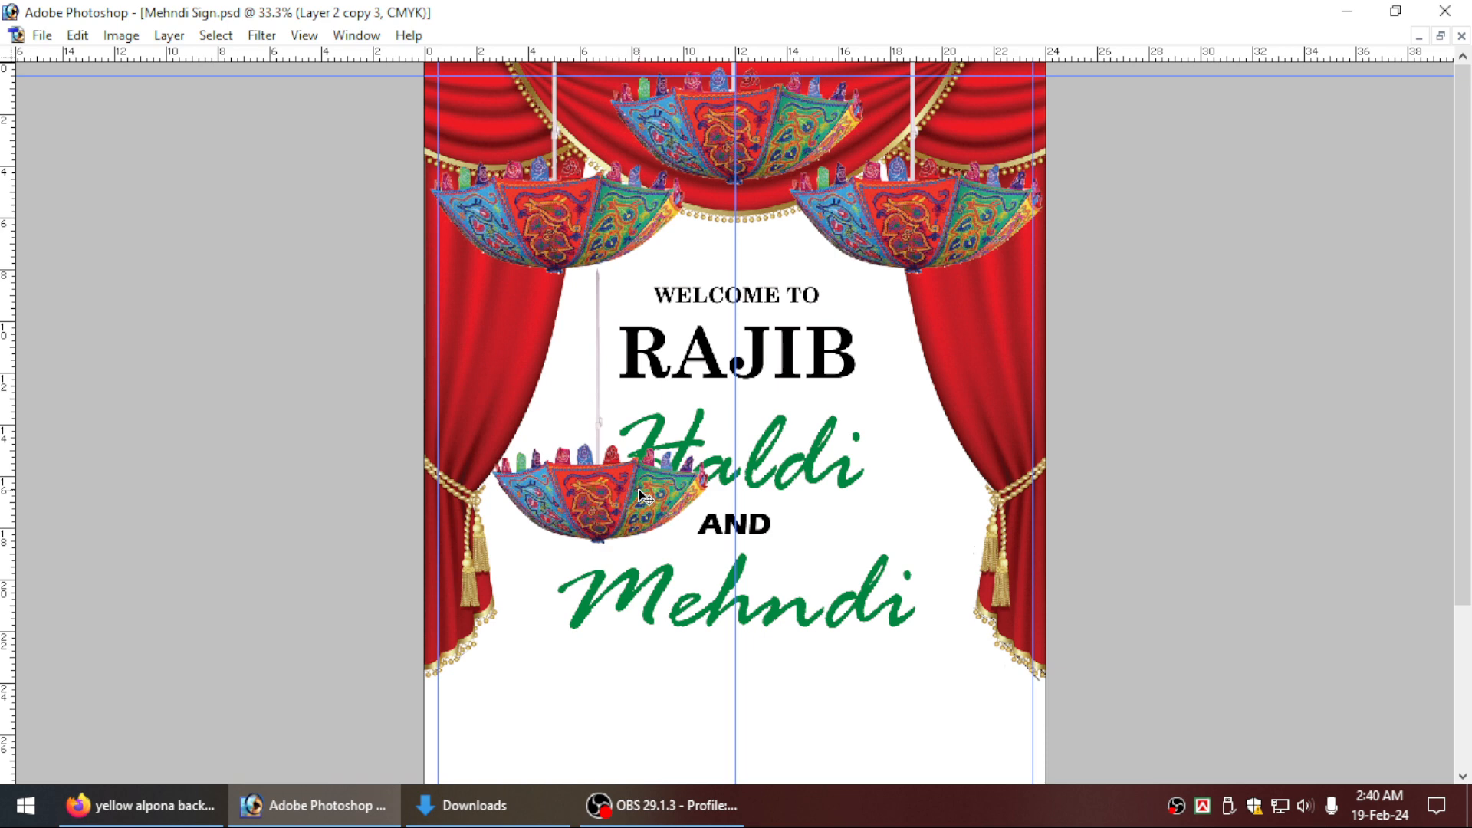
pyautogui.hotkey('ctrl', '=')
pyautogui.scroll(1, 644, 497)
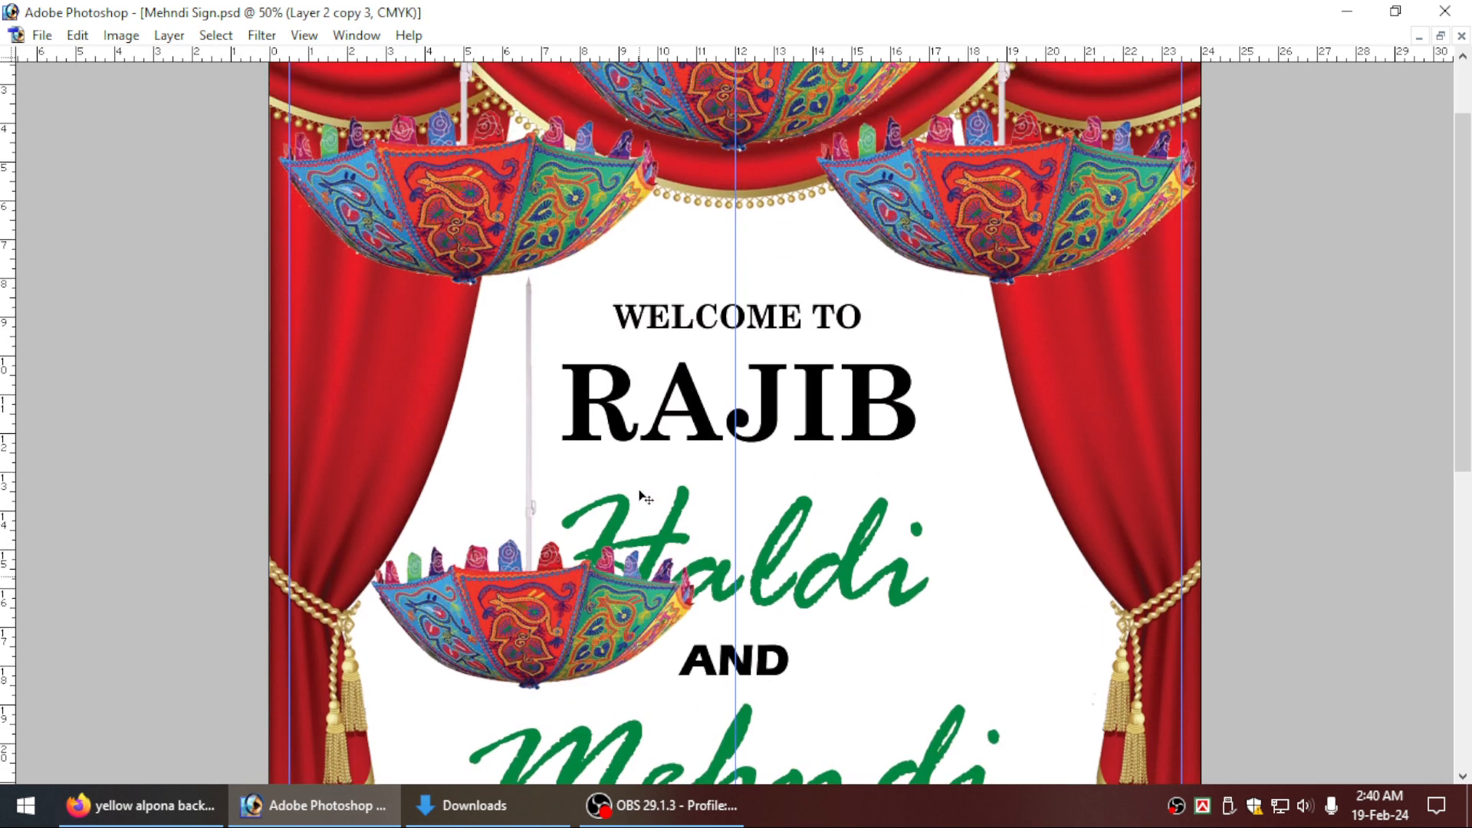
pyautogui.press('Tab')
pyautogui.click(51, 176)
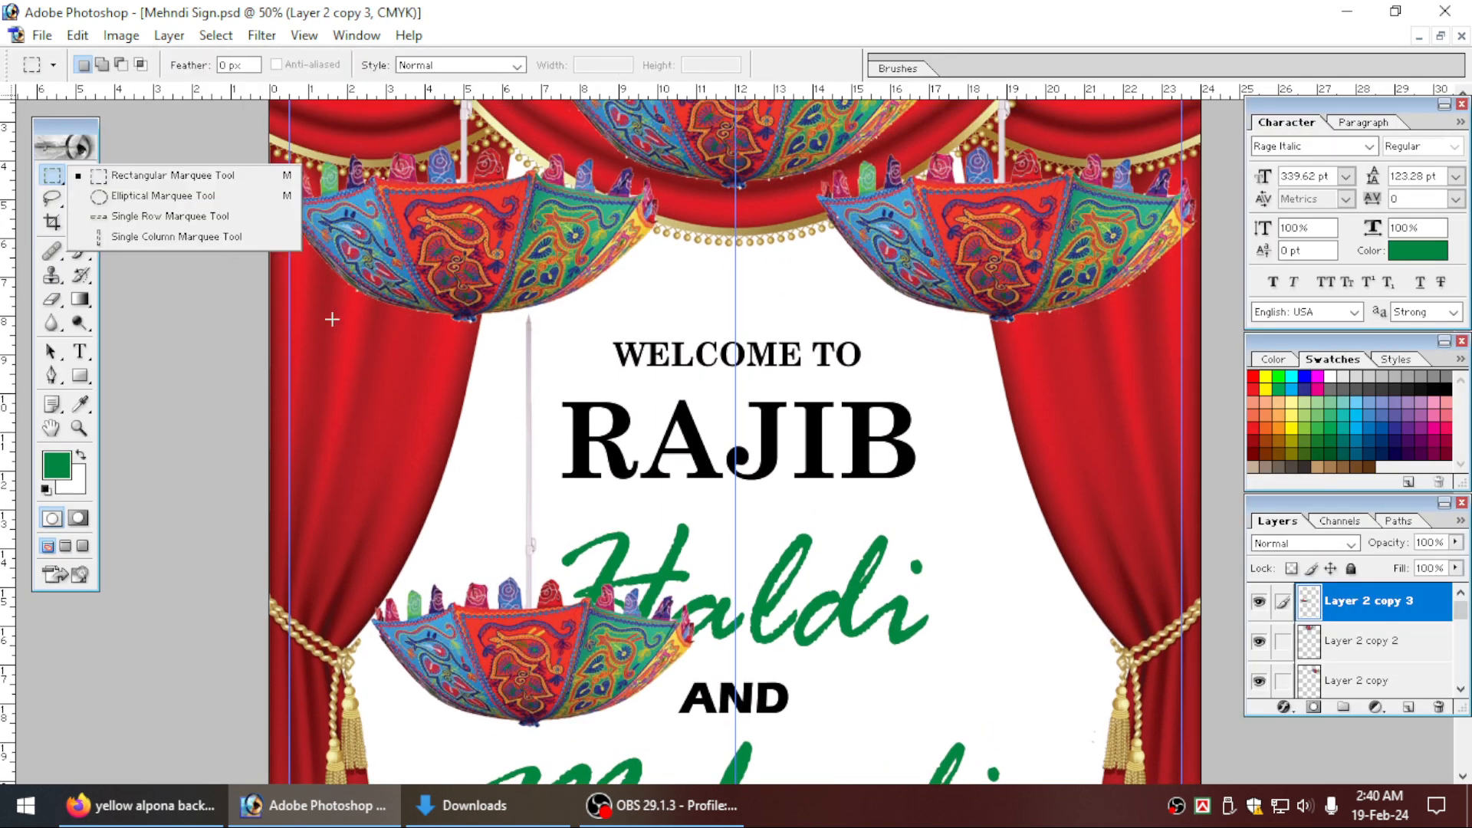
pyautogui.press('Tab')
pyautogui.moveTo(430, 249); pyautogui.dragTo(591, 411)
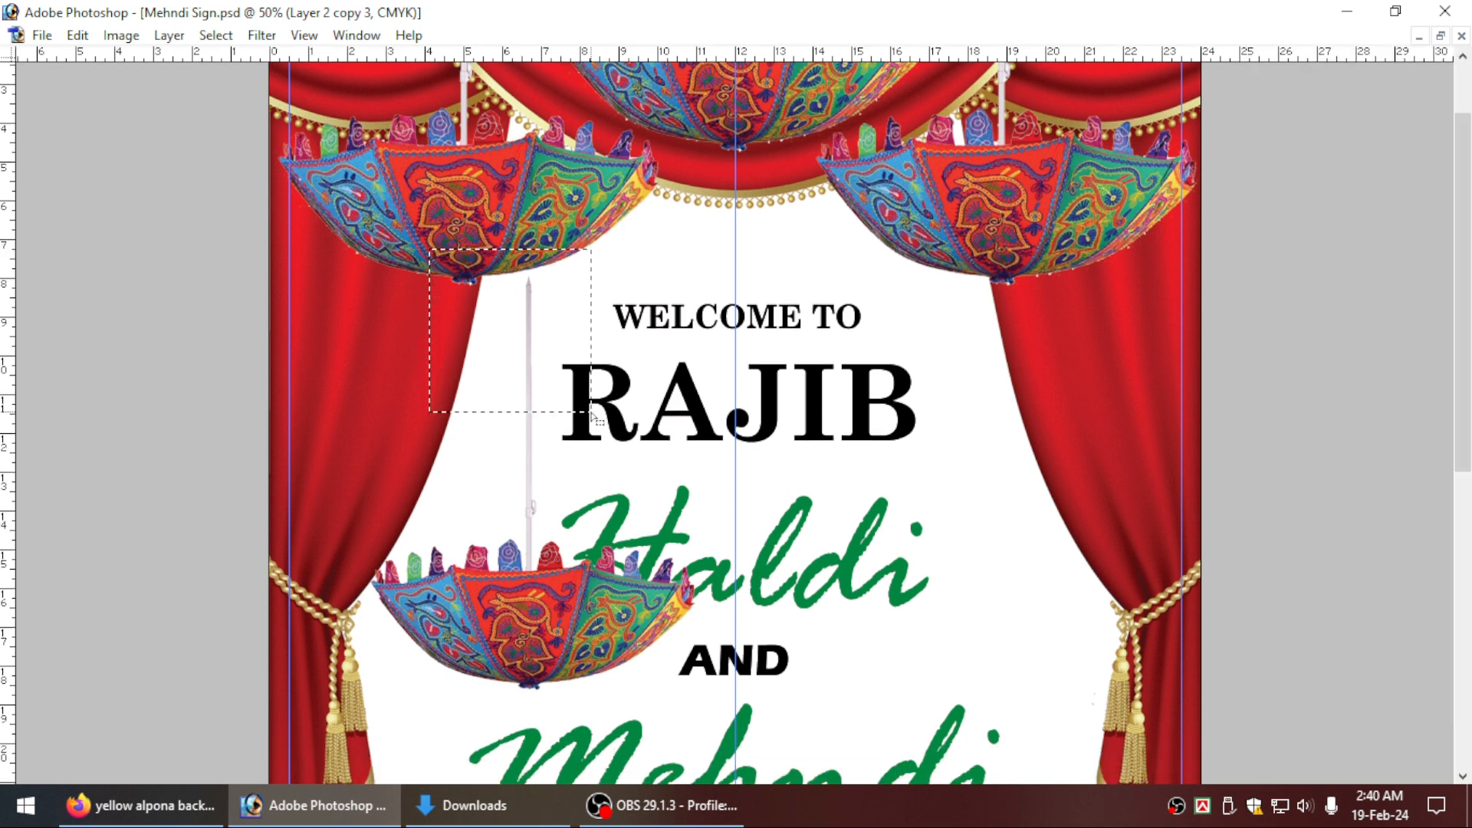
pyautogui.hotkey('ctrl', 'd')
pyautogui.hotkey('ctrl', '-')
pyautogui.press('Tab')
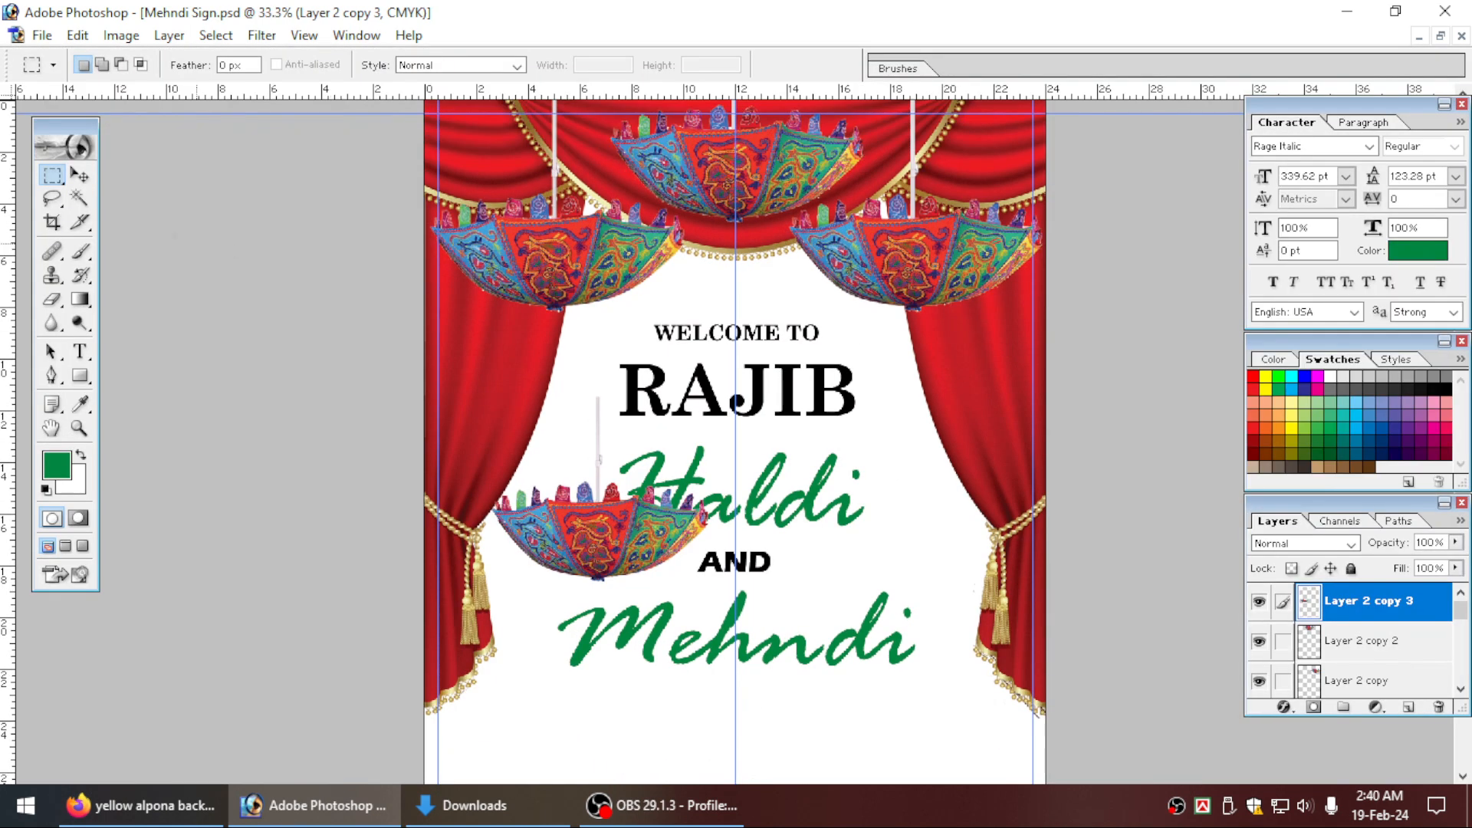
# Move the trimmed umbrella back over the left curtain, aligned with the page's left edge and overlapping the large umbrella above.
pyautogui.click(80, 176)
pyautogui.press('Tab')
pyautogui.hotkey('ctrl', '+')
pyautogui.hotkey('ctrl', 't')
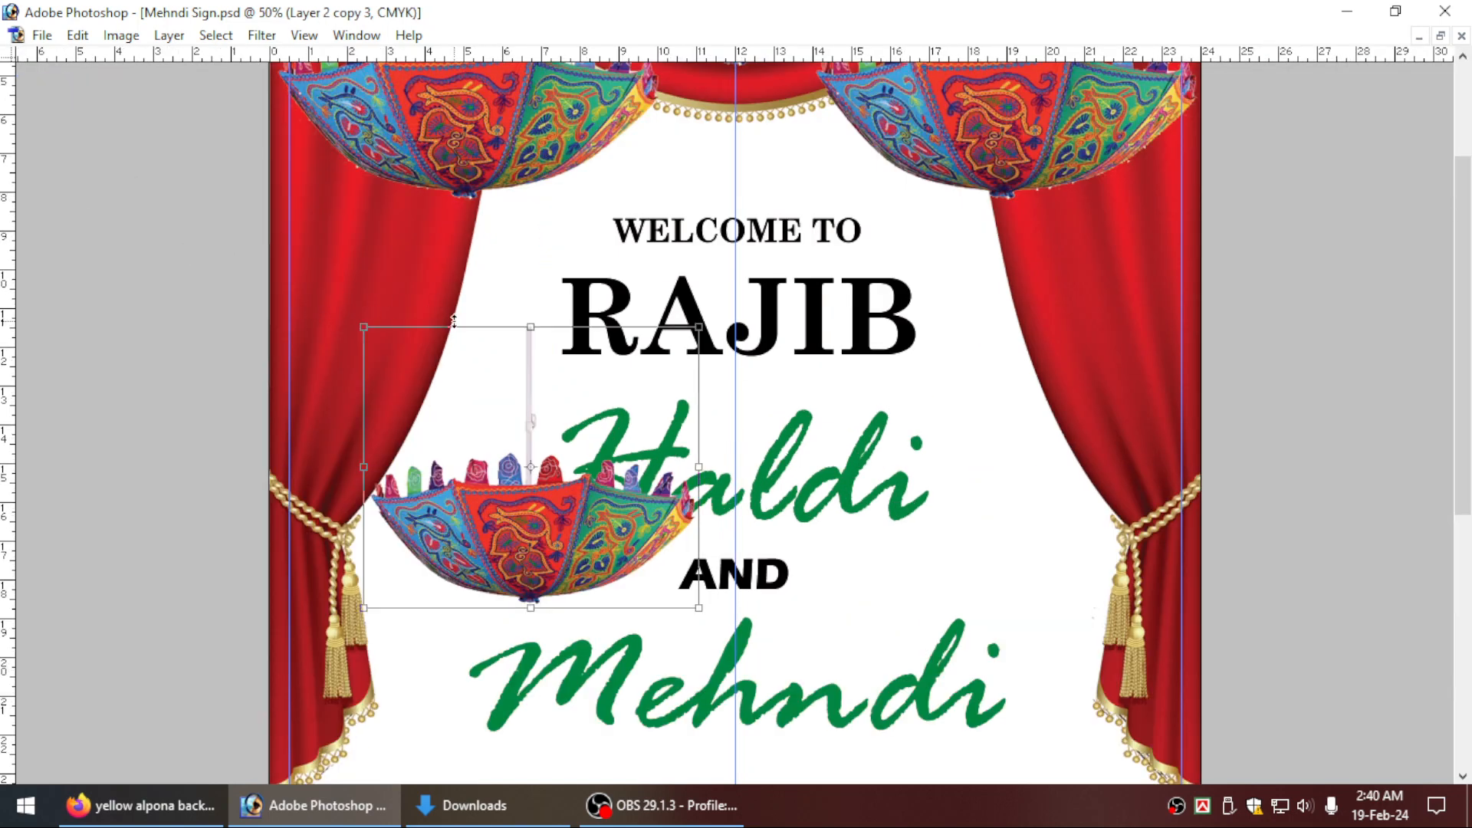
pyautogui.scroll(1, 454, 321)
pyautogui.moveTo(570, 529); pyautogui.dragTo(482, 360)
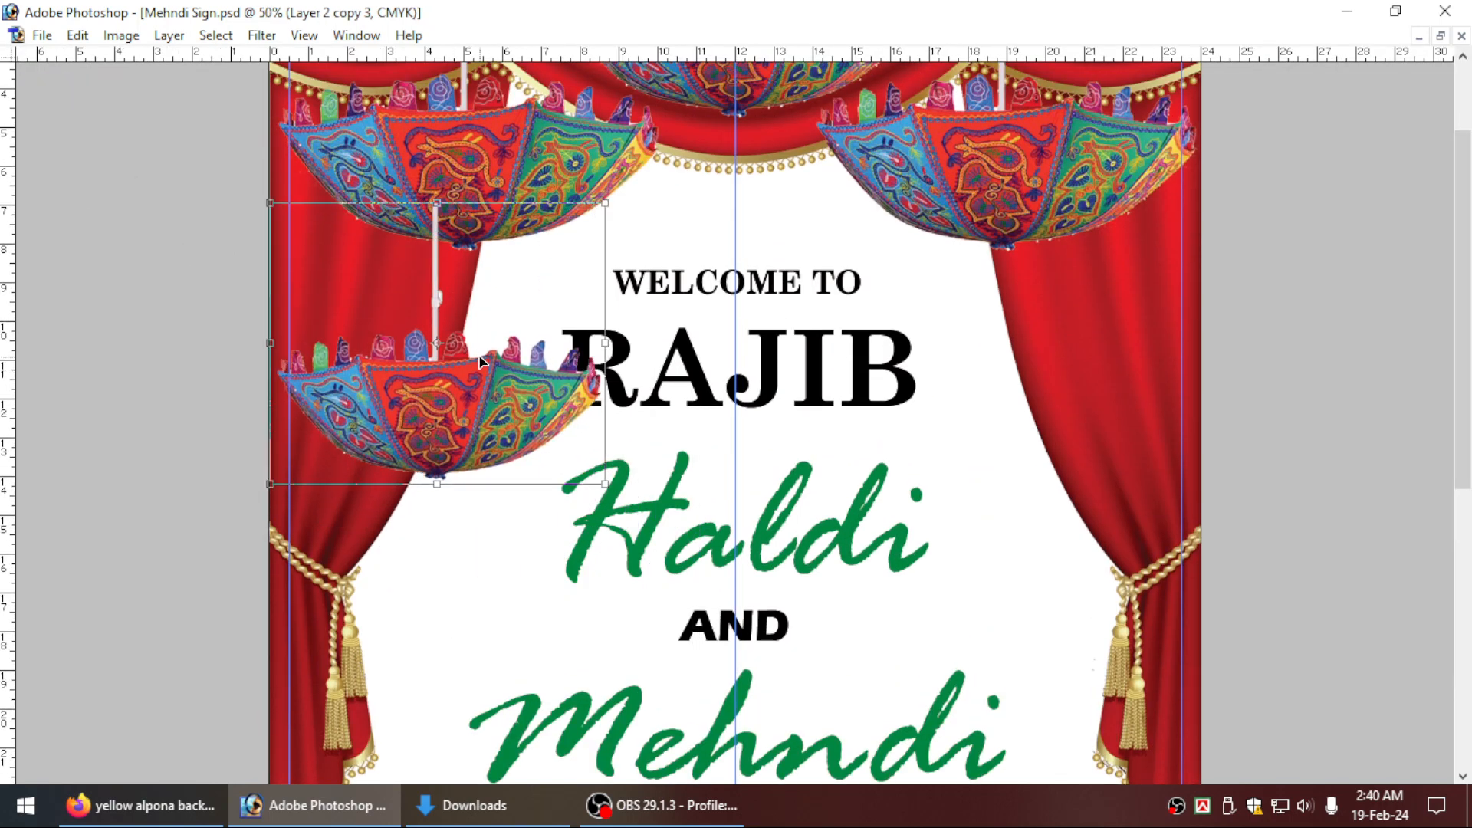
pyautogui.moveTo(529, 416); pyautogui.dragTo(513, 377)
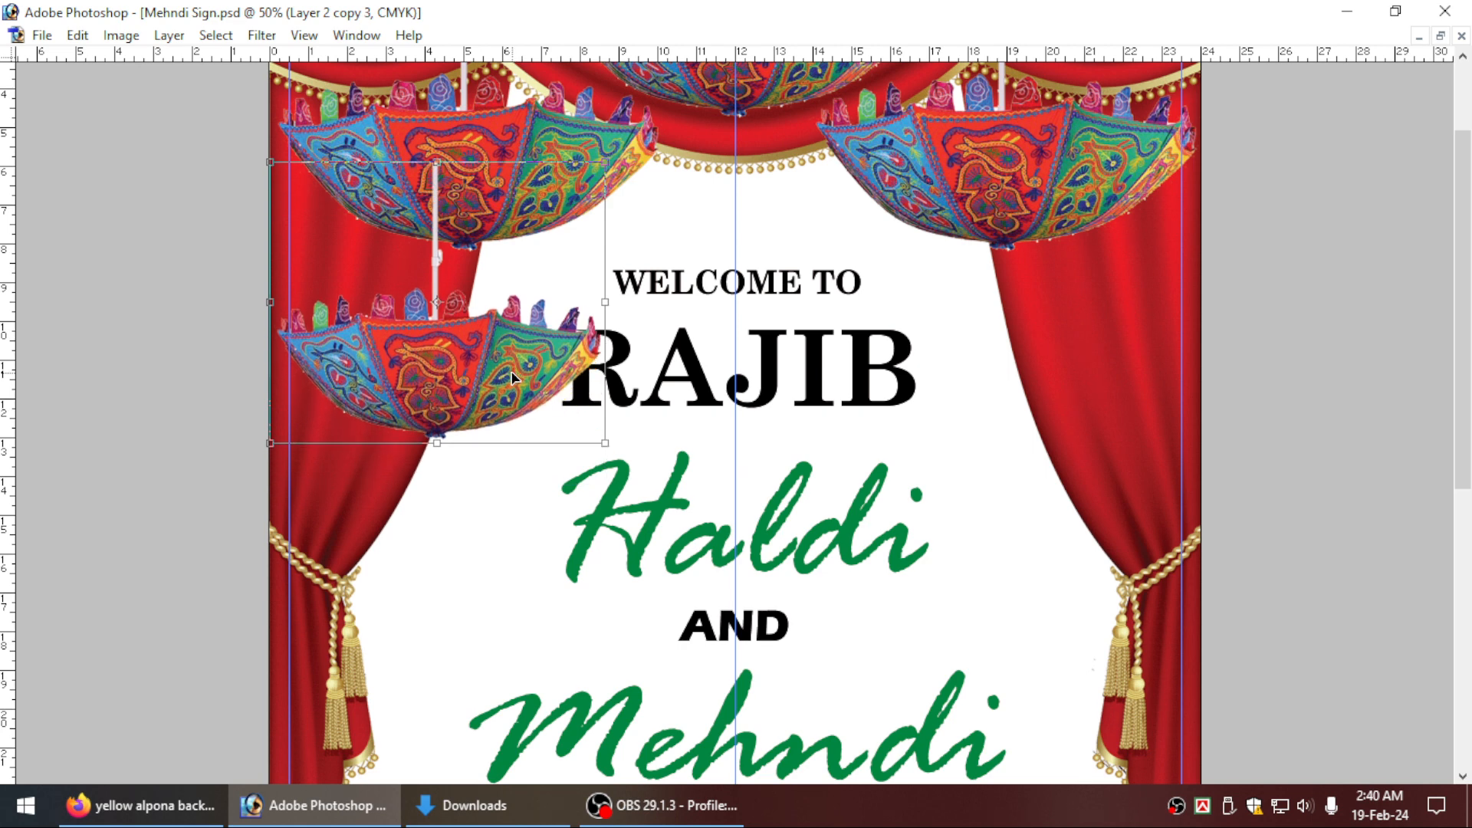
pyautogui.press('Return')
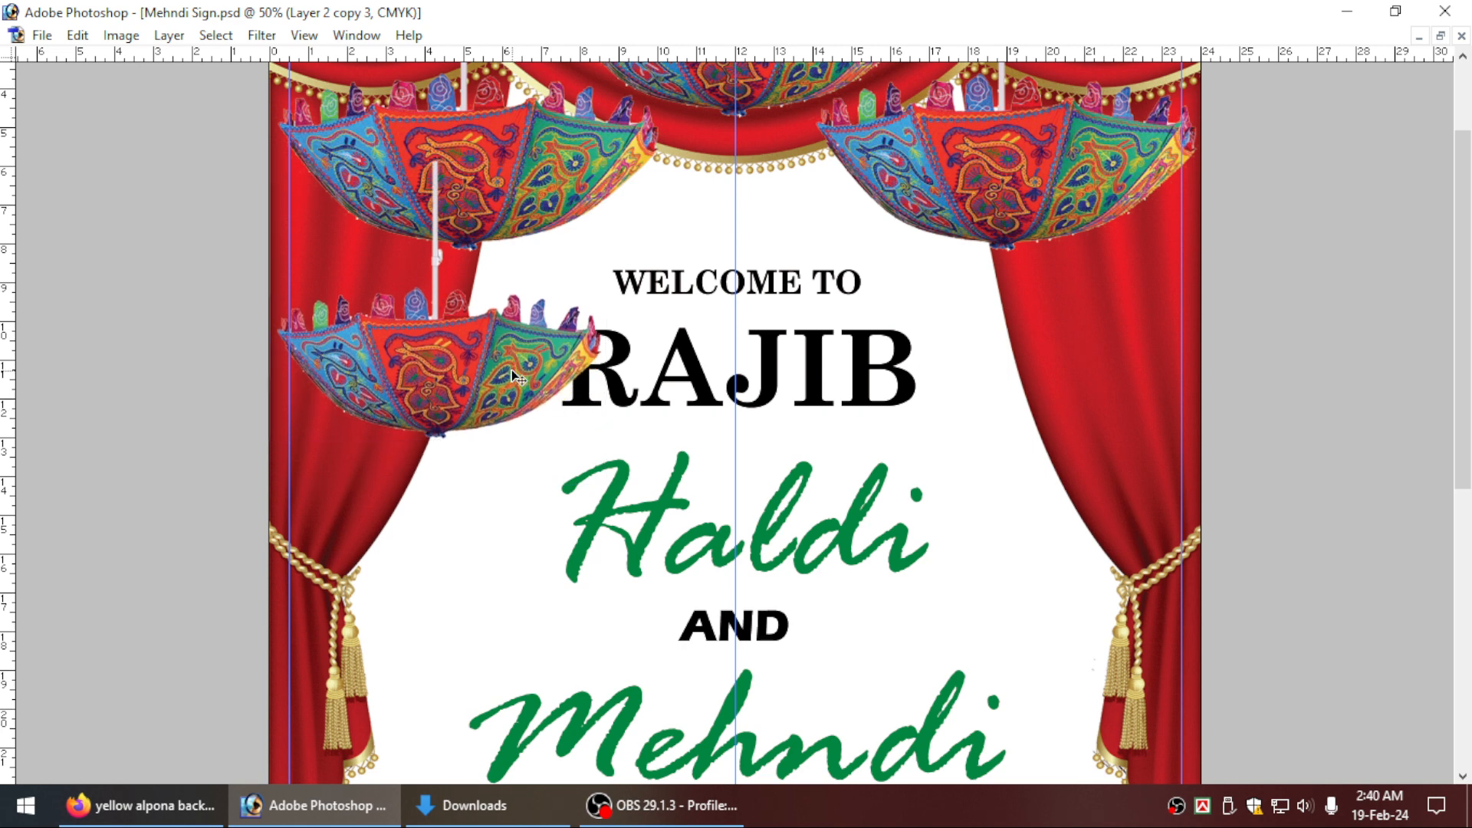
# Reorder the small umbrella so that it sits behind the large left umbrella but in front of the curtain.
pyautogui.hotkey('ctrl', '[')
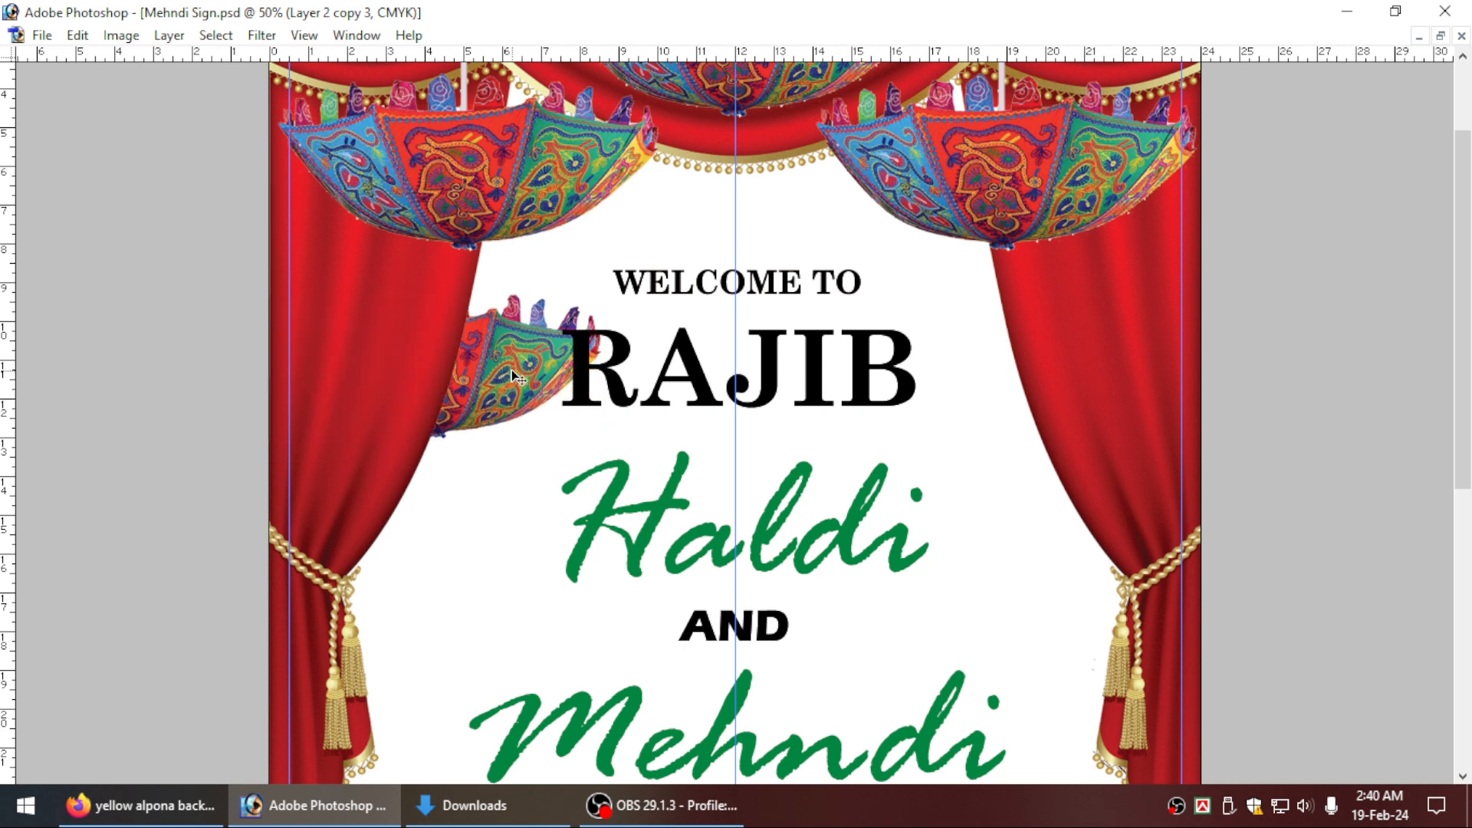
pyautogui.hotkey('ctrl', ']')
pyautogui.hotkey('ctrl', ']')
pyautogui.hotkey('ctrl', '-')
# Shrink the small umbrella further beneath the large left one and place a duplicate at the same height under the right umbrella.
pyautogui.hotkey('ctrl', 't')
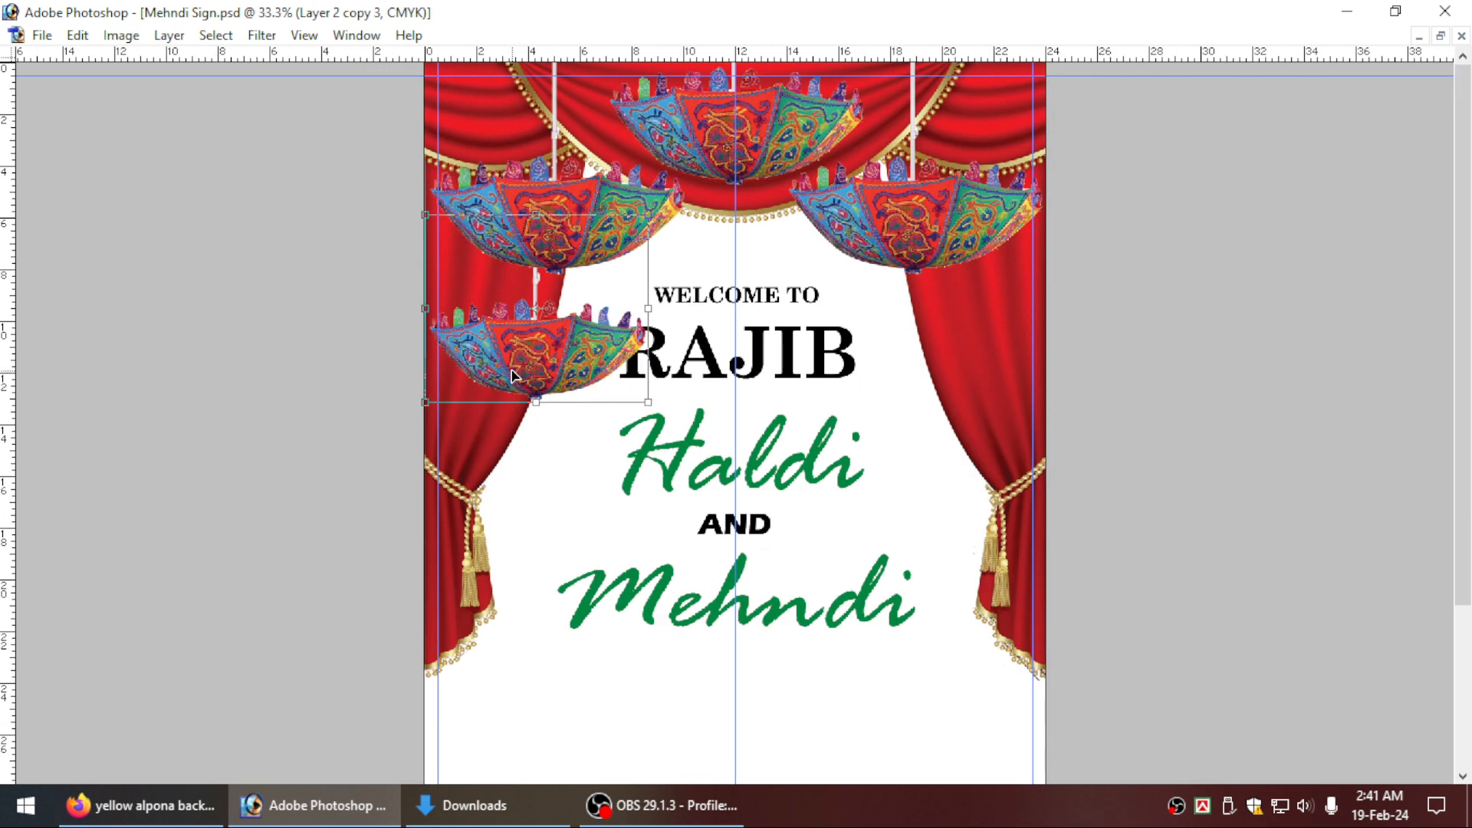
pyautogui.press('Escape')
pyautogui.hotkey('ctrl', 't')
pyautogui.moveTo(648, 403); pyautogui.dragTo(968, 370)
pyautogui.press('Return')
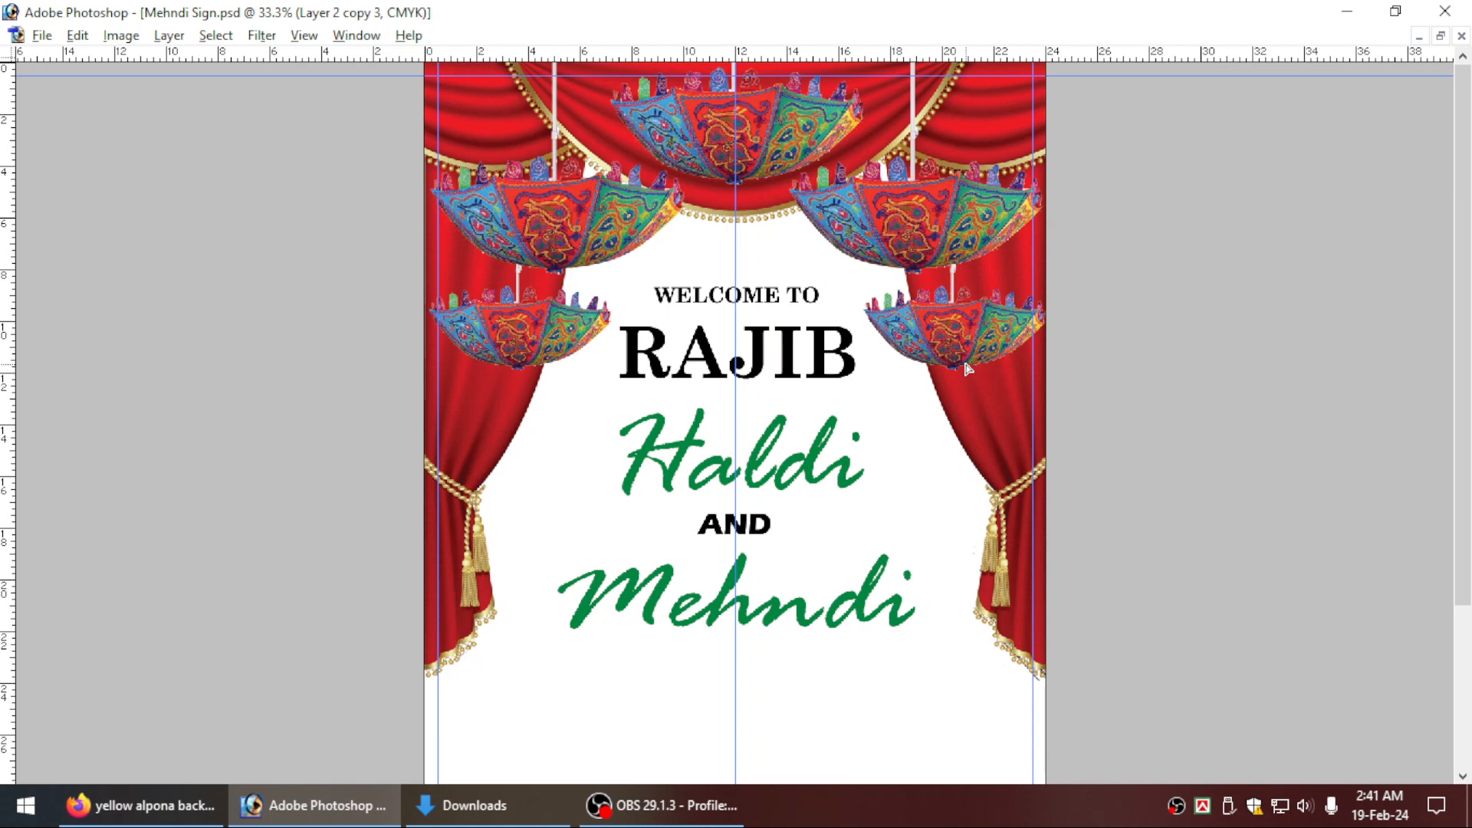
pyautogui.rightClick(546, 347)
pyautogui.click(559, 352)
pyautogui.hotkey('ctrl', 'j')
pyautogui.hotkey('ctrl', '0')
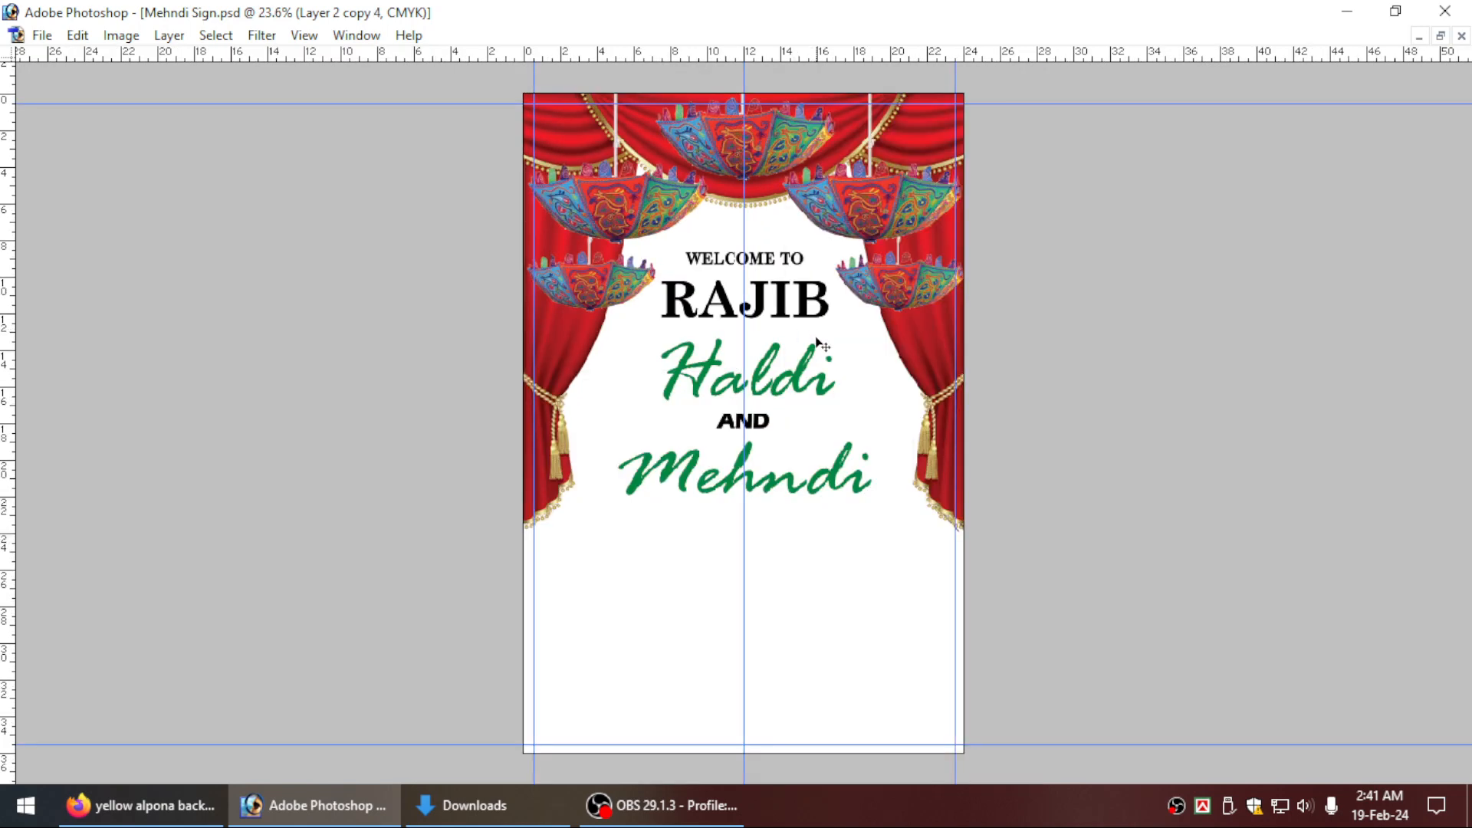
pyautogui.hotkey('ctrl', 'space')
pyautogui.moveTo(493, 183); pyautogui.dragTo(1206, 645)
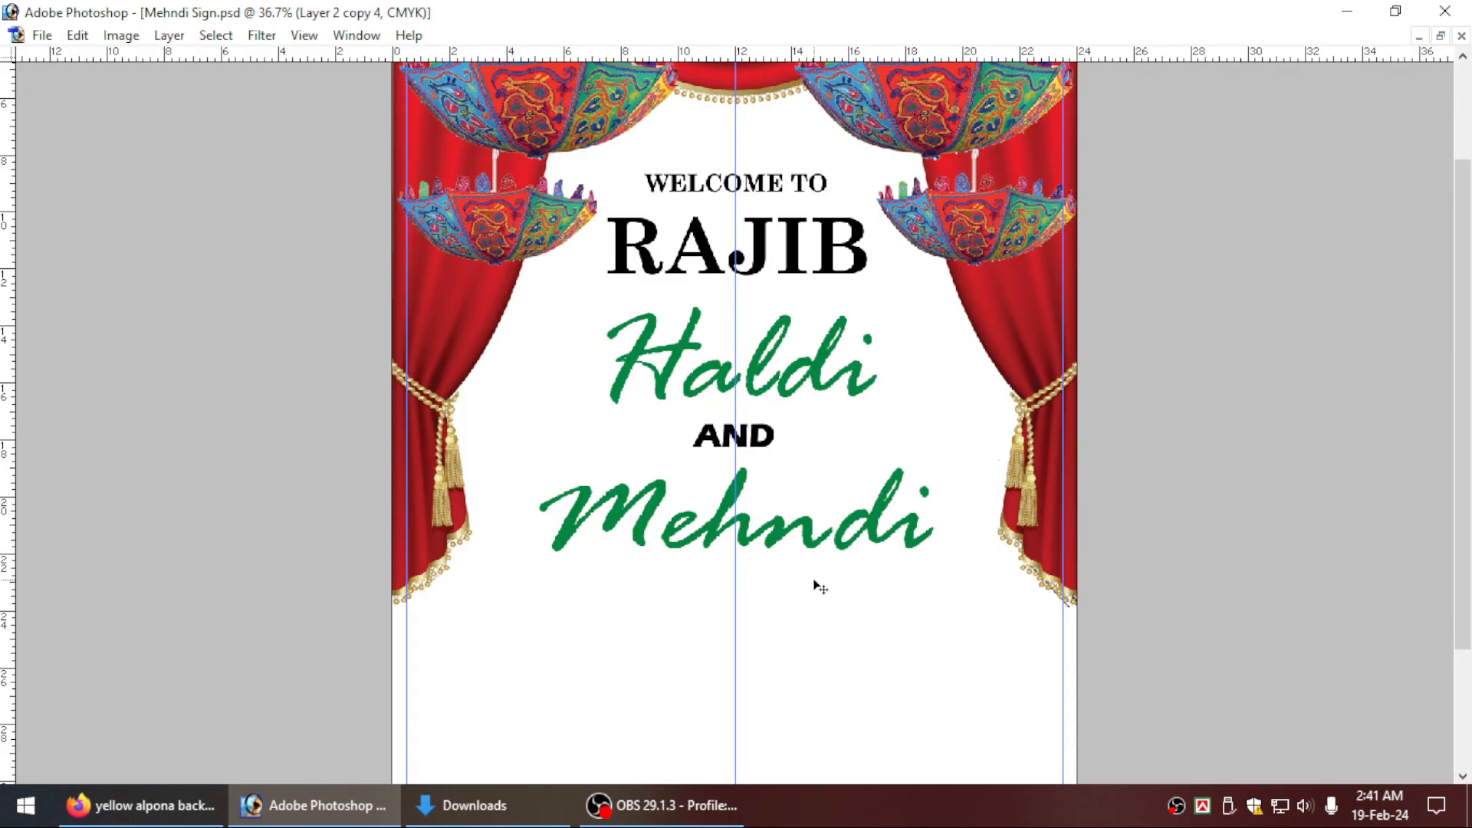
pyautogui.hotkey('ctrl', '0')
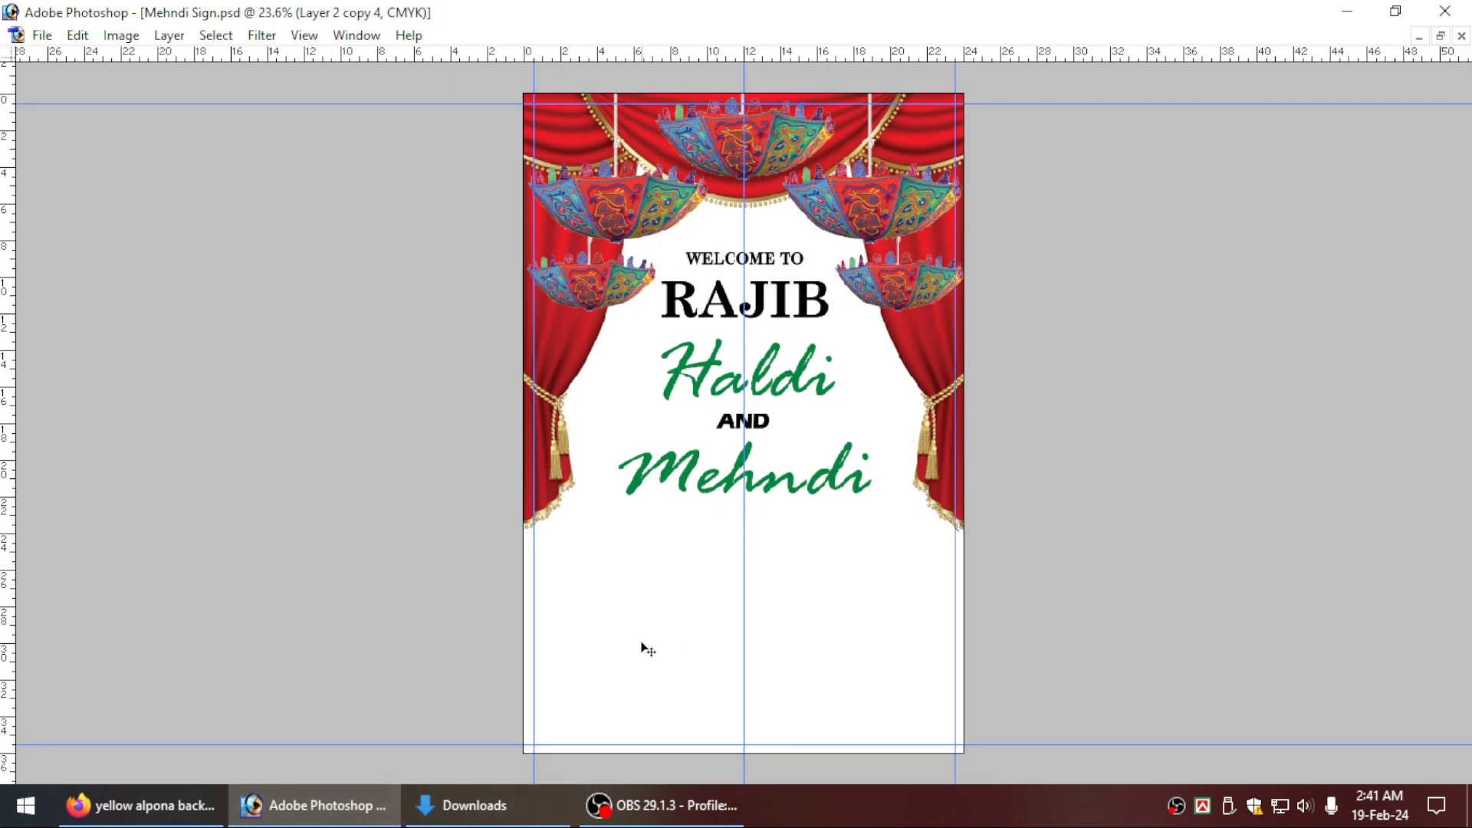
# Copy the yellow mandala background image from the Firefox browser and paste it into the Photoshop sign document.
pyautogui.click(191, 805)
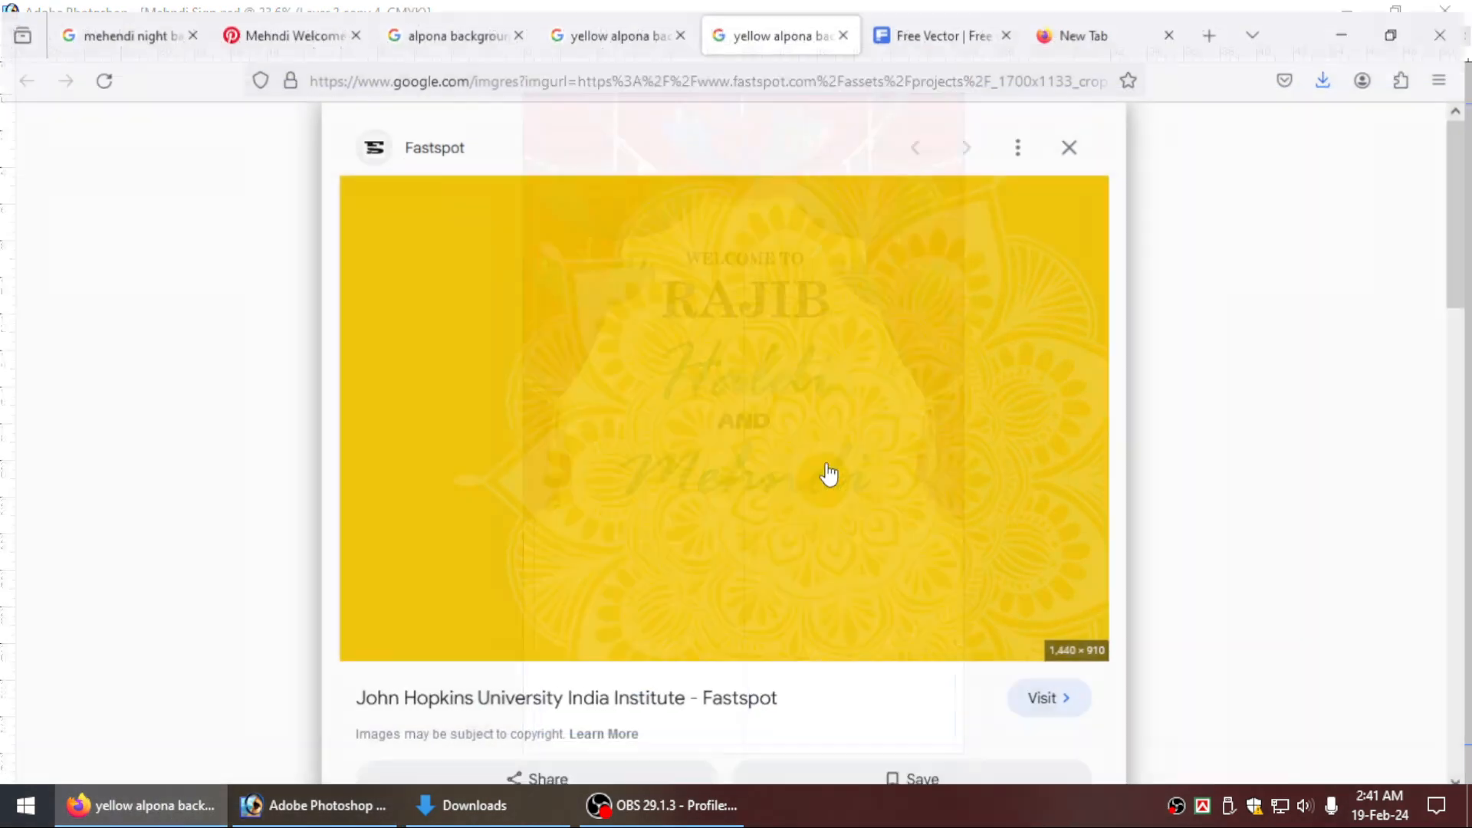
pyautogui.rightClick(691, 299)
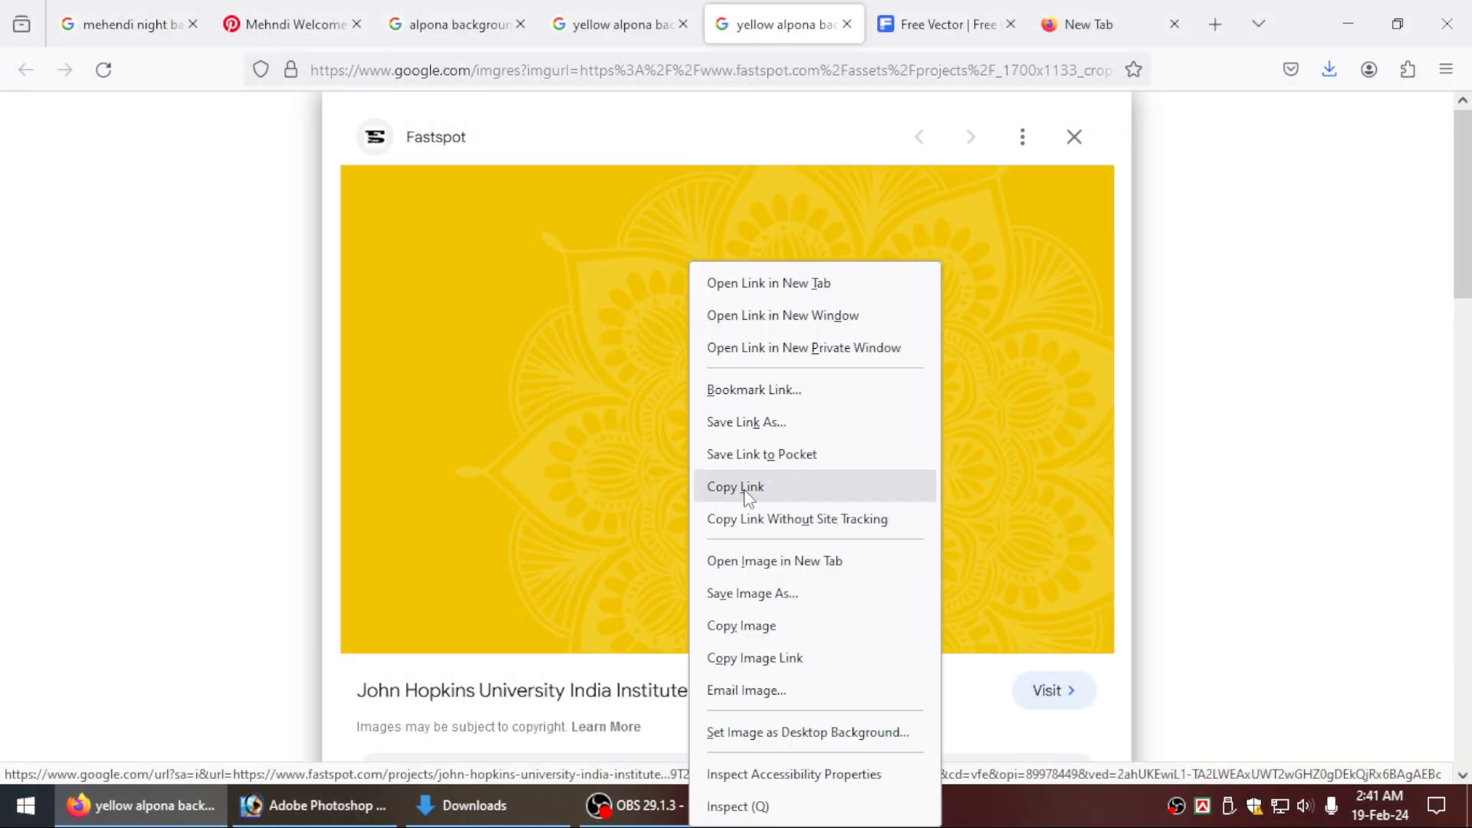
pyautogui.click(748, 627)
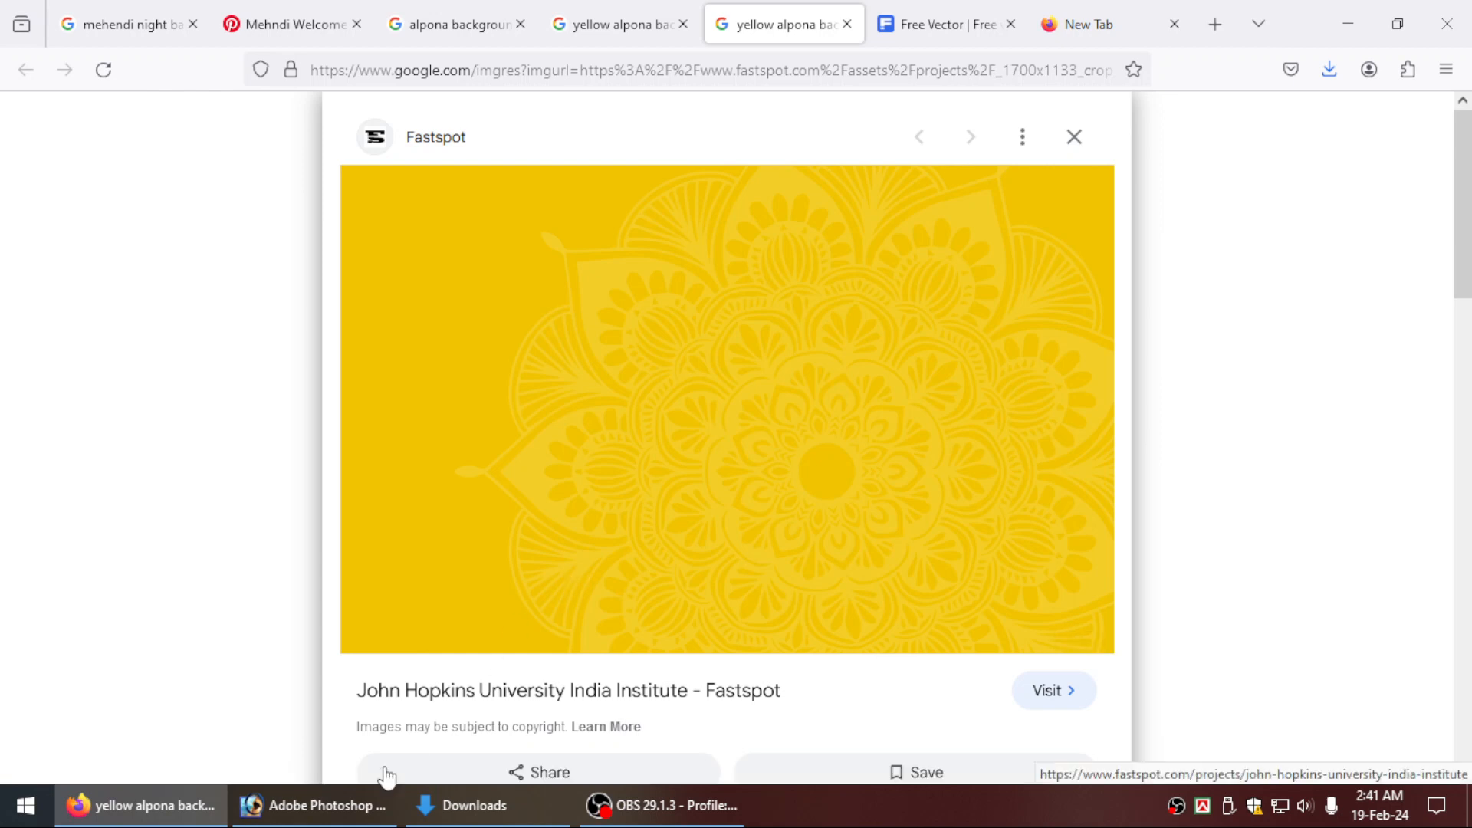
pyautogui.moveTo(324, 819)
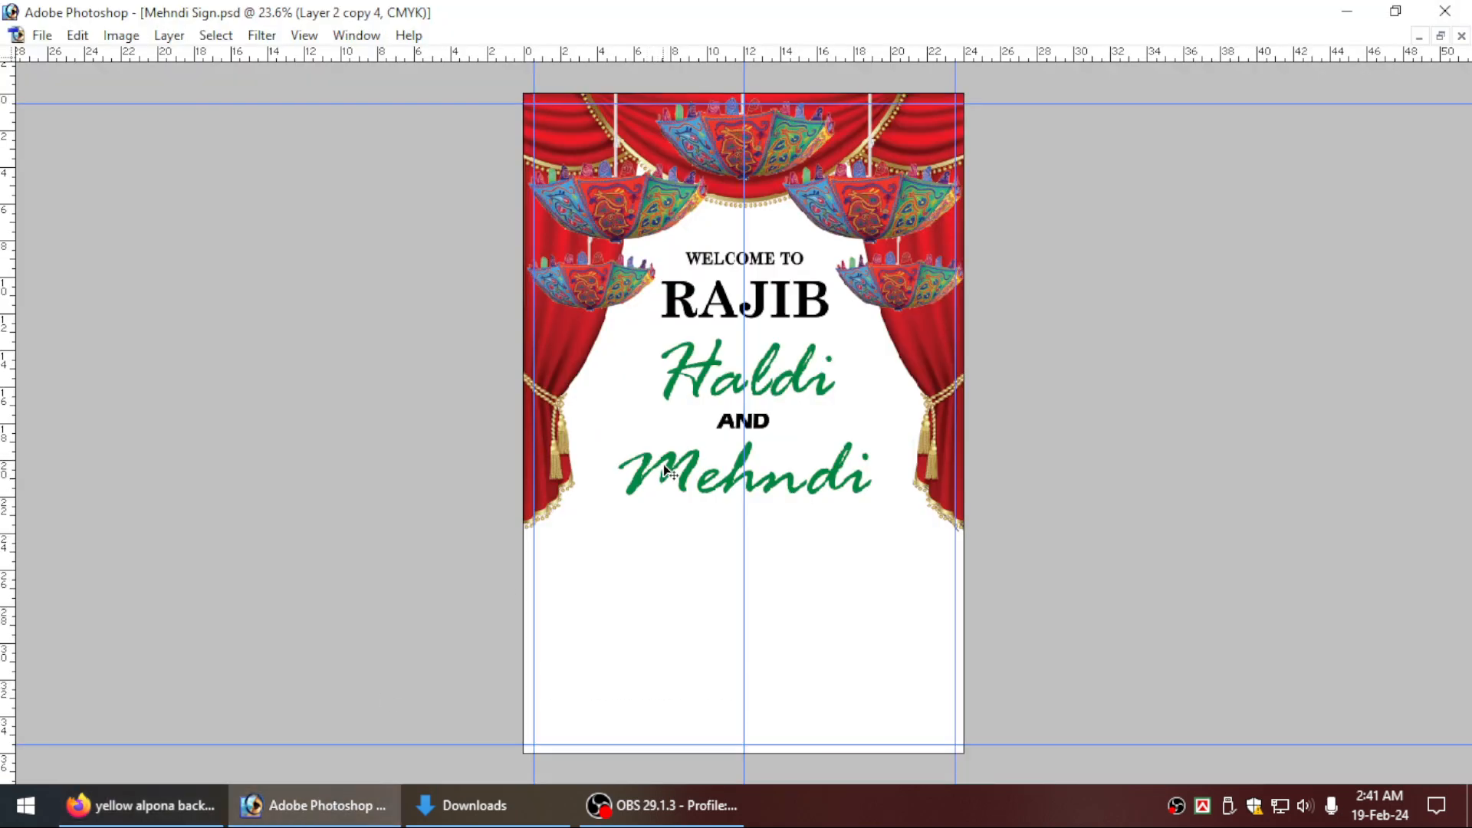
pyautogui.hotkey('ctrl', 'v')
# Rotate the pasted yellow mandala image 90° counterclockwise to portrait and enlarge it to fill the whole page.
pyautogui.hotkey('ctrl', 't')
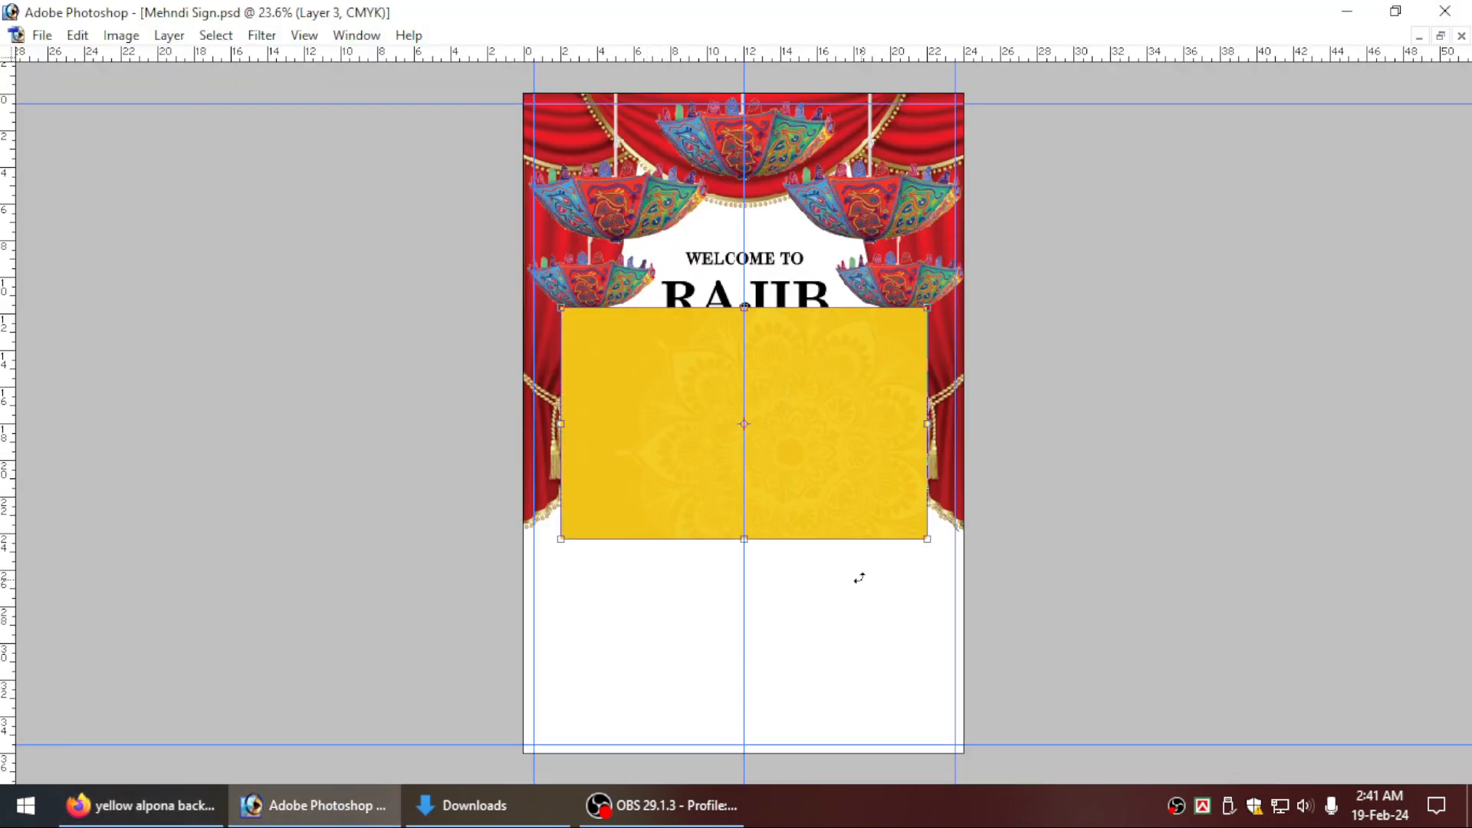
pyautogui.moveTo(858, 579); pyautogui.dragTo(895, 319)
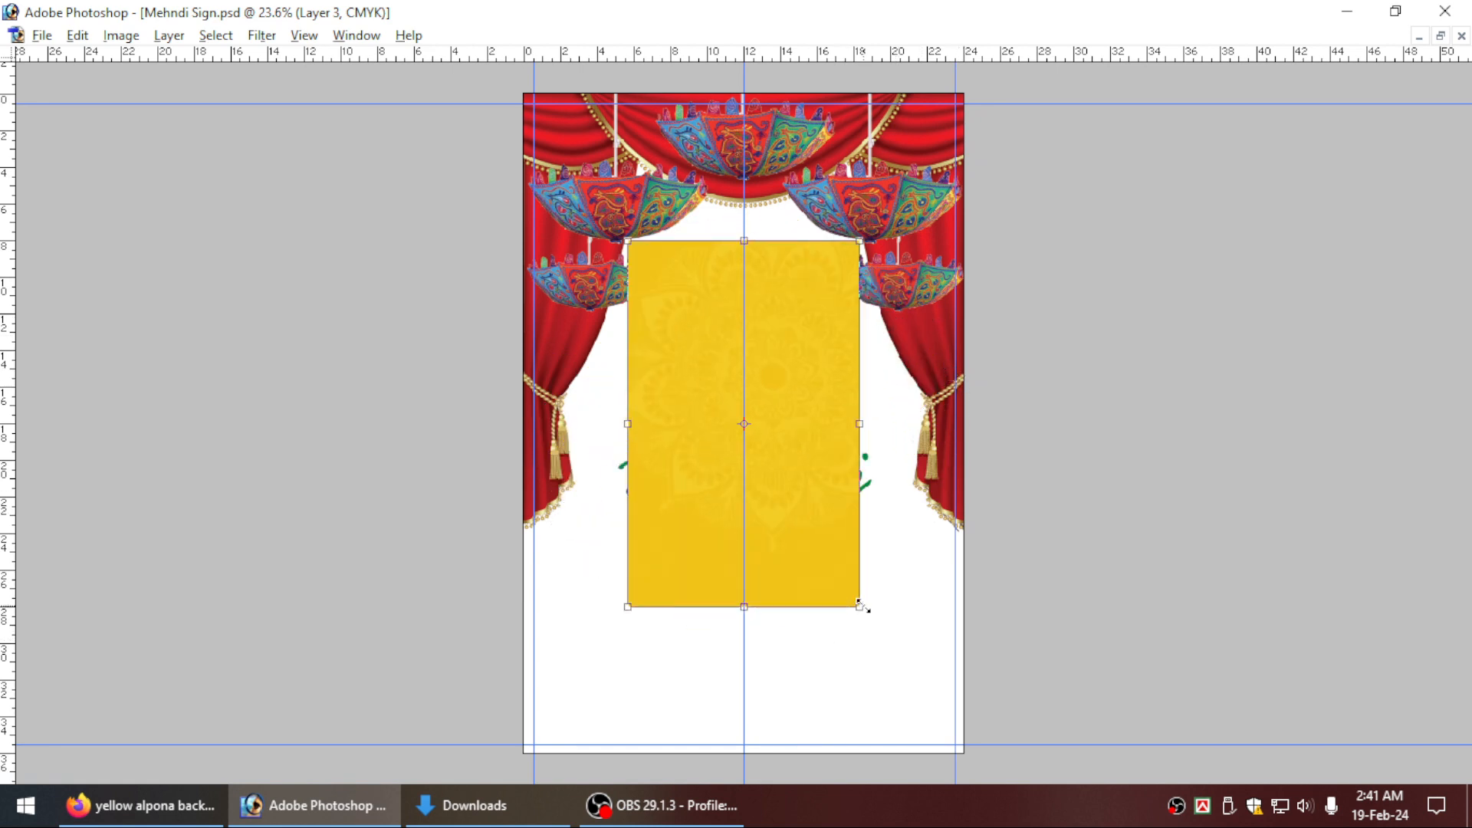
pyautogui.moveTo(860, 605); pyautogui.dragTo(900, 657)
pyautogui.moveTo(818, 582); pyautogui.dragTo(756, 513)
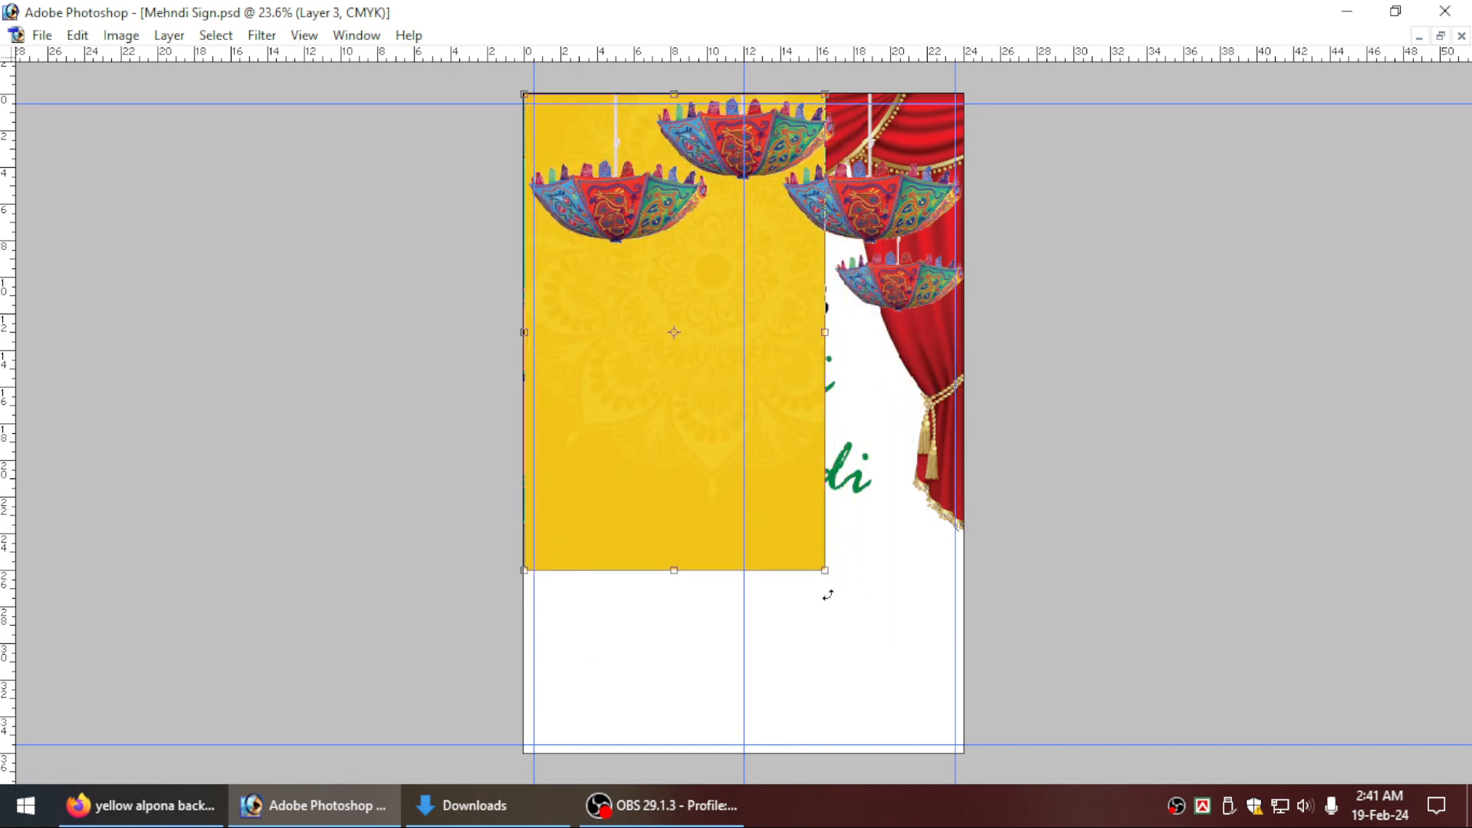
pyautogui.moveTo(825, 571); pyautogui.dragTo(964, 753)
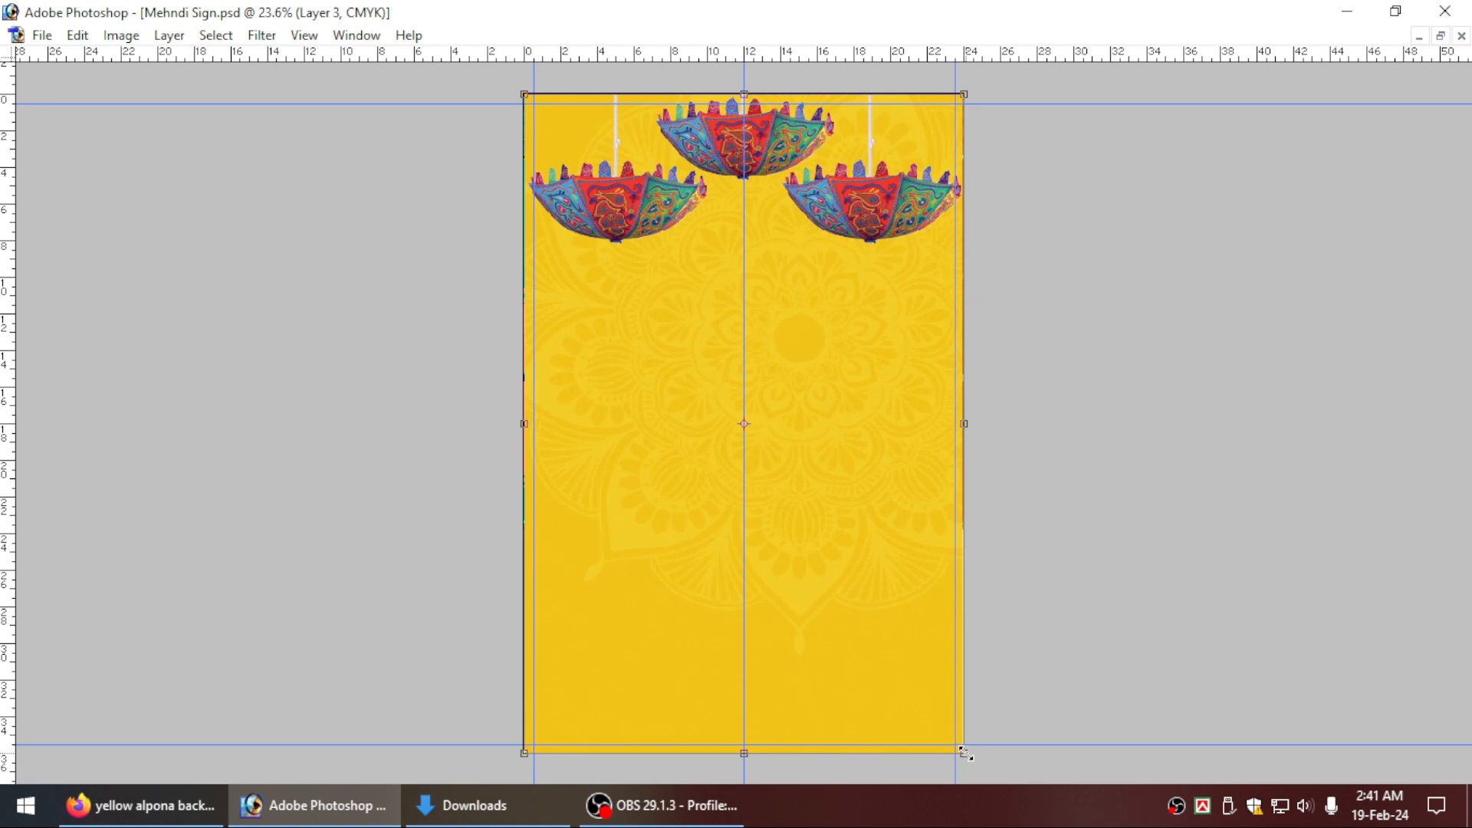
pyautogui.press('Return')
# Send the yellow mandala background behind the text, curtains and umbrellas.
pyautogui.hotkey('ctrl', 'shift', '[')
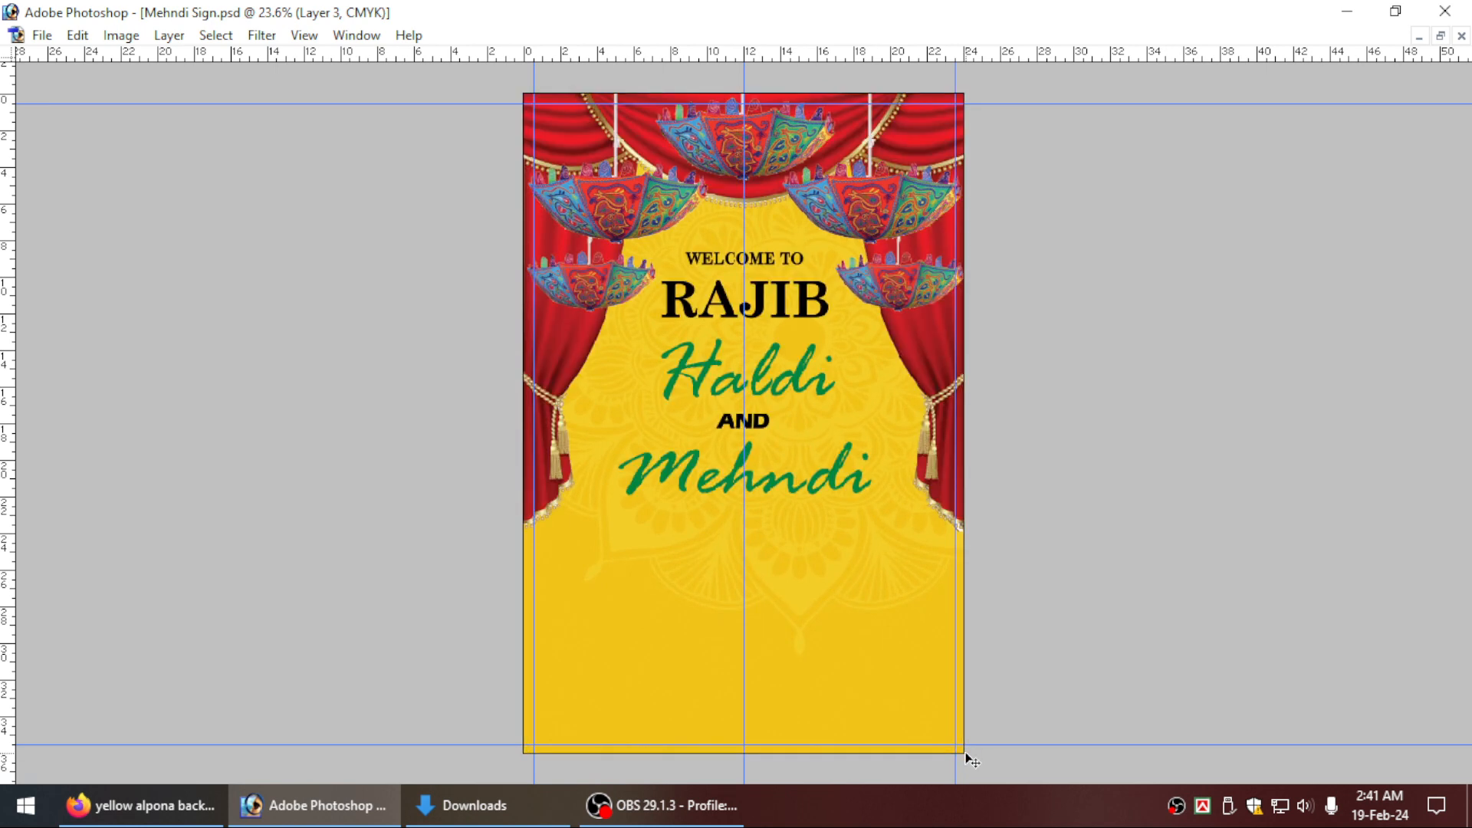
pyautogui.hotkey('ctrl', 't')
pyautogui.press('Return')
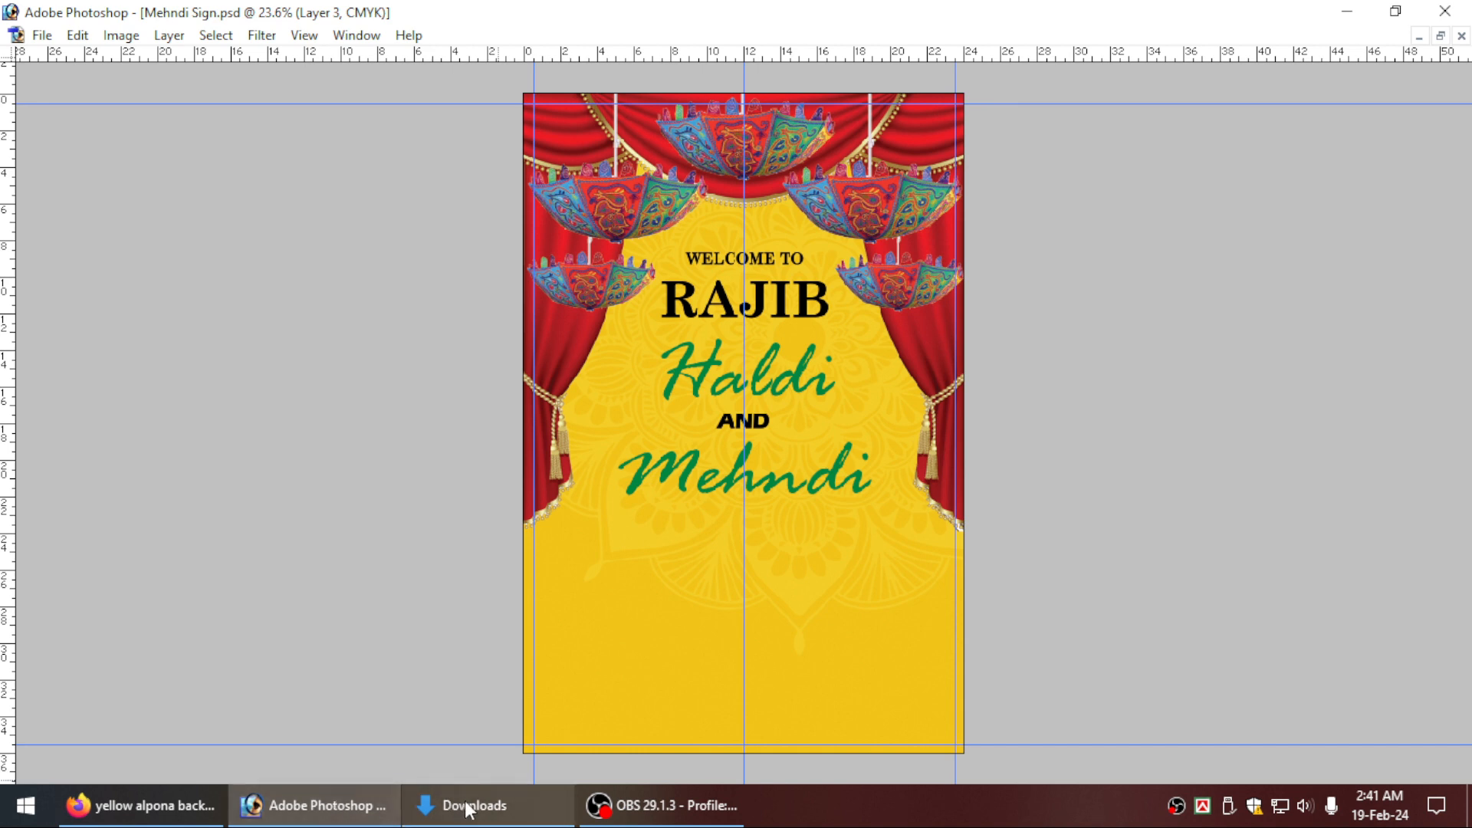
# Copy the orange-and-yellow Freepik mandala image from the yellow alpona background search in Firefox and paste it into the Photoshop sign document.
pyautogui.click(148, 807)
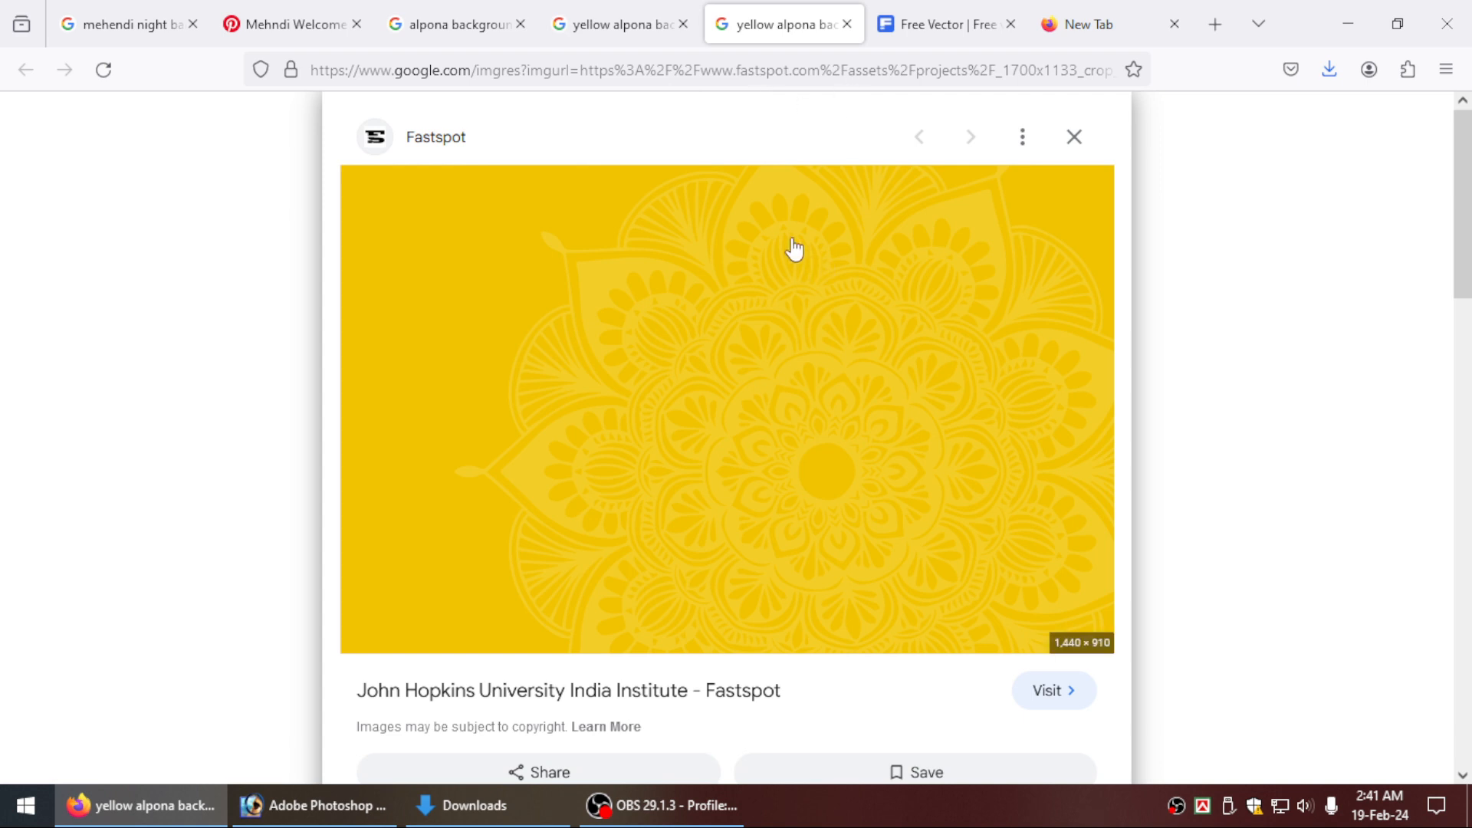
pyautogui.click(598, 20)
pyautogui.rightClick(956, 357)
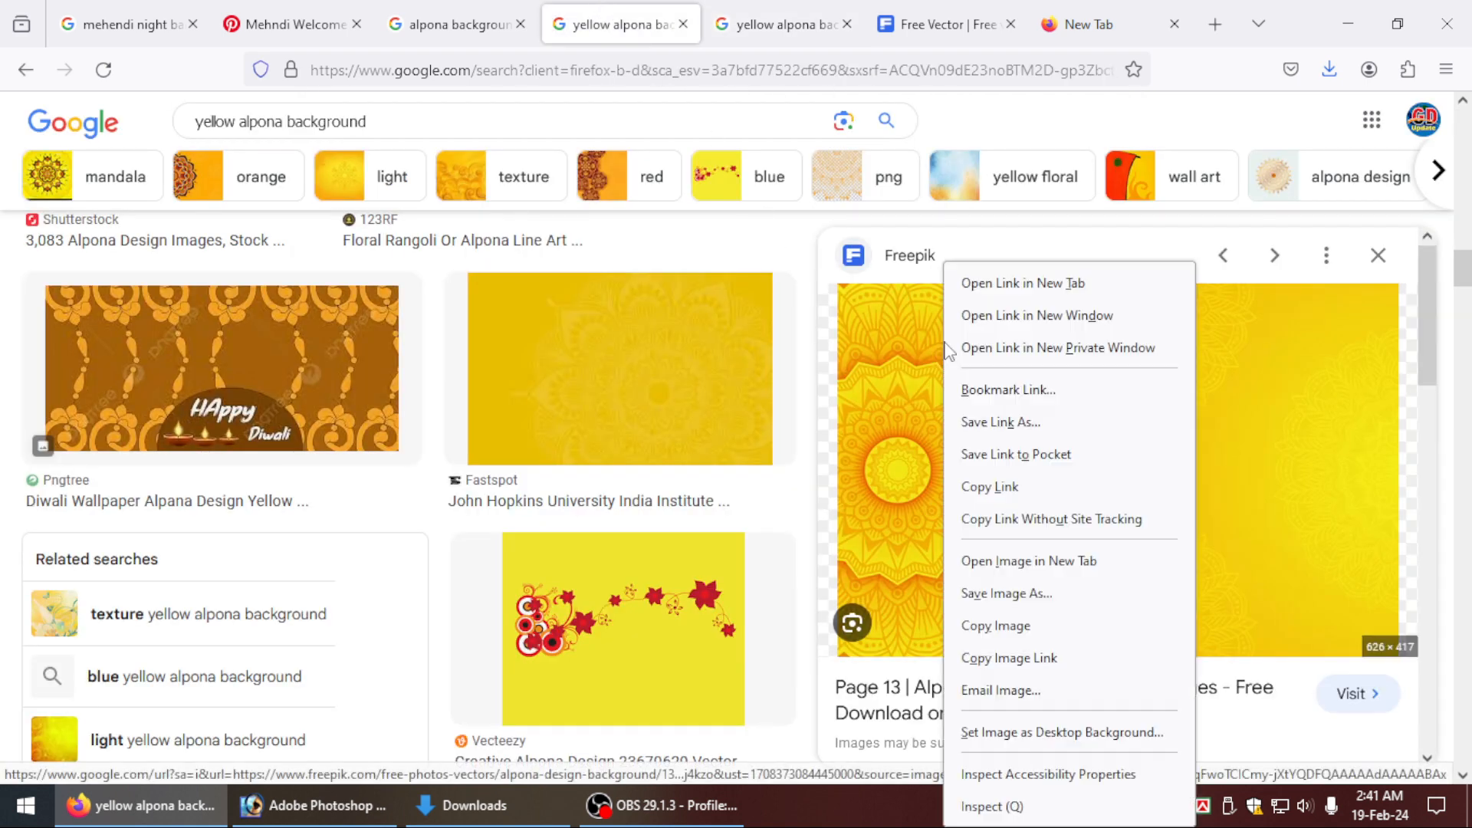
pyautogui.click(1000, 628)
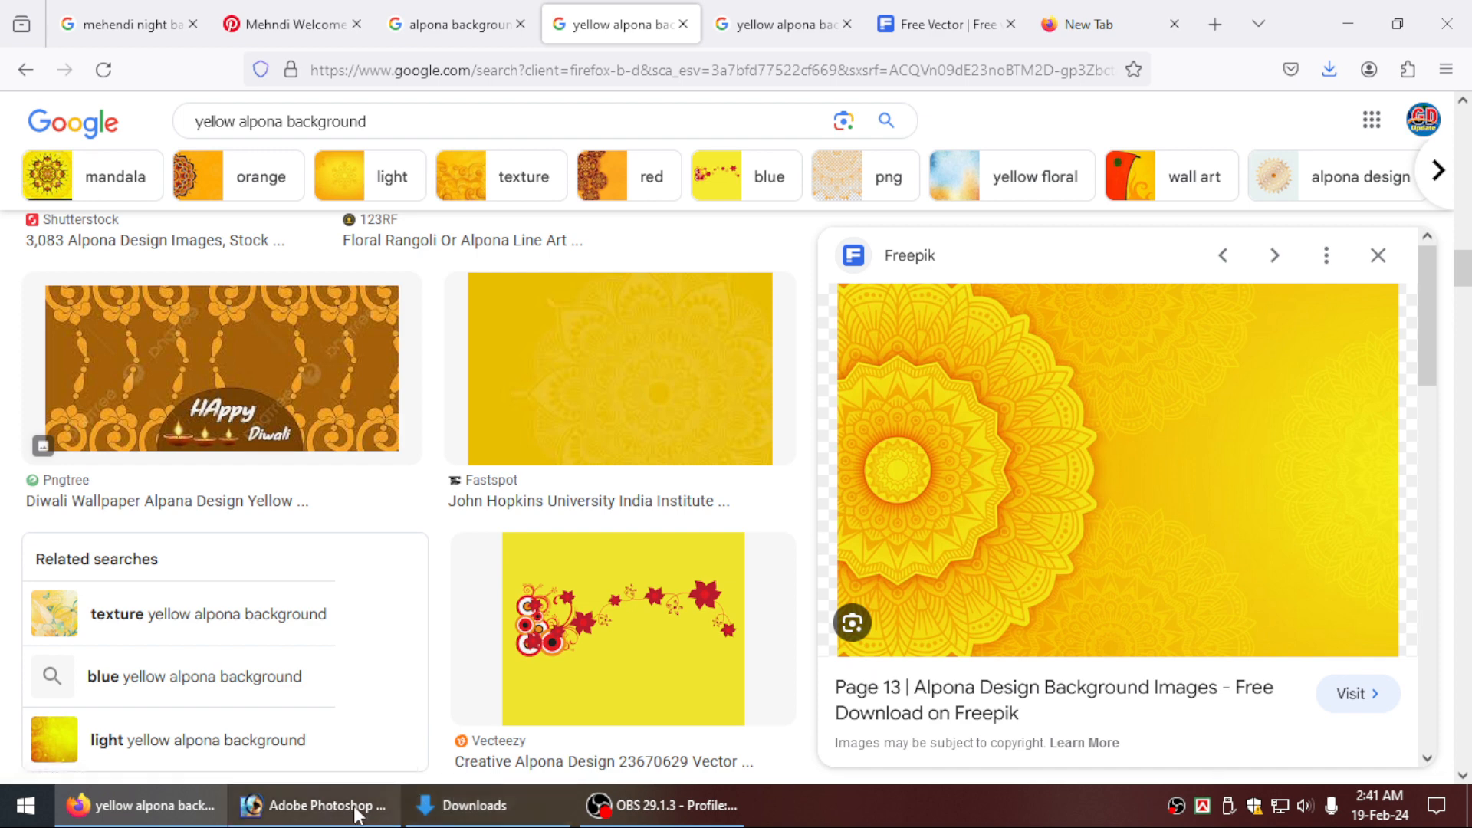
pyautogui.click(315, 805)
pyautogui.hotkey('ctrl', 'v')
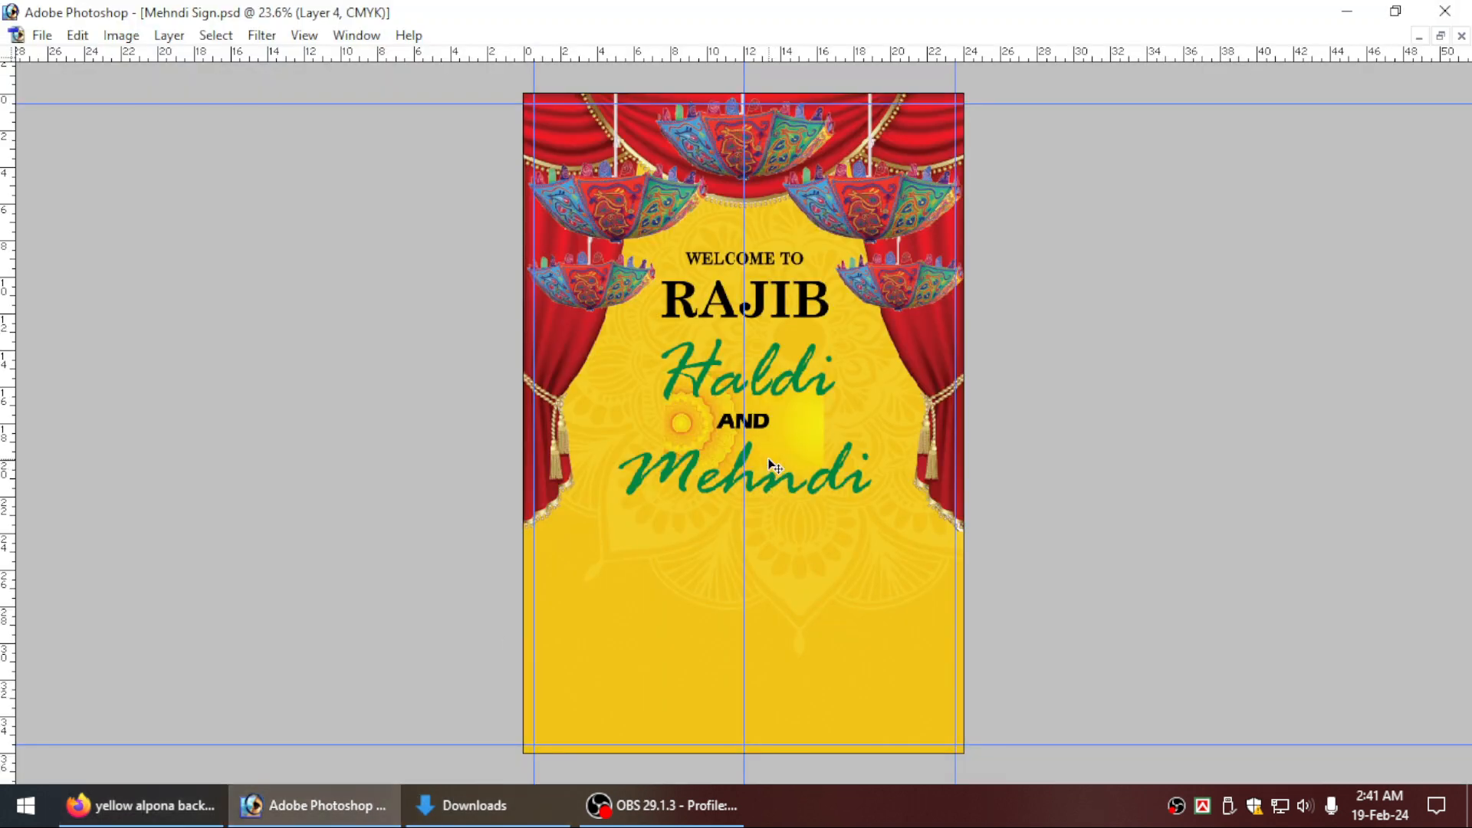
# Rotate the pasted Freepik image 90° counterclockwise so its mandala sits at the bottom, and enlarge it to about 16 × 24 inches.
pyautogui.hotkey('ctrl', 't')
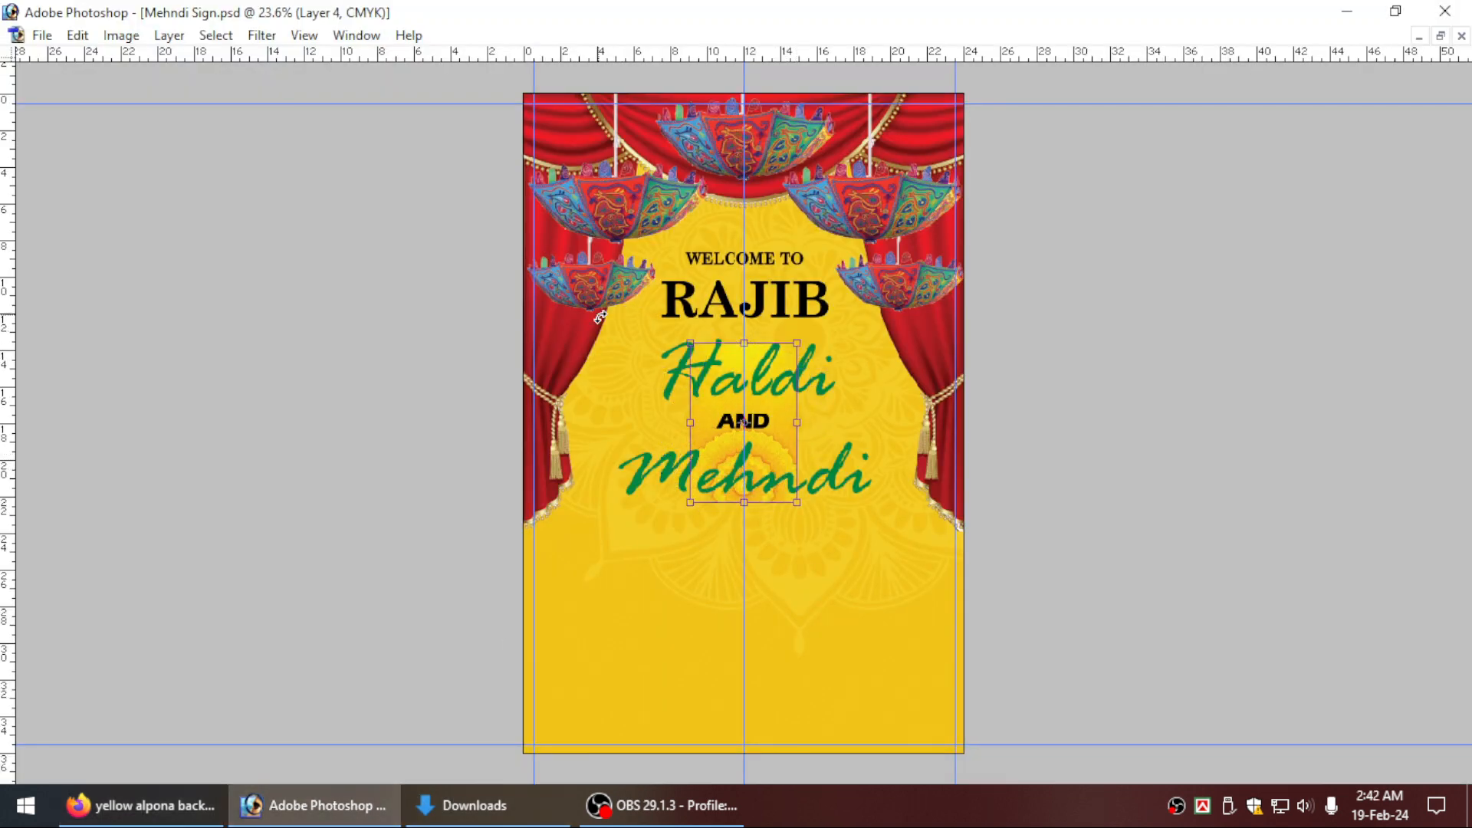
pyautogui.moveTo(798, 503); pyautogui.dragTo(882, 652)
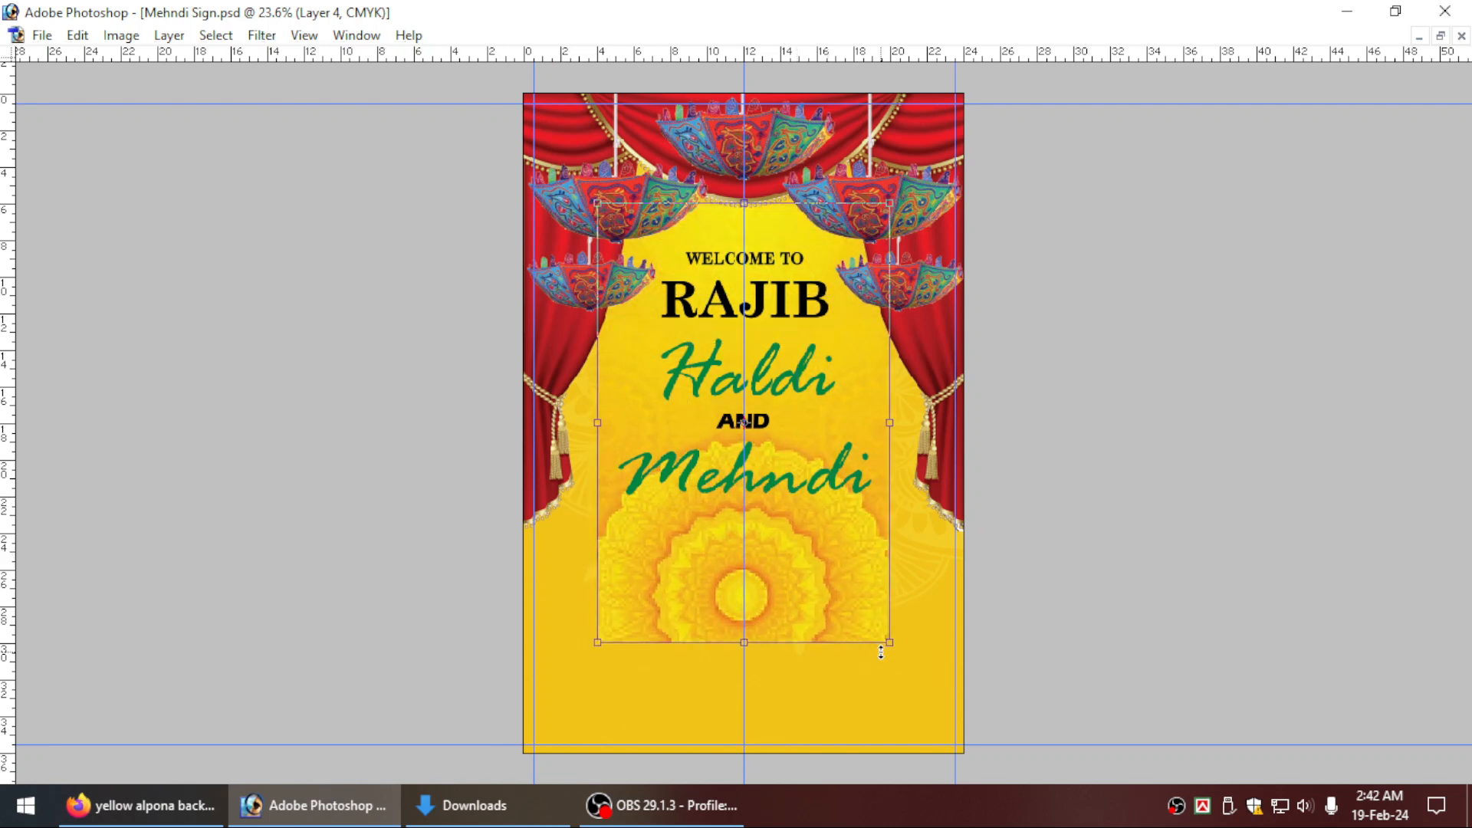
pyautogui.press('Return')
pyautogui.hotkey('ctrl', '+')
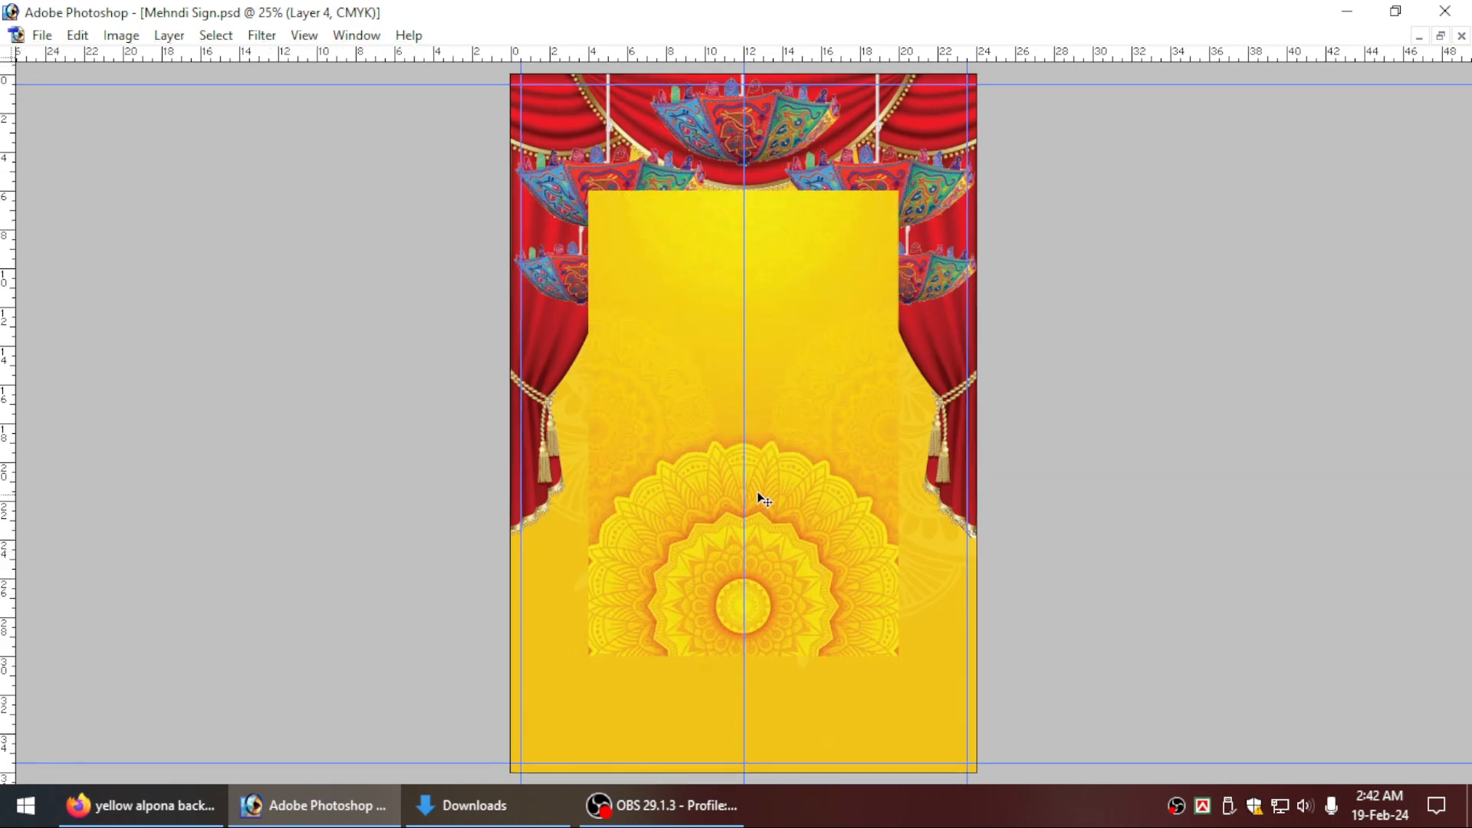
# Shift the Freepik mandala image slightly down, delete its upper part with a rectangular selection and deselect.
pyautogui.press('Tab')
pyautogui.rightClick(667, 464)
pyautogui.click(710, 467)
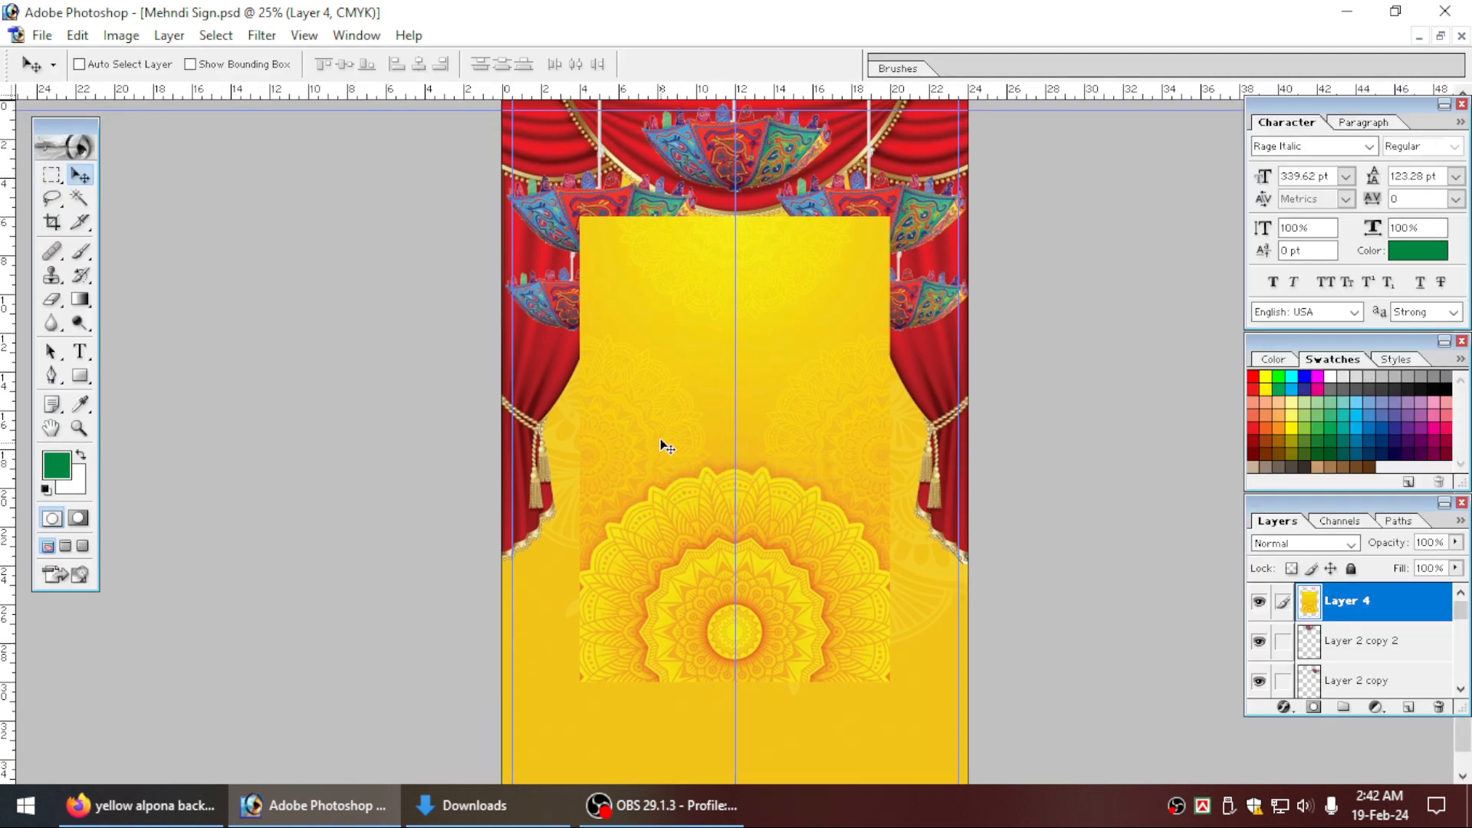
pyautogui.moveTo(660, 407); pyautogui.dragTo(660, 436)
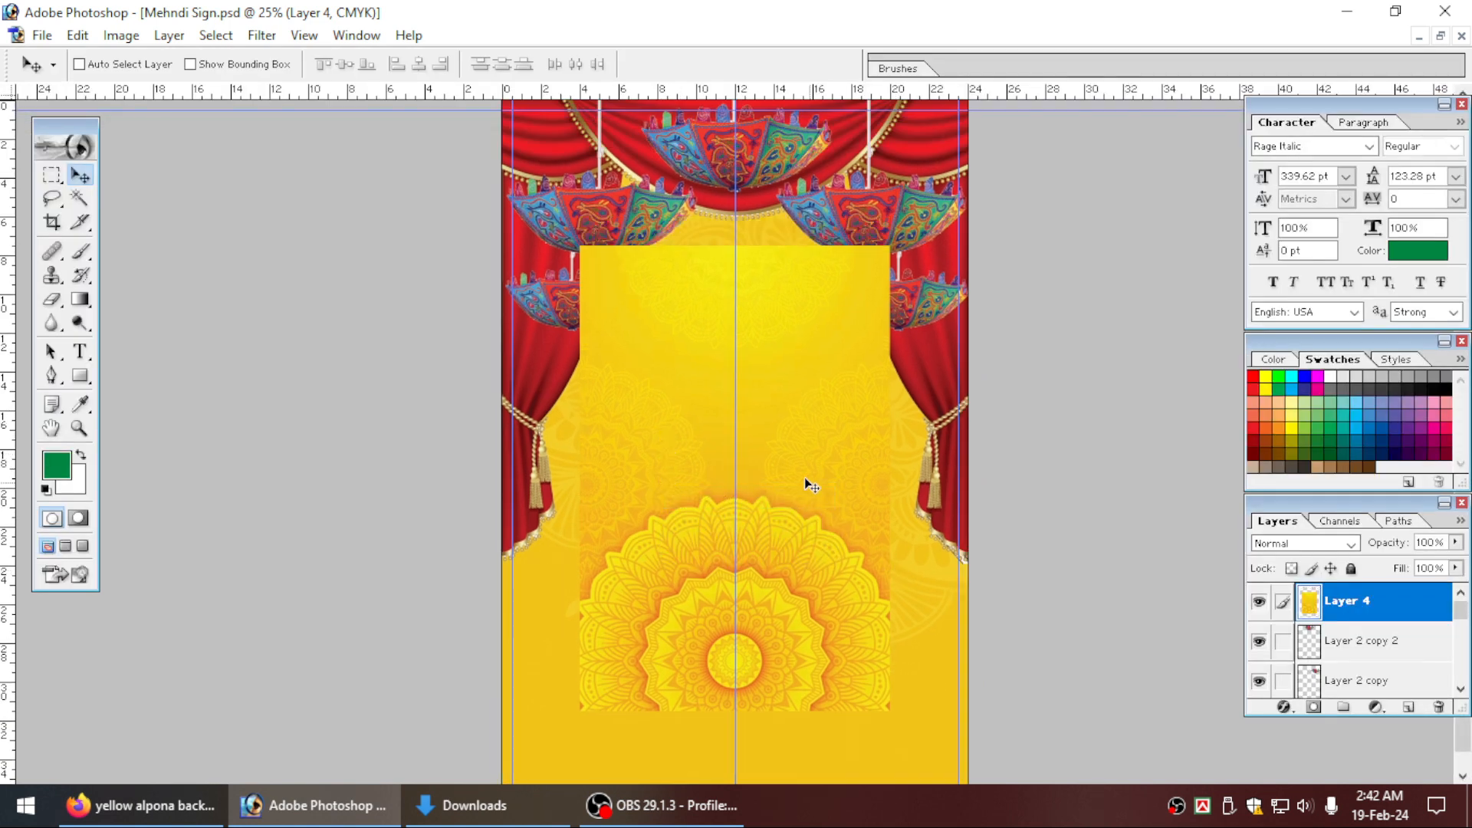
pyautogui.click(52, 175)
pyautogui.click(138, 175)
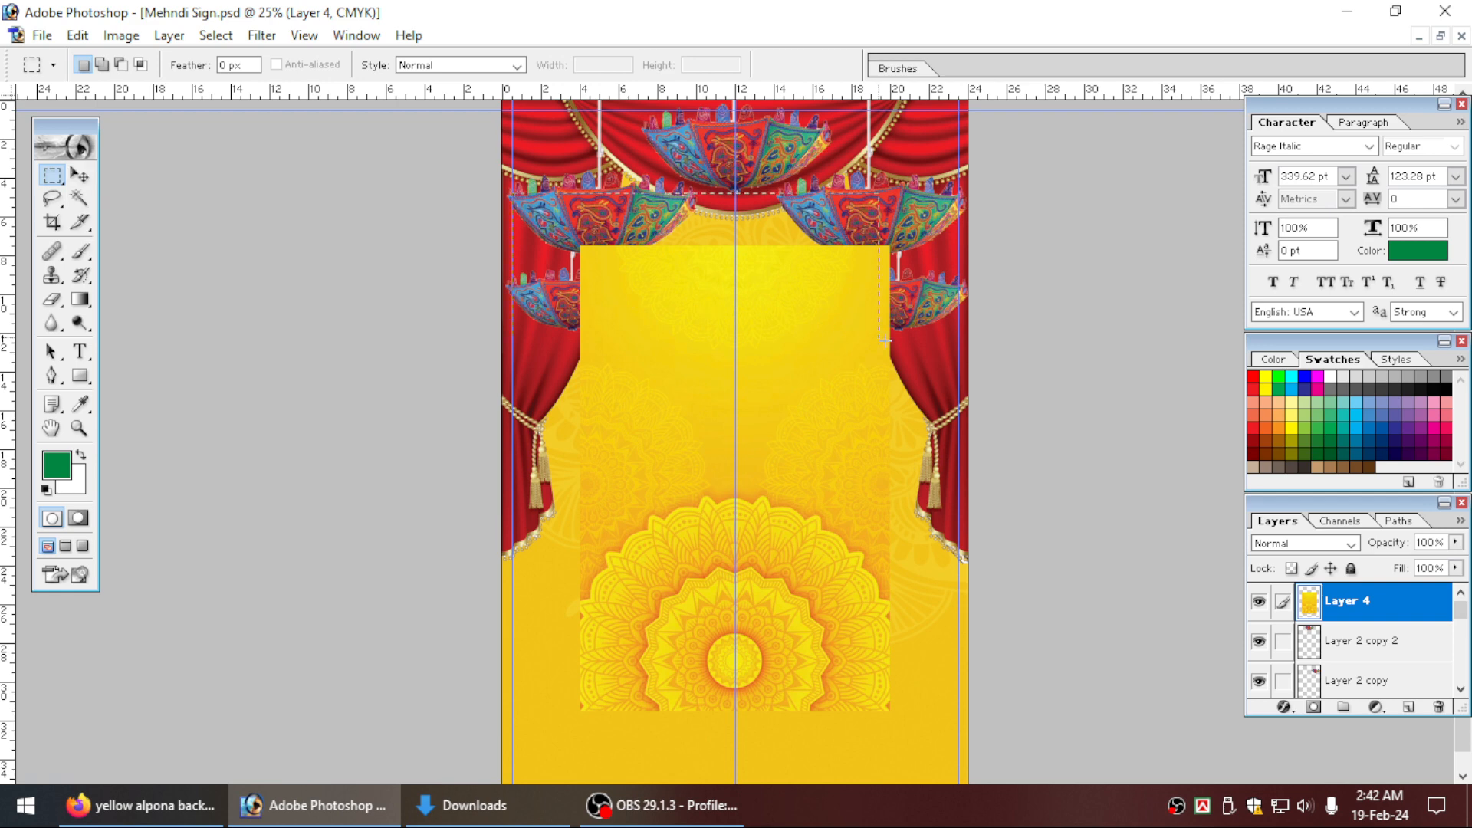
pyautogui.moveTo(514, 191); pyautogui.dragTo(957, 421)
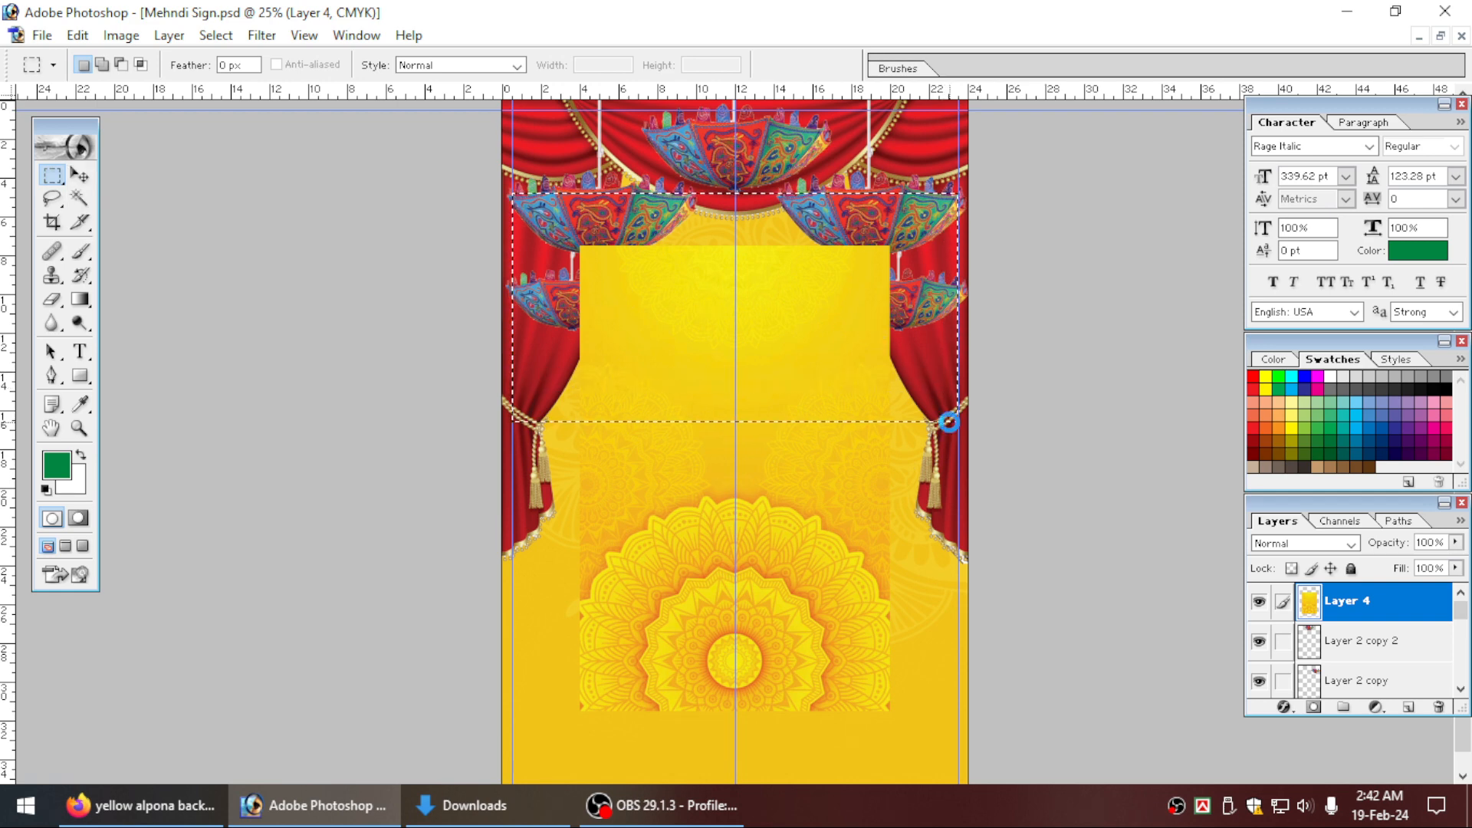
pyautogui.press('Delete')
pyautogui.hotkey('ctrl', 'd')
pyautogui.click(80, 176)
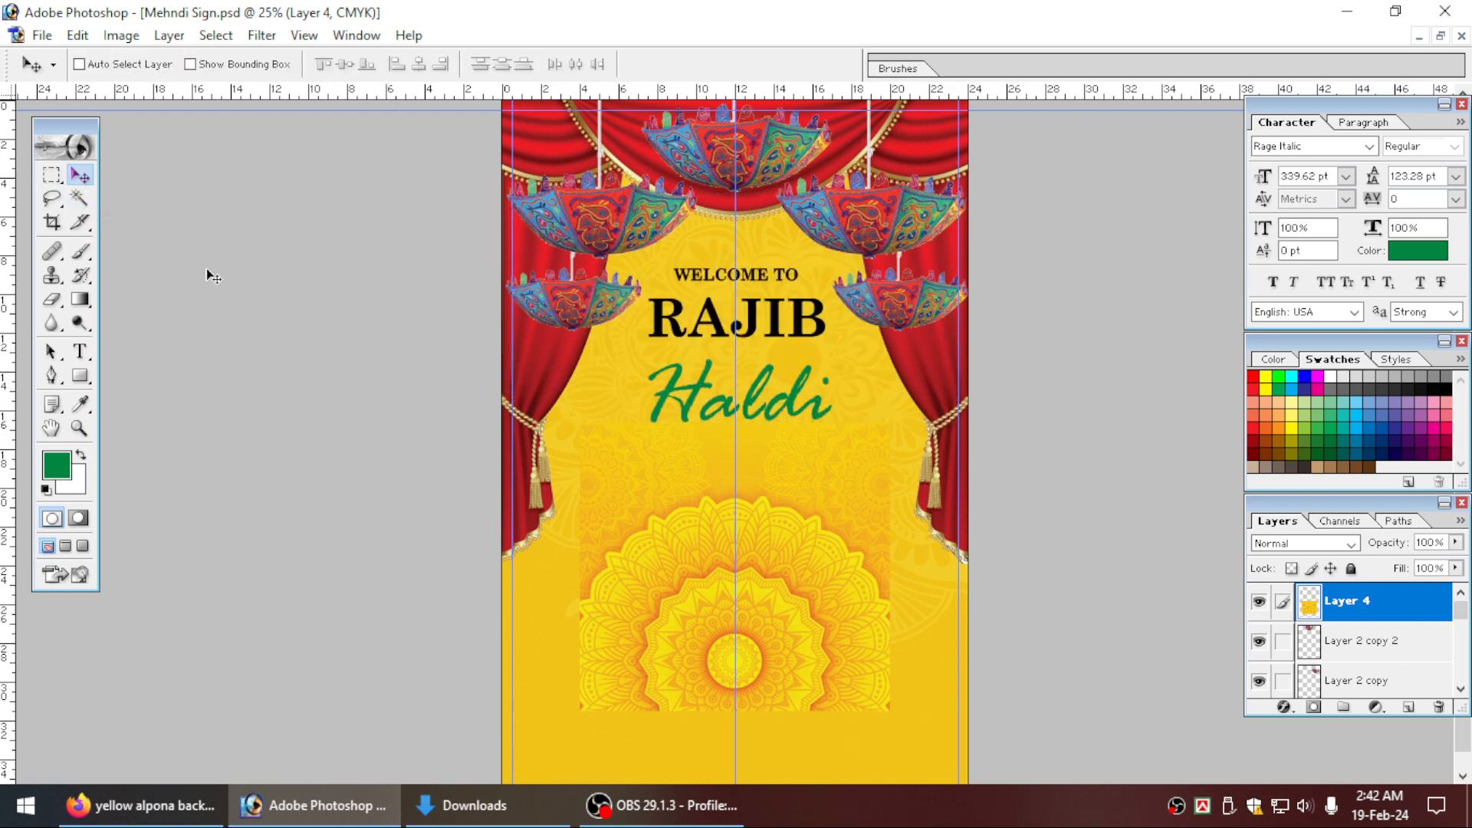
# Move the cropped mandala image up and to the left so its edge meets the left margin guide.
pyautogui.rightClick(681, 538)
pyautogui.click(692, 550)
pyautogui.moveTo(685, 547); pyautogui.dragTo(622, 461)
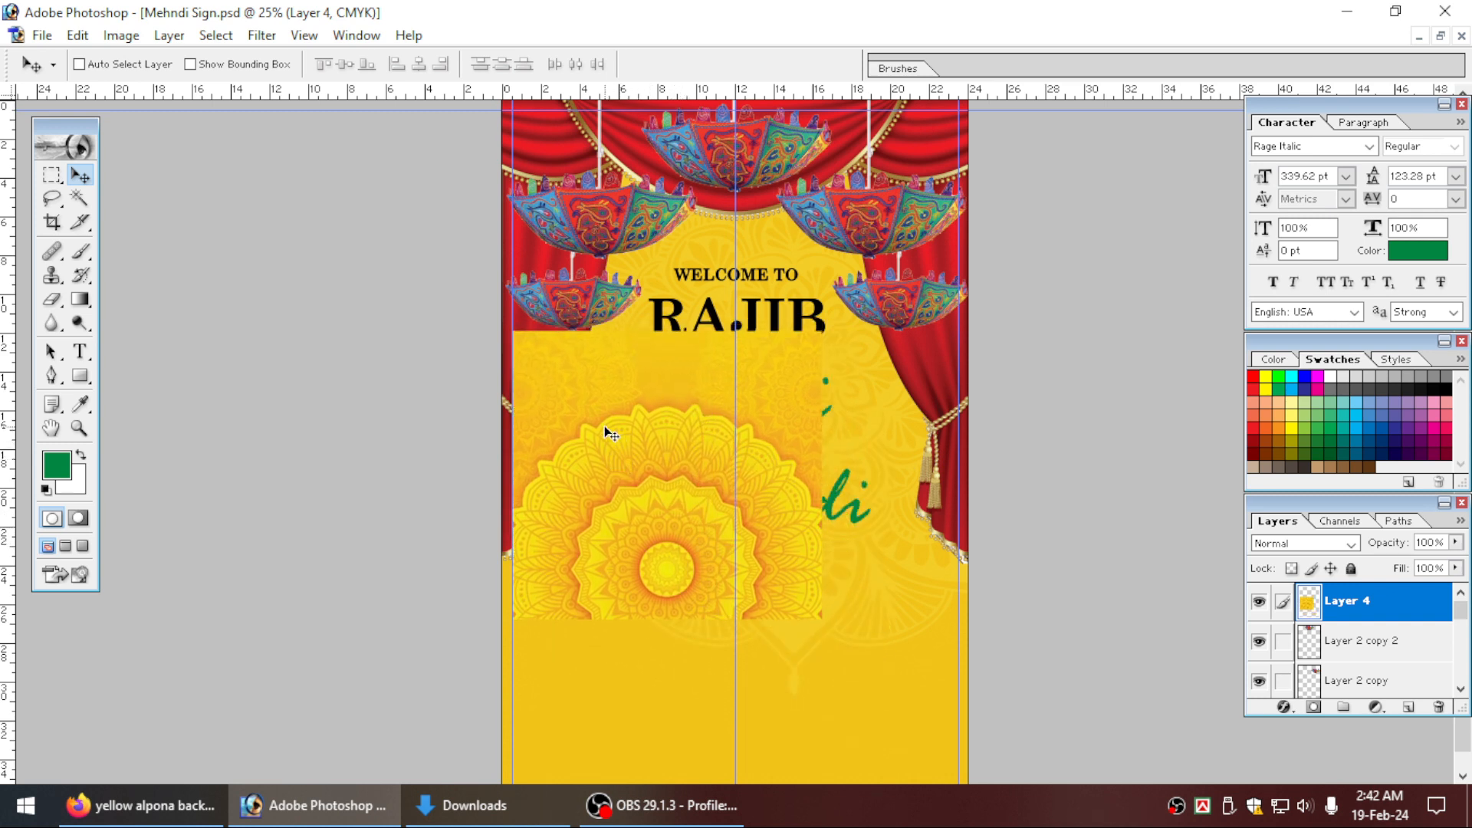
pyautogui.rightClick(605, 427)
pyautogui.click(644, 440)
pyautogui.rightClick(729, 557)
pyautogui.click(762, 573)
# Add a layer mask to the cropped mandala image and fade out its upper part with a linear vertical gradient.
pyautogui.click(1314, 709)
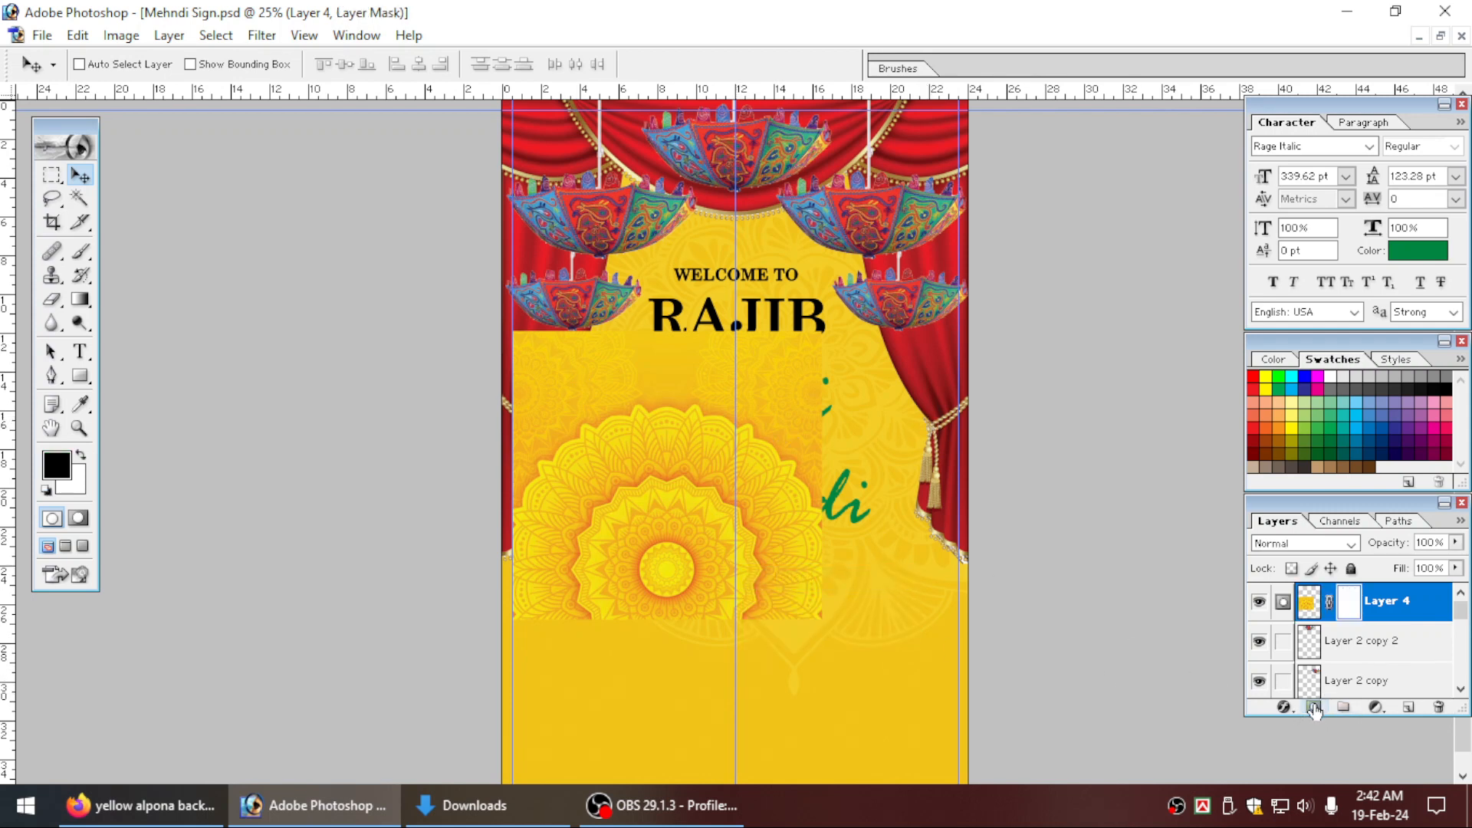
pyautogui.click(80, 300)
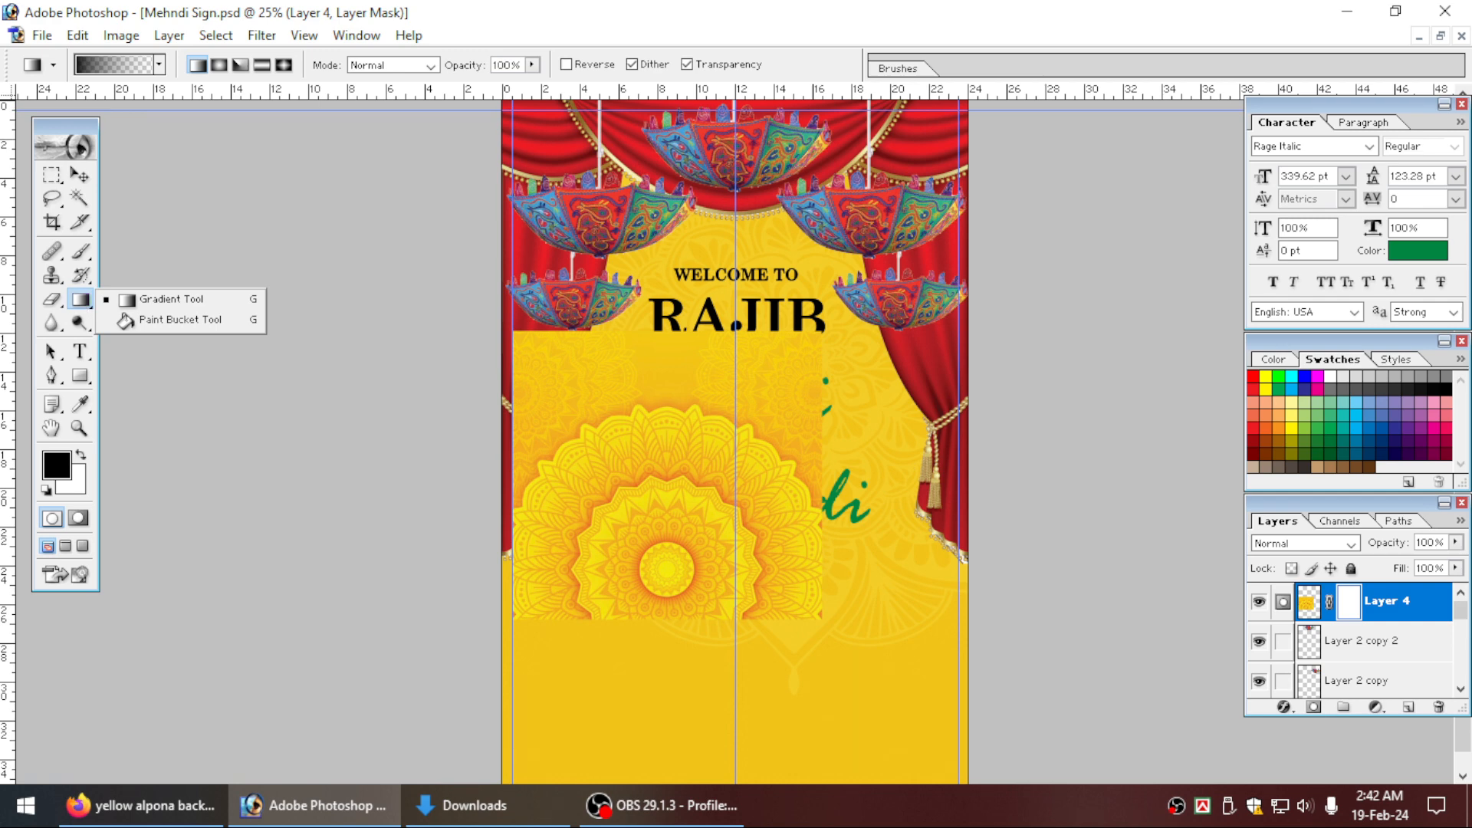
pyautogui.press('Tab')
pyautogui.moveTo(642, 299); pyautogui.dragTo(651, 481)
pyautogui.moveTo(639, 306); pyautogui.dragTo(640, 479)
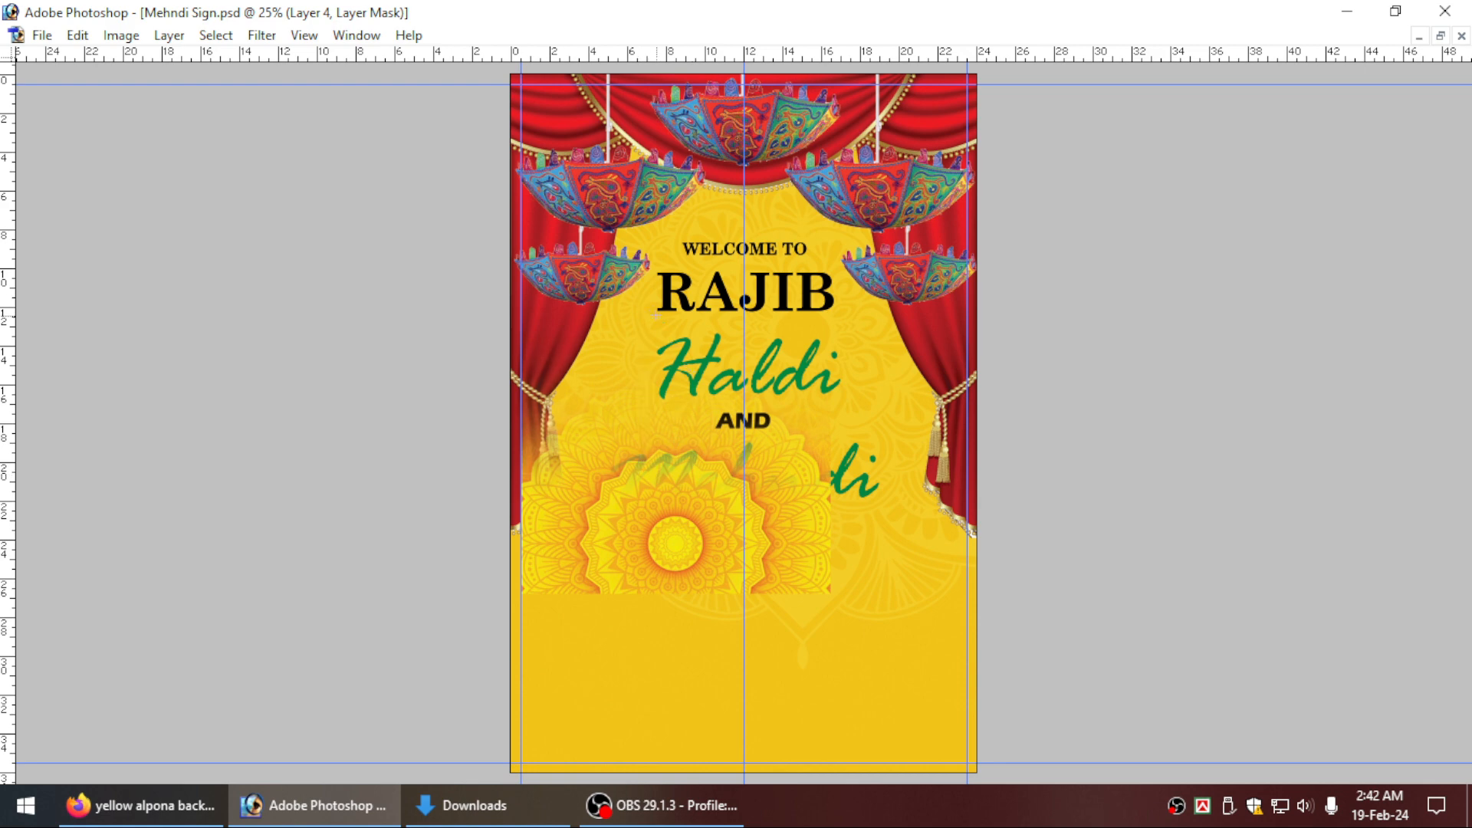
pyautogui.moveTo(654, 315); pyautogui.dragTo(652, 483)
# Move the faded mandala image to the page's bottom-left corner and scale it up to span the full 24-inch page width.
pyautogui.press('Tab')
pyautogui.click(80, 177)
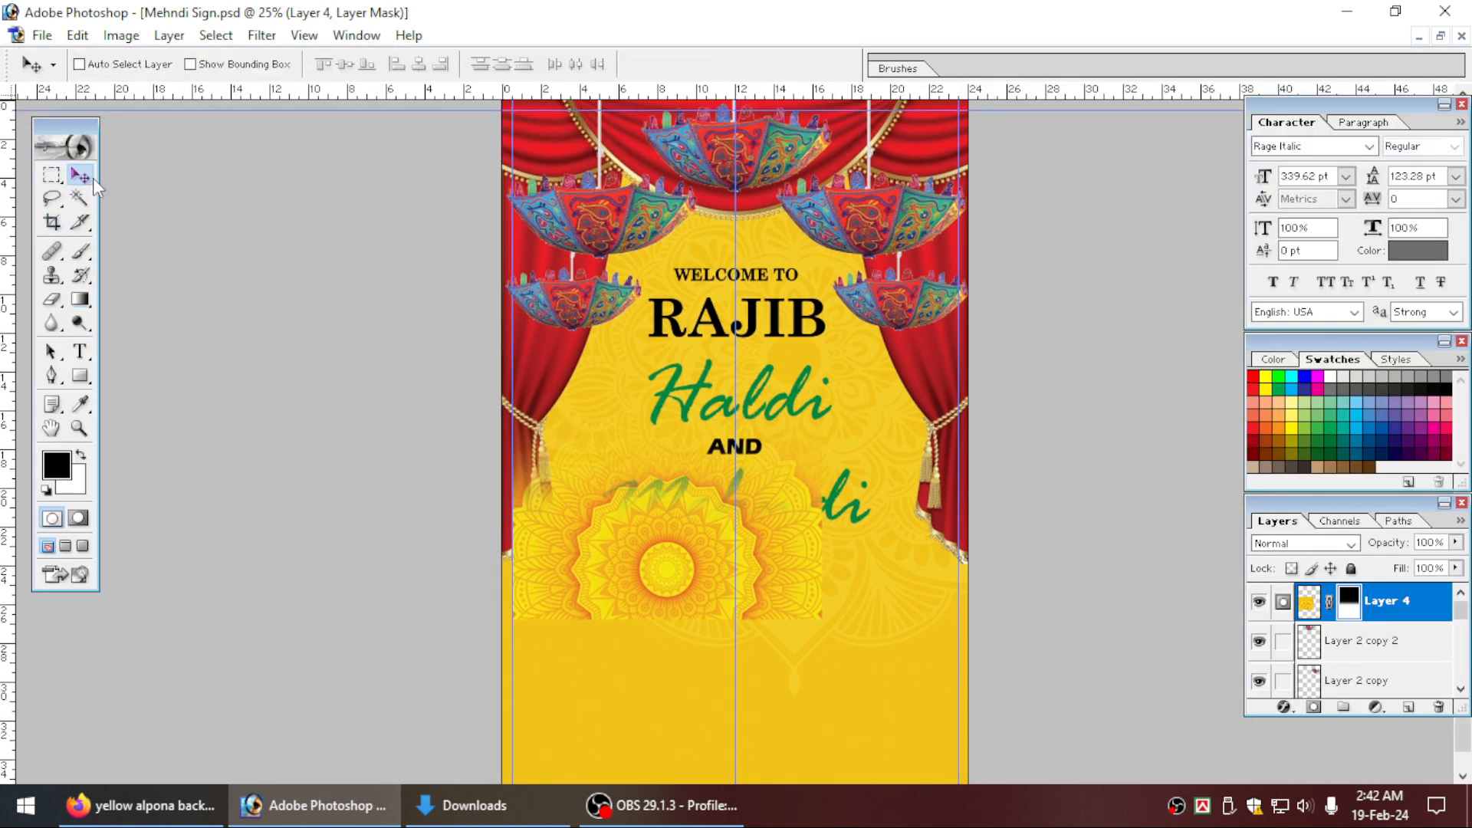
pyautogui.press('Tab')
pyautogui.moveTo(657, 552); pyautogui.dragTo(633, 712)
pyautogui.moveTo(823, 485); pyautogui.dragTo(1033, 396)
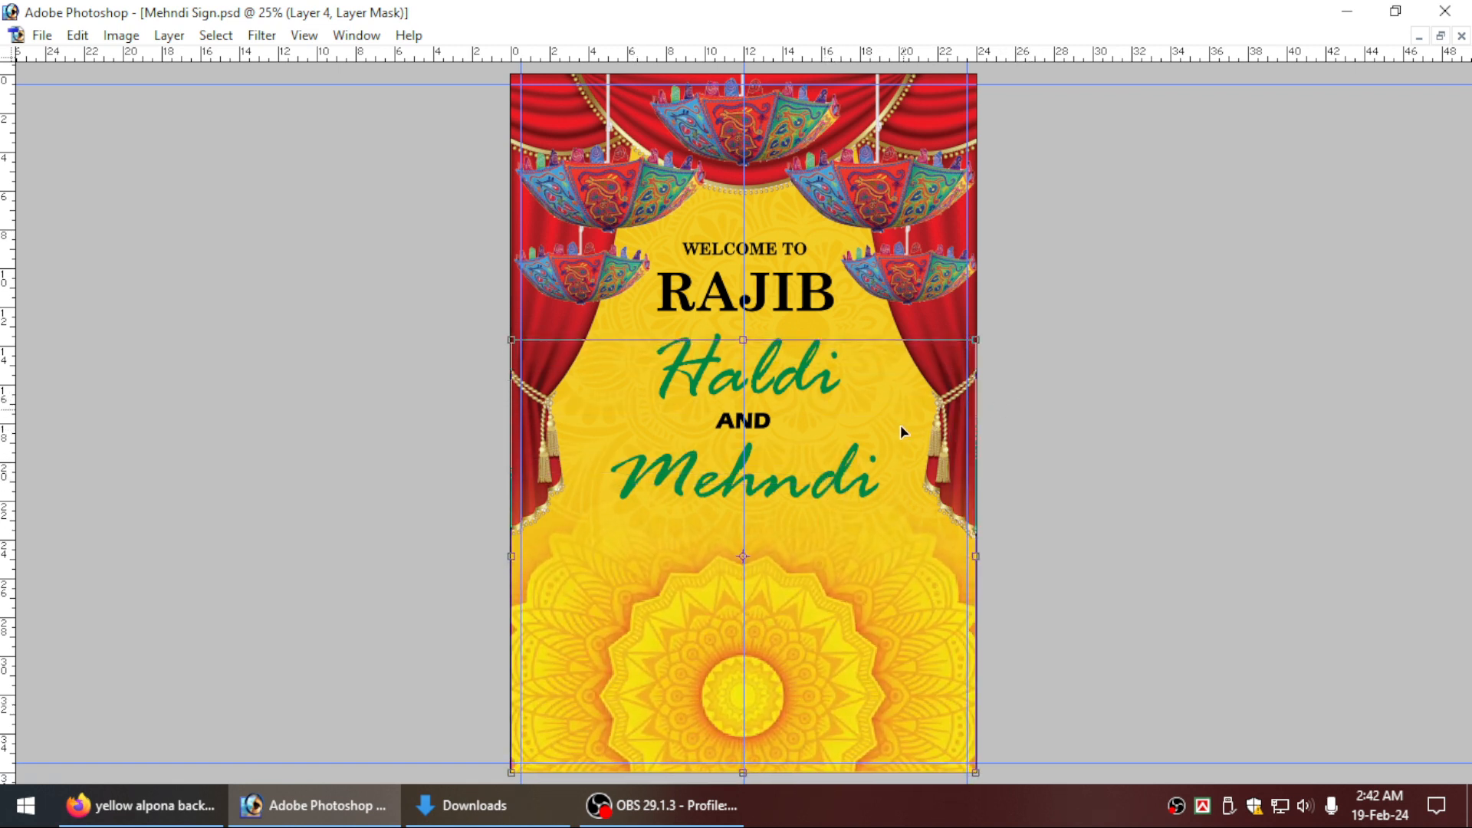
pyautogui.moveTo(983, 636); pyautogui.dragTo(984, 635)
# Squash the faded mandala image vertically from its upper edge so it forms a low floor pattern along the page's bottom.
pyautogui.moveTo(755, 347); pyautogui.dragTo(772, 501)
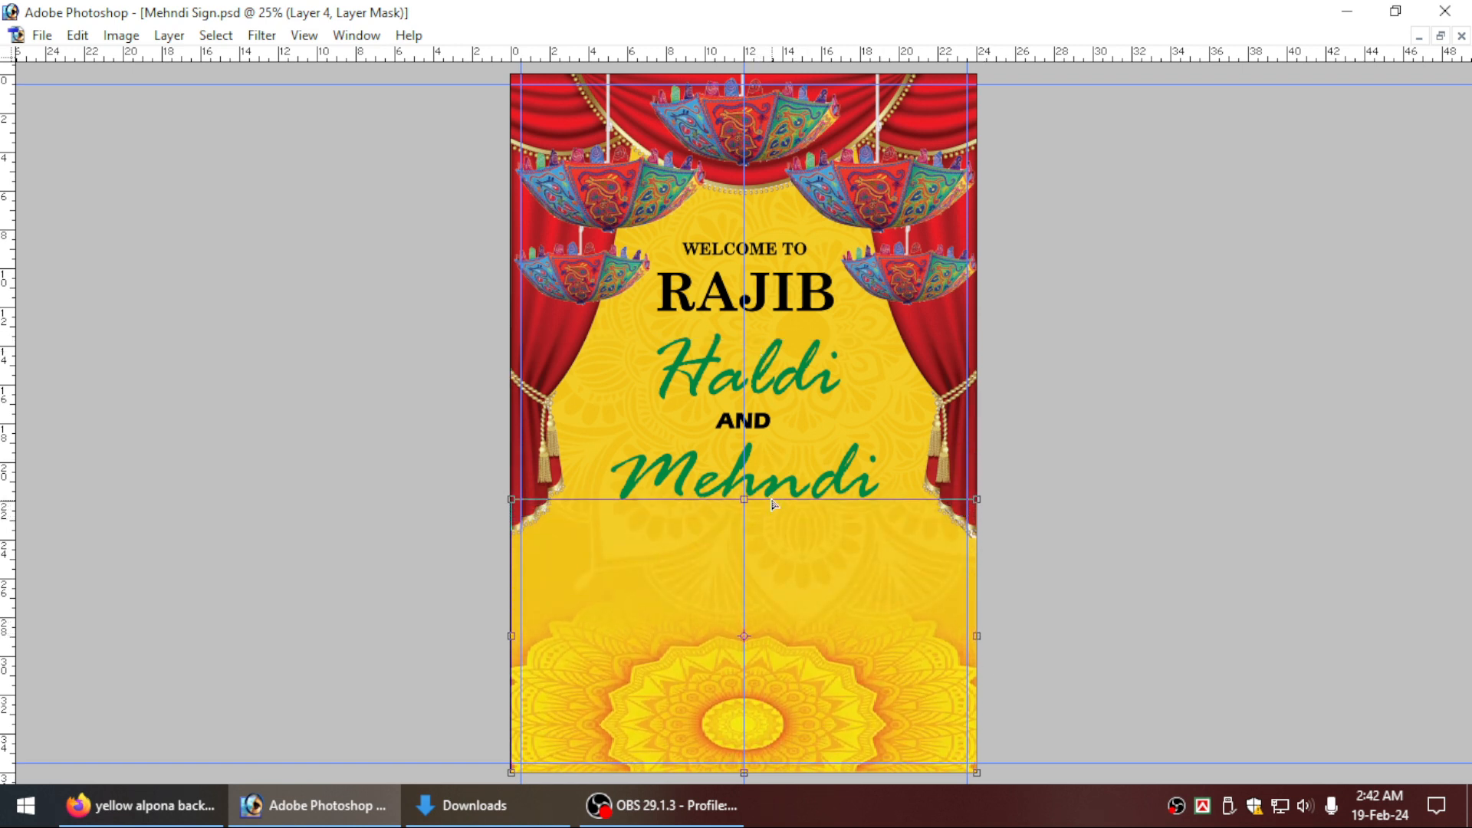
pyautogui.hotkey('ctrl', 'z')
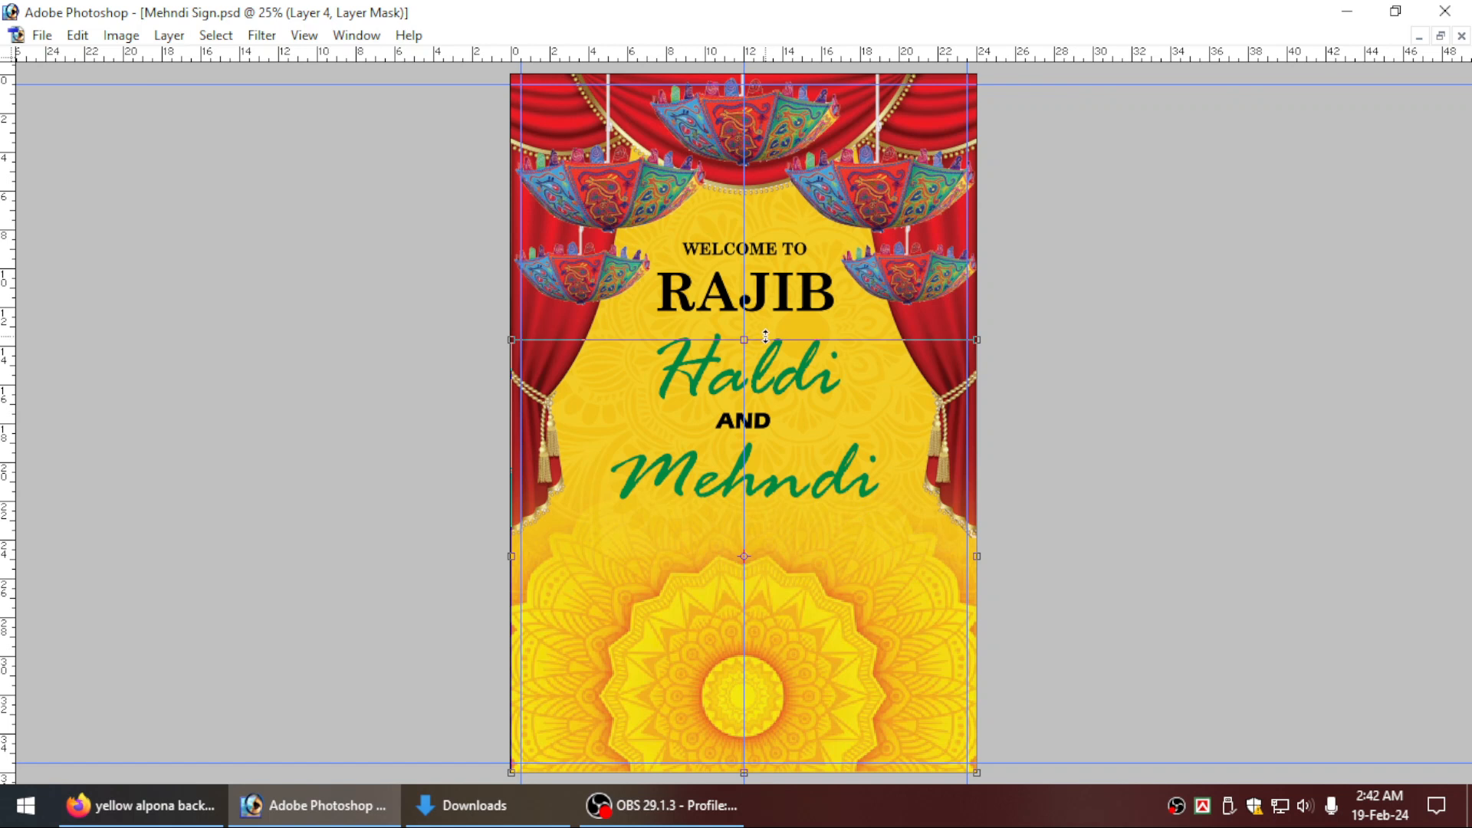
pyautogui.moveTo(765, 335); pyautogui.dragTo(780, 574)
pyautogui.press('Return')
pyautogui.hotkey('ctrl', '0')
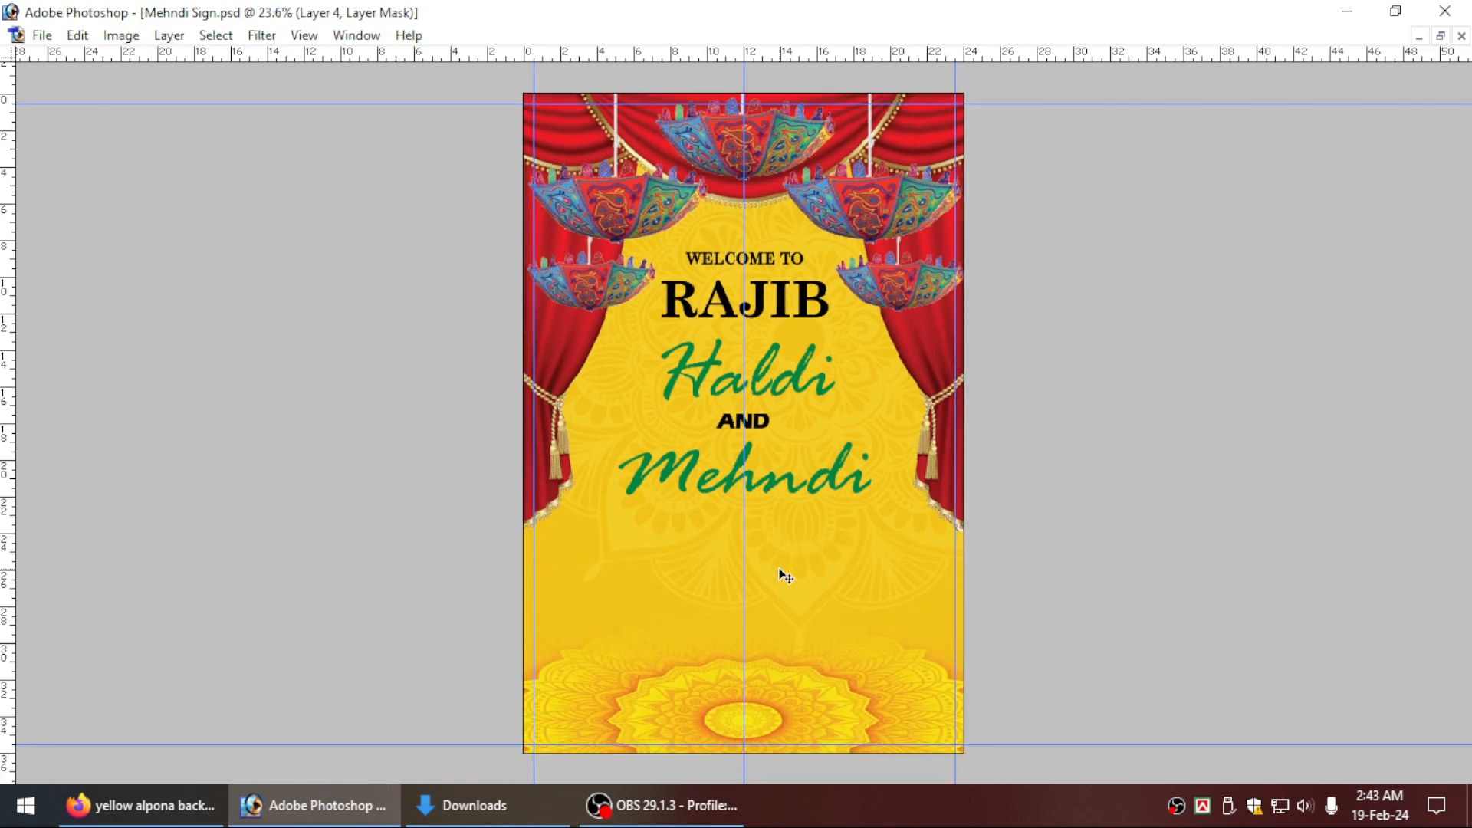
pyautogui.hotkey('ctrl', 't')
pyautogui.moveTo(763, 556)
pyautogui.mouseDown()
pyautogui.moveTo(775, 505)
pyautogui.moveTo(775, 532)
pyautogui.mouseUp()
pyautogui.press('Return')
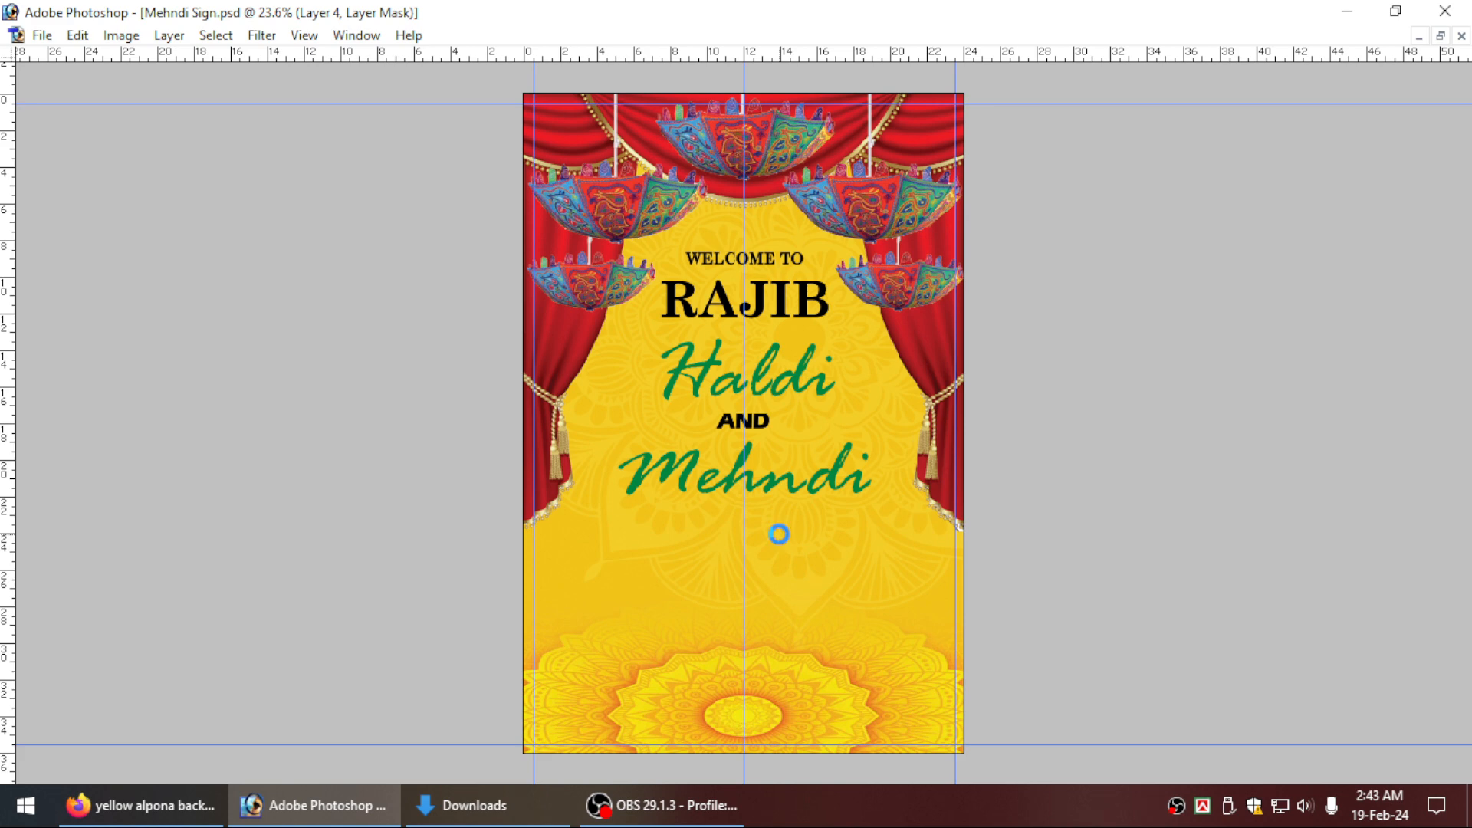
pyautogui.hotkey('shift', '+')
pyautogui.hotkey('shift', '+')
# Open the realistic-dhol-element-free-png image from Downloads in Photoshop, copy the dhol into the sign document and close the source image.
pyautogui.click(476, 802)
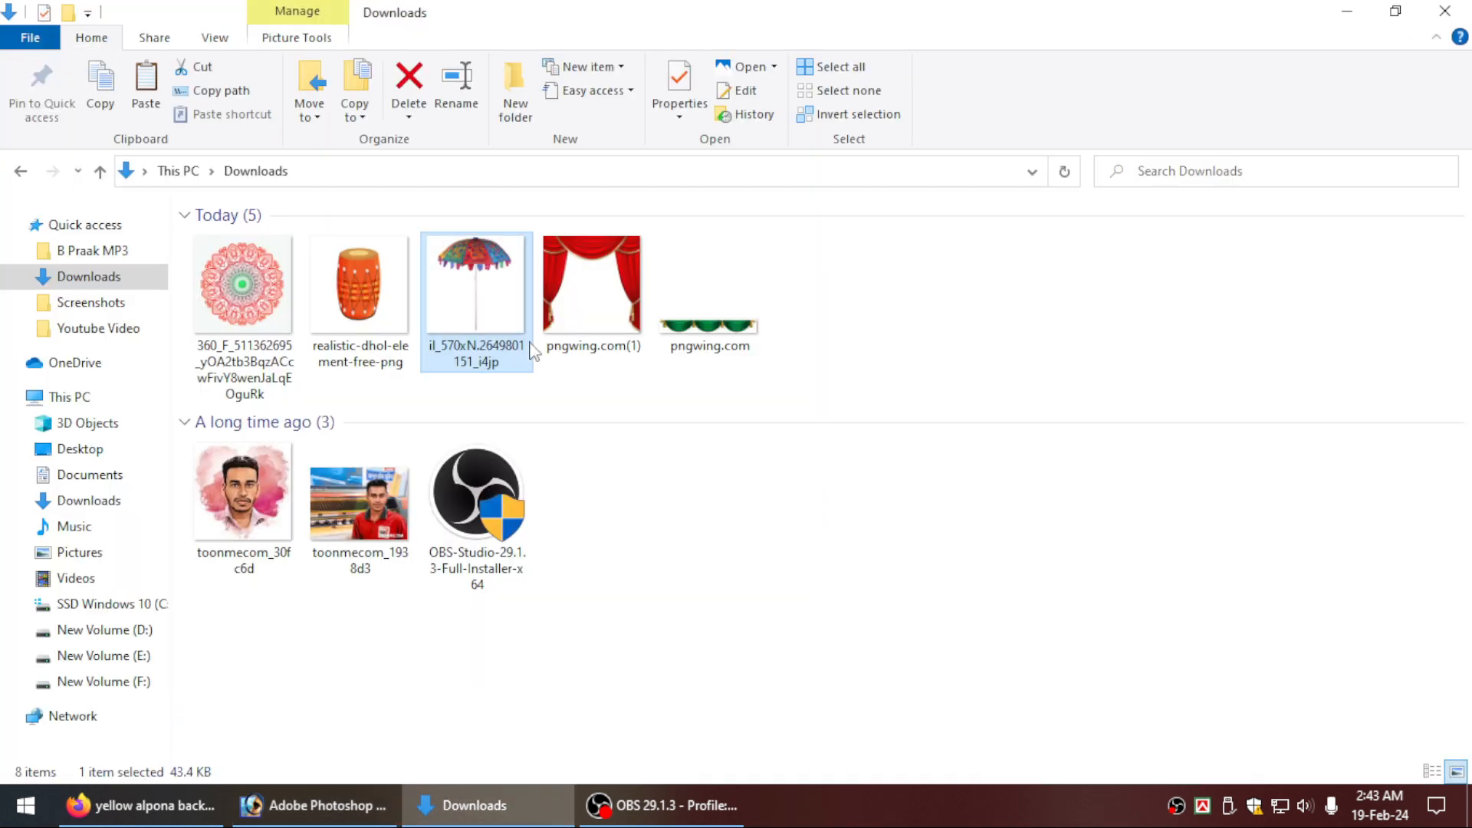
pyautogui.moveTo(326, 299); pyautogui.dragTo(397, 471)
pyautogui.moveTo(334, 100); pyautogui.dragTo(844, 150)
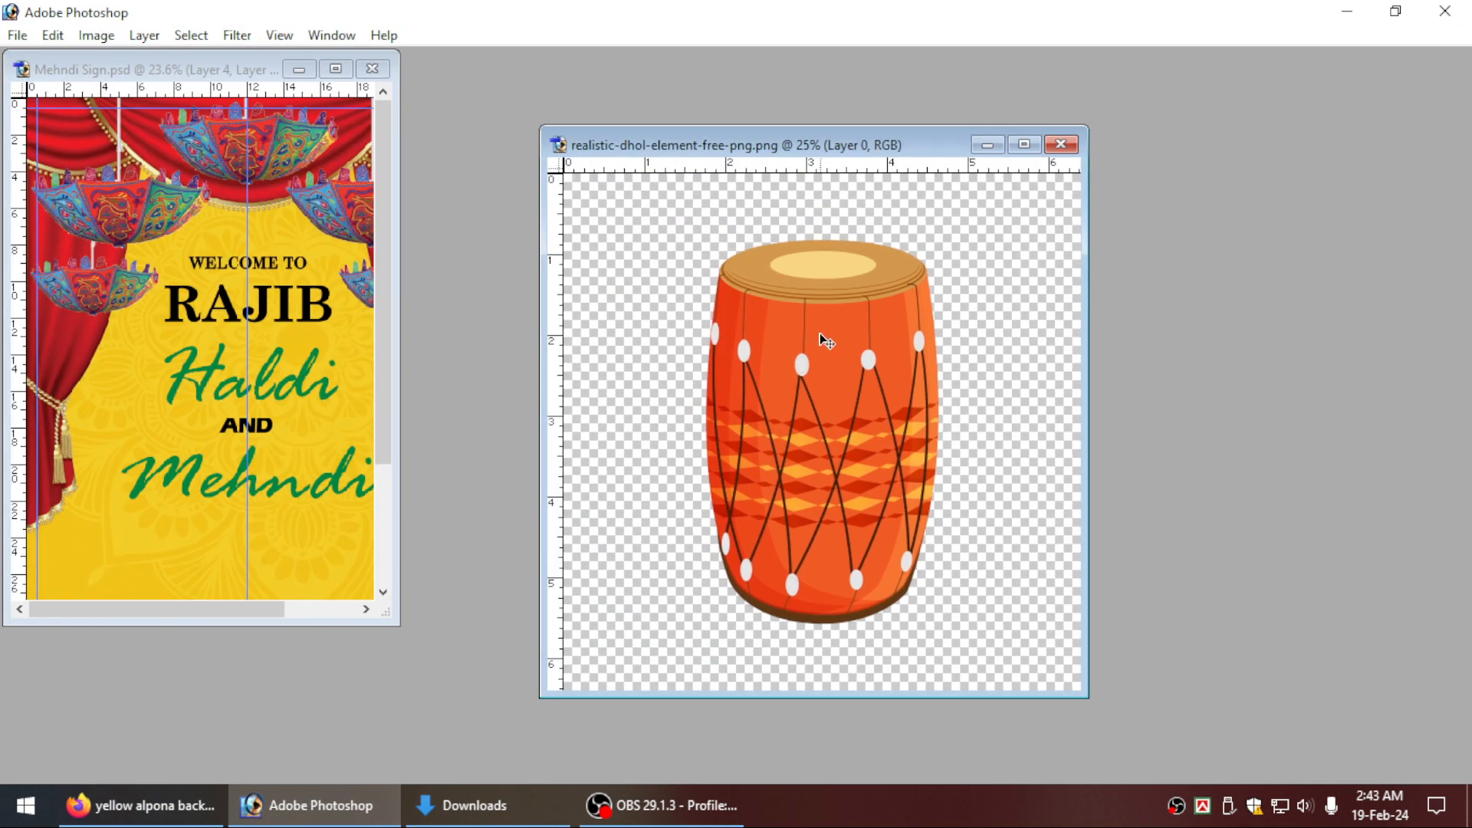
pyautogui.moveTo(821, 338); pyautogui.dragTo(329, 377)
pyautogui.hotkey('ctrl', 'w')
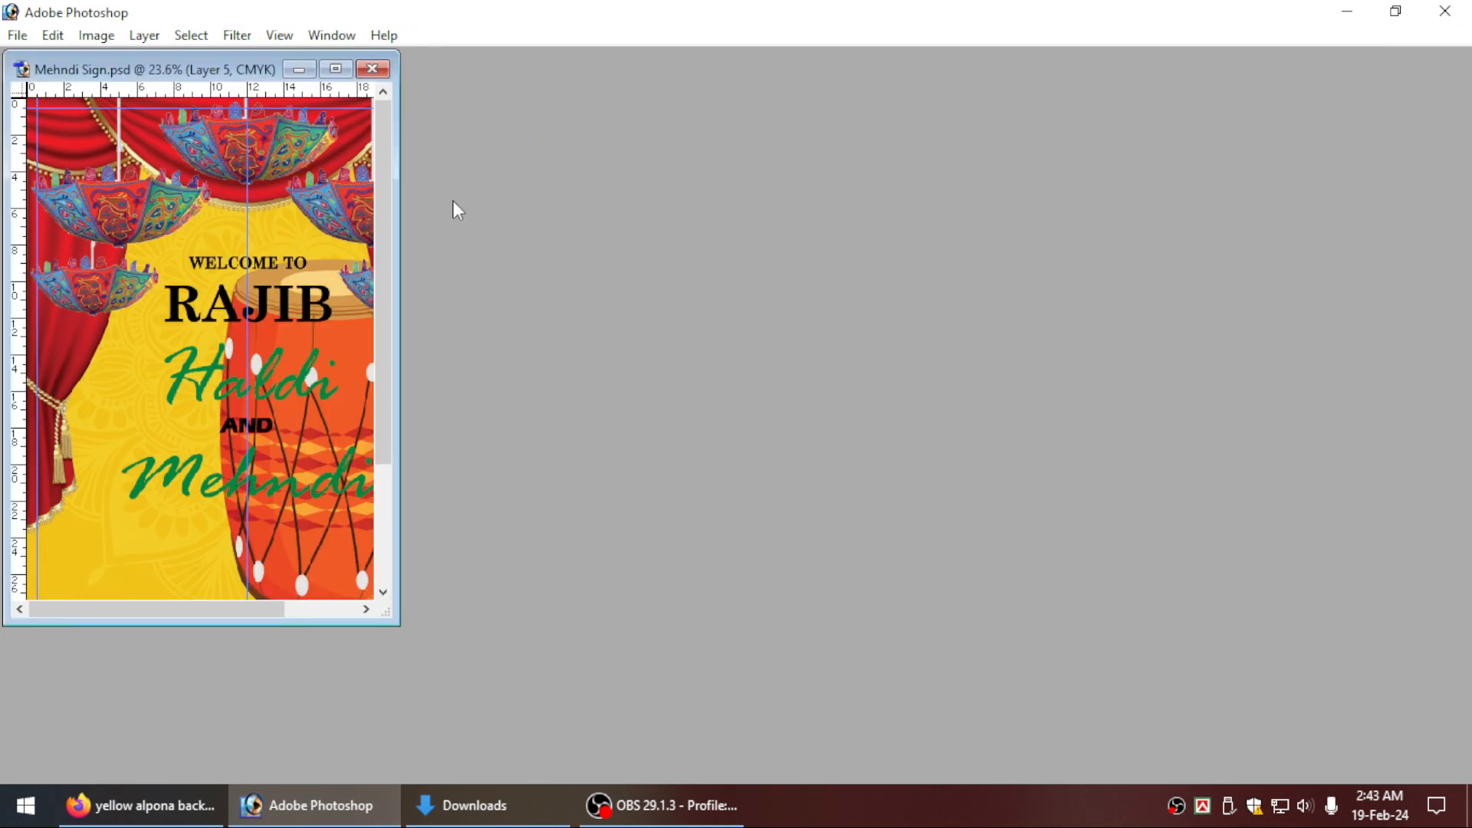
pyautogui.click(336, 69)
# Shrink the dhol to about 5 × 8.5 inches and place it below Mehndi, just right of the centre guide.
pyautogui.hotkey('ctrl', 't')
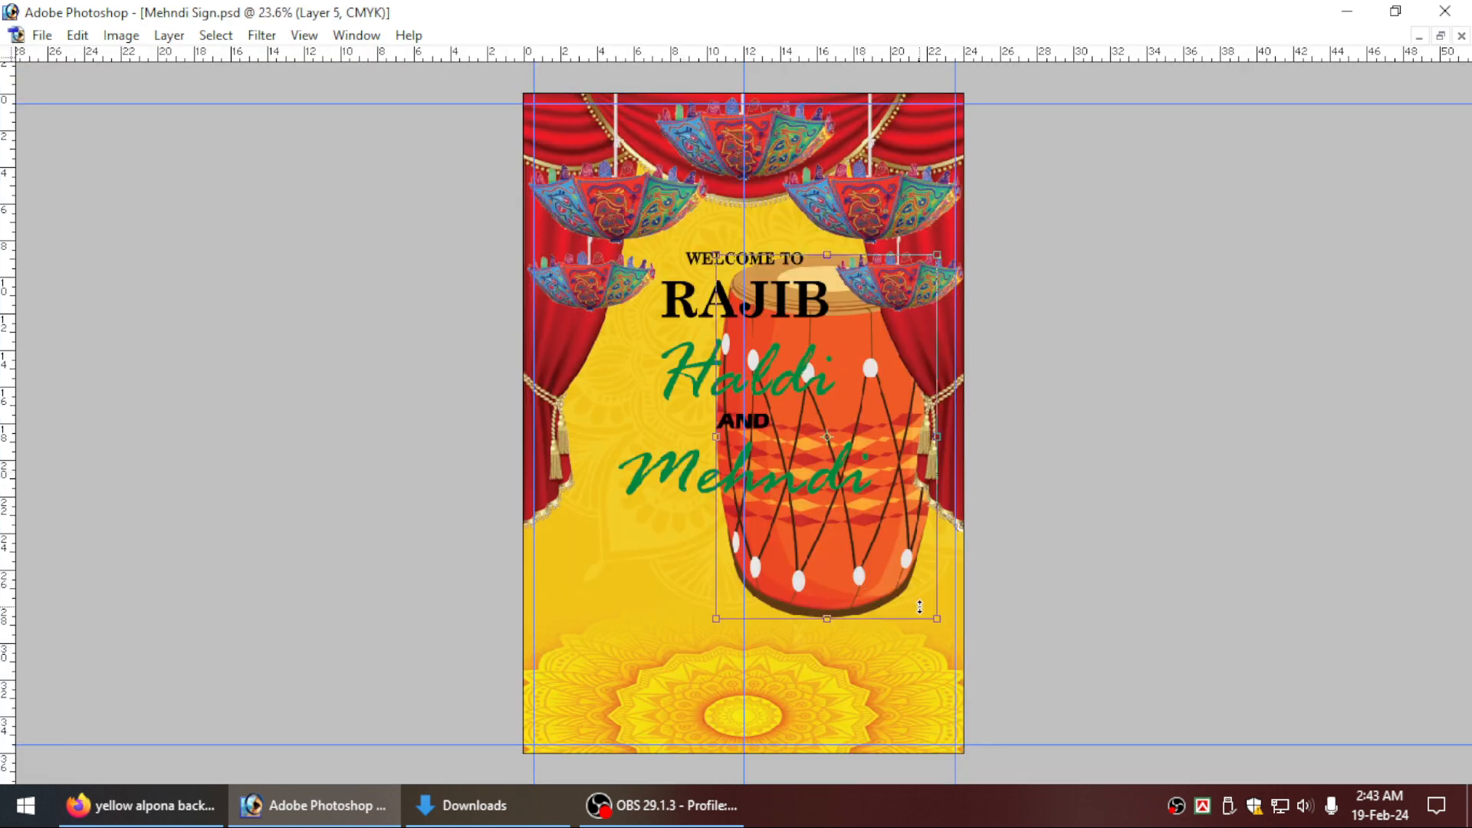
pyautogui.moveTo(937, 618); pyautogui.dragTo(811, 413)
pyautogui.moveTo(769, 354); pyautogui.dragTo(797, 632)
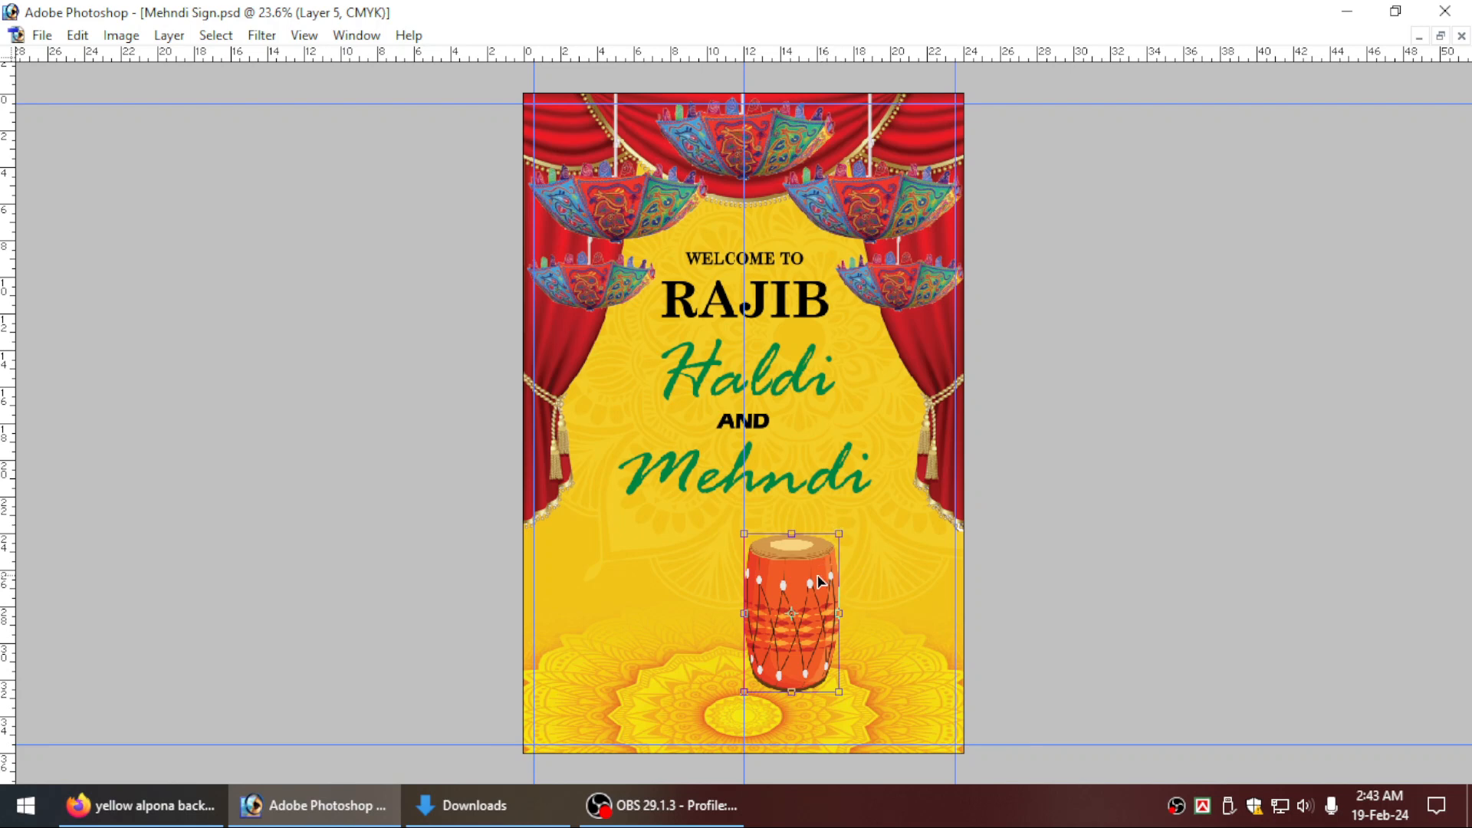
pyautogui.press('Return')
pyautogui.hotkey('ctrl', '+')
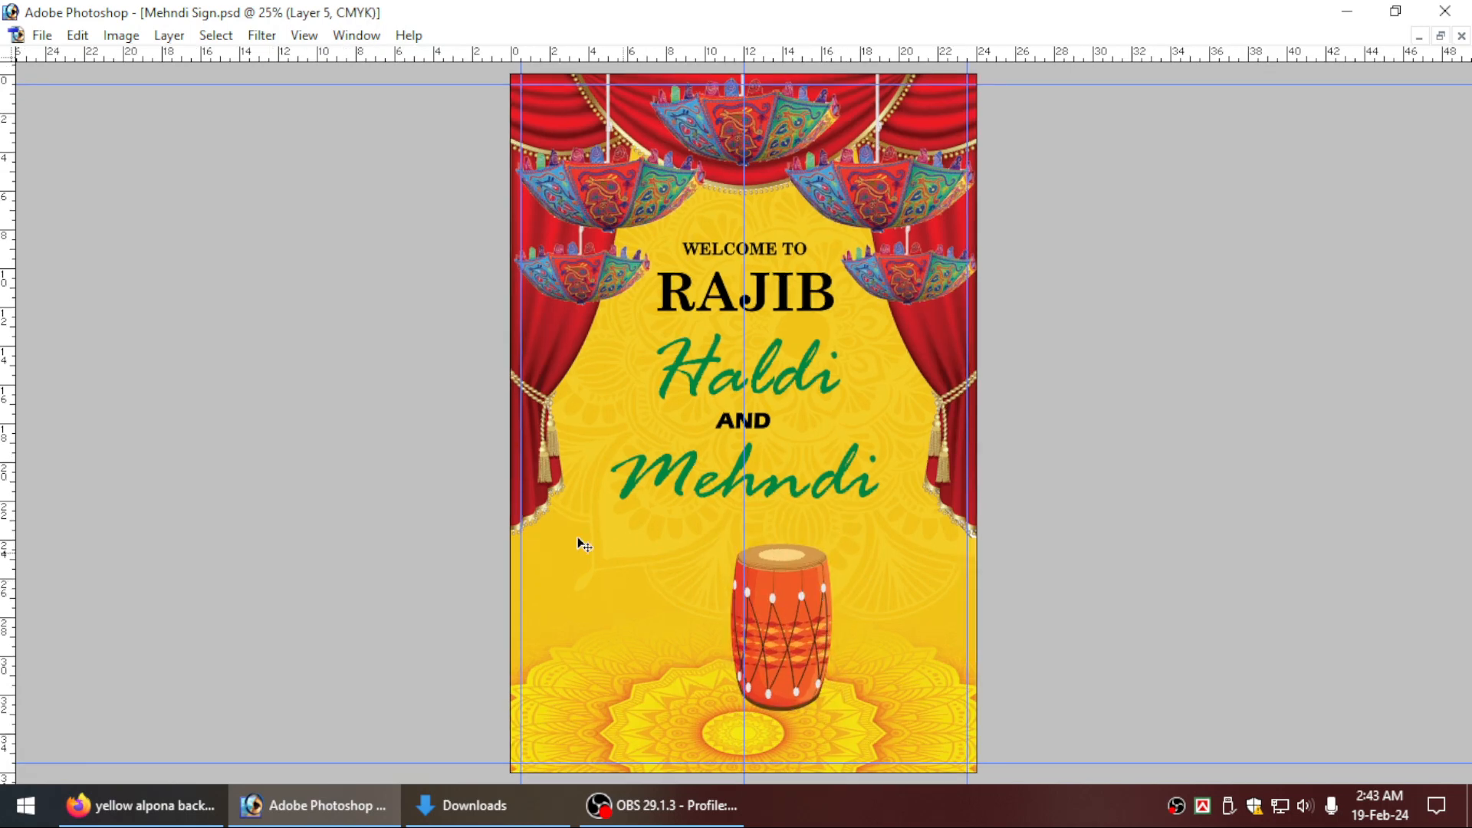
# Duplicate the dhol, rotate the copy 90° clockwise onto its side, and overlap it across the upright dhol's lower-left part.
pyautogui.moveTo(405, 421); pyautogui.dragTo(1204, 819)
pyautogui.moveTo(844, 450); pyautogui.dragTo(634, 473)
pyautogui.hotkey('ctrl', 't')
pyautogui.moveTo(618, 253); pyautogui.dragTo(839, 524)
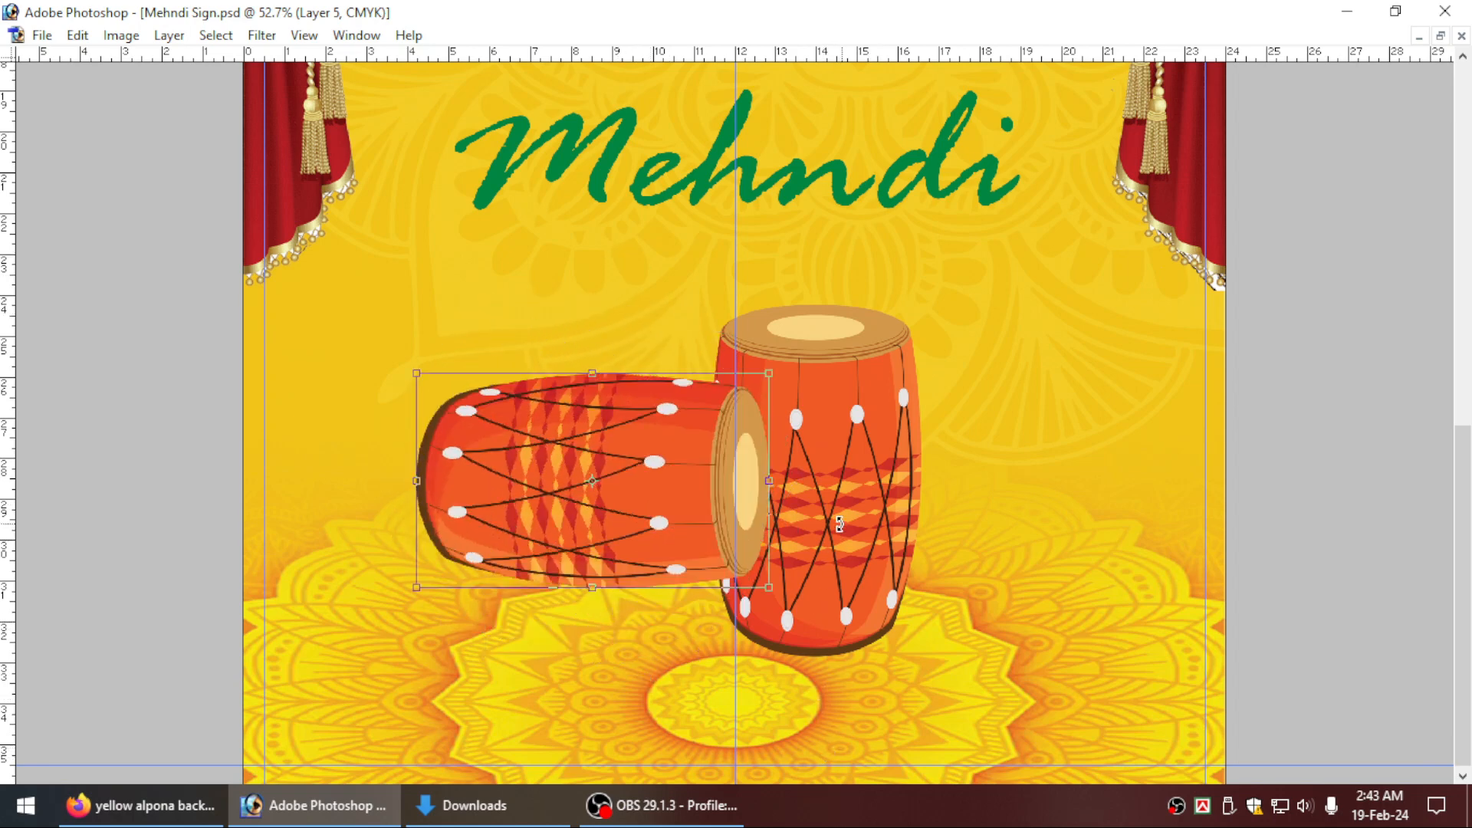
pyautogui.press('Return')
pyautogui.moveTo(631, 506); pyautogui.dragTo(680, 562)
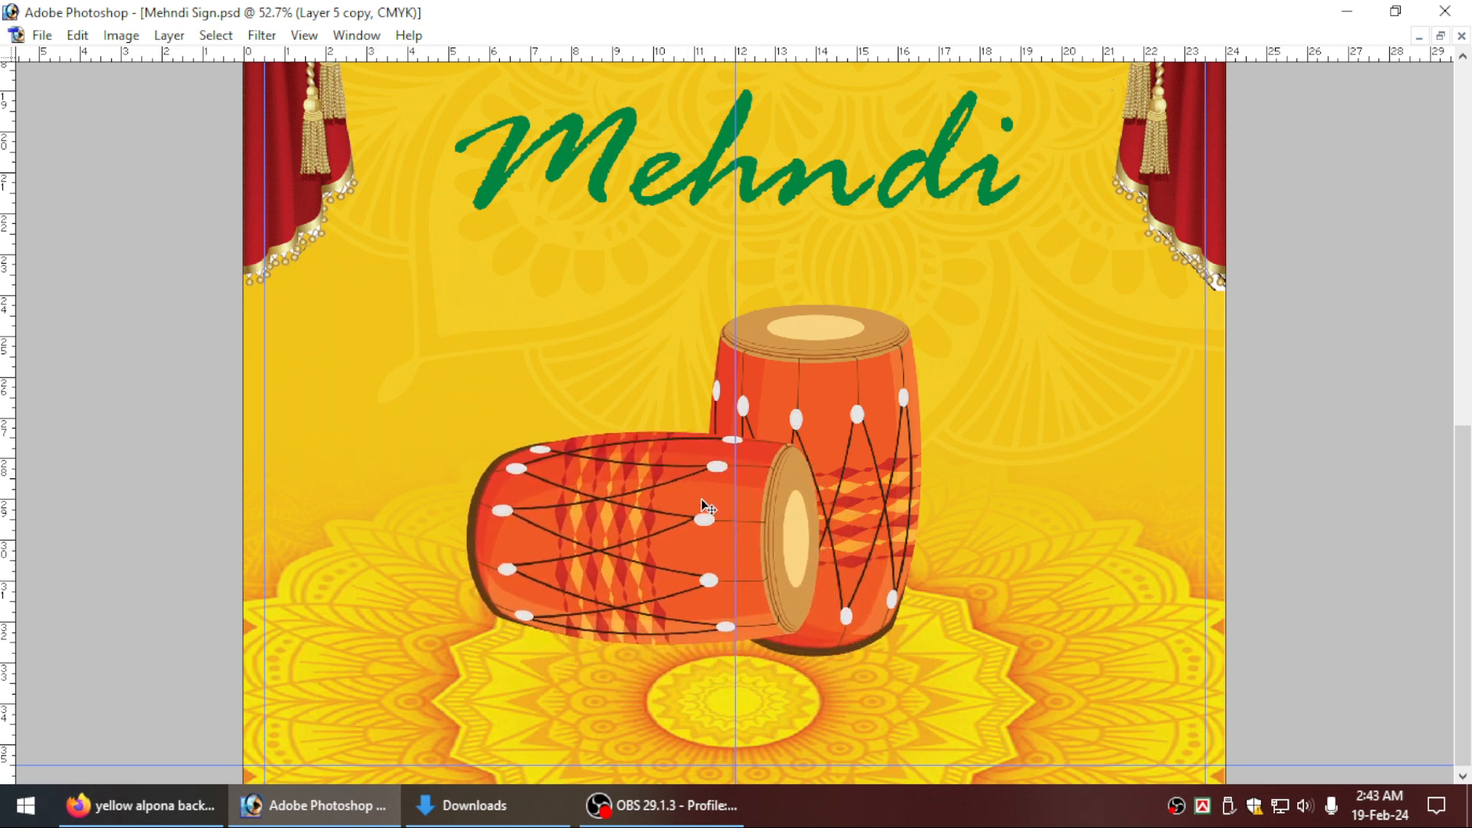
pyautogui.hotkey('ctrl', 't')
pyautogui.moveTo(469, 433); pyautogui.dragTo(595, 446)
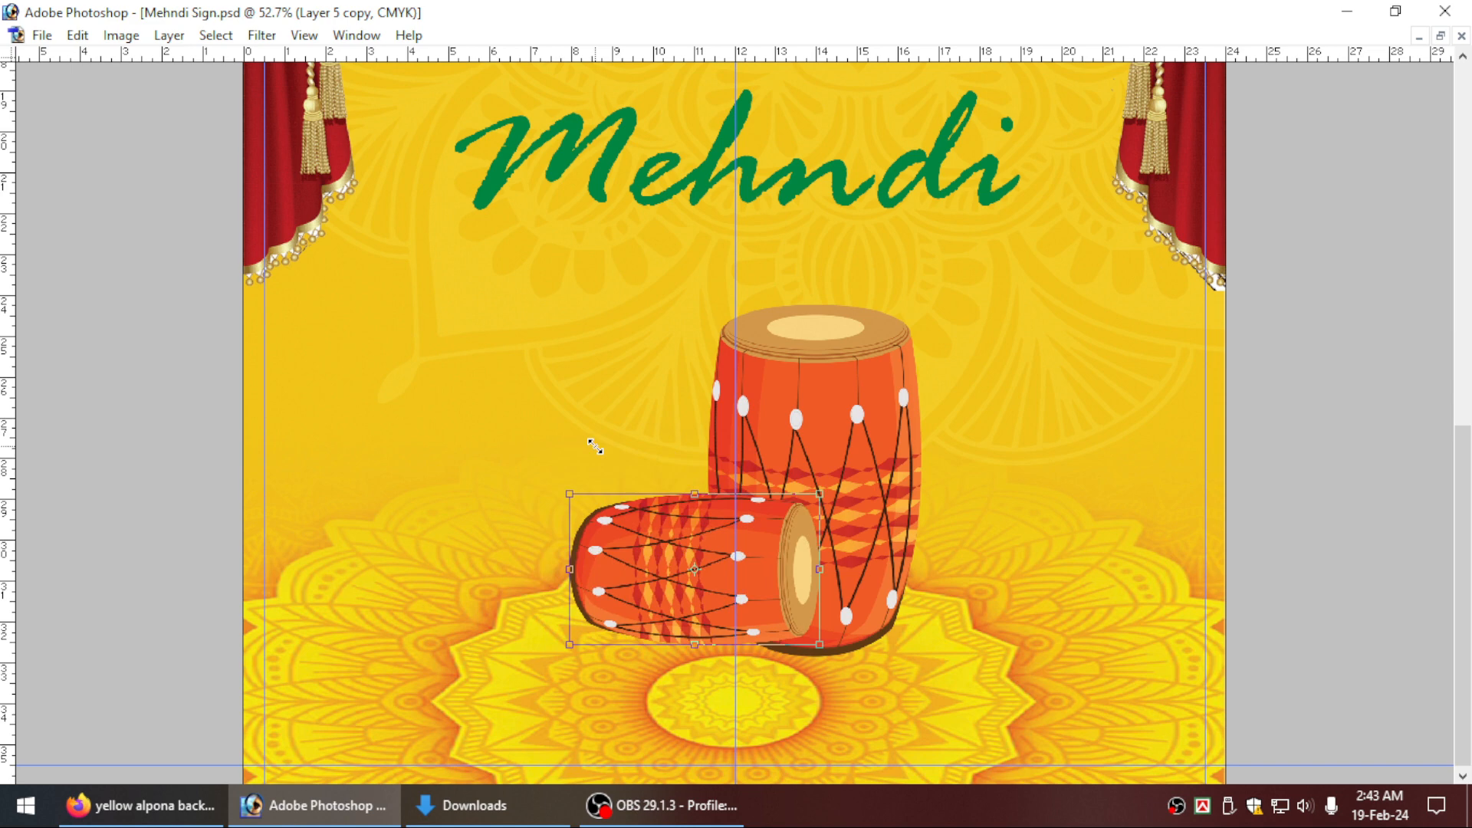
pyautogui.press('Escape')
# Link the two dhols, centre the pair on the vertical centre guide and lower it about 1 inch onto the mandala floor.
pyautogui.hotkey('ctrl', '-')
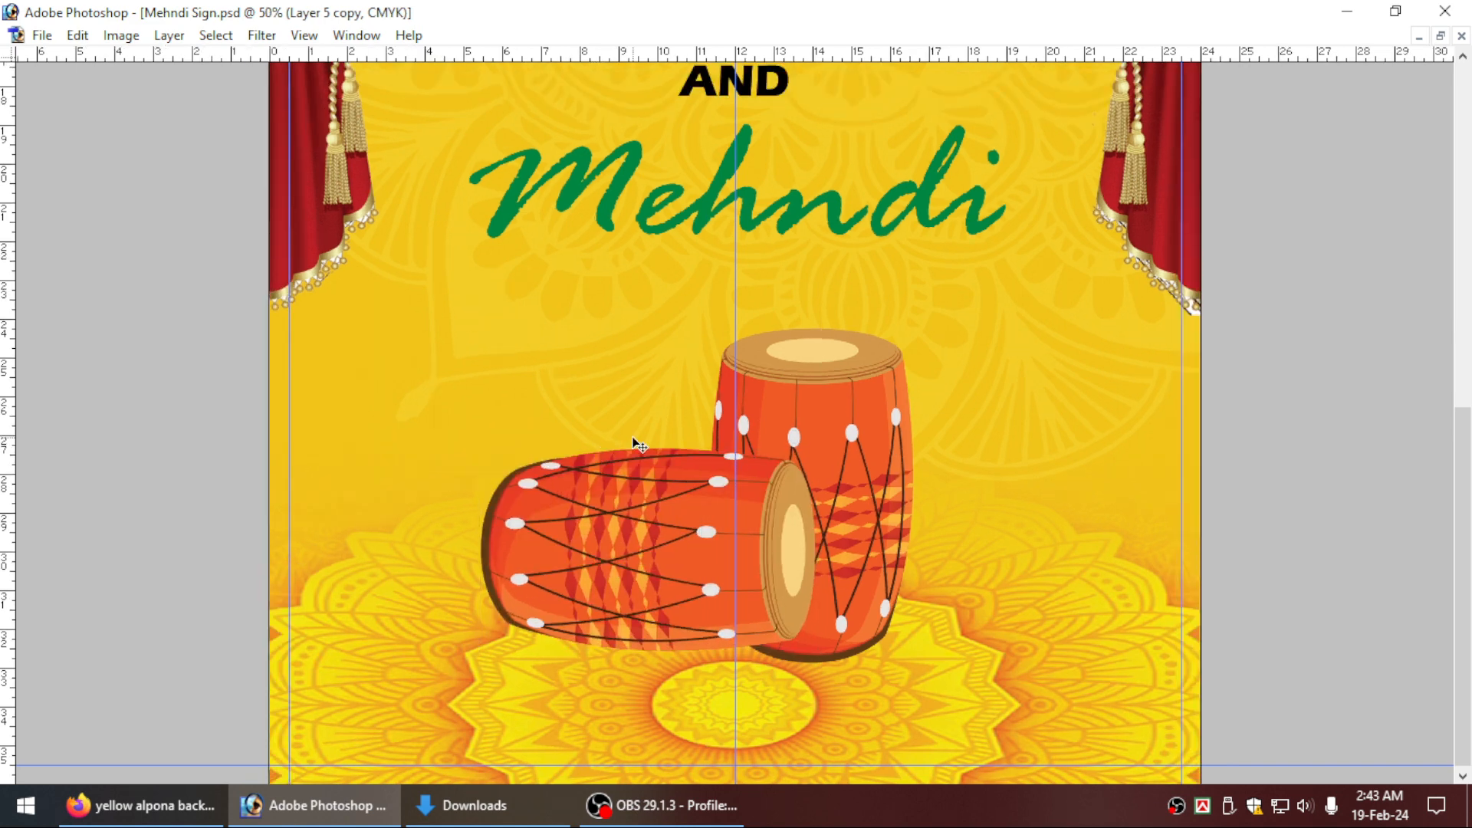
pyautogui.keyDown('shift'); pyautogui.rightClick(844, 428); pyautogui.keyUp('shift')
pyautogui.keyDown('shift'); pyautogui.click(858, 439); pyautogui.keyUp('shift')
pyautogui.hotkey('ctrl', '-')
pyautogui.hotkey('ctrl', 't')
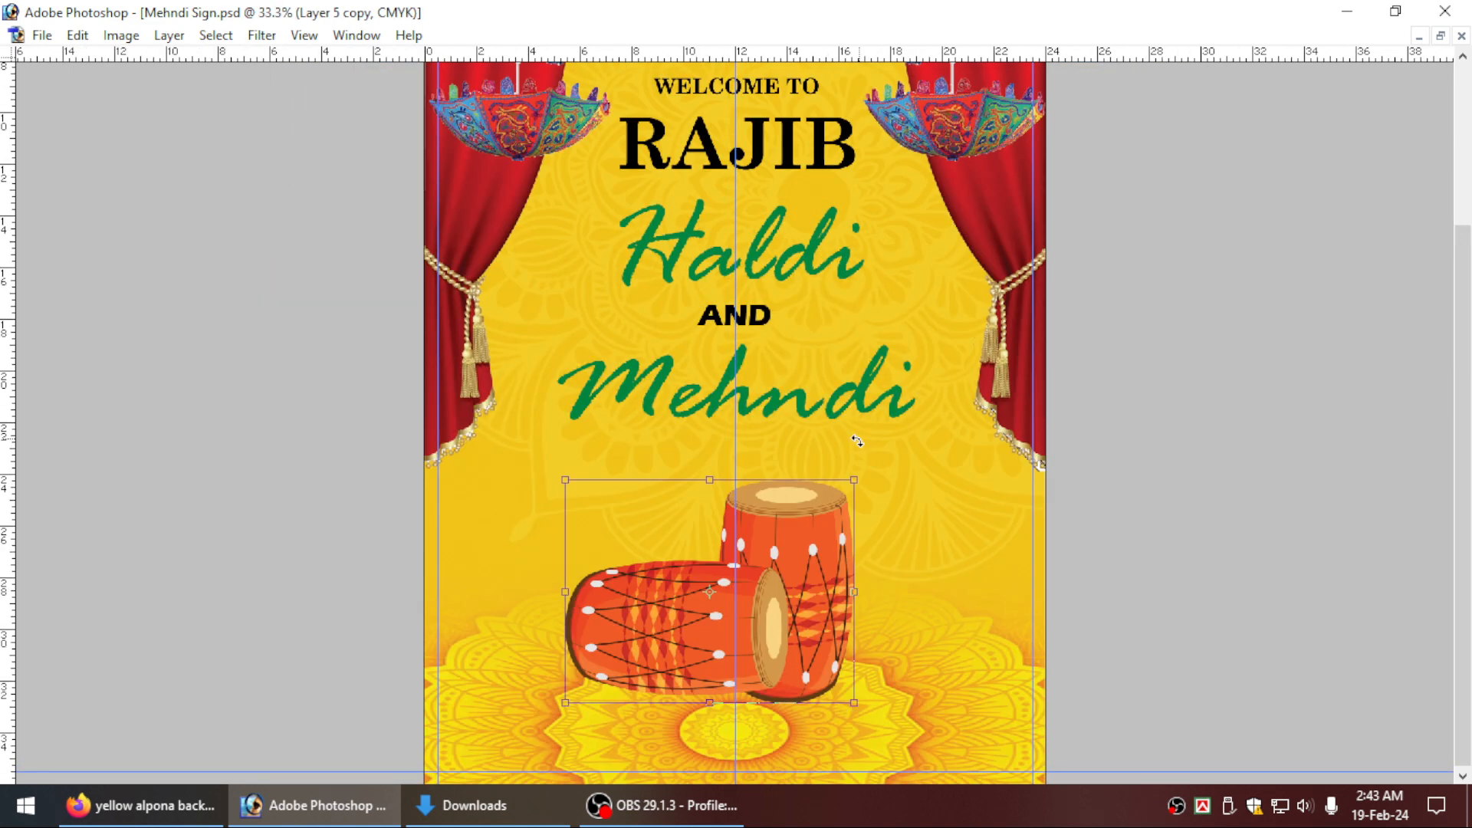
pyautogui.moveTo(795, 576); pyautogui.dragTo(820, 581)
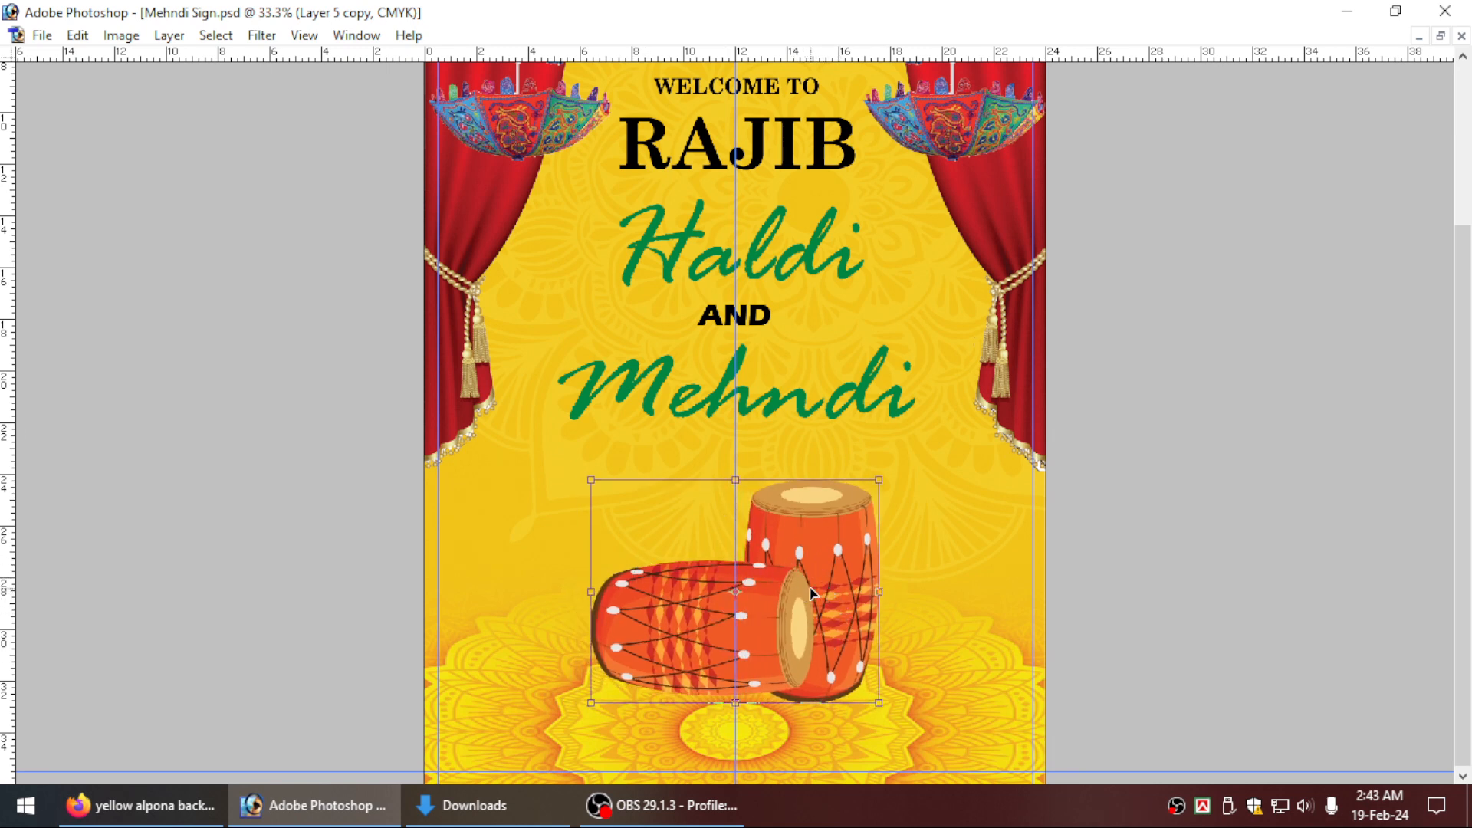
pyautogui.moveTo(816, 567); pyautogui.dragTo(813, 596)
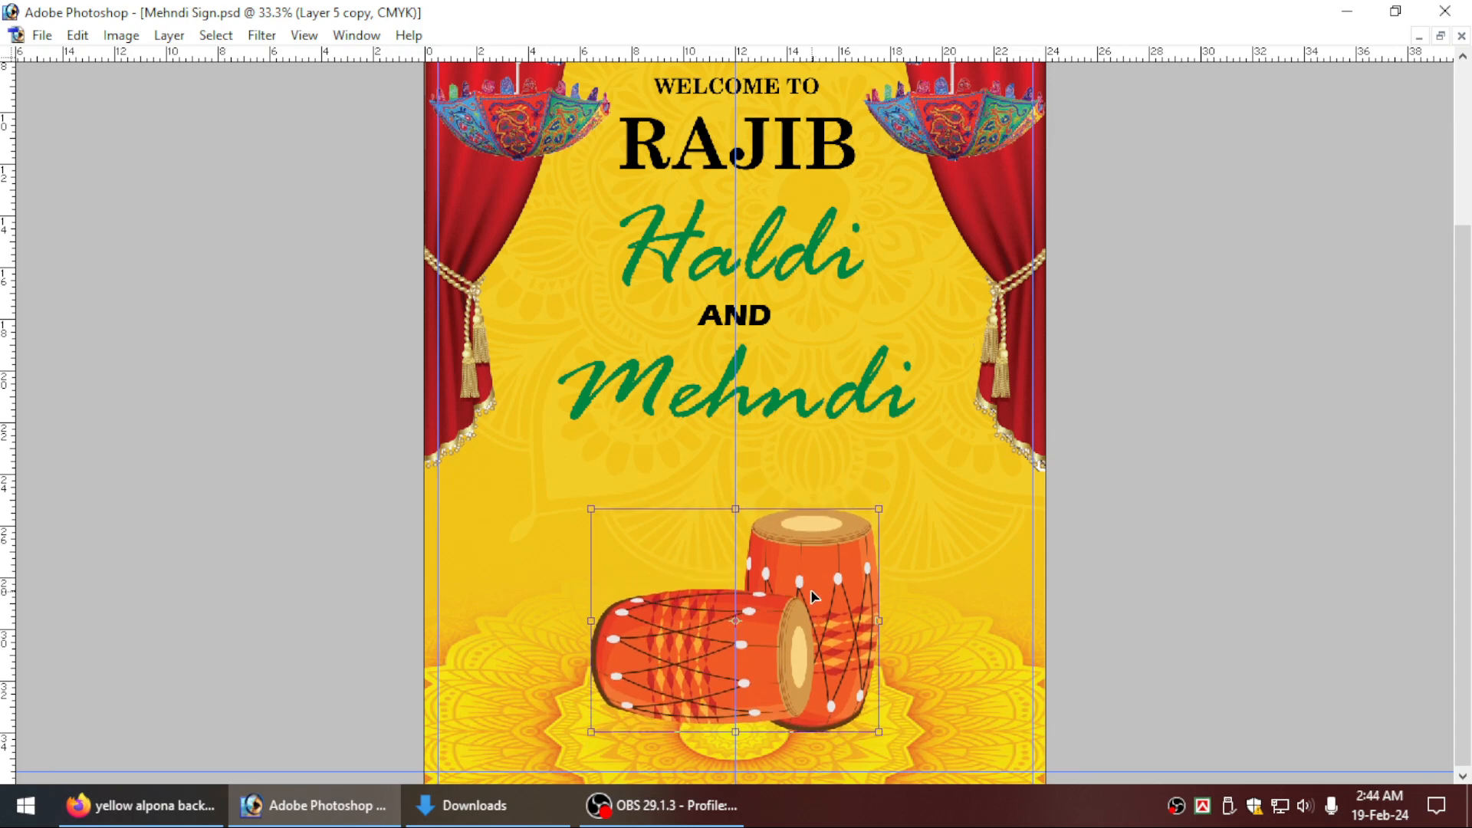
pyautogui.hotkey('ctrl', '-')
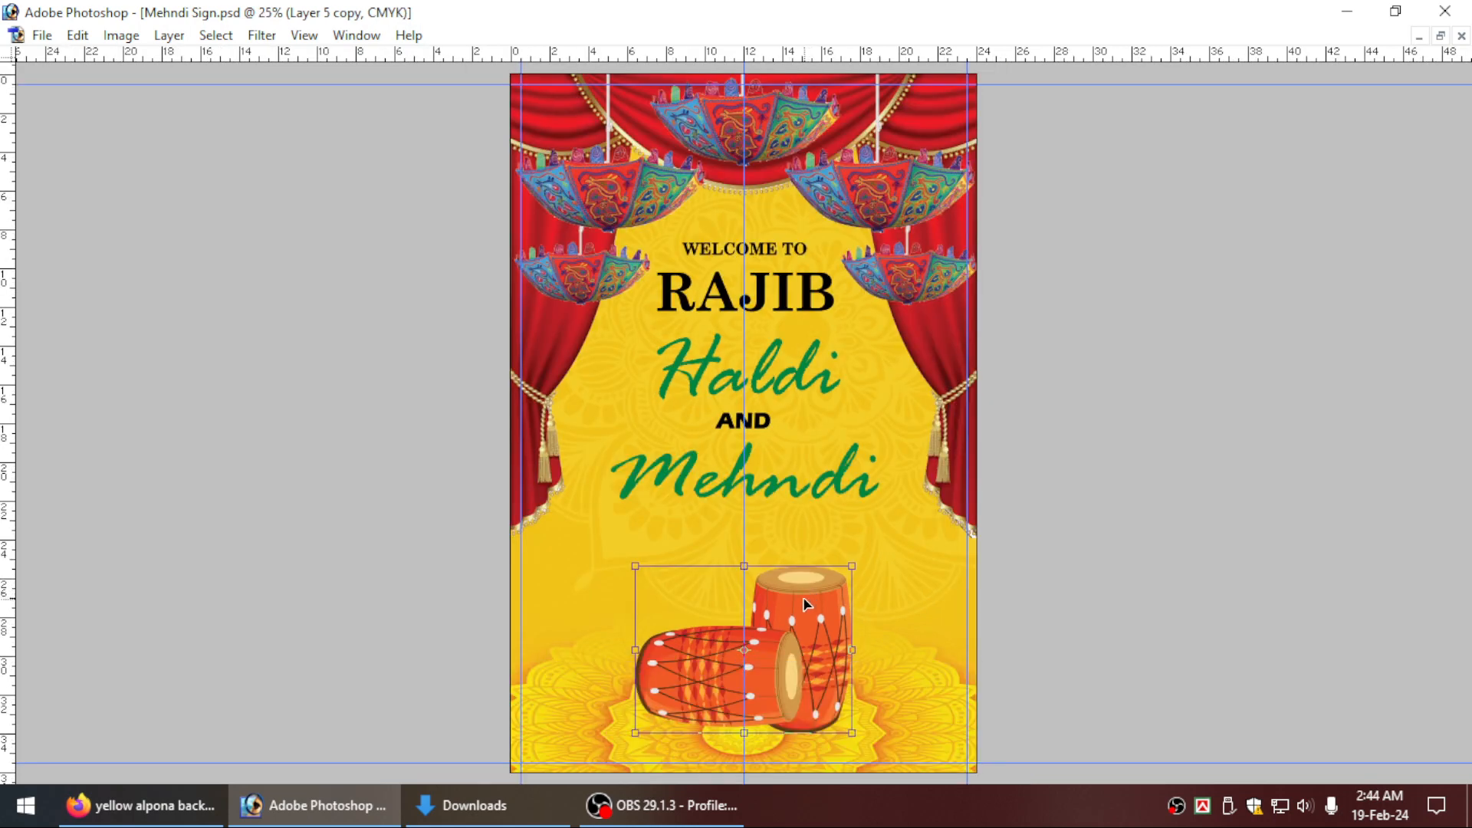
pyautogui.press('Return')
pyautogui.hotkey('ctrl', '0')
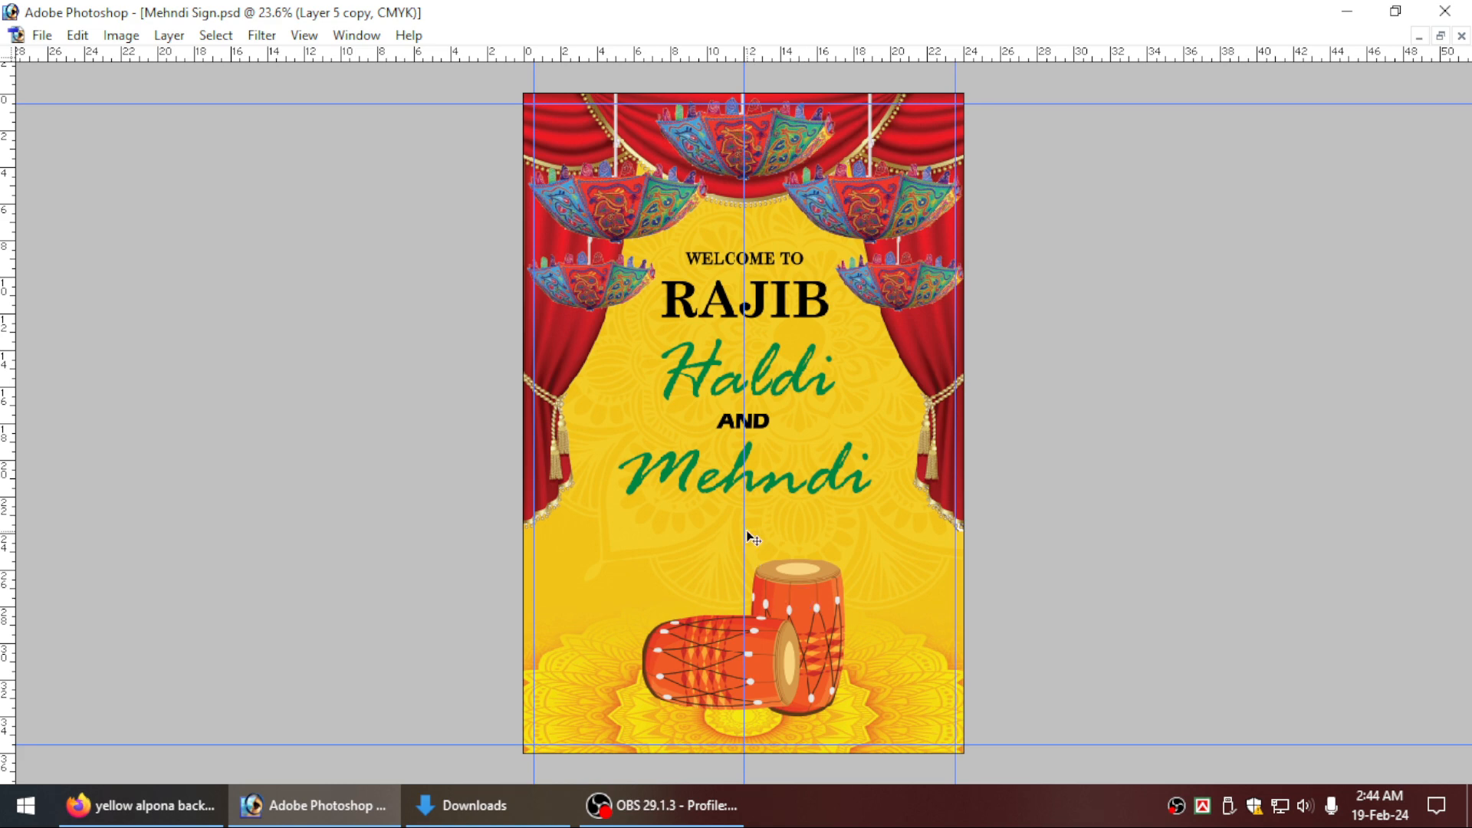
pyautogui.click(563, 802)
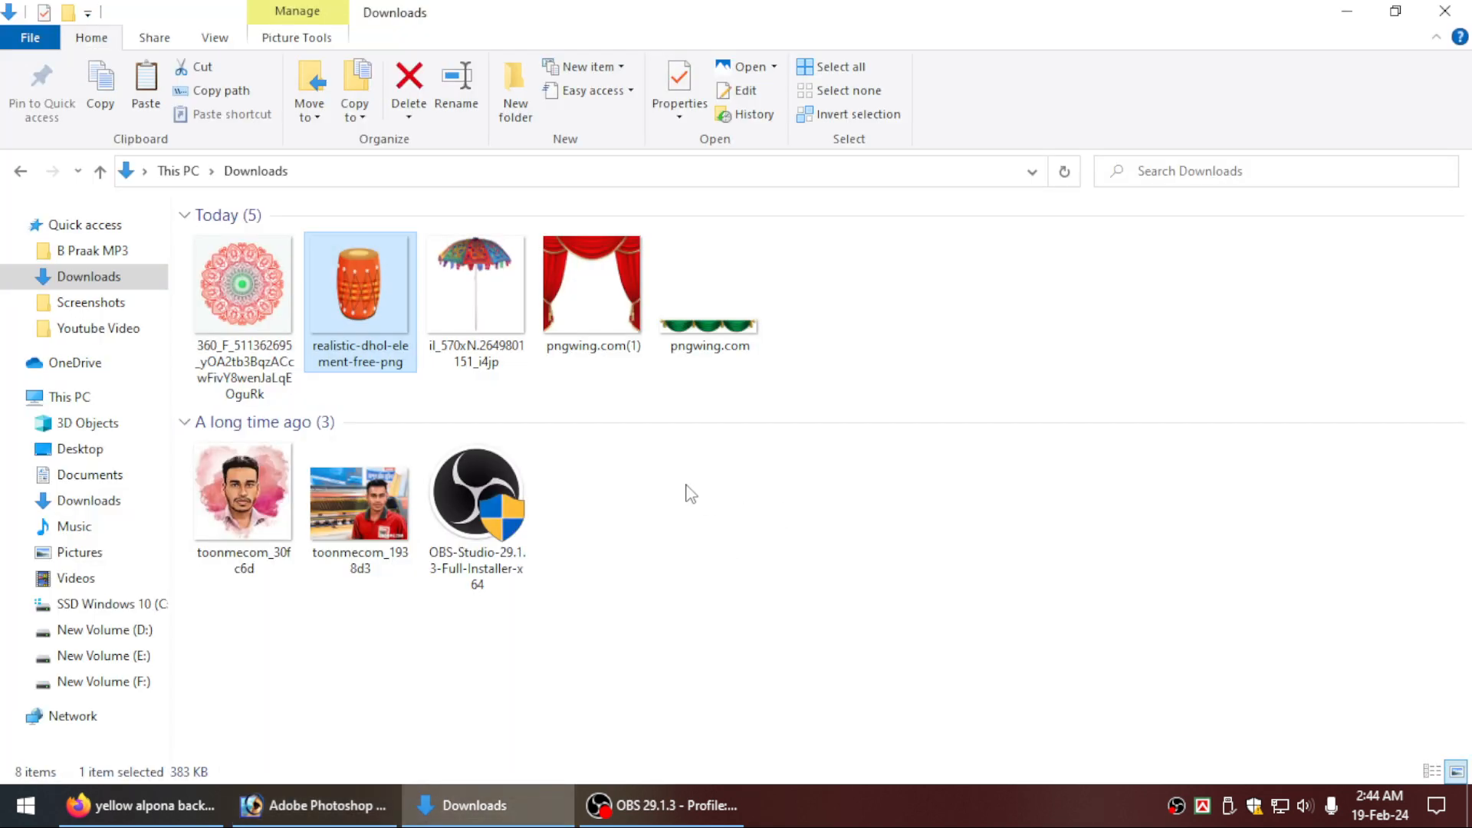
pyautogui.click(322, 806)
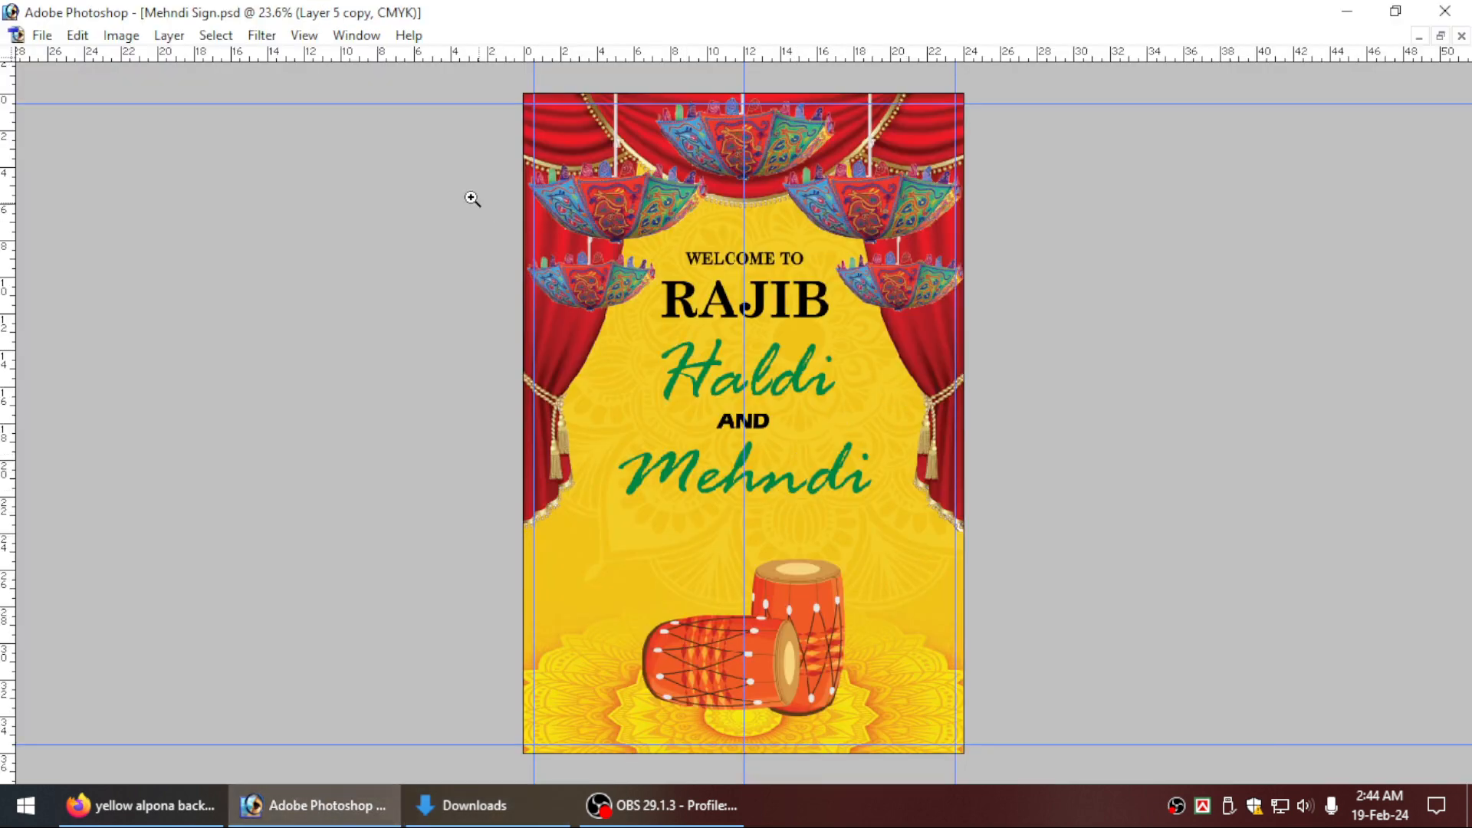
# Move the linked Haldi AND Mehndi text block down and enlarge it to about 16 inches wide, centred on the guide.
pyautogui.scroll(2, 907, 608)
pyautogui.click(808, 450)
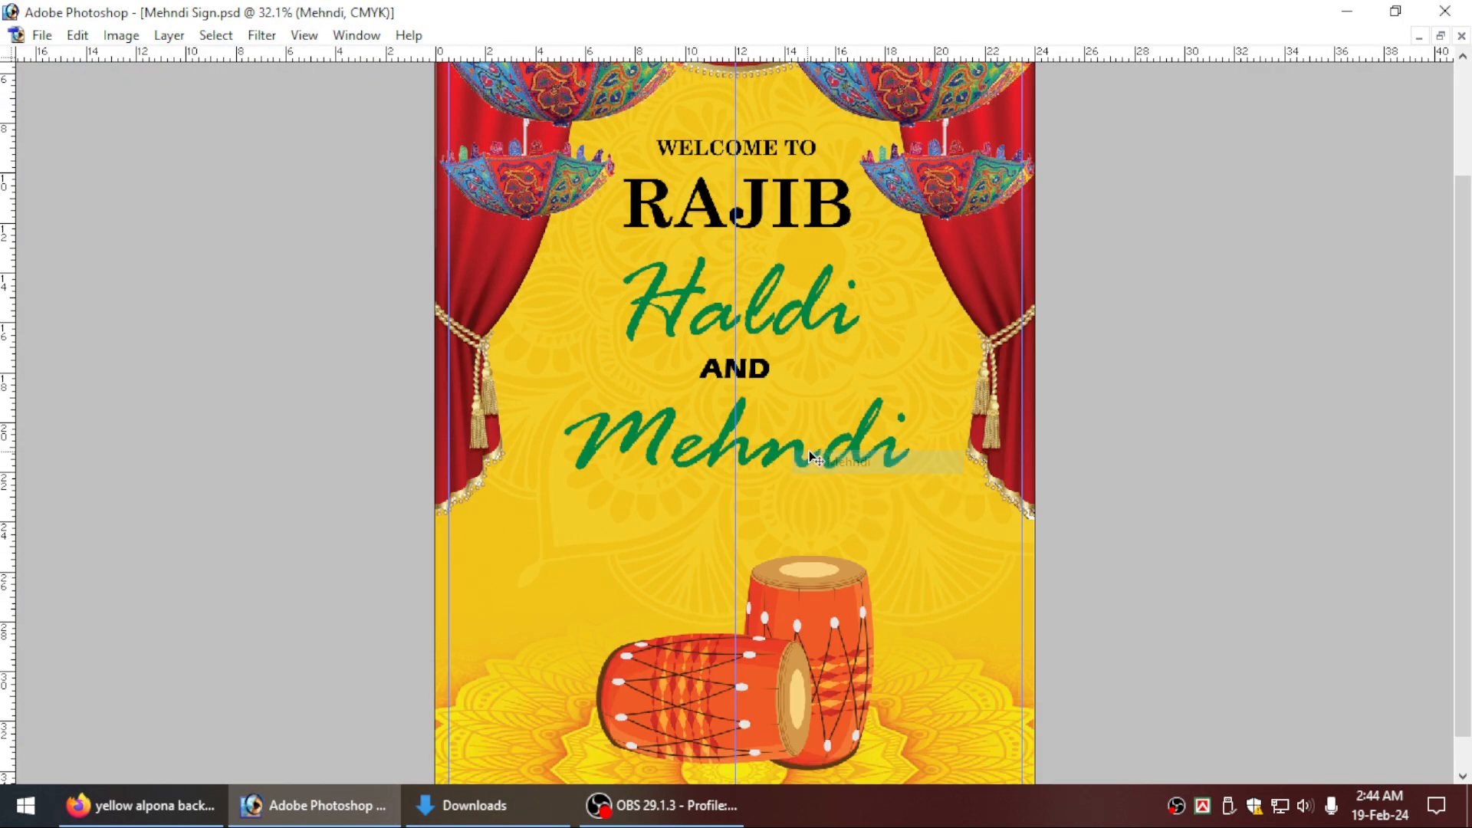
pyautogui.moveTo(837, 434); pyautogui.dragTo(838, 475)
pyautogui.moveTo(903, 512); pyautogui.dragTo(934, 529)
pyautogui.press('Return')
pyautogui.hotkey('ctrl', '0')
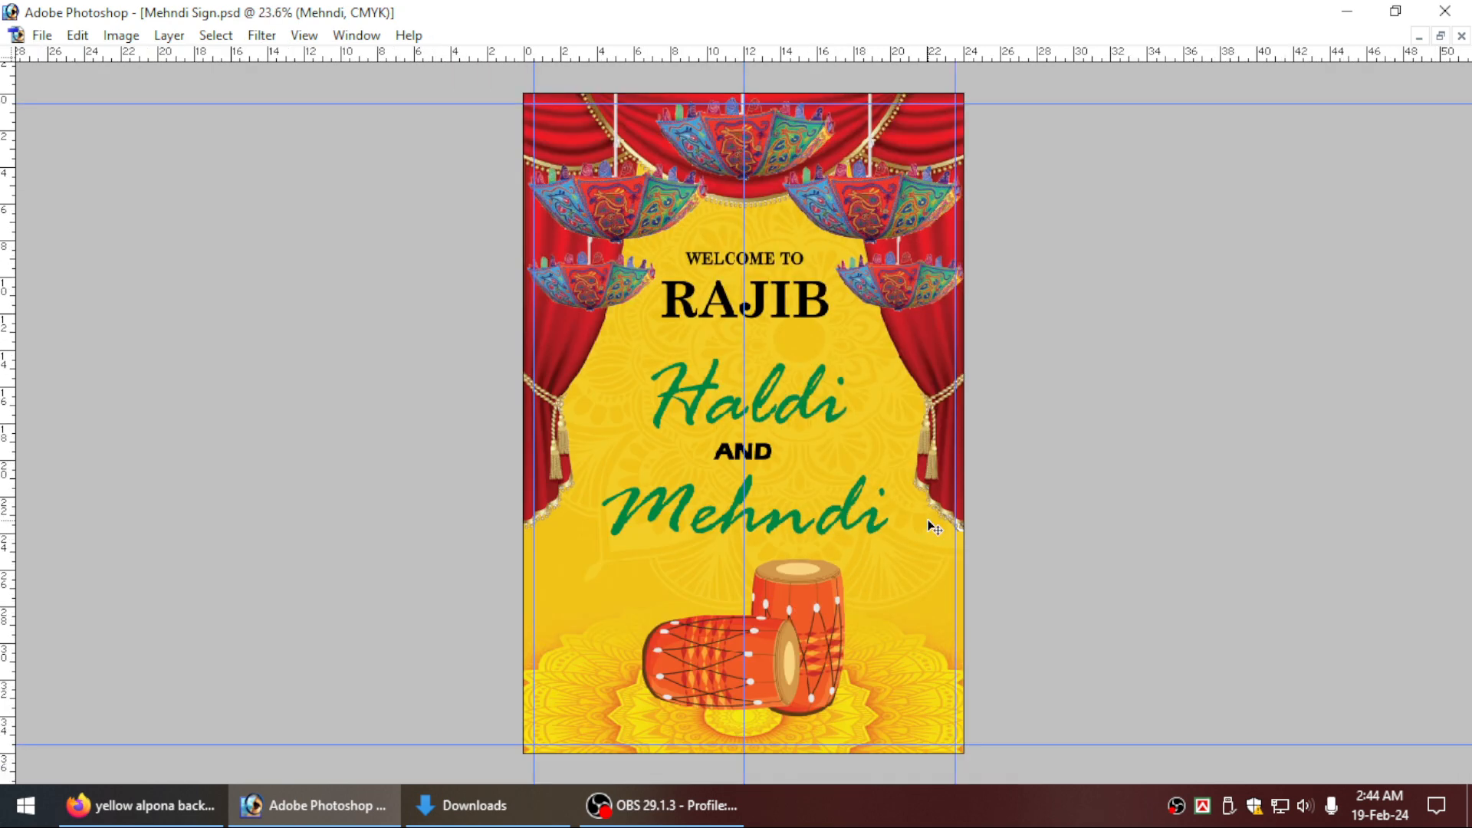
# Enlarge the name below WELCOME TO to about 10 inches wide and shift it slightly down, centred on the guide.
pyautogui.moveTo(579, 261); pyautogui.dragTo(948, 538)
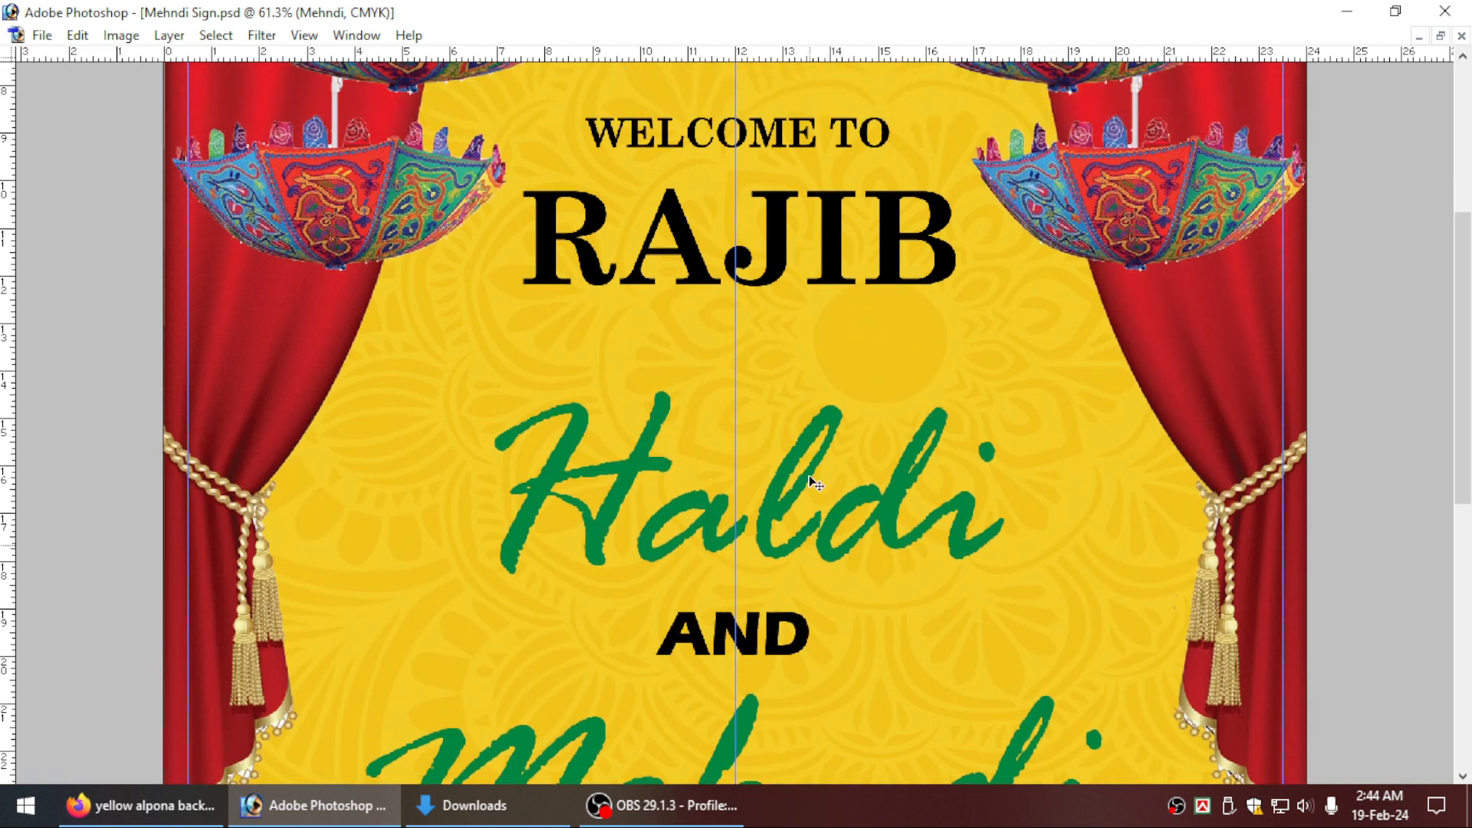
pyautogui.scroll(2, 843, 422)
pyautogui.press('v')
pyautogui.rightClick(769, 301)
pyautogui.click(795, 321)
pyautogui.hotkey('ctrl', 't')
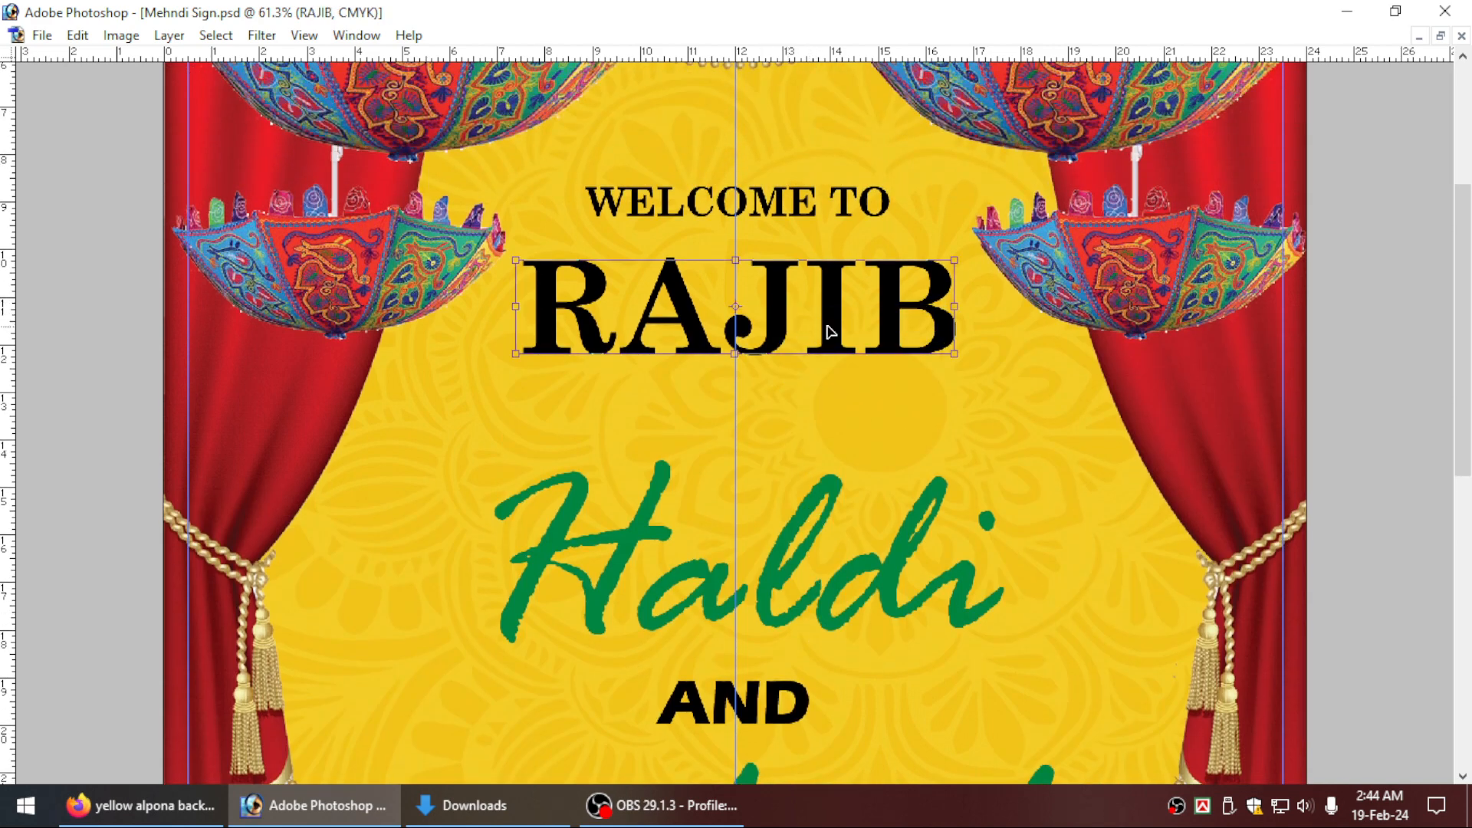
pyautogui.moveTo(954, 355); pyautogui.dragTo(968, 362)
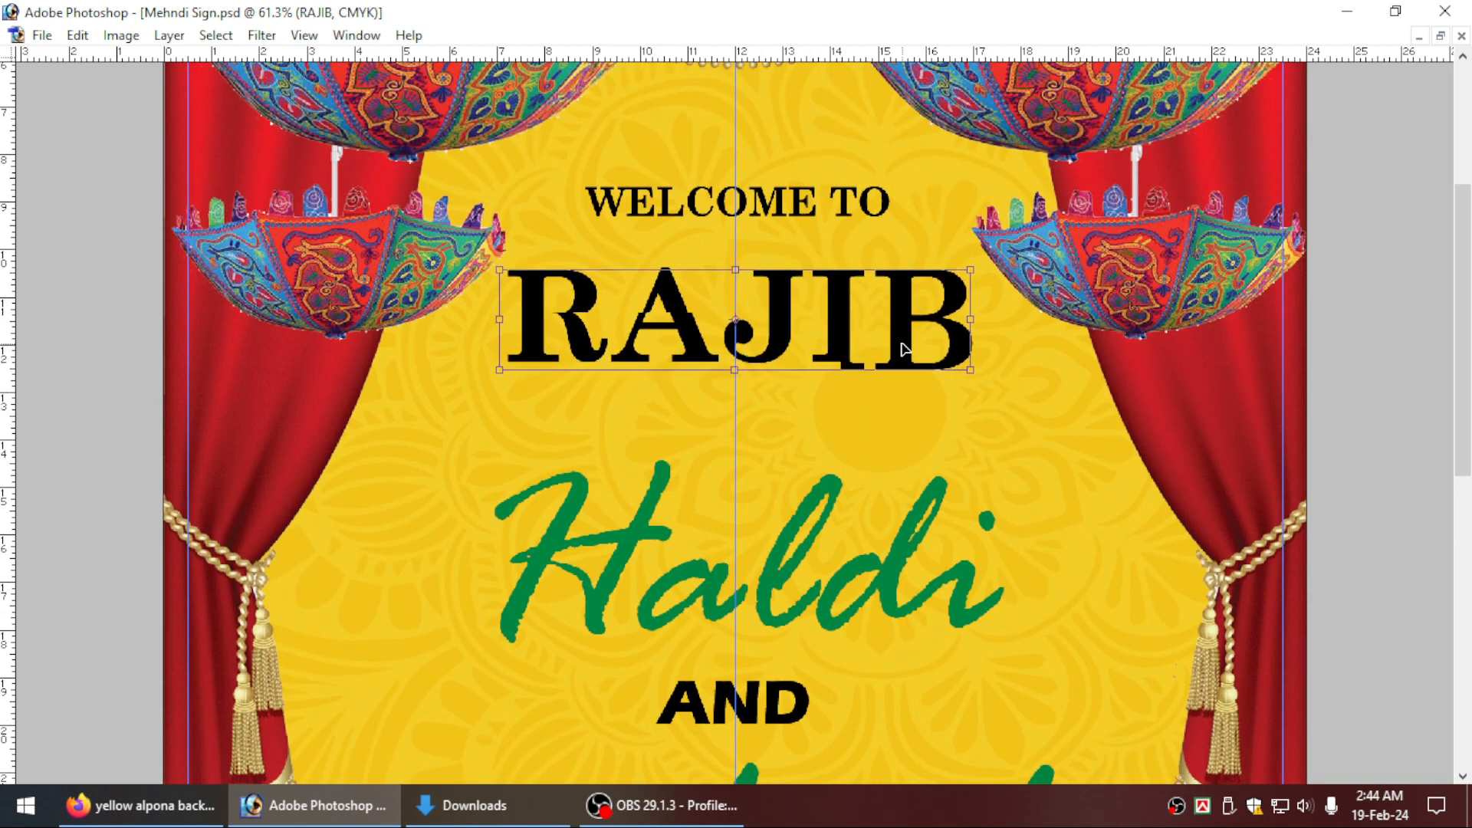
pyautogui.press('Return')
# Enlarge the WELCOME TO text to about 8 inches wide and move it down closer to the name.
pyautogui.scroll(1, 913, 350)
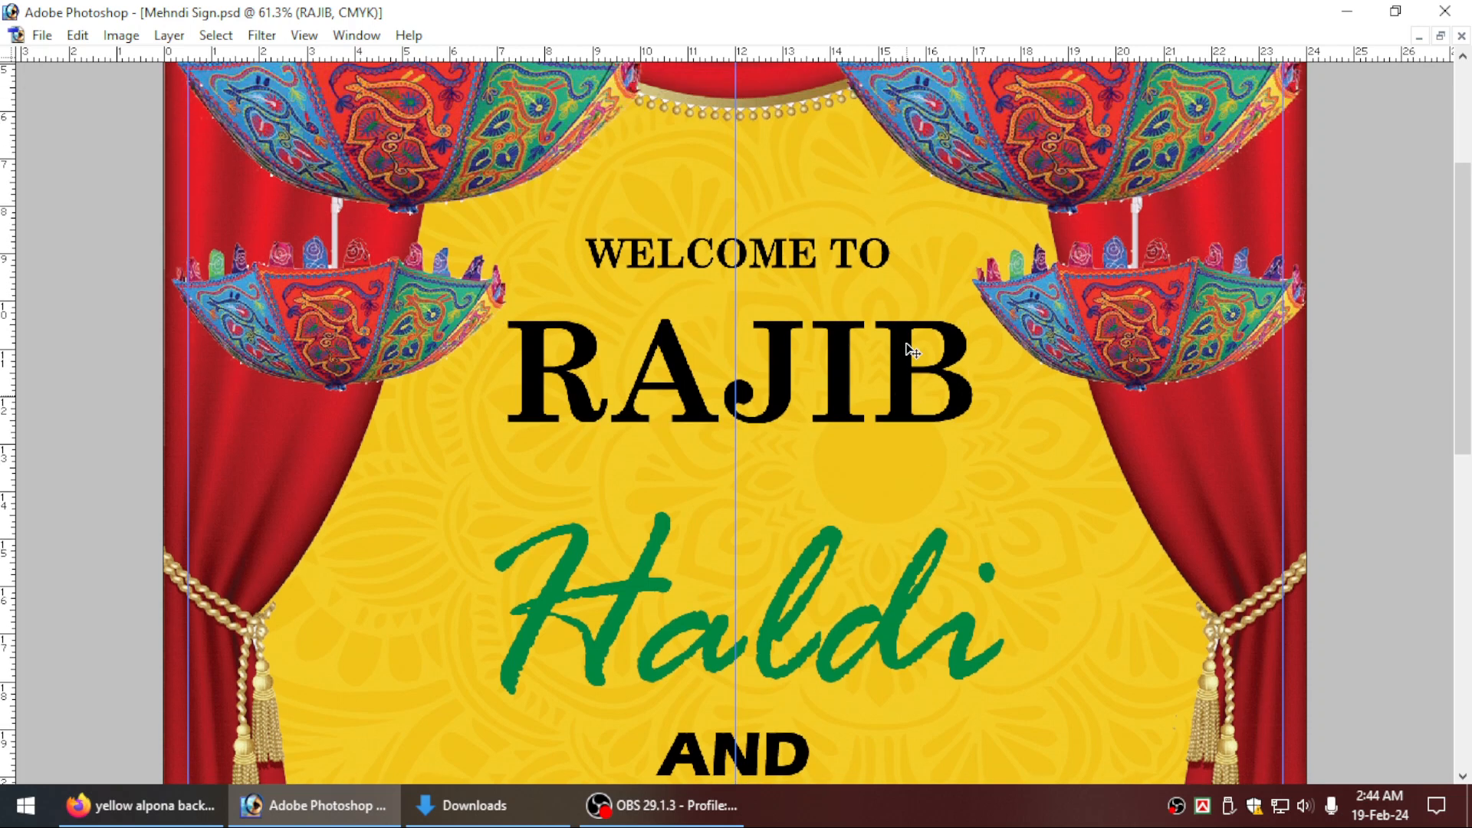
pyautogui.rightClick(798, 256)
pyautogui.click(809, 265)
pyautogui.hotkey('ctrl', 't')
pyautogui.moveTo(884, 266); pyautogui.dragTo(843, 282)
pyautogui.press('Return')
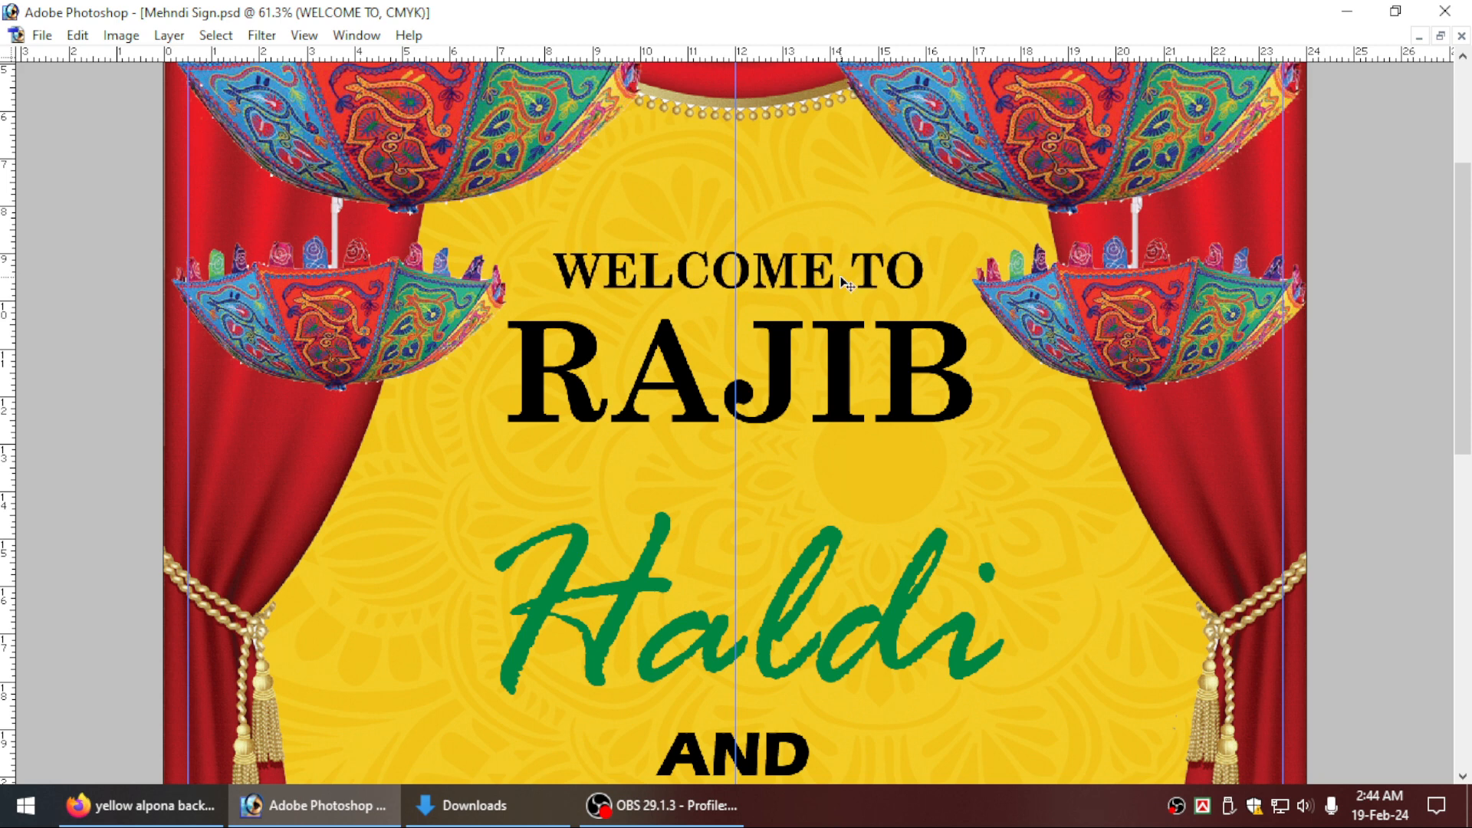
pyautogui.hotkey('ctrl', '0')
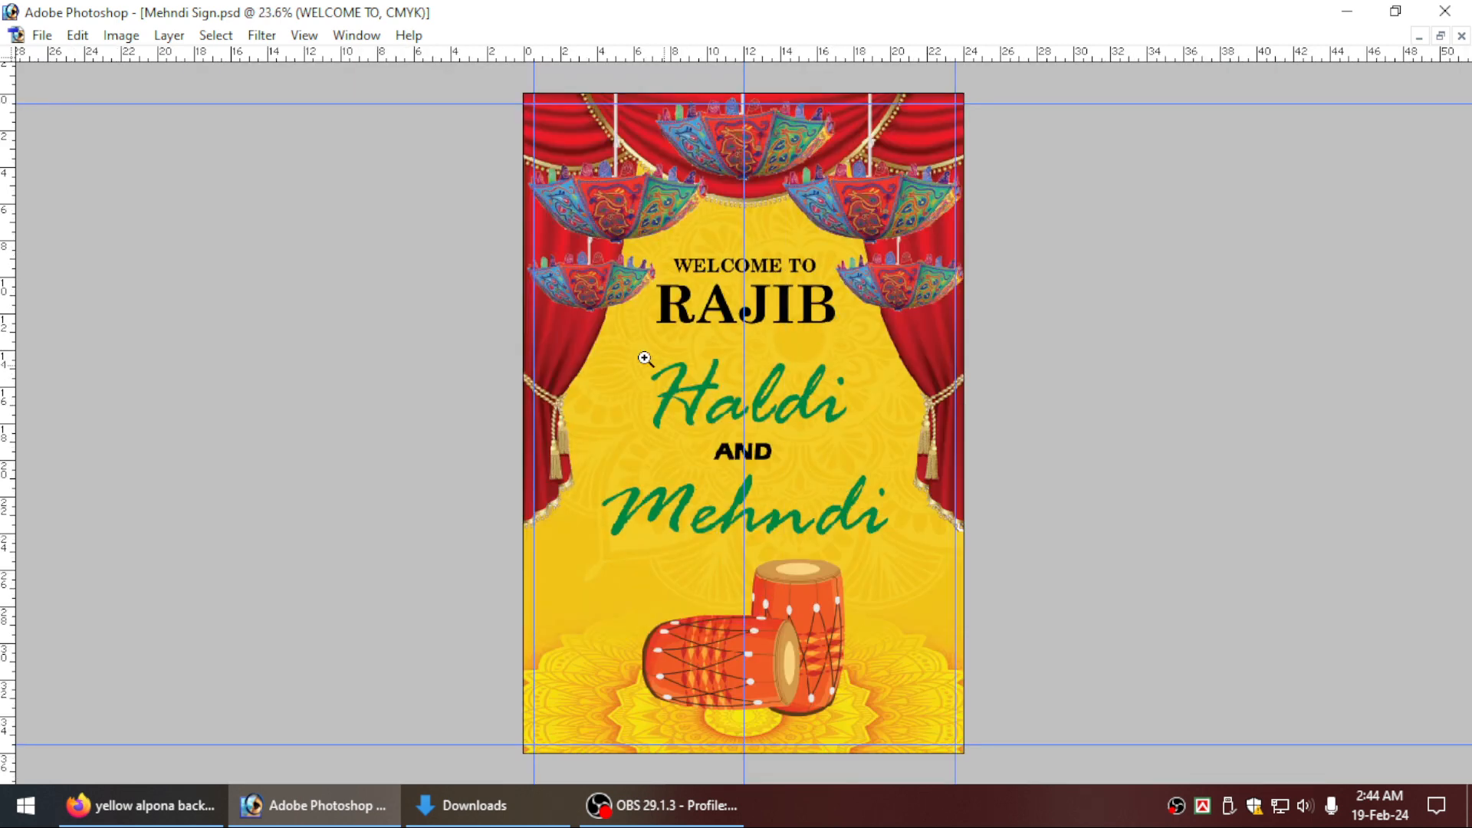
# Show the hidden tool panels and recolour the Haldi text red with CMYK values 0, 100, 100, 0.
pyautogui.moveTo(562, 308); pyautogui.dragTo(1119, 673)
pyautogui.scroll(5, 868, 555)
pyautogui.press('Tab')
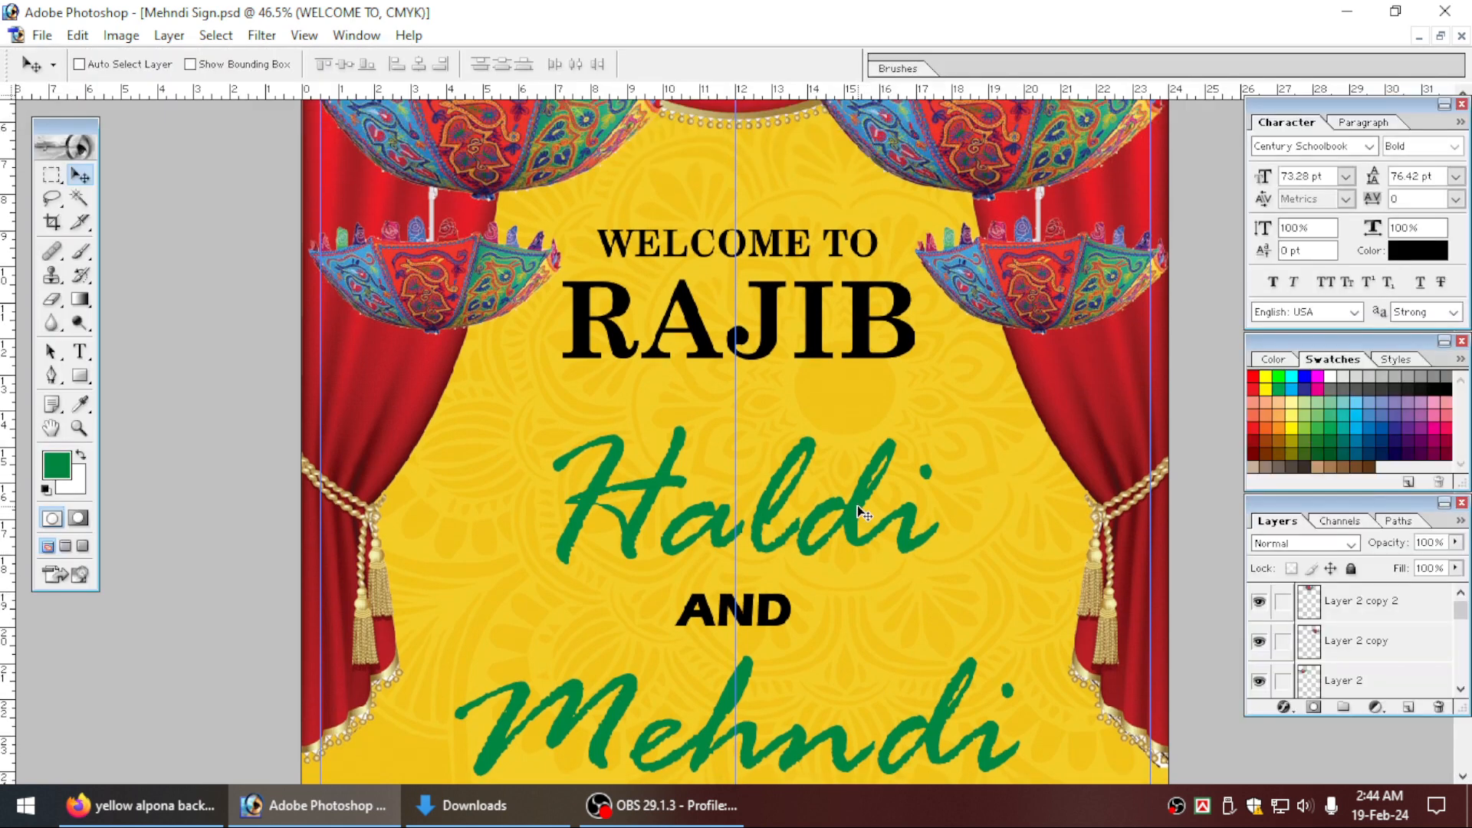
pyautogui.rightClick(856, 505)
pyautogui.click(882, 520)
pyautogui.rightClick(865, 508)
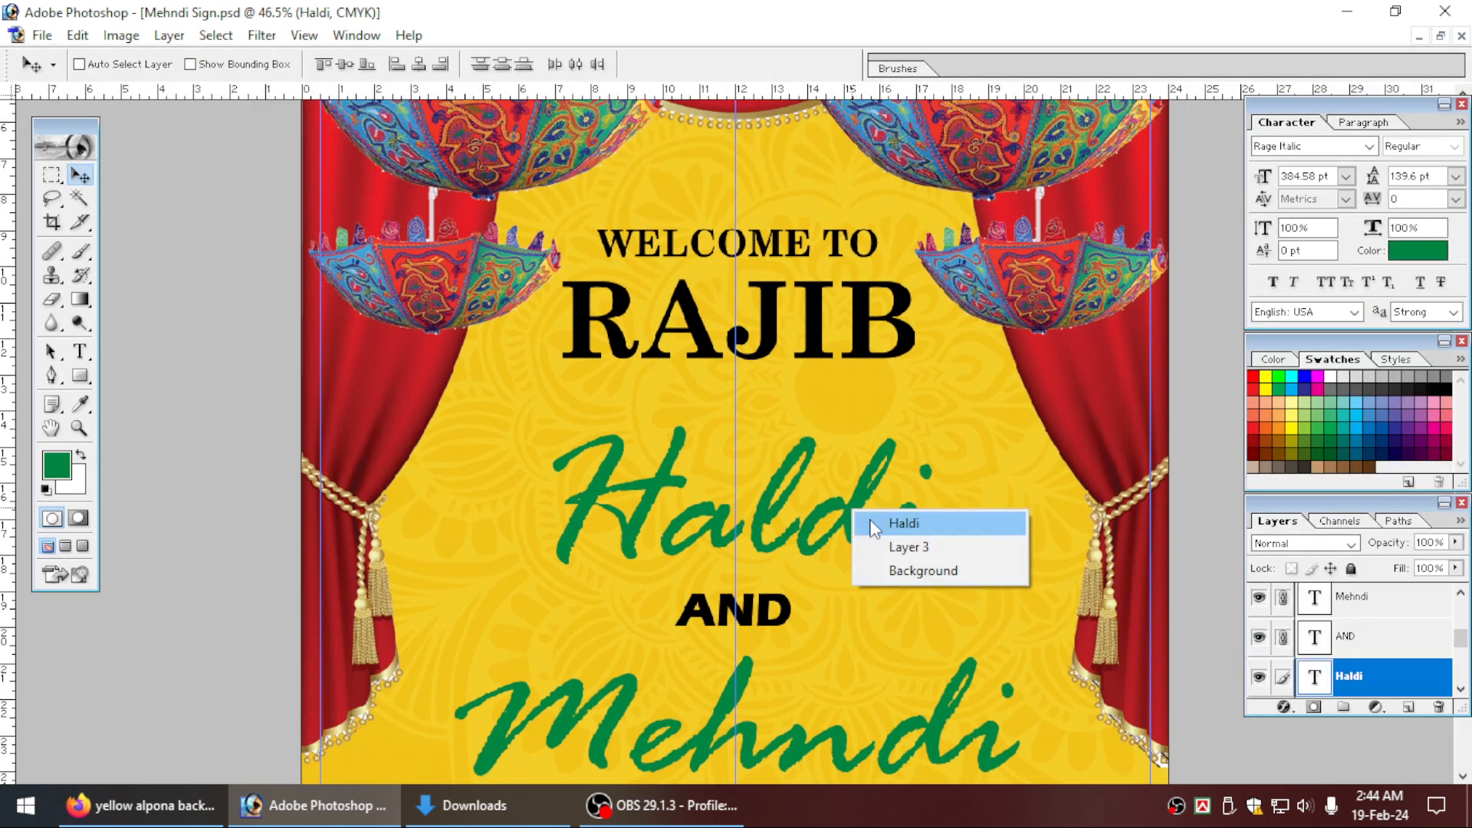
pyautogui.click(882, 520)
pyautogui.click(55, 464)
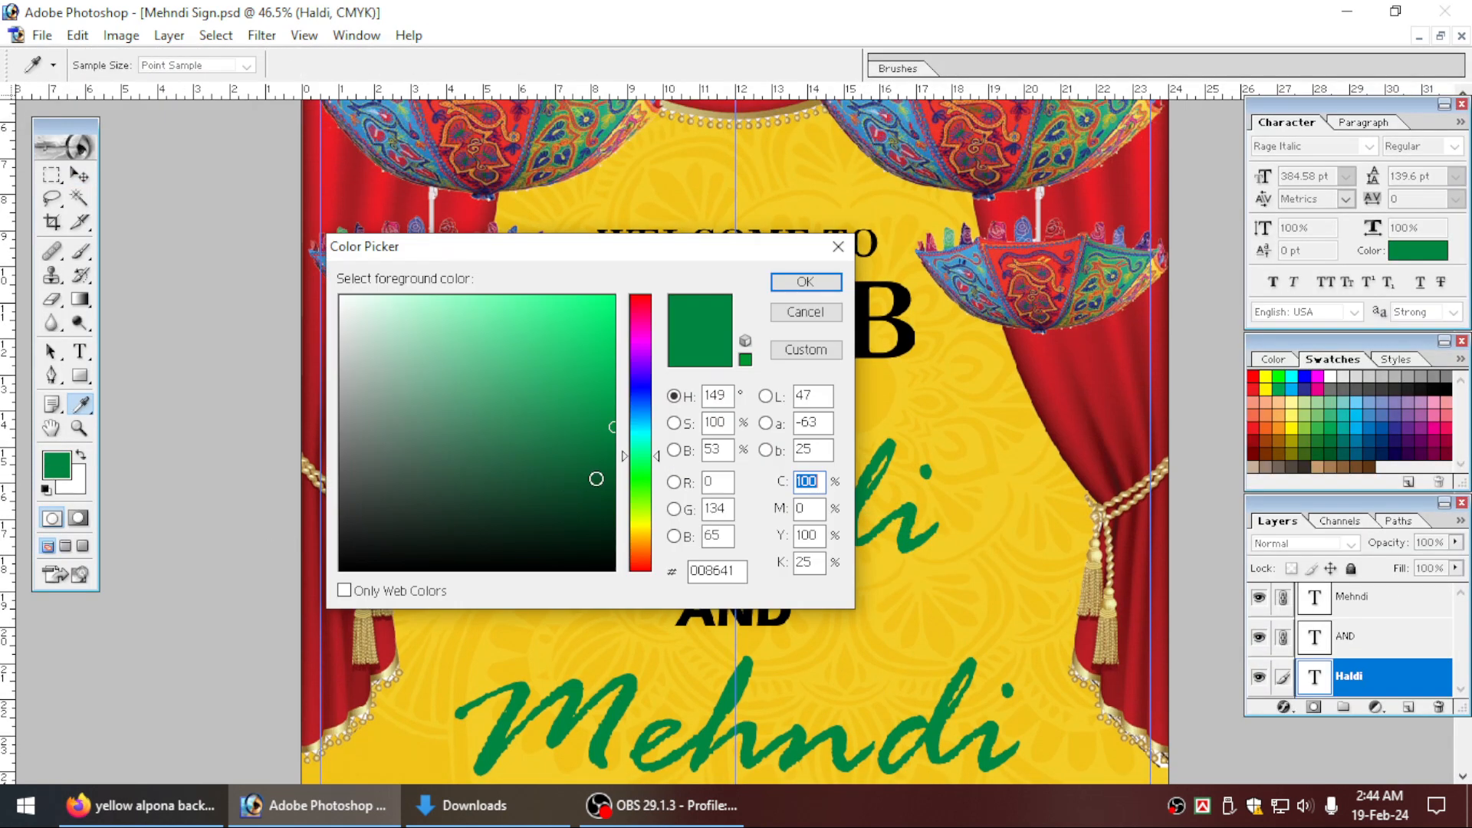
pyautogui.write('0')
pyautogui.press('Tab')
pyautogui.write('100')
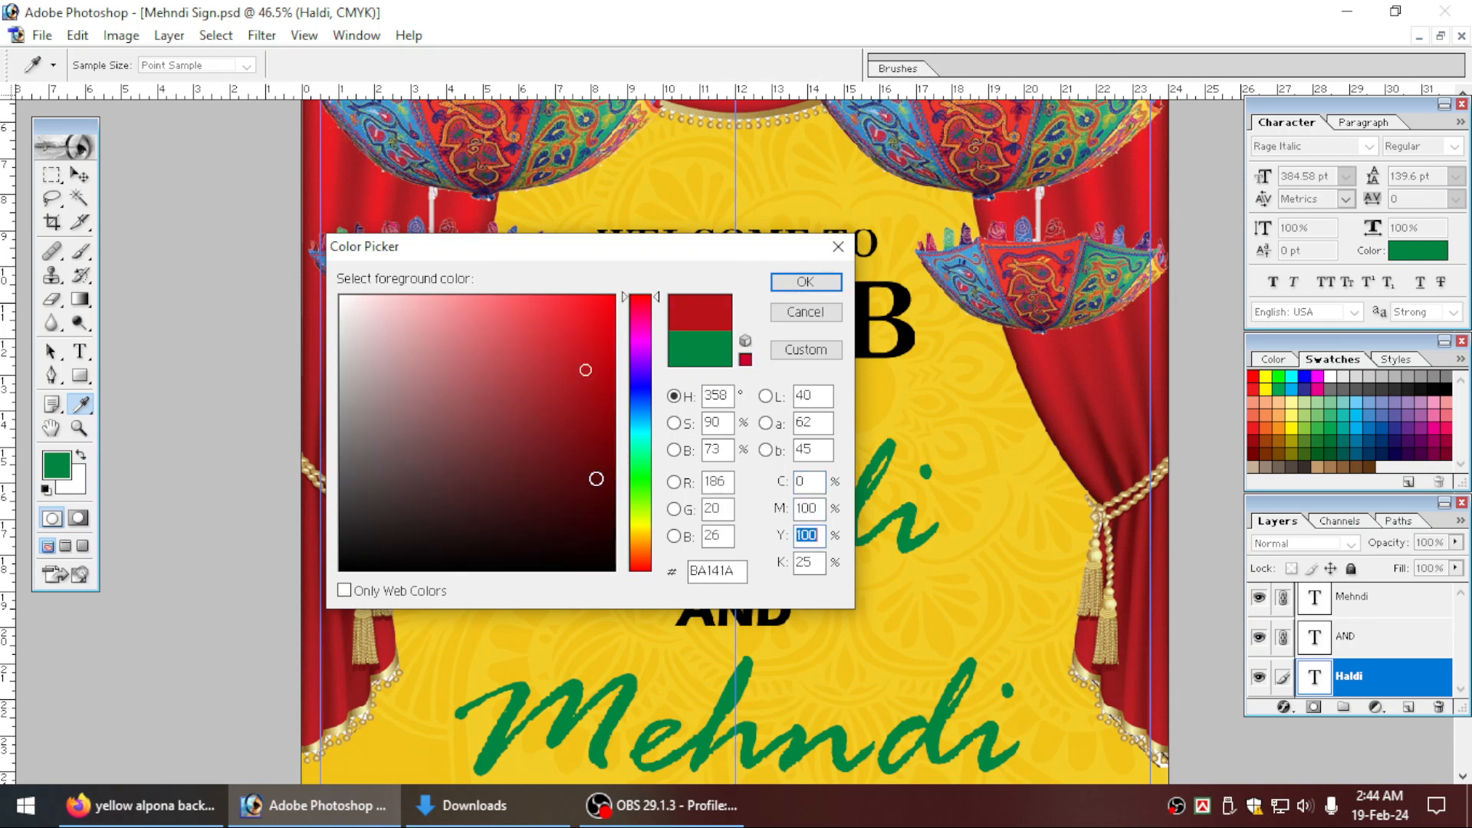
pyautogui.press('Tab')
pyautogui.press('Tab')
pyautogui.write('0')
pyautogui.press('Return')
pyautogui.hotkey('alt', 'BackSpace')
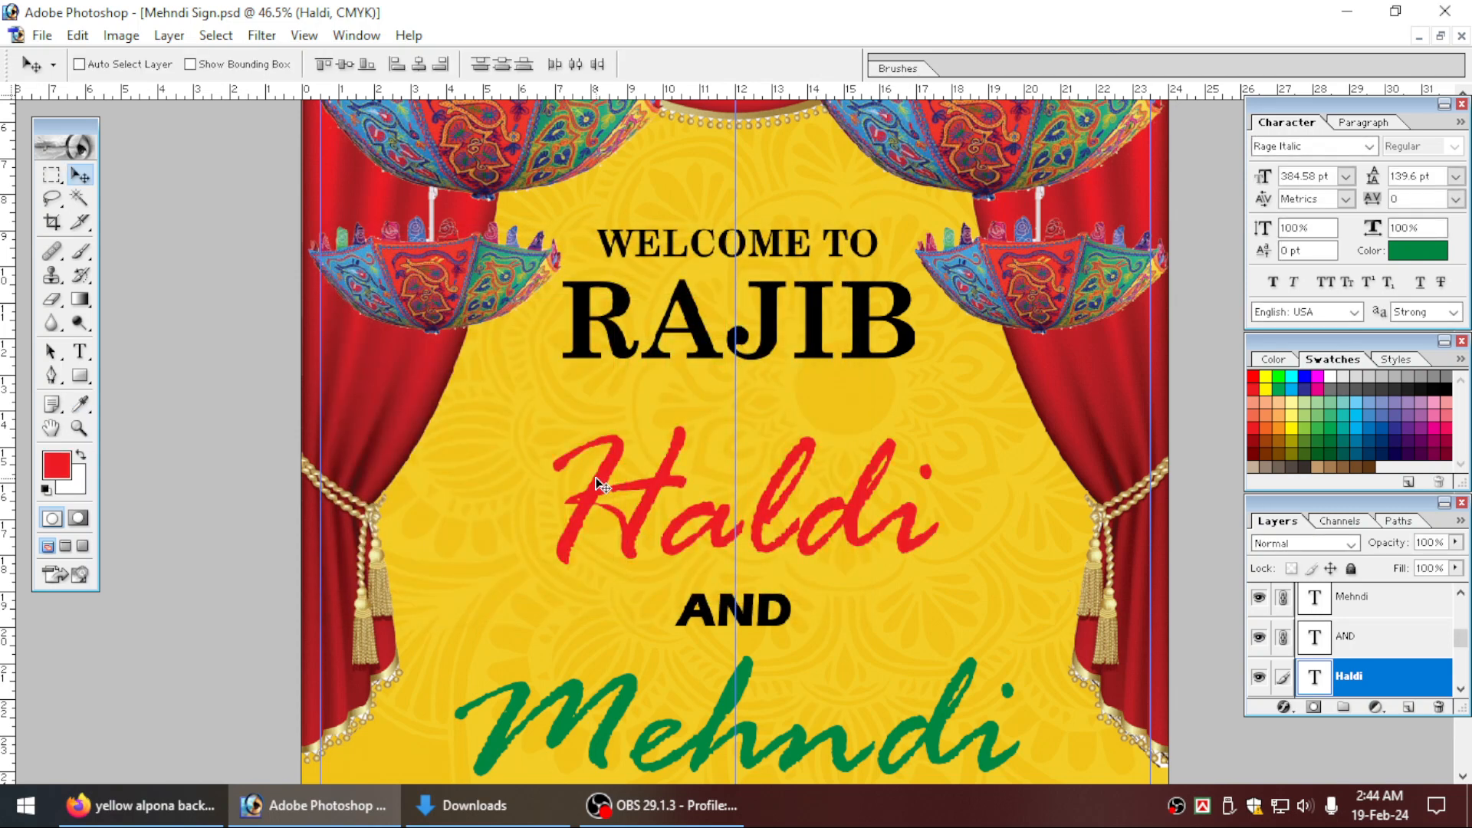
# Recolour the Mehndi text with the same red and make the AND text layer active.
pyautogui.hotkey('ctrl', '-')
pyautogui.scroll(-1, 776, 582)
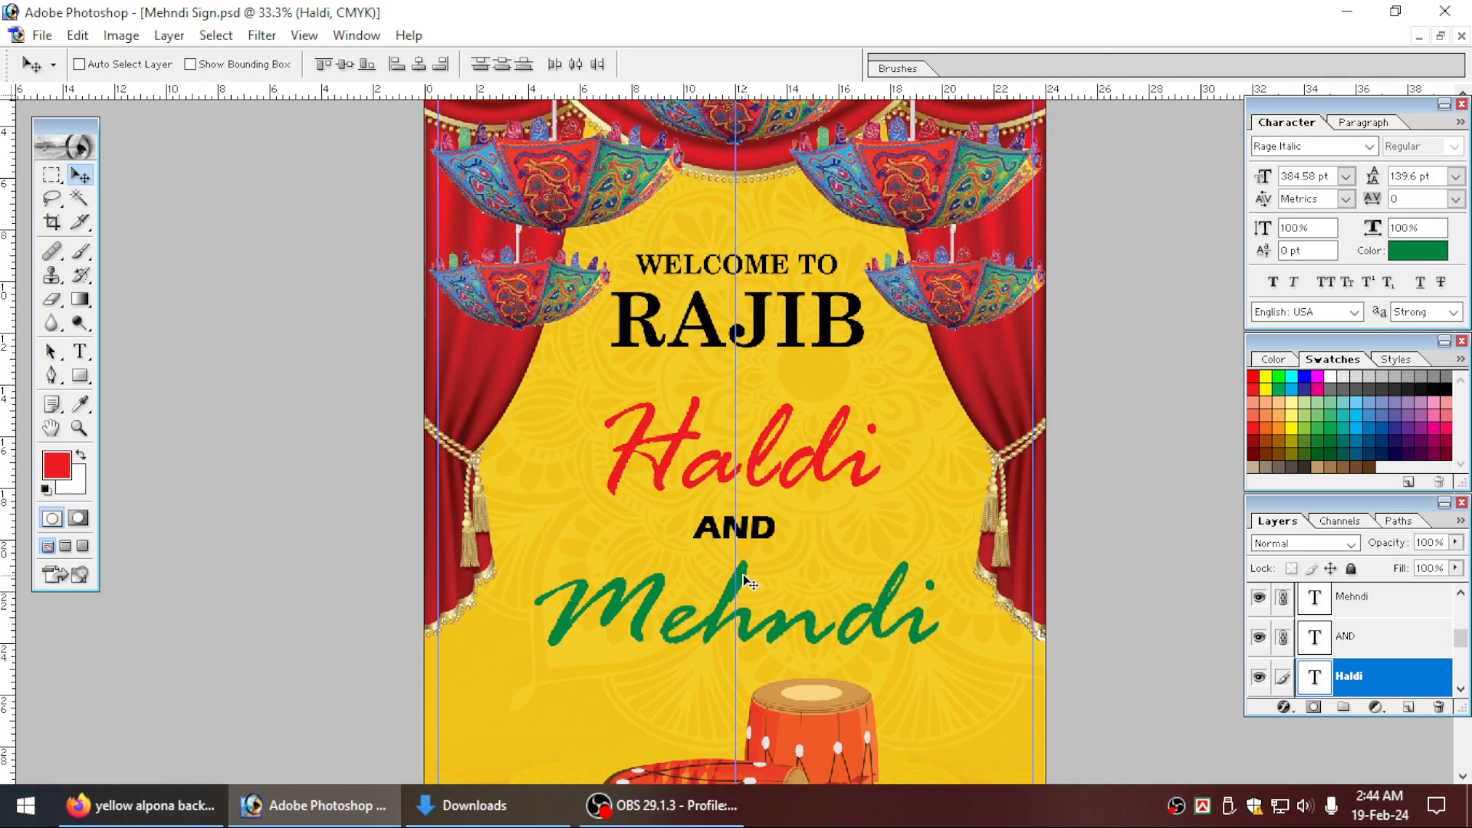
pyautogui.rightClick(743, 581)
pyautogui.click(767, 590)
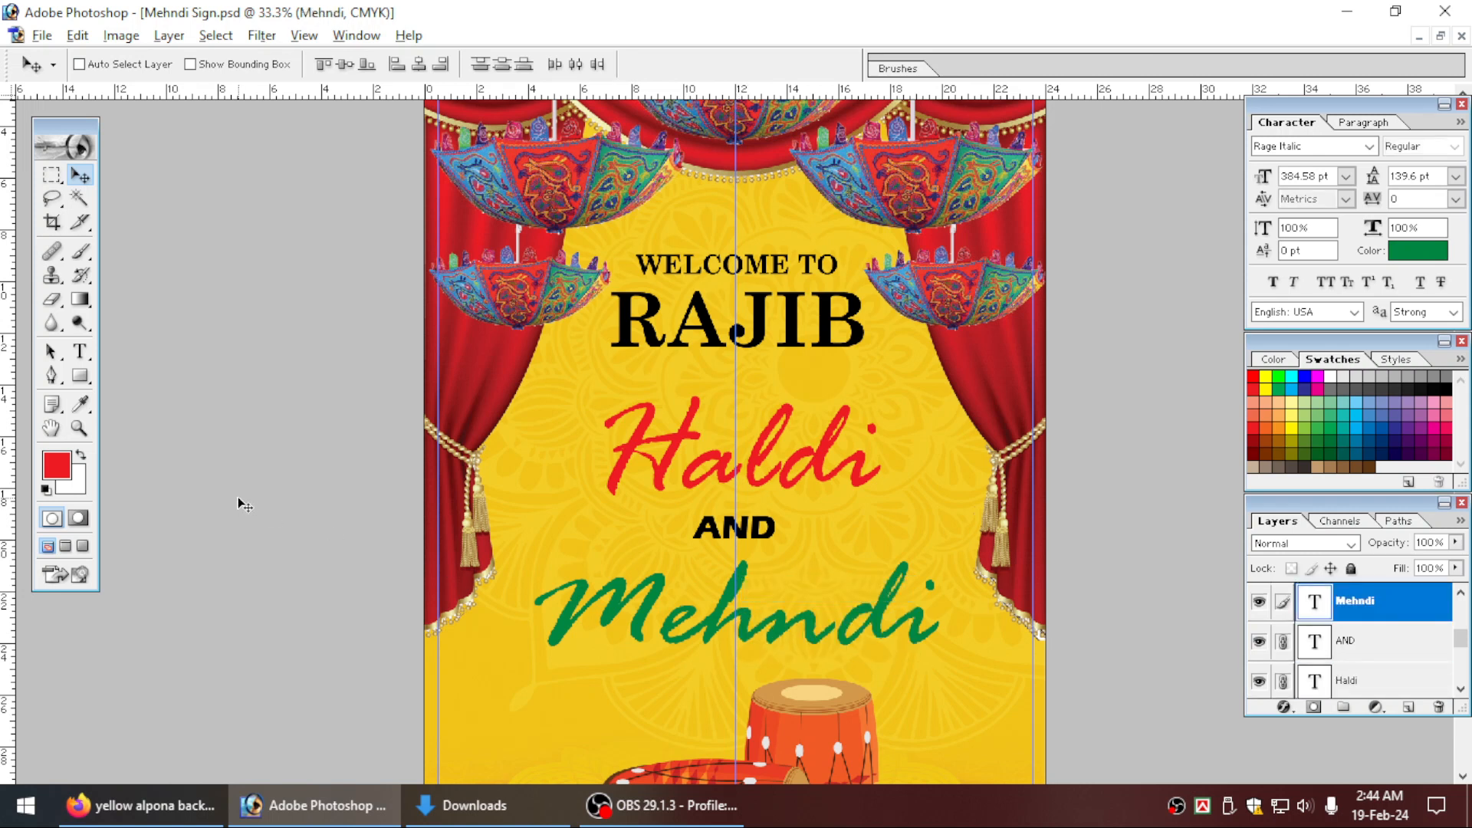
pyautogui.hotkey('alt', 'BackSpace')
pyautogui.click(773, 545)
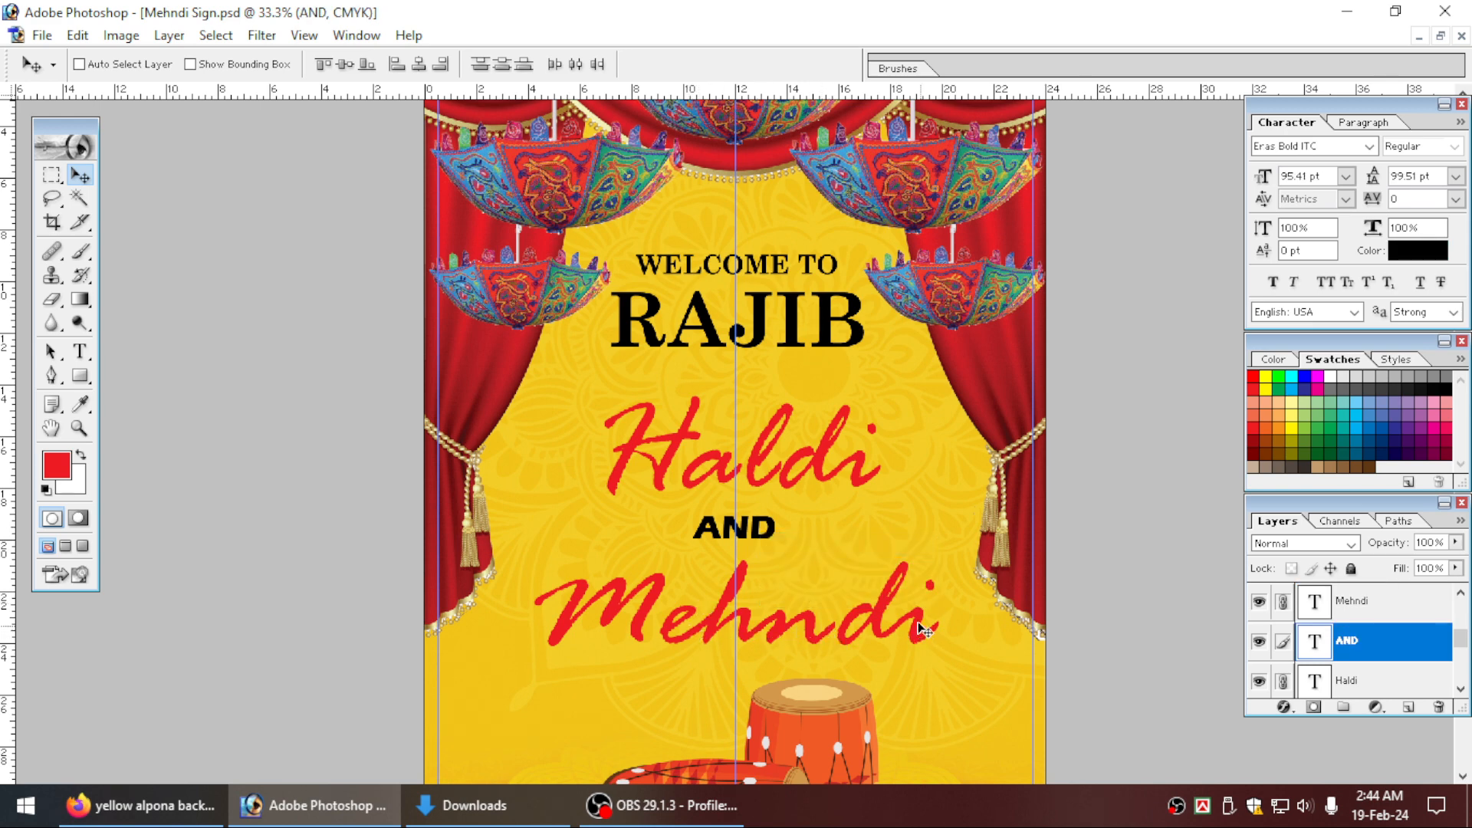
pyautogui.hotkey('ctrl', '0')
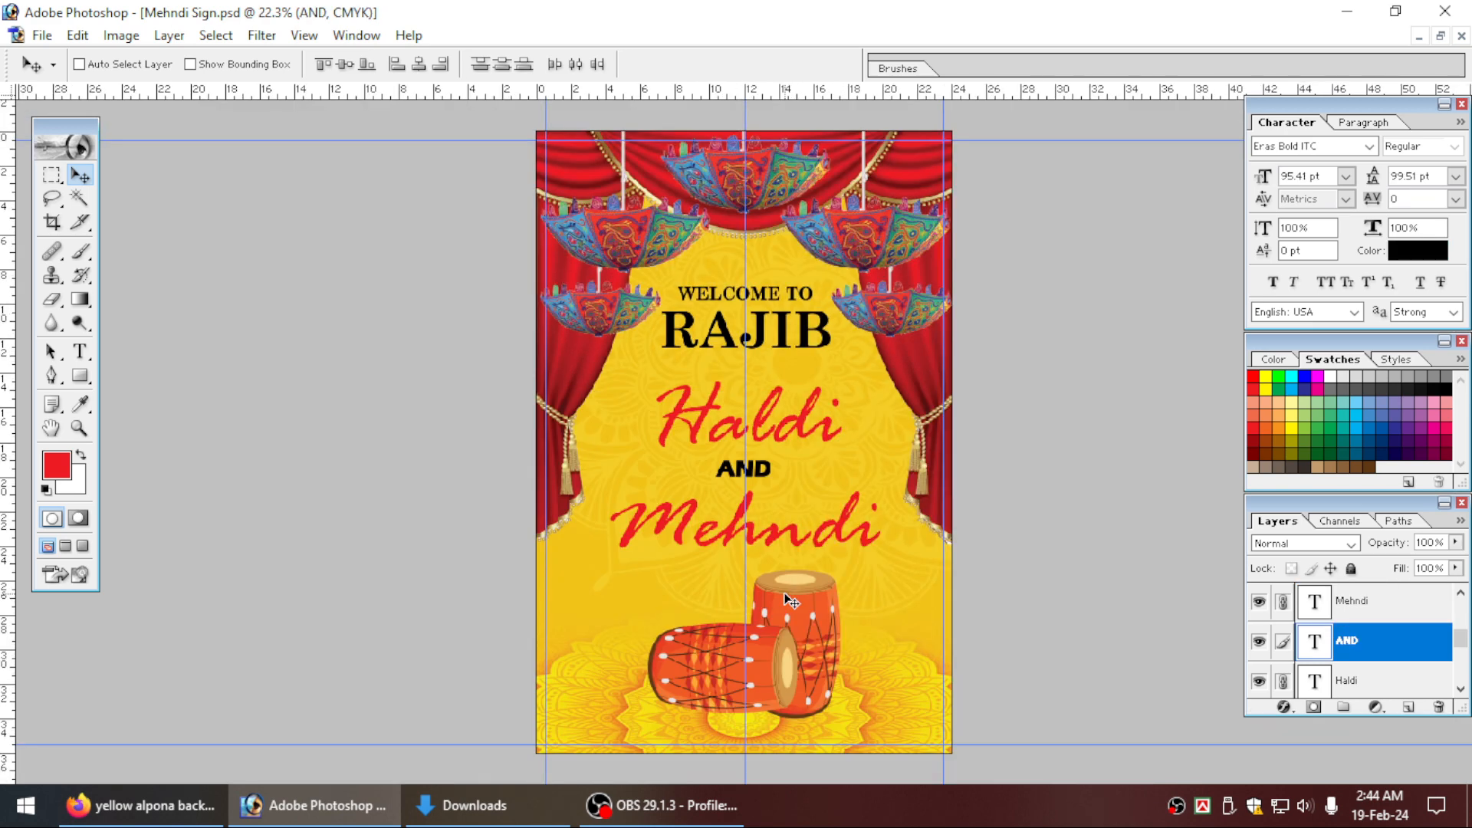
# Select the Haldi layer and move its linked Haldi AND Mehndi text block up slightly toward the name.
pyautogui.click(784, 593)
pyautogui.moveTo(567, 344); pyautogui.dragTo(922, 613)
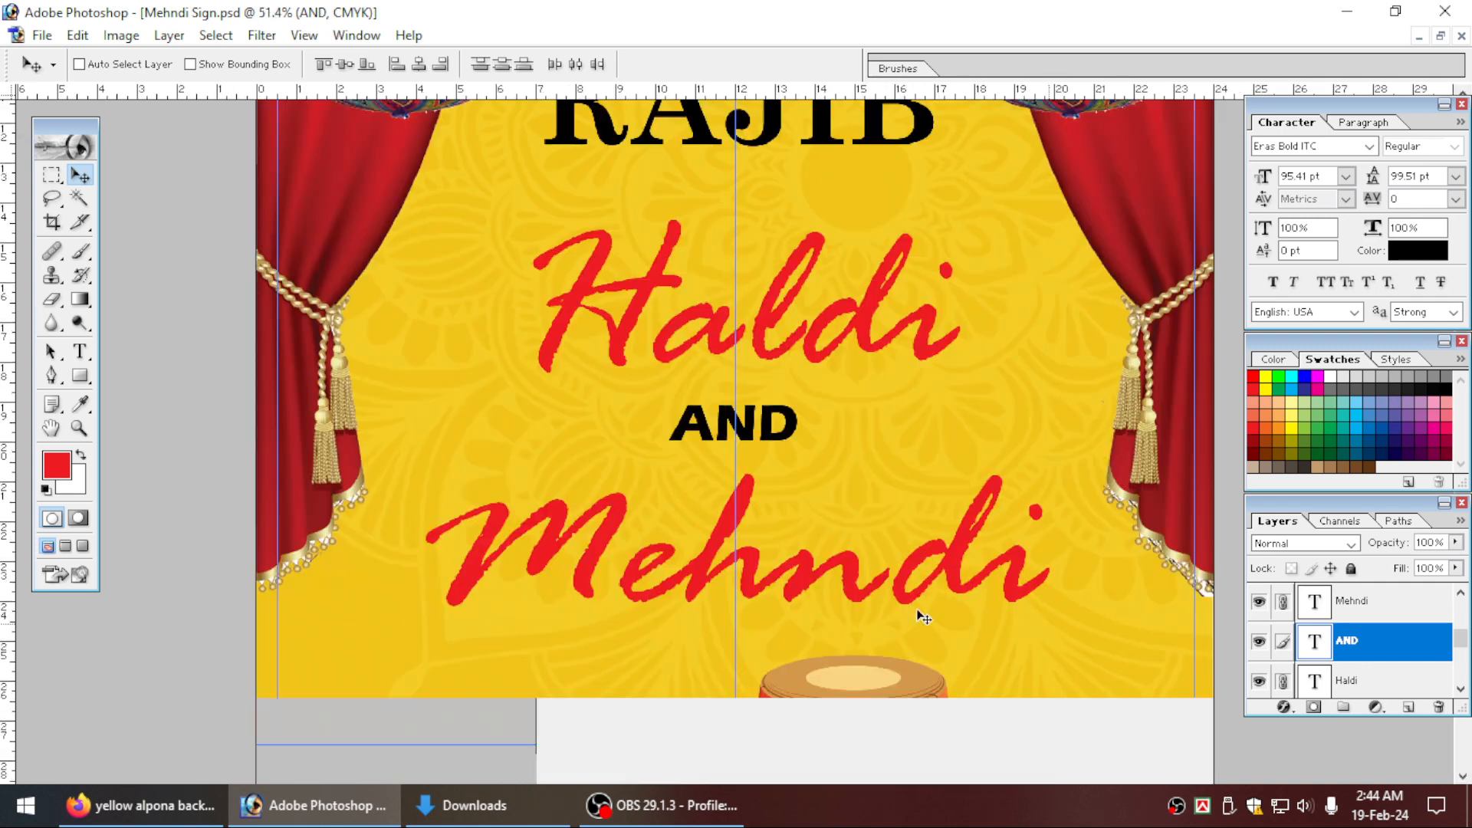
pyautogui.scroll(5, 913, 607)
pyautogui.rightClick(863, 480)
pyautogui.click(913, 493)
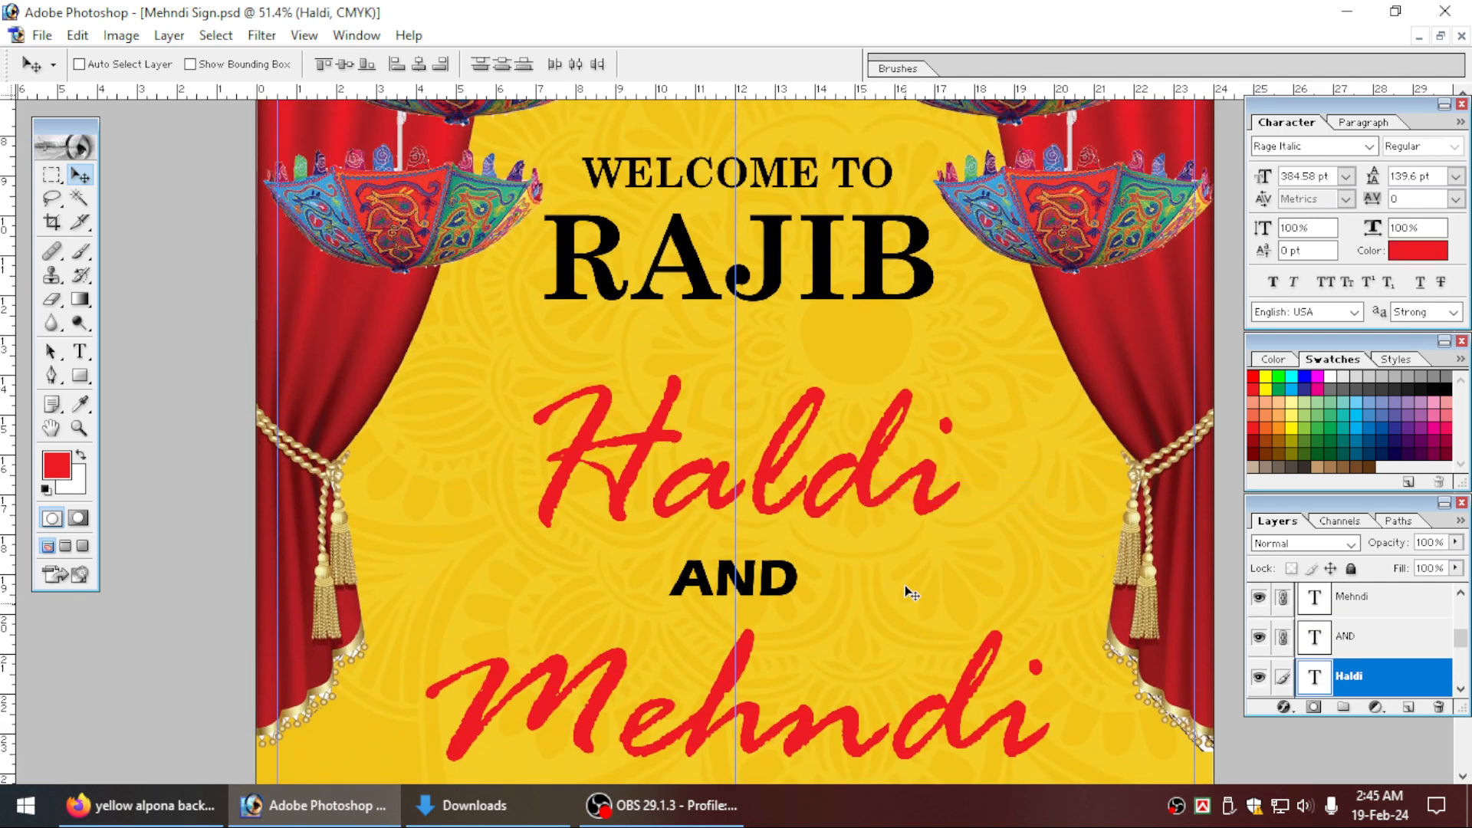
pyautogui.scroll(2, 902, 587)
pyautogui.hotkey('ctrl', 't')
pyautogui.moveTo(890, 607); pyautogui.dragTo(889, 601)
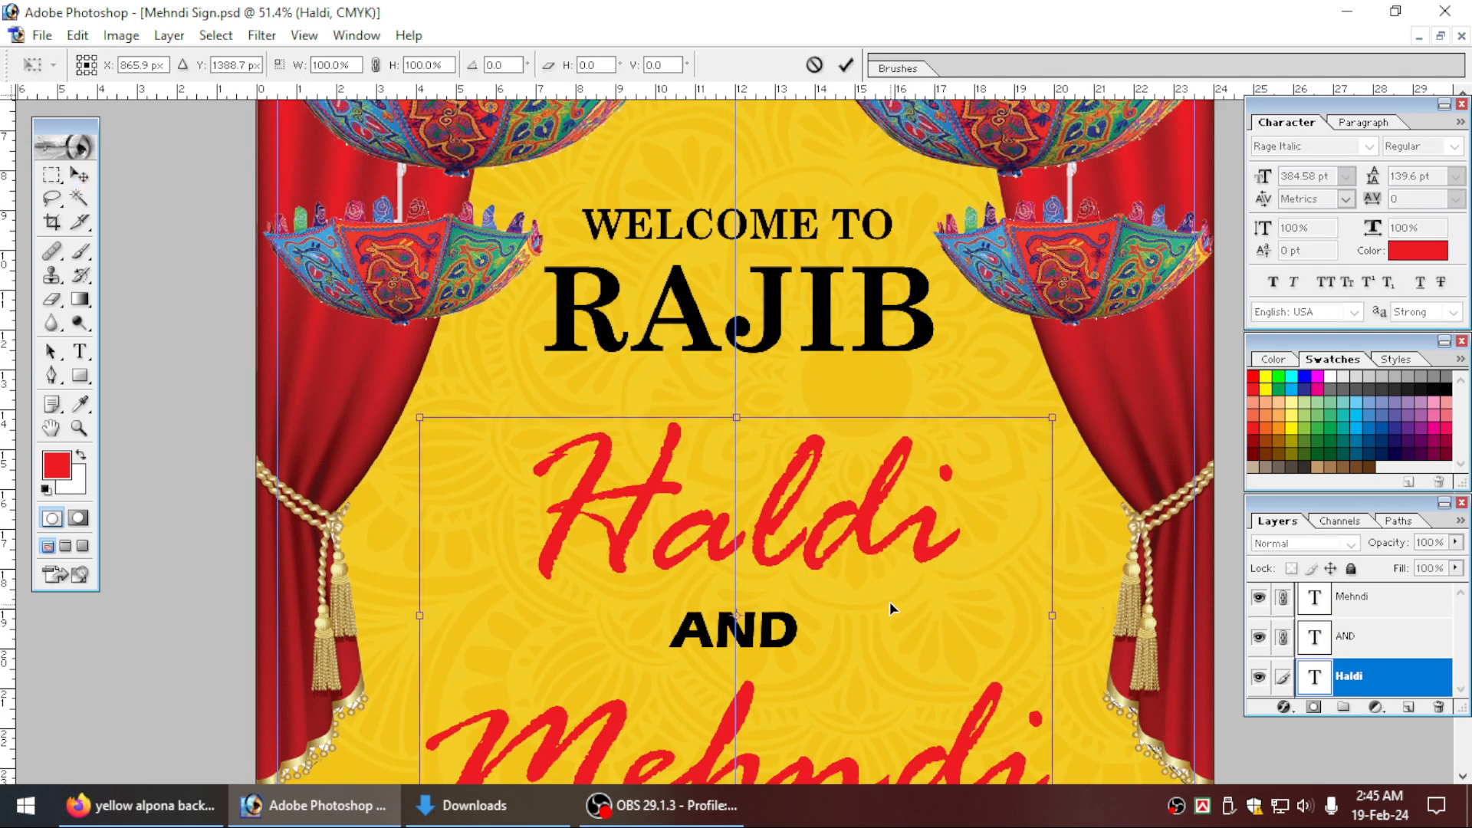
pyautogui.hotkey('ctrl', '-')
pyautogui.hotkey('ctrl', '-')
pyautogui.press('Return')
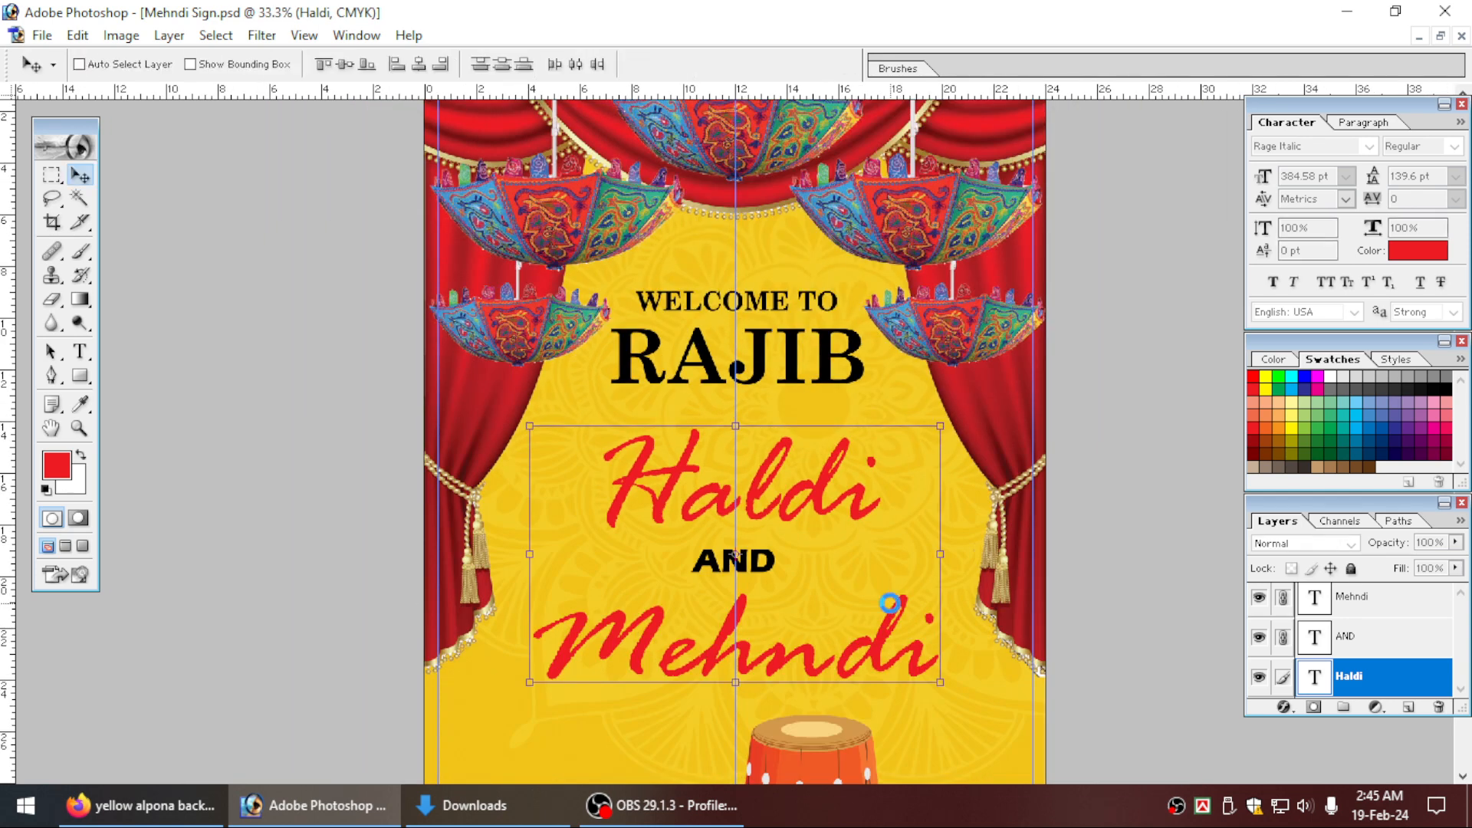
# Raise the linked Haldi AND Mehndi text by about another 0.3 inch to open more space above the dhols.
pyautogui.hotkey('ctrl', '0')
pyautogui.hotkey('ctrl', '+')
pyautogui.hotkey('ctrl', '+')
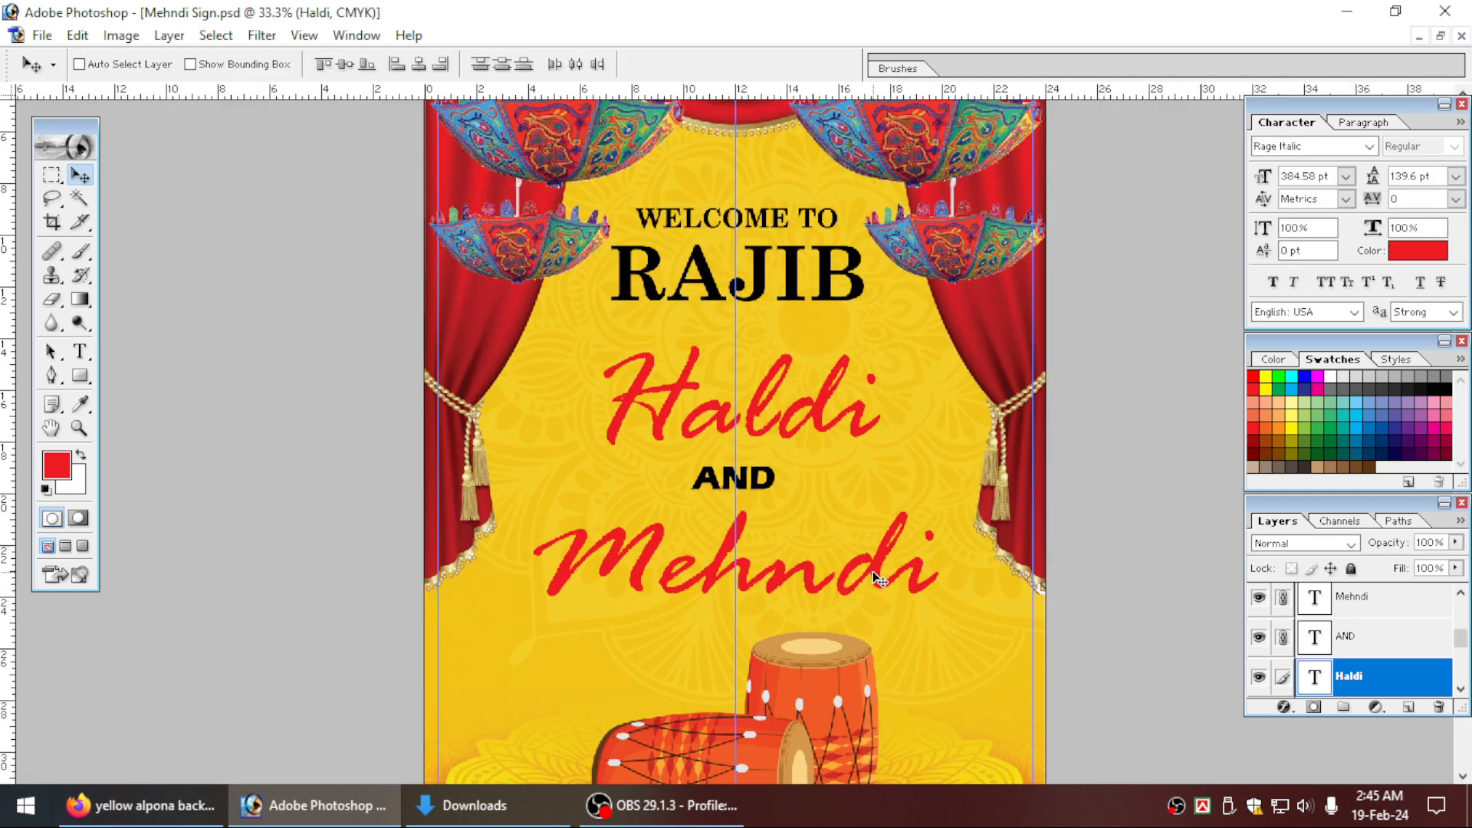
pyautogui.moveTo(847, 550); pyautogui.dragTo(845, 542)
pyautogui.hotkey('ctrl', '+')
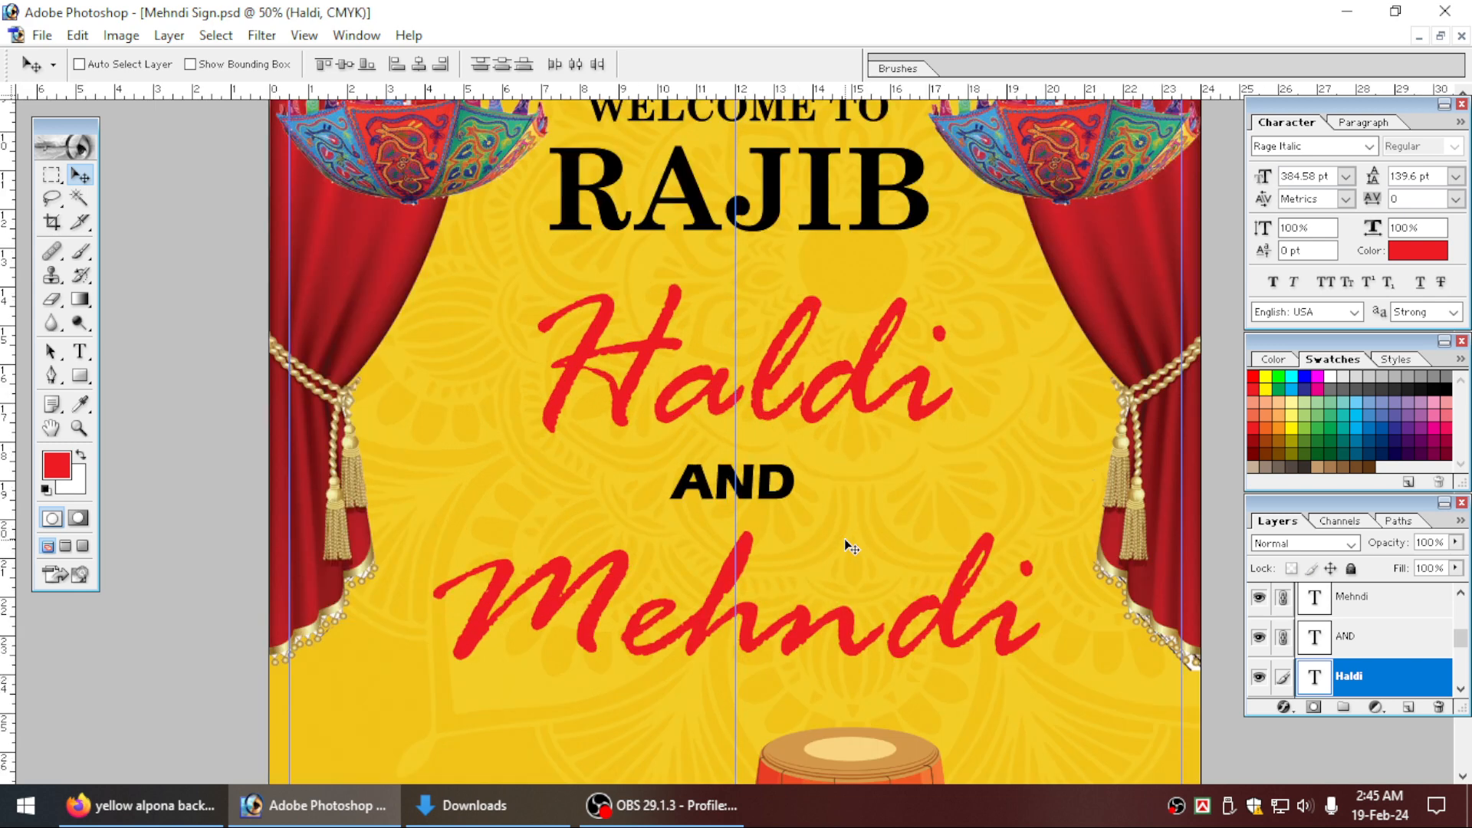
pyautogui.moveTo(782, 480); pyautogui.dragTo(795, 541)
pyautogui.scroll(3, 802, 563)
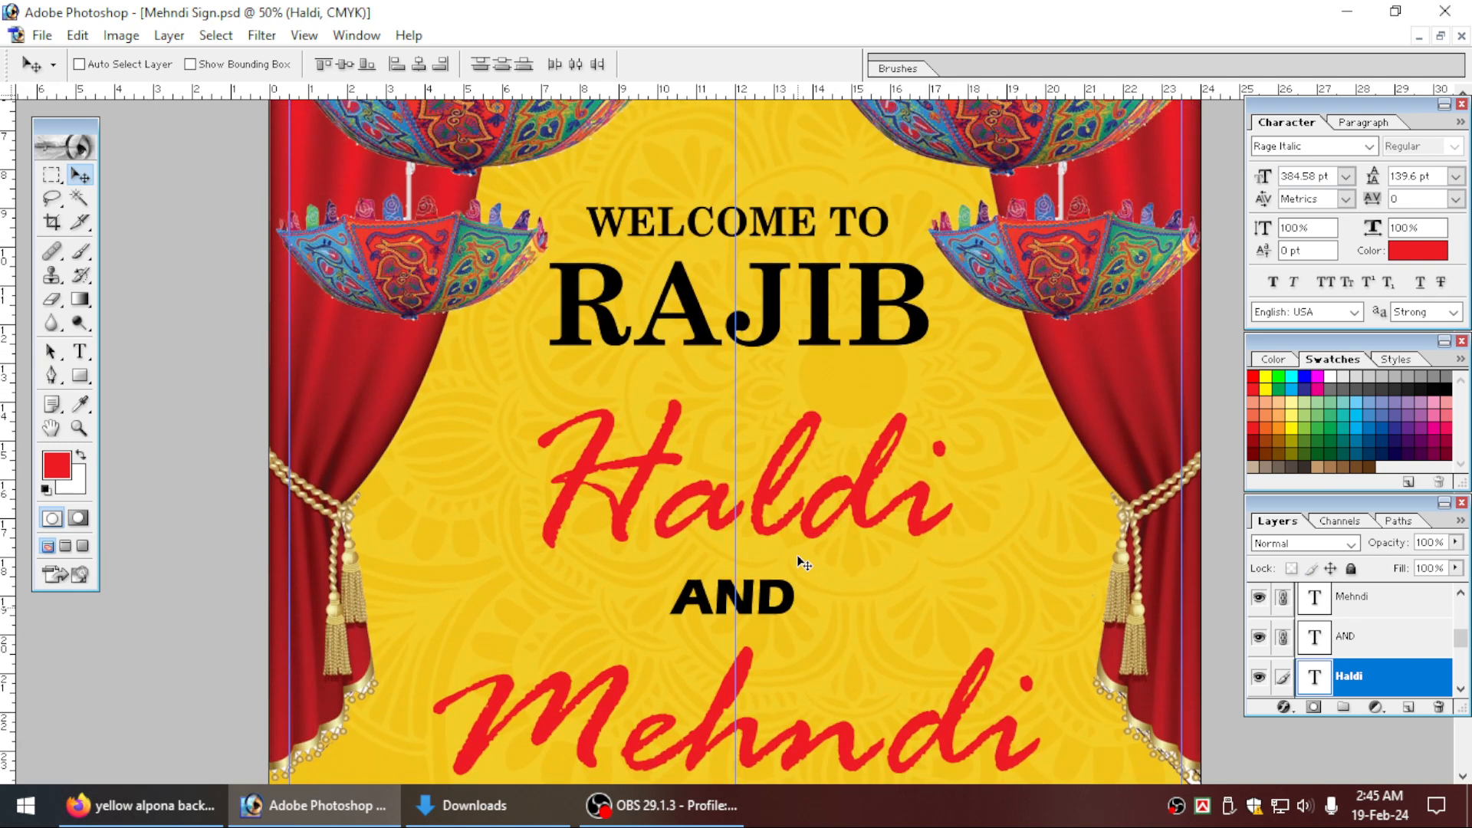
# Browse fonts for the name text below WELCOME TO and set it to Harrington.
pyautogui.scroll(2, 835, 615)
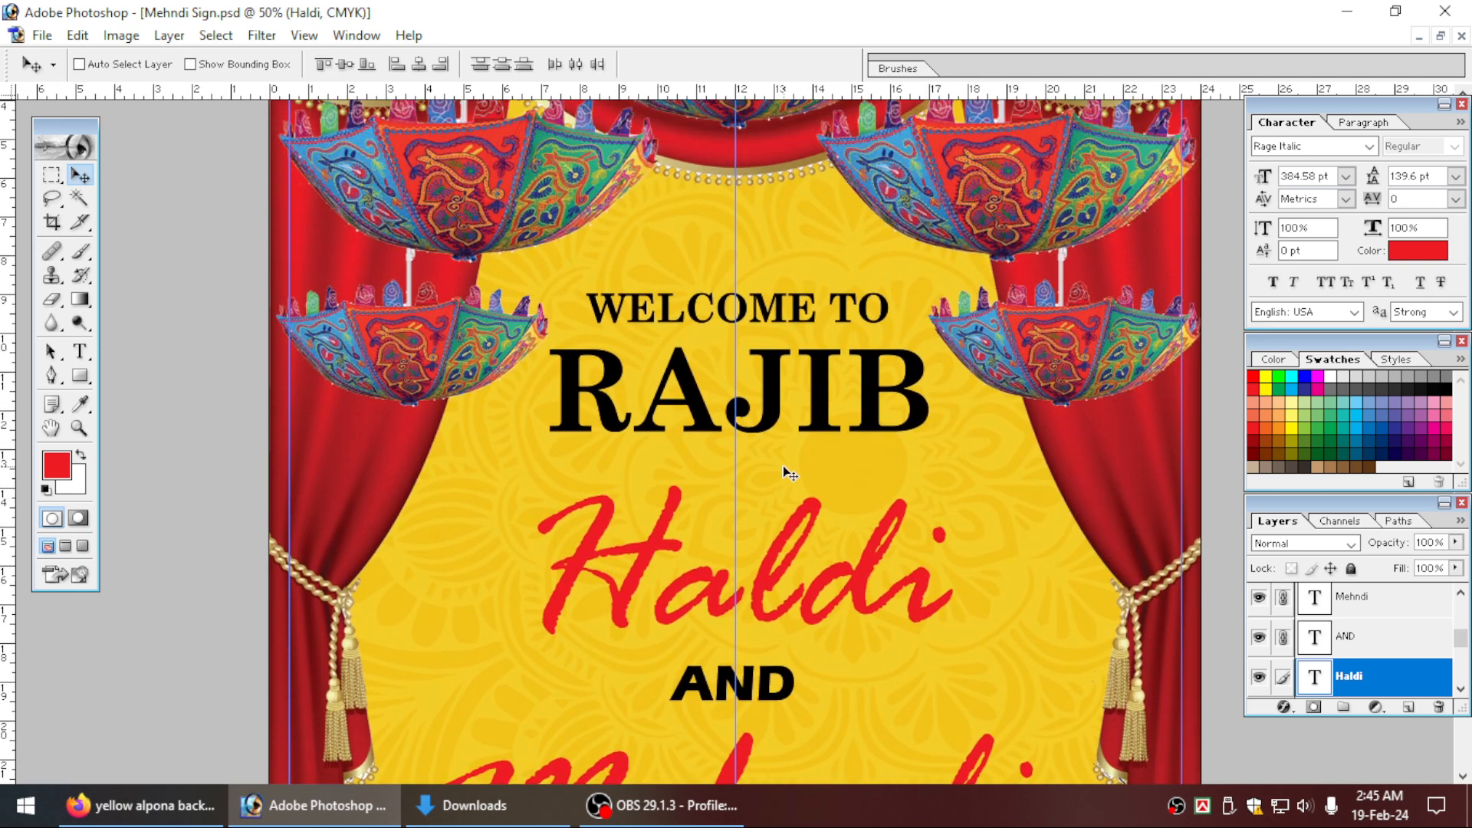
pyautogui.rightClick(774, 397)
pyautogui.click(786, 403)
pyautogui.click(82, 353)
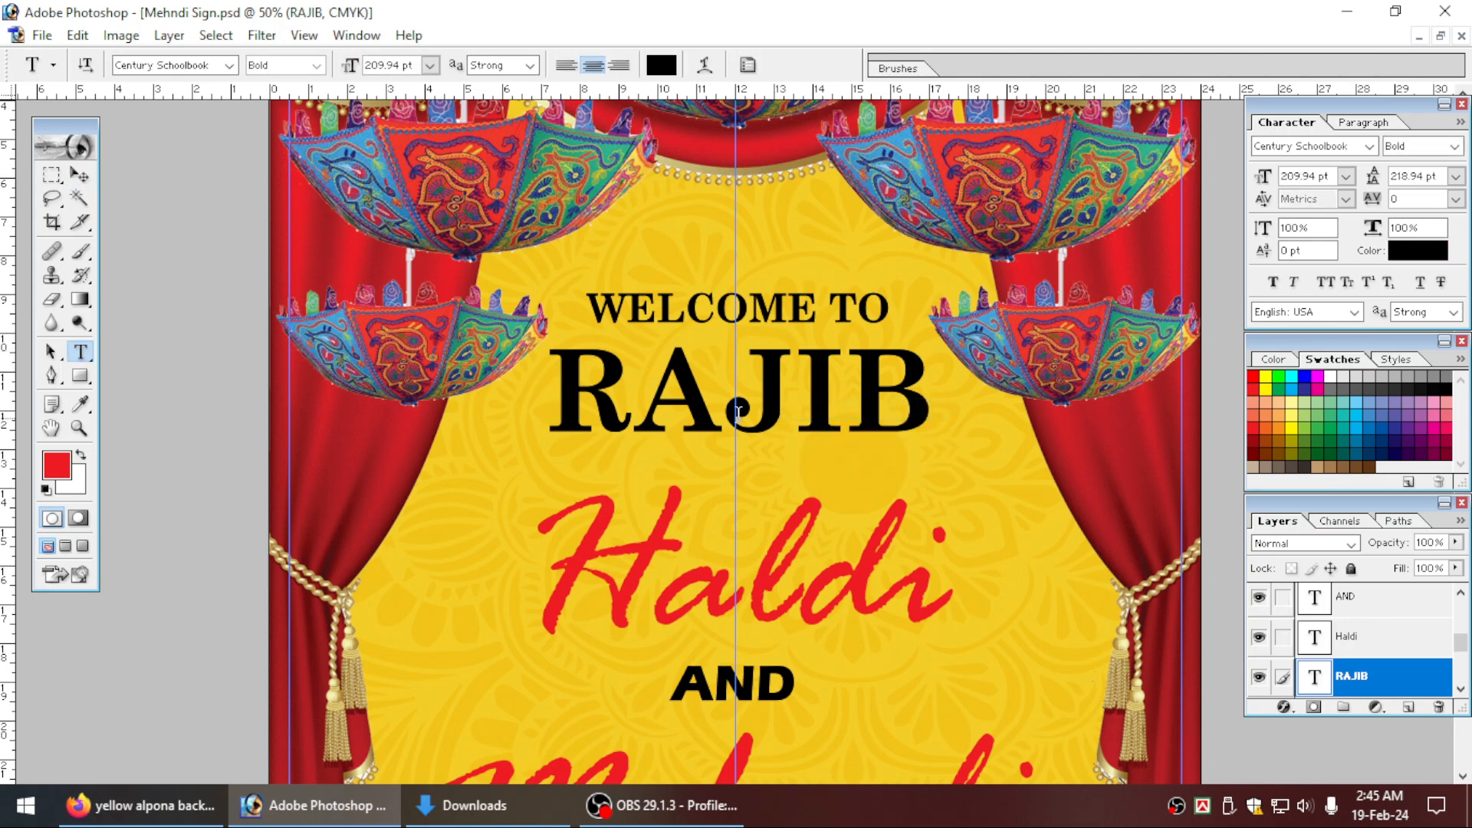
pyautogui.click(793, 397)
pyautogui.hotkey('ctrl', 'a')
pyautogui.click(177, 66)
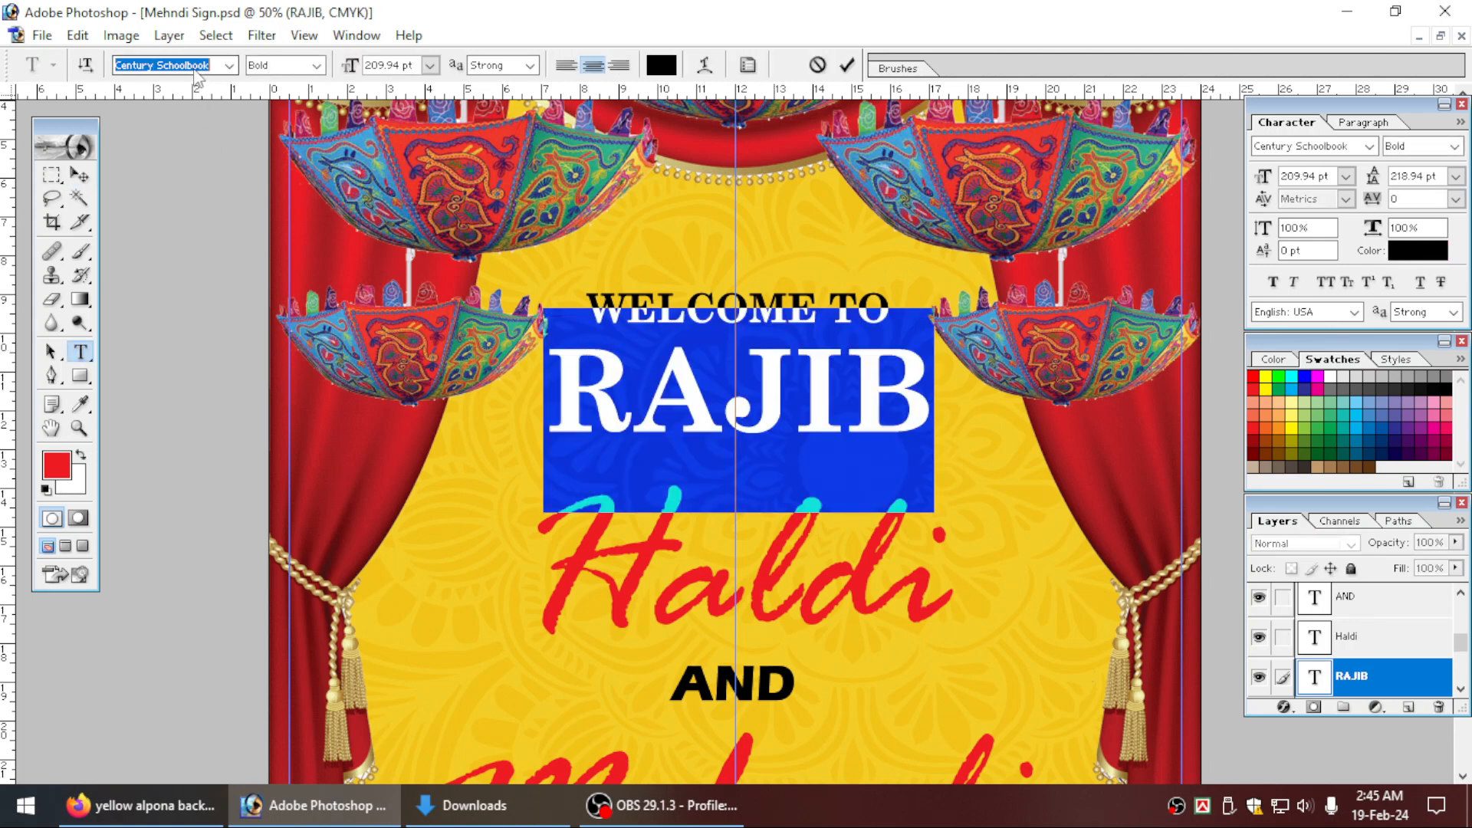
pyautogui.press('Down')
pyautogui.press('Down')
pyautogui.press('Down')
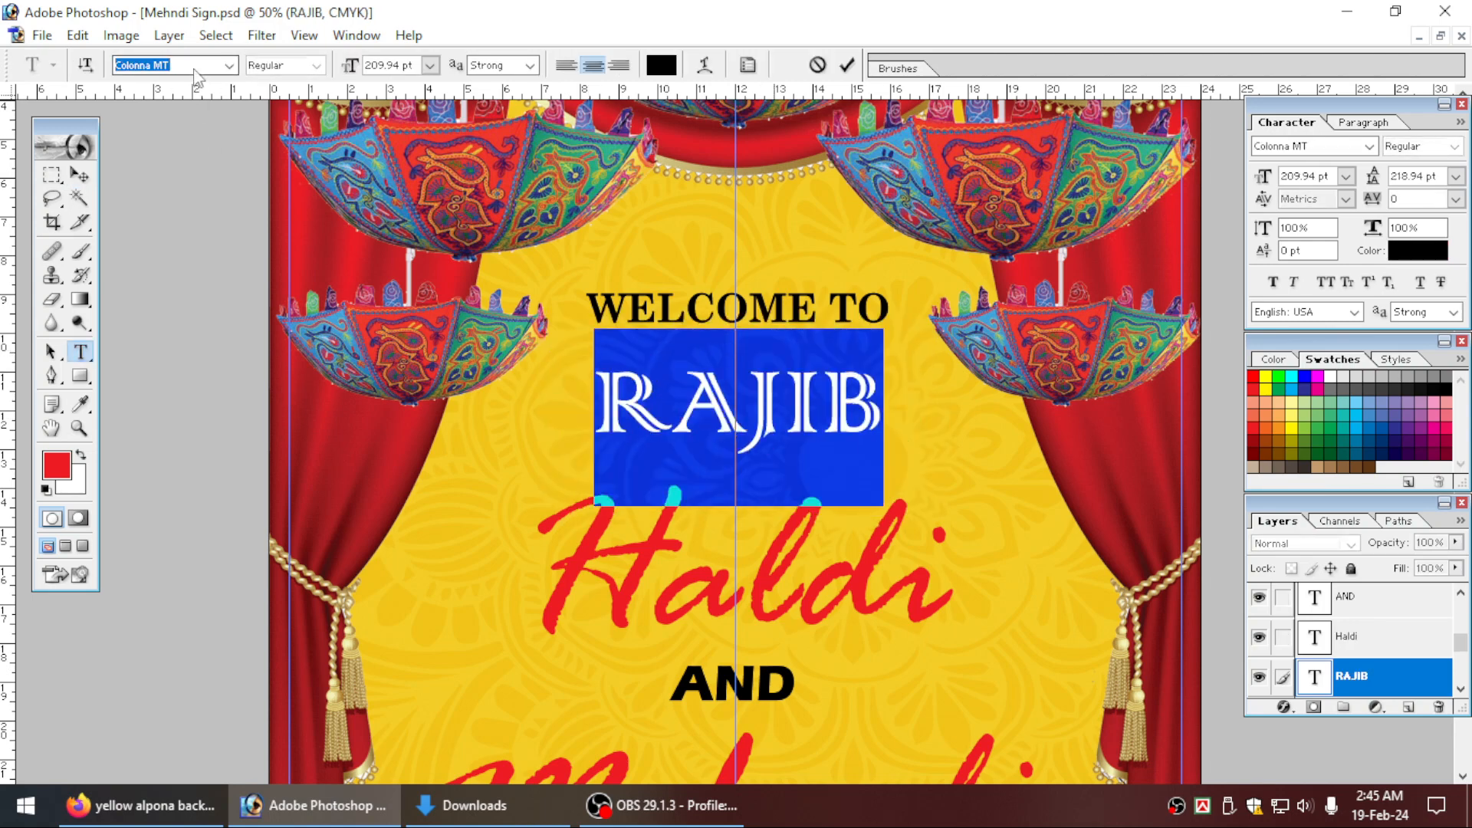
pyautogui.press('Down')
pyautogui.press('Down')
pyautogui.press('Down')
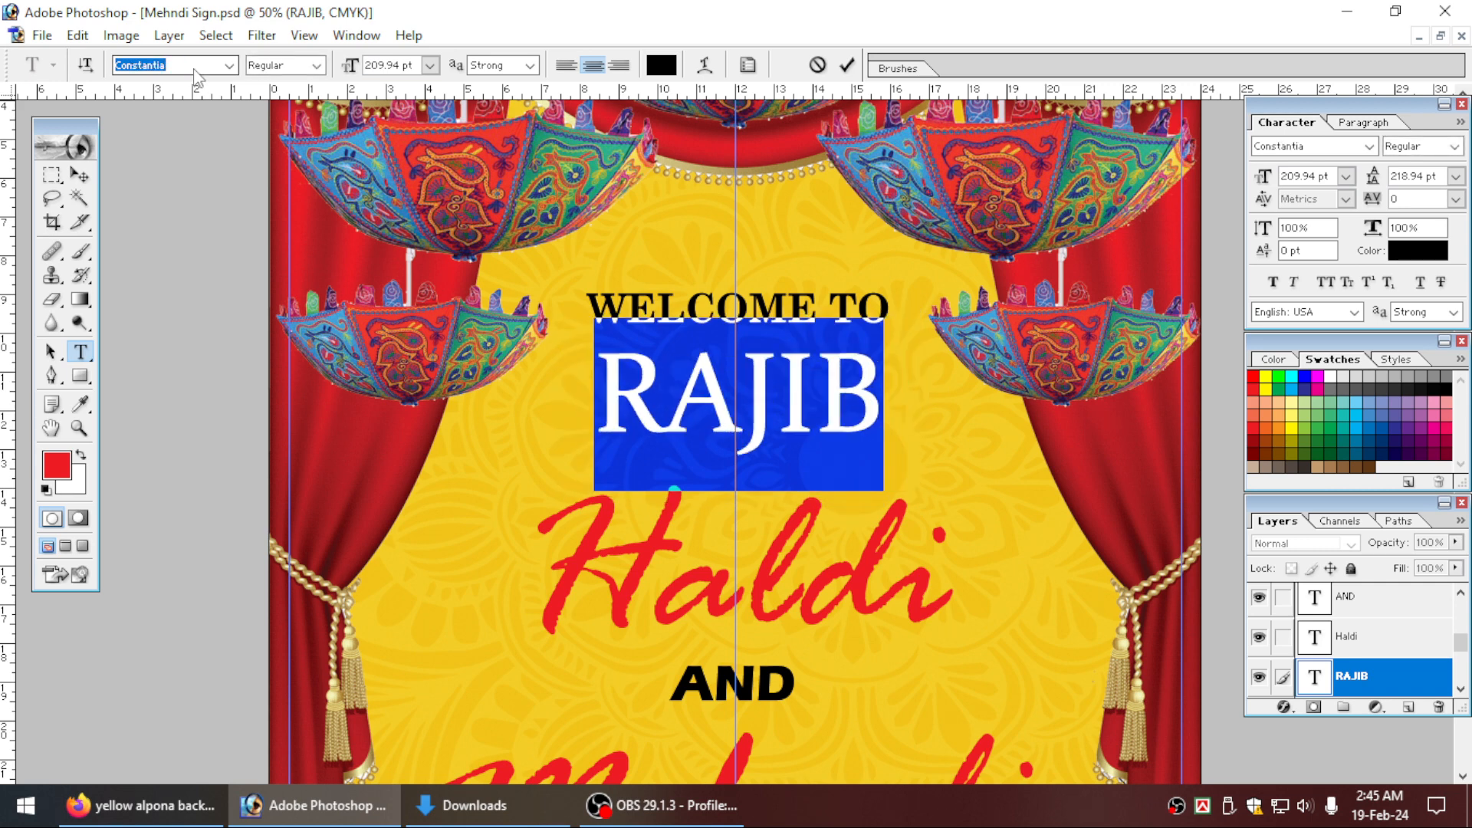
pyautogui.press('Down')
pyautogui.press('Down')
pyautogui.press('Down')
pyautogui.press('Down')
pyautogui.press('Down')
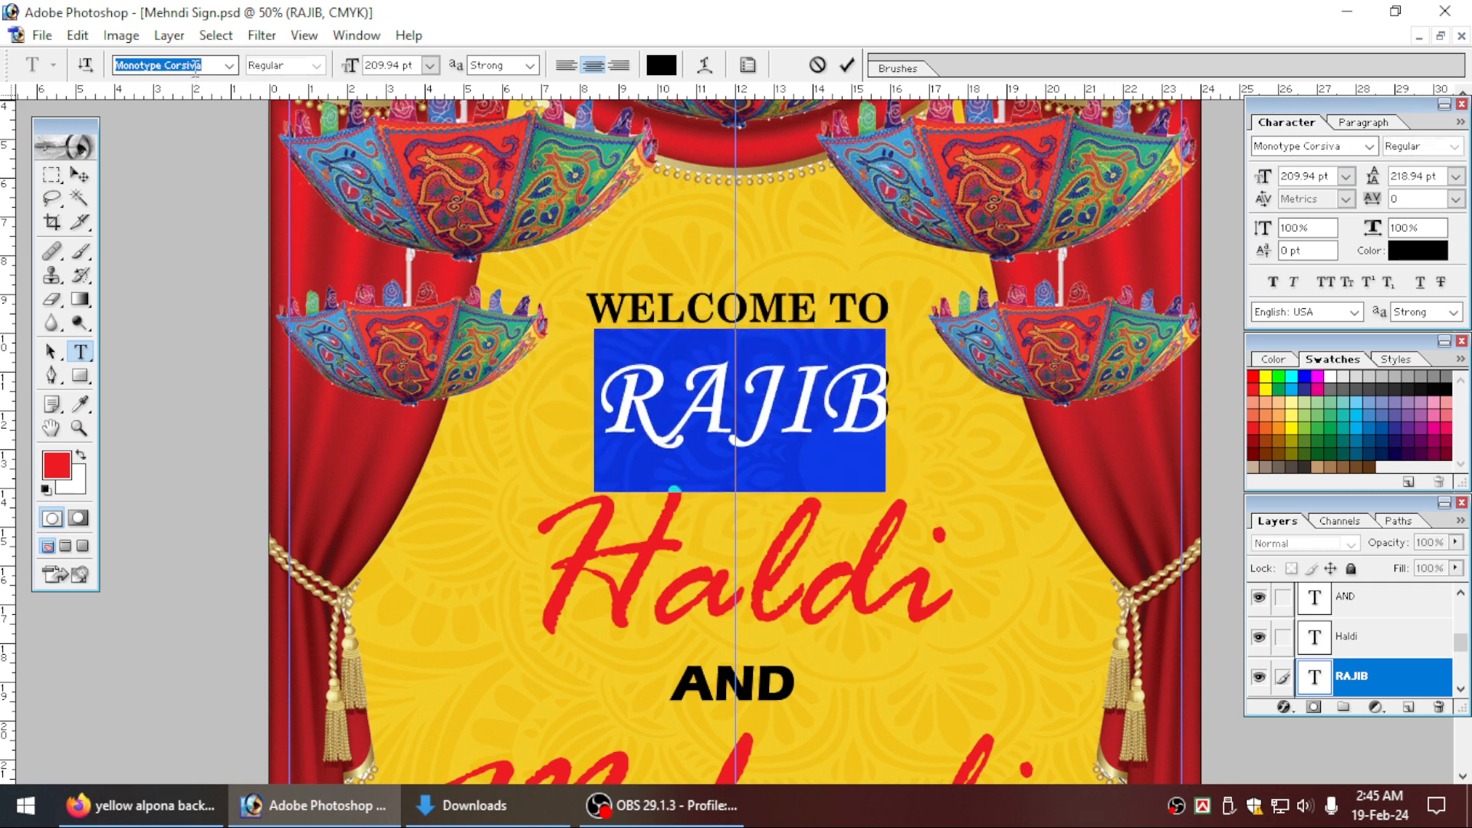
pyautogui.press('Down')
pyautogui.press('Down')
pyautogui.press('Down')
pyautogui.press('Down')
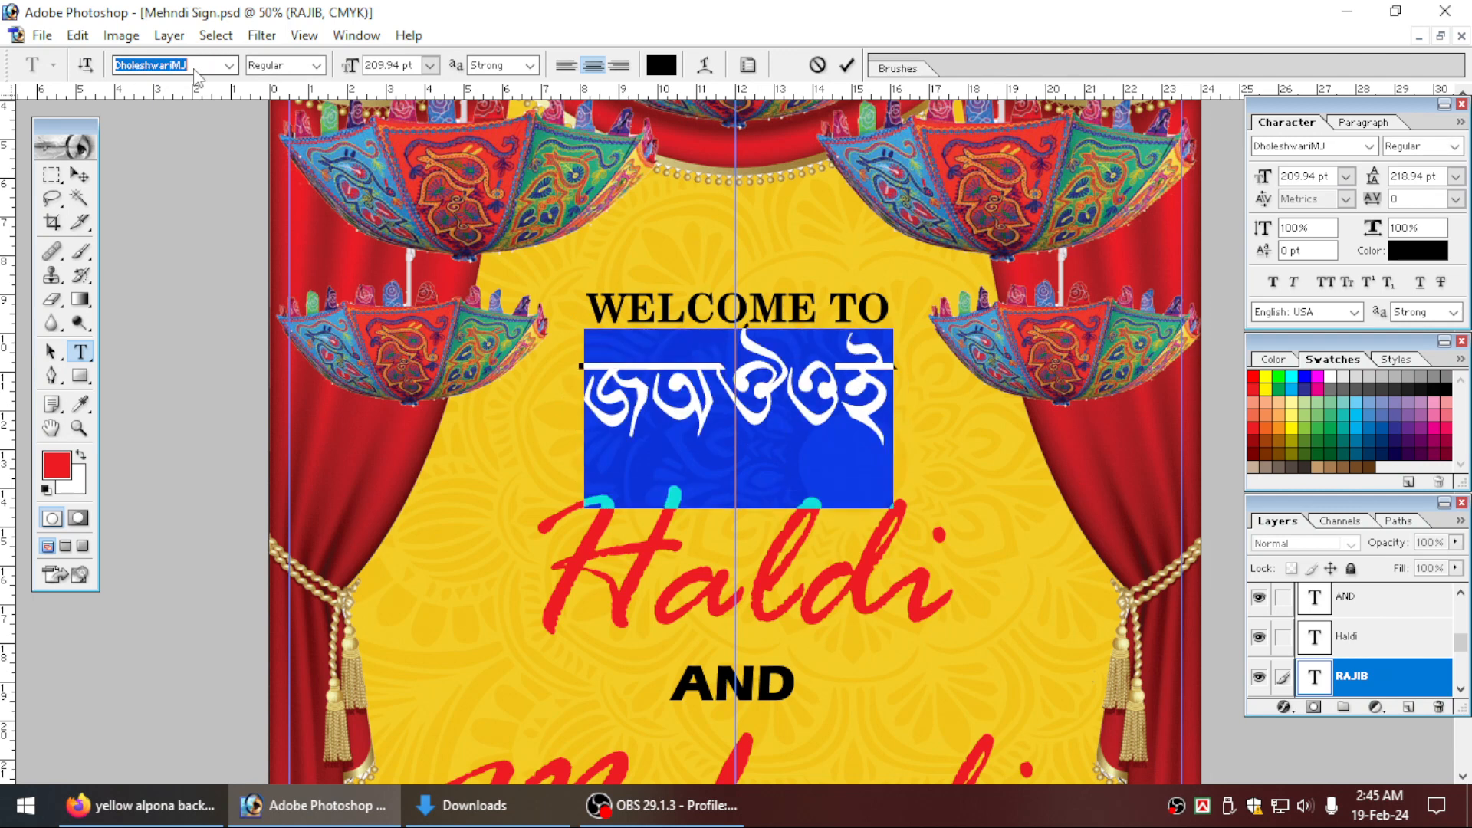
pyautogui.press('Down')
pyautogui.press('Down')
pyautogui.press('Down')
pyautogui.press('Down')
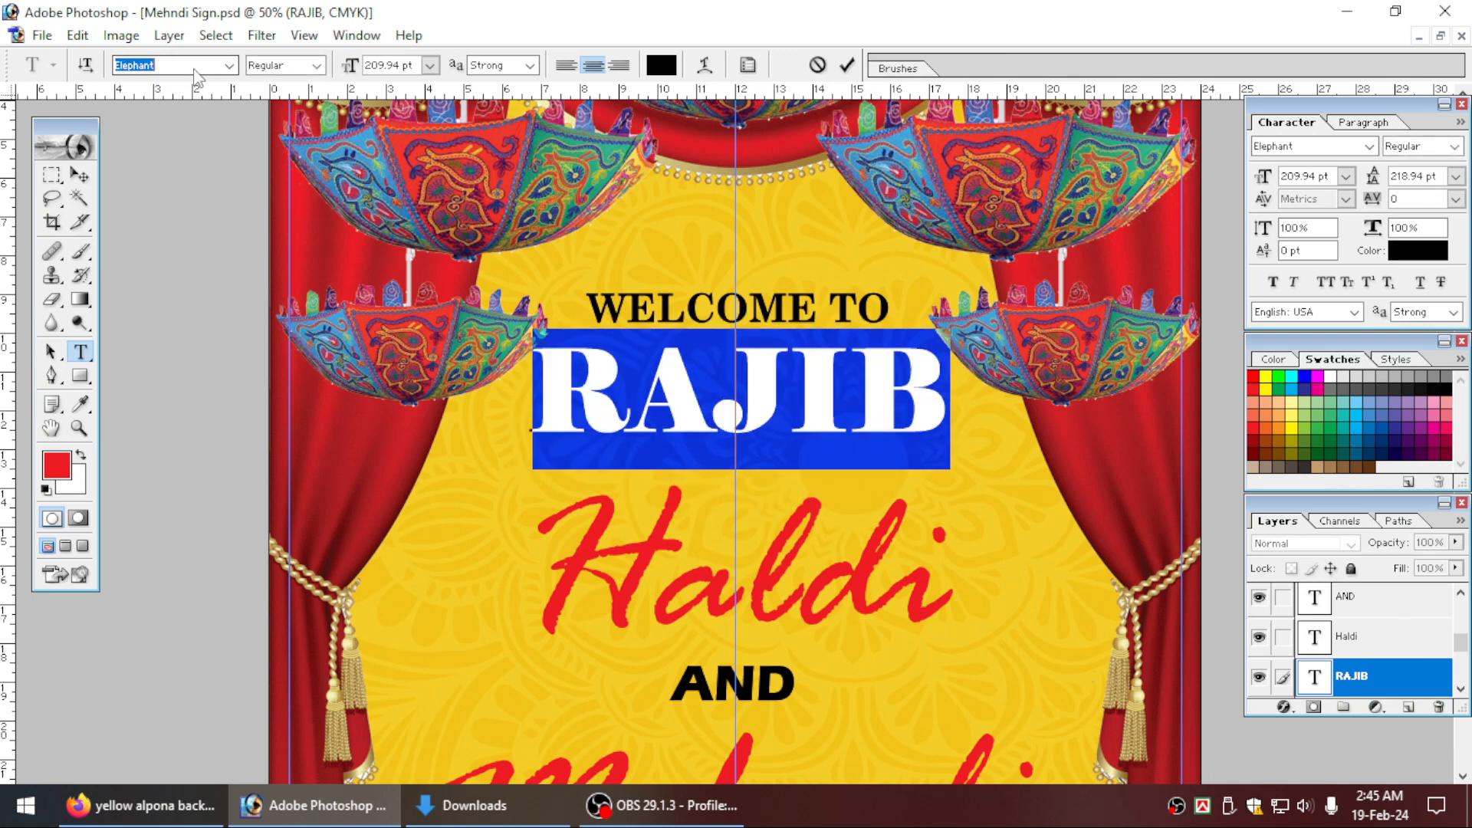
pyautogui.press('Down')
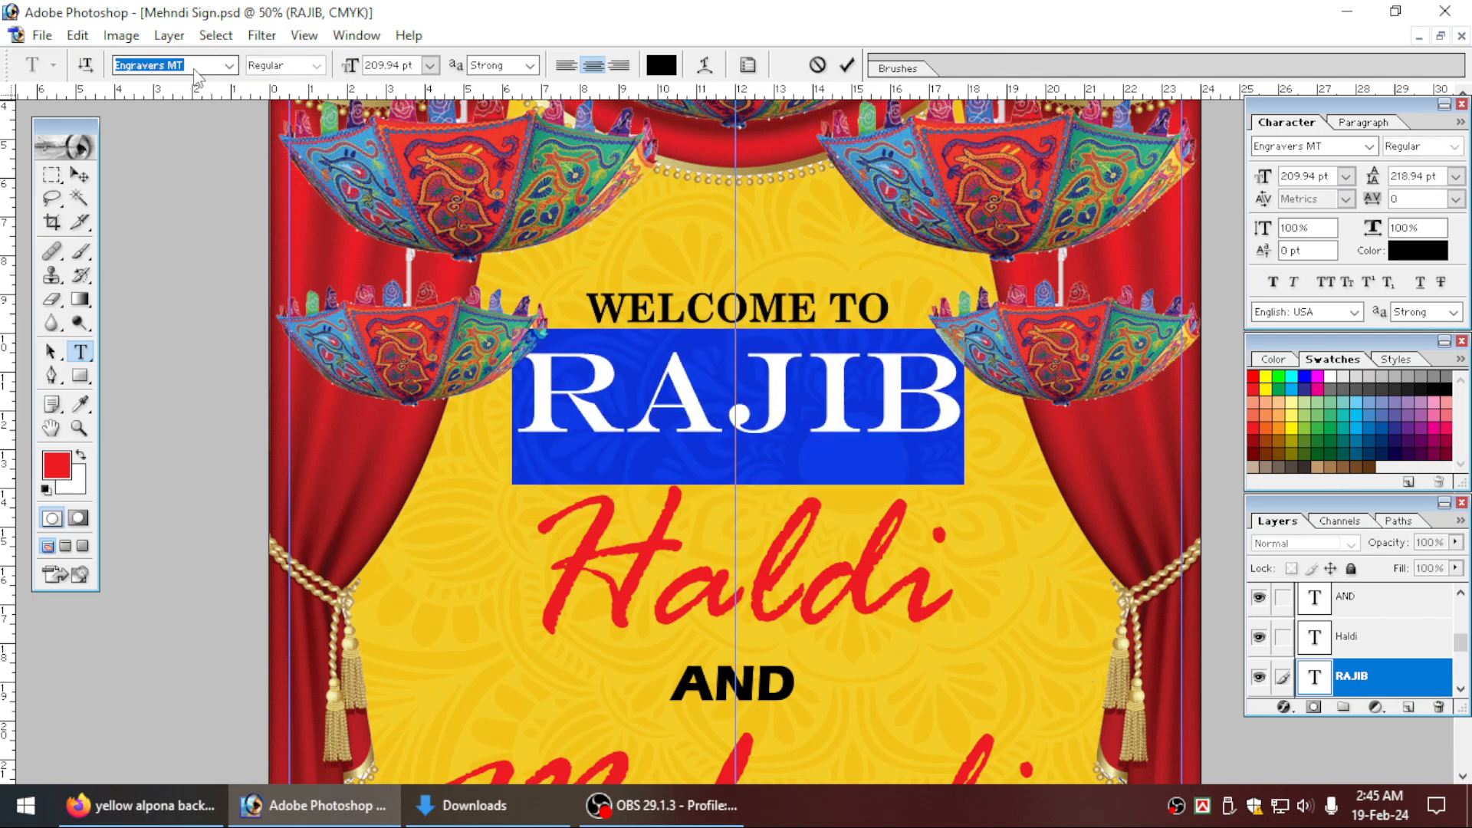
pyautogui.press('Down')
pyautogui.press('Down')
pyautogui.press('Down')
pyautogui.press('Down')
pyautogui.press('Down')
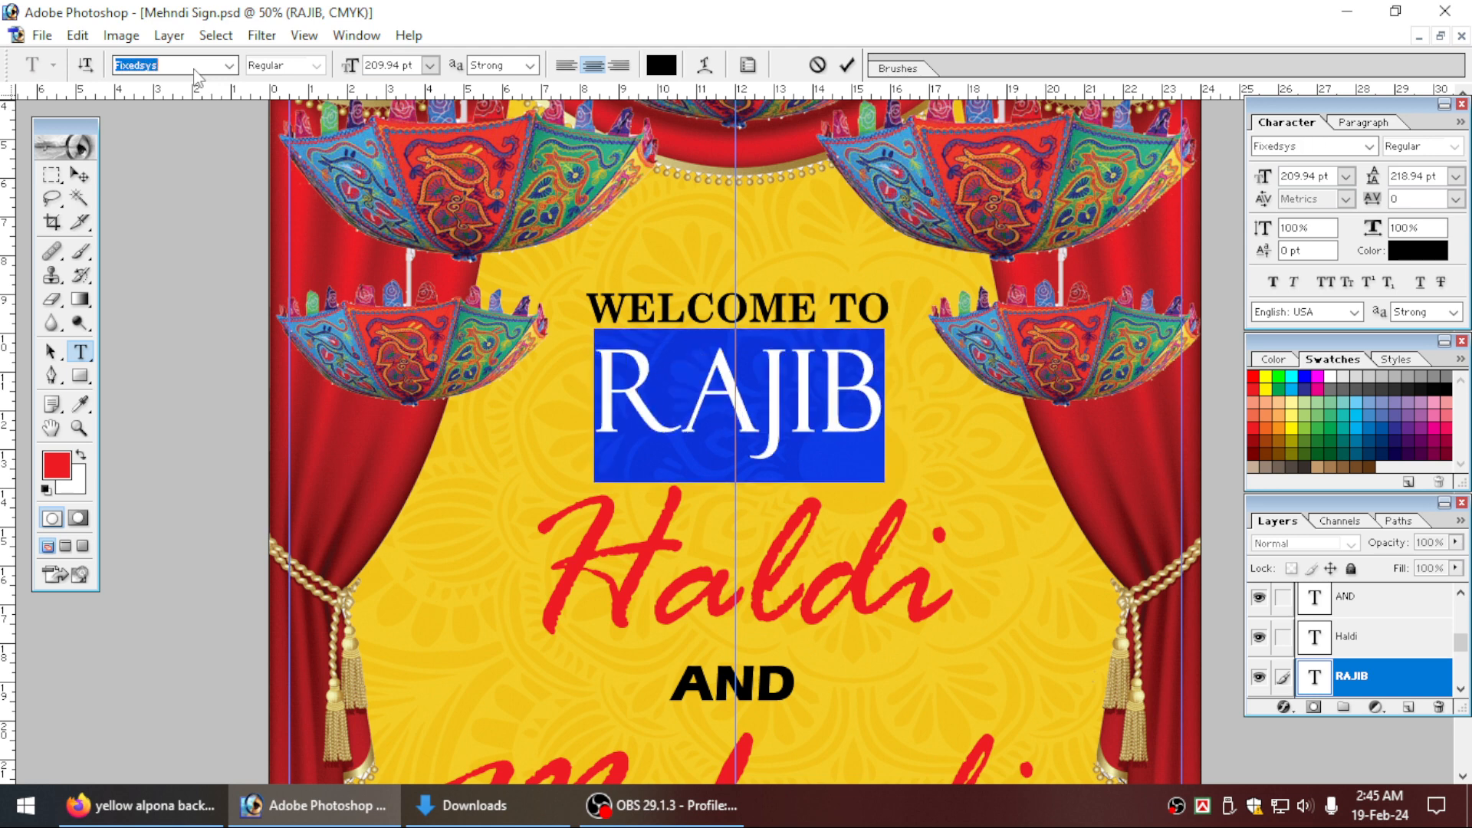
pyautogui.press('Down')
pyautogui.press('Down')
pyautogui.press('Down')
pyautogui.press('Down')
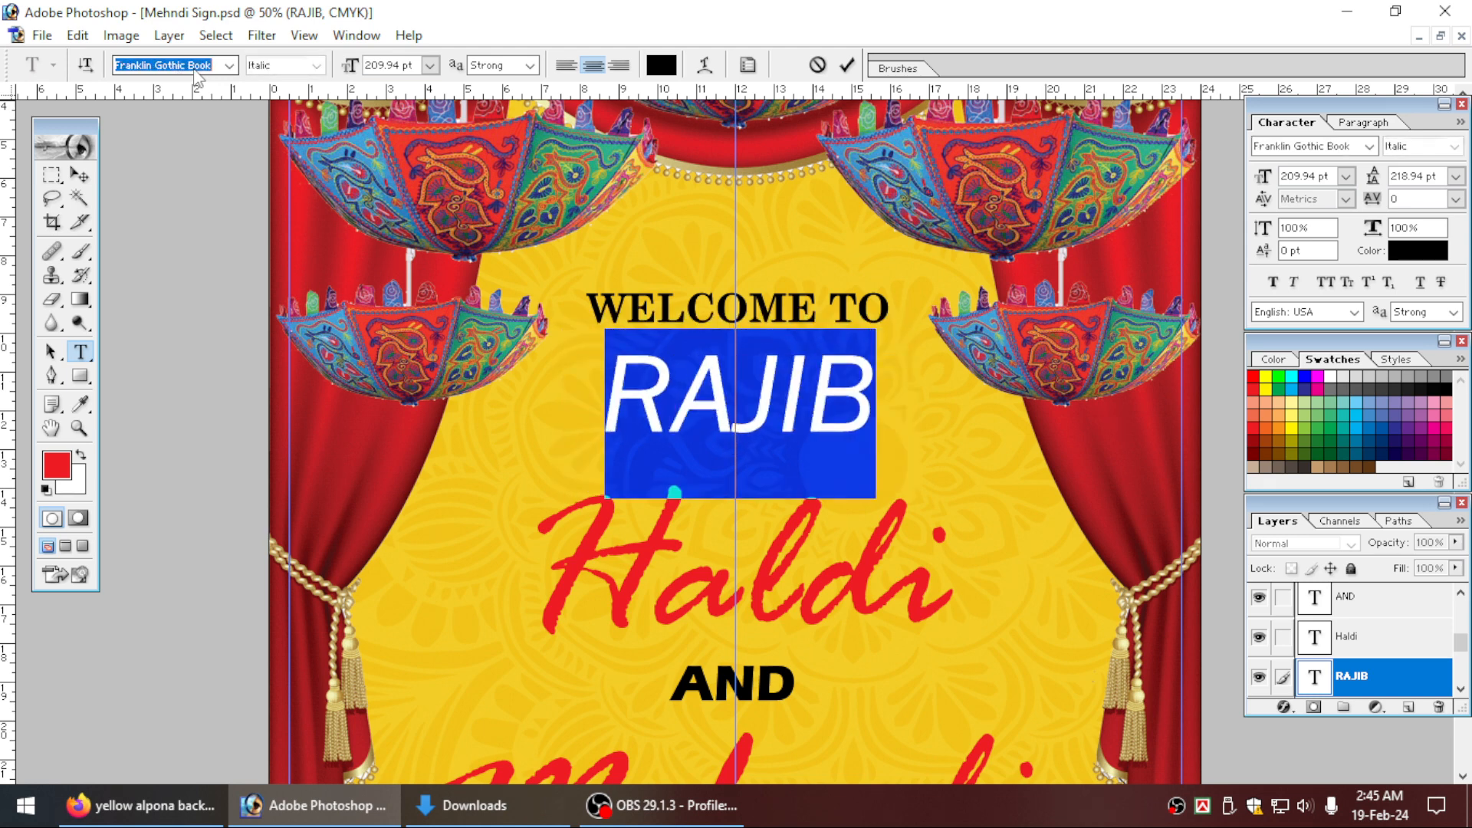
pyautogui.press('Down')
pyautogui.press('Down')
pyautogui.press('Down')
pyautogui.press('Down')
pyautogui.press('Down')
pyautogui.press('Down')
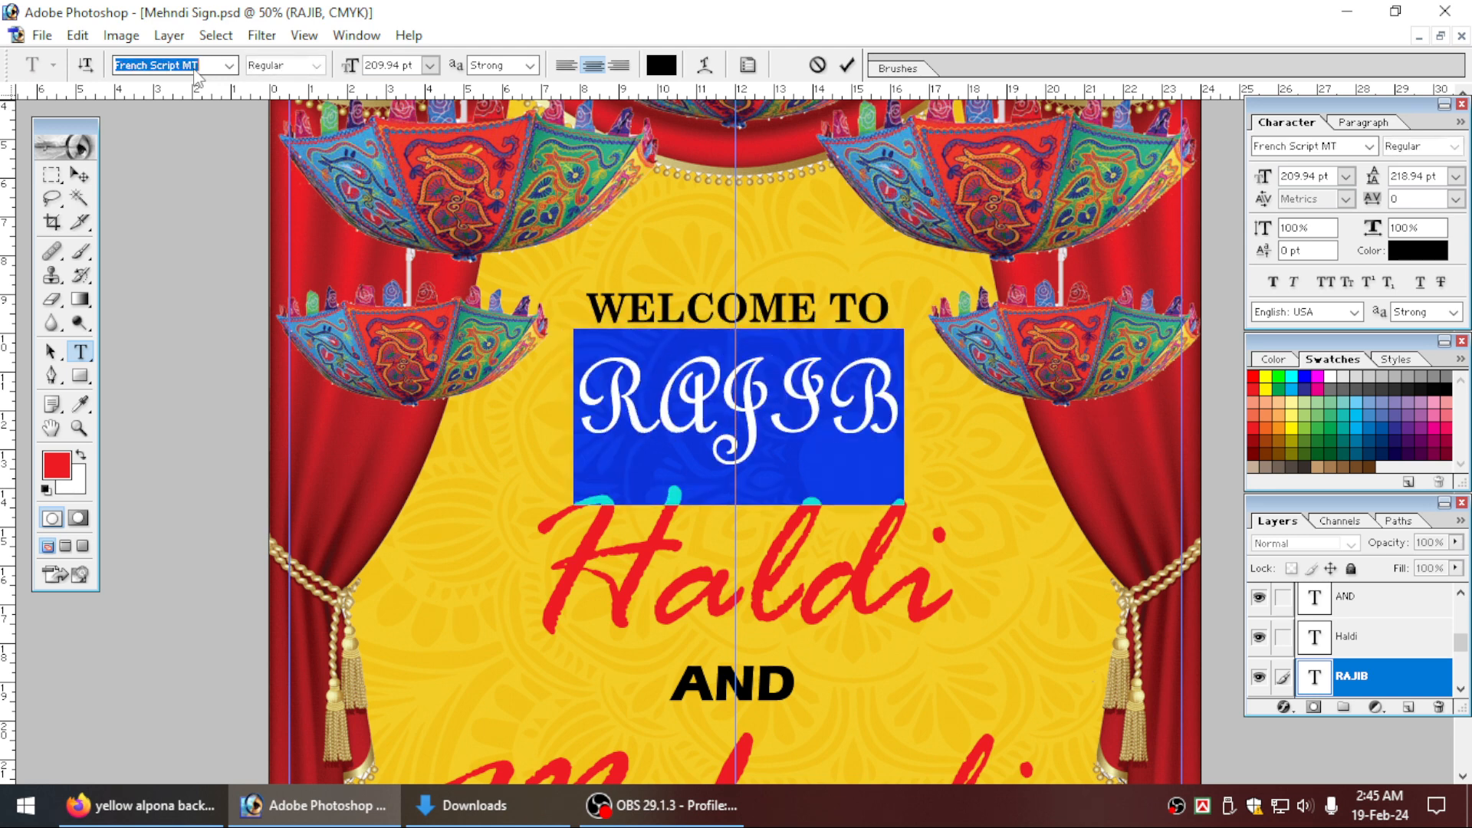
pyautogui.press('Down')
pyautogui.press('Down')
pyautogui.press('Down')
pyautogui.press('Down')
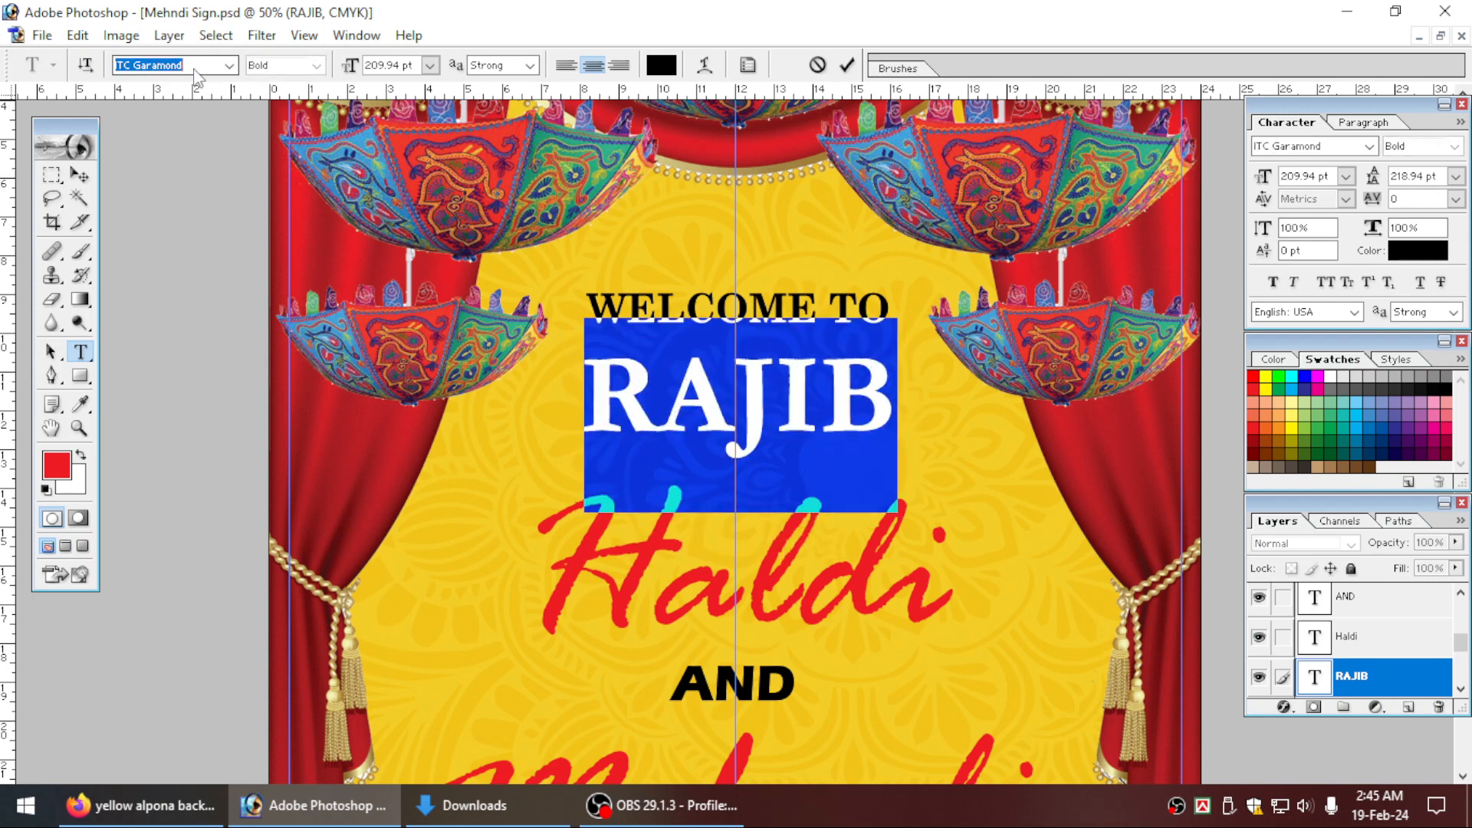
pyautogui.press('Down')
pyautogui.press('Down')
pyautogui.press('Down')
pyautogui.press('Down')
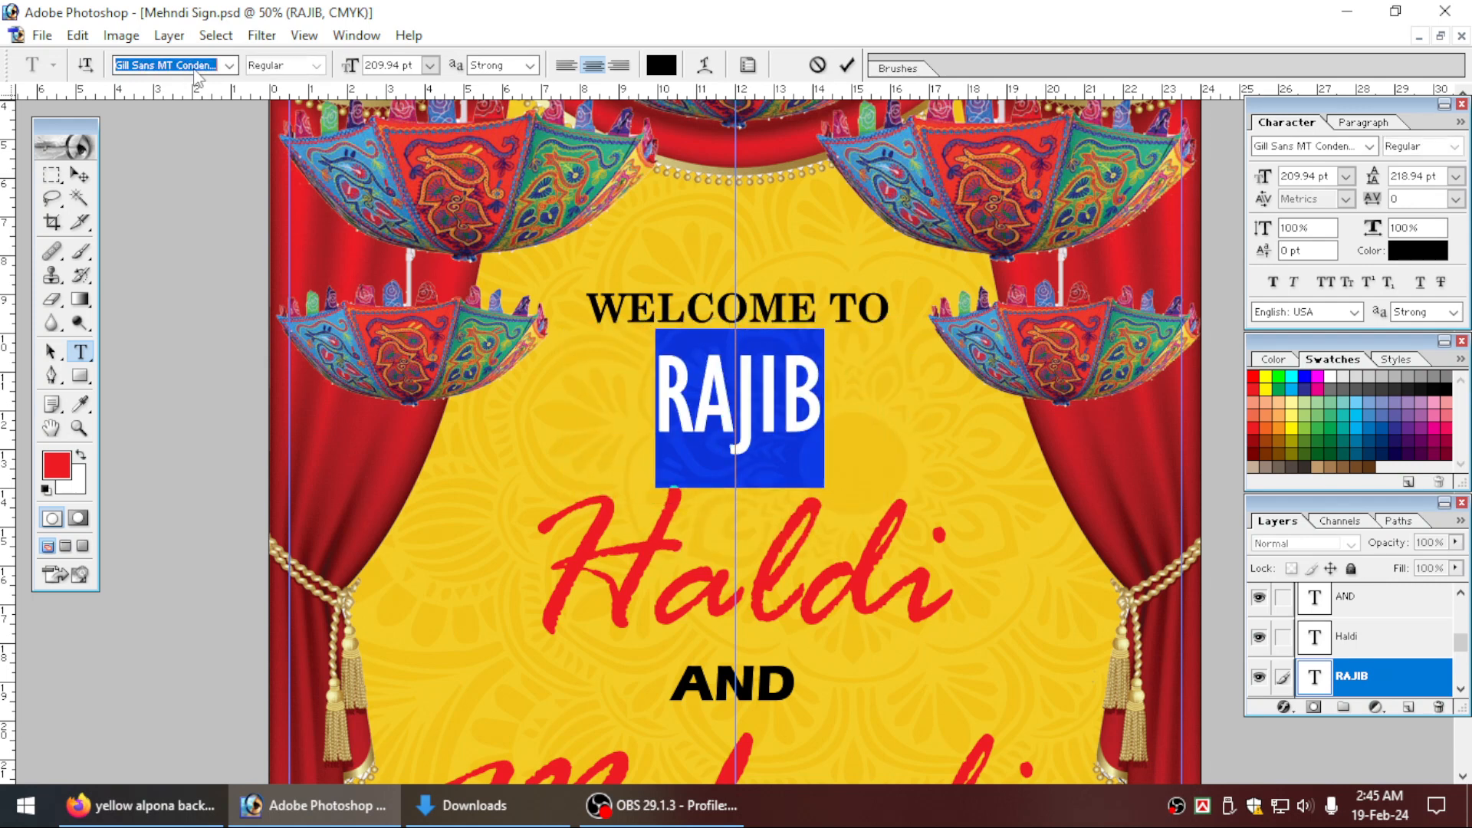
pyautogui.press('Down')
pyautogui.press('Down')
pyautogui.press('Down')
pyautogui.press('Down')
pyautogui.press('Down')
pyautogui.press('Down')
pyautogui.press('Down')
pyautogui.press('Down')
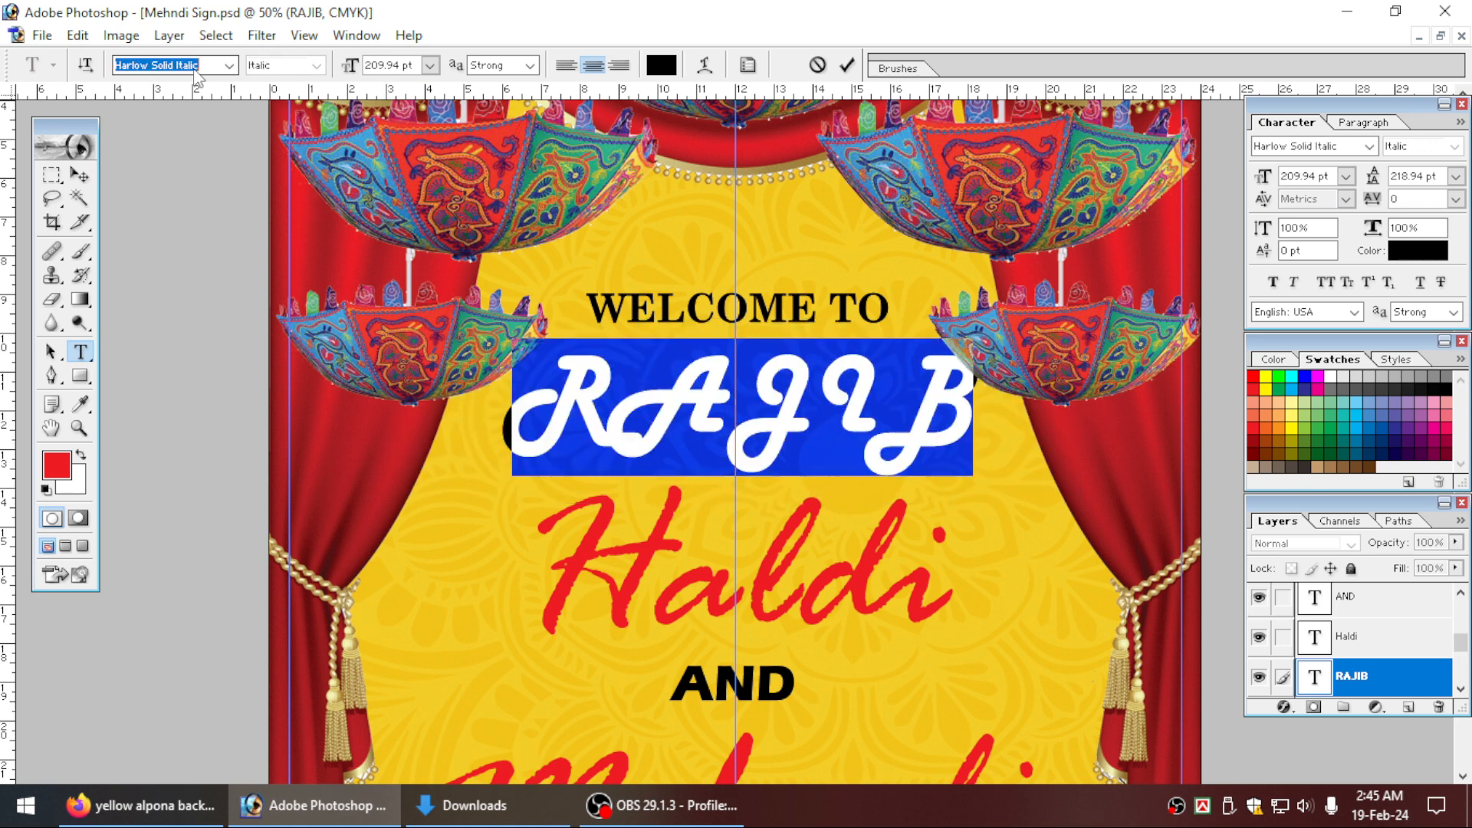
pyautogui.press('Down')
pyautogui.press('Down')
pyautogui.press('Up')
pyautogui.press('Up')
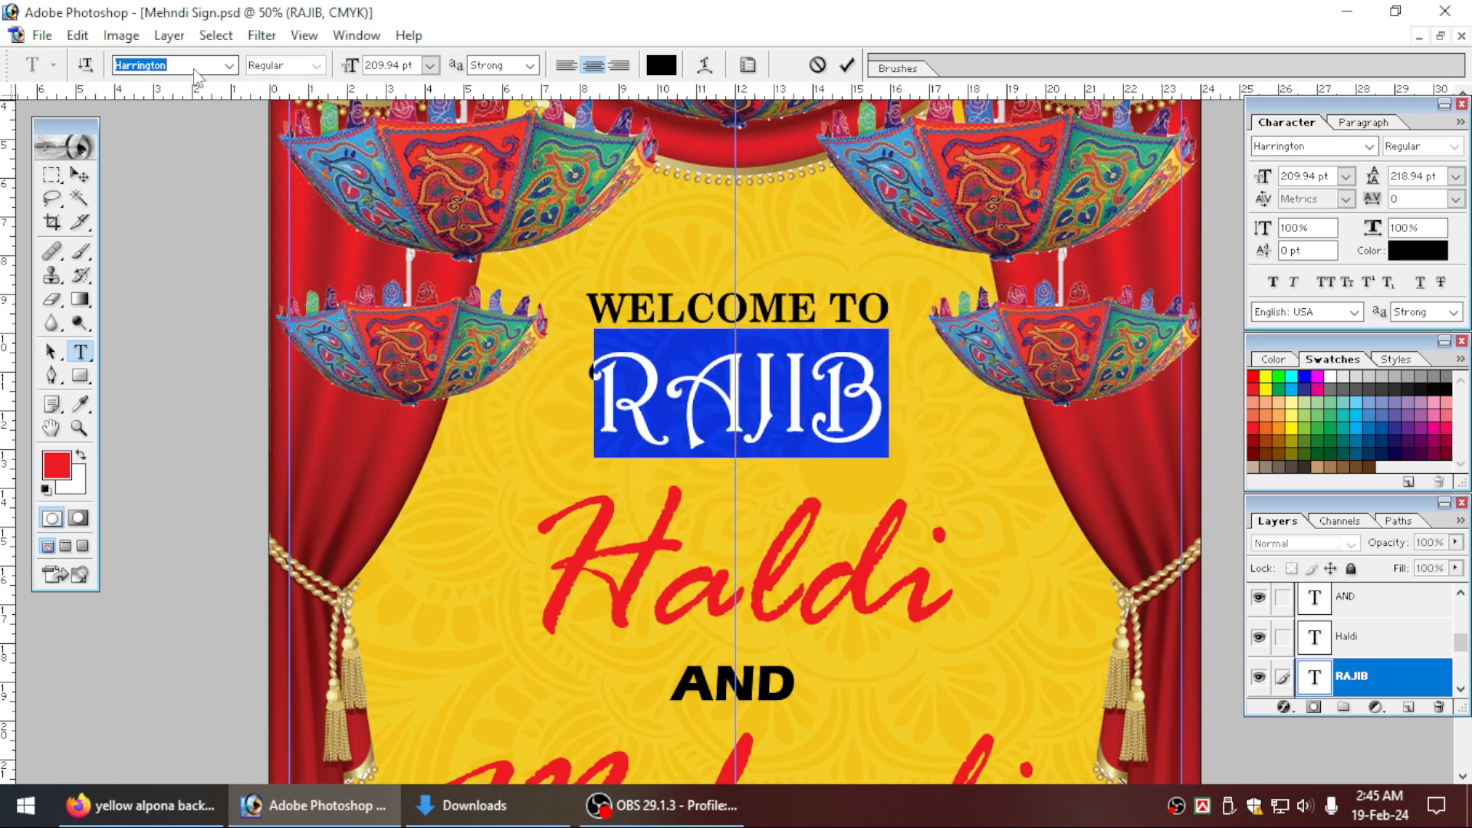
pyautogui.click(832, 376)
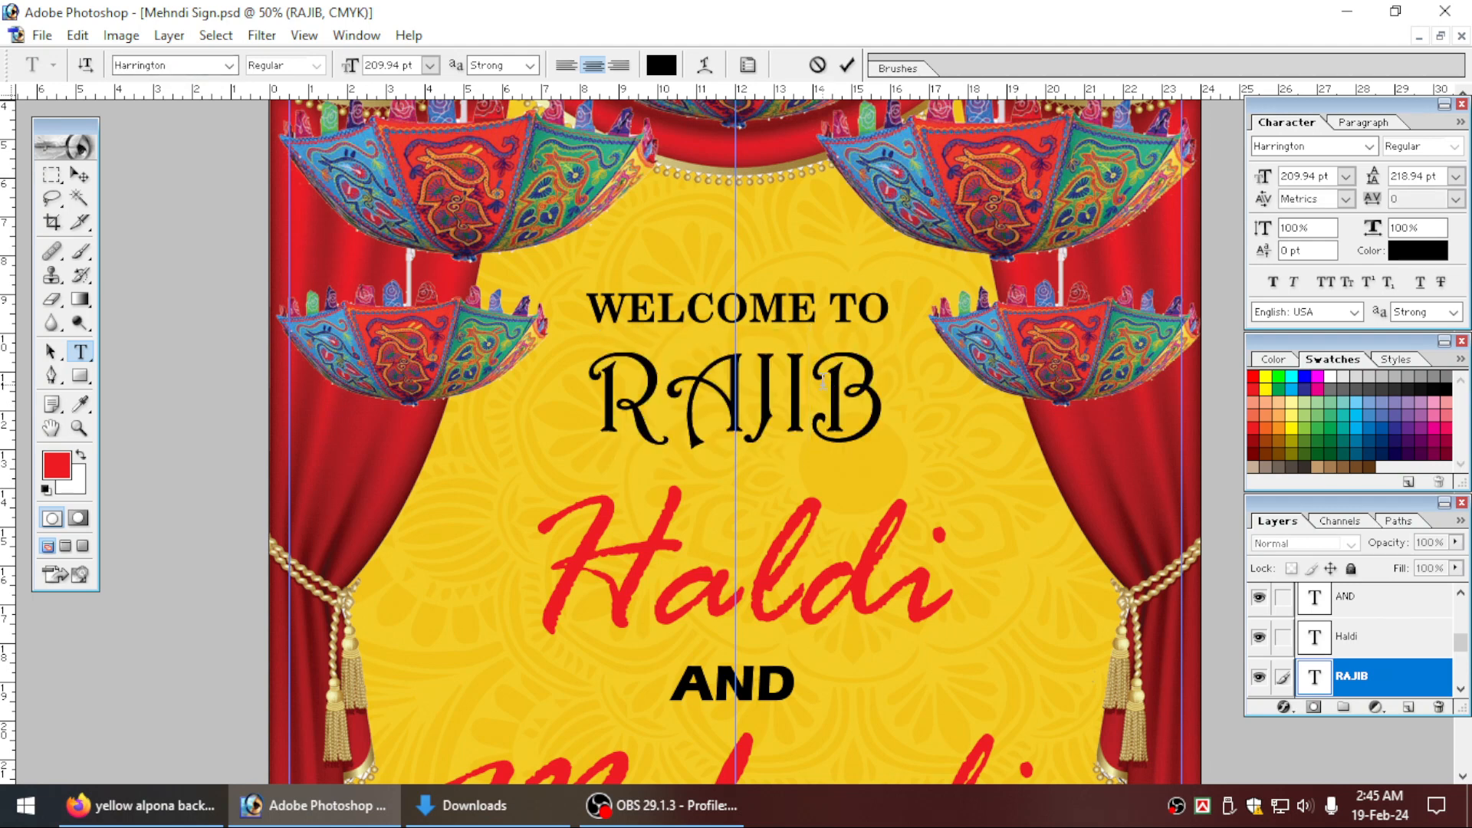
pyautogui.hotkey('ctrl', 'Return')
# Enlarge the name text with Free Transform to about 252 pt, keeping it centred on the vertical guide.
pyautogui.hotkey('ctrl', 't')
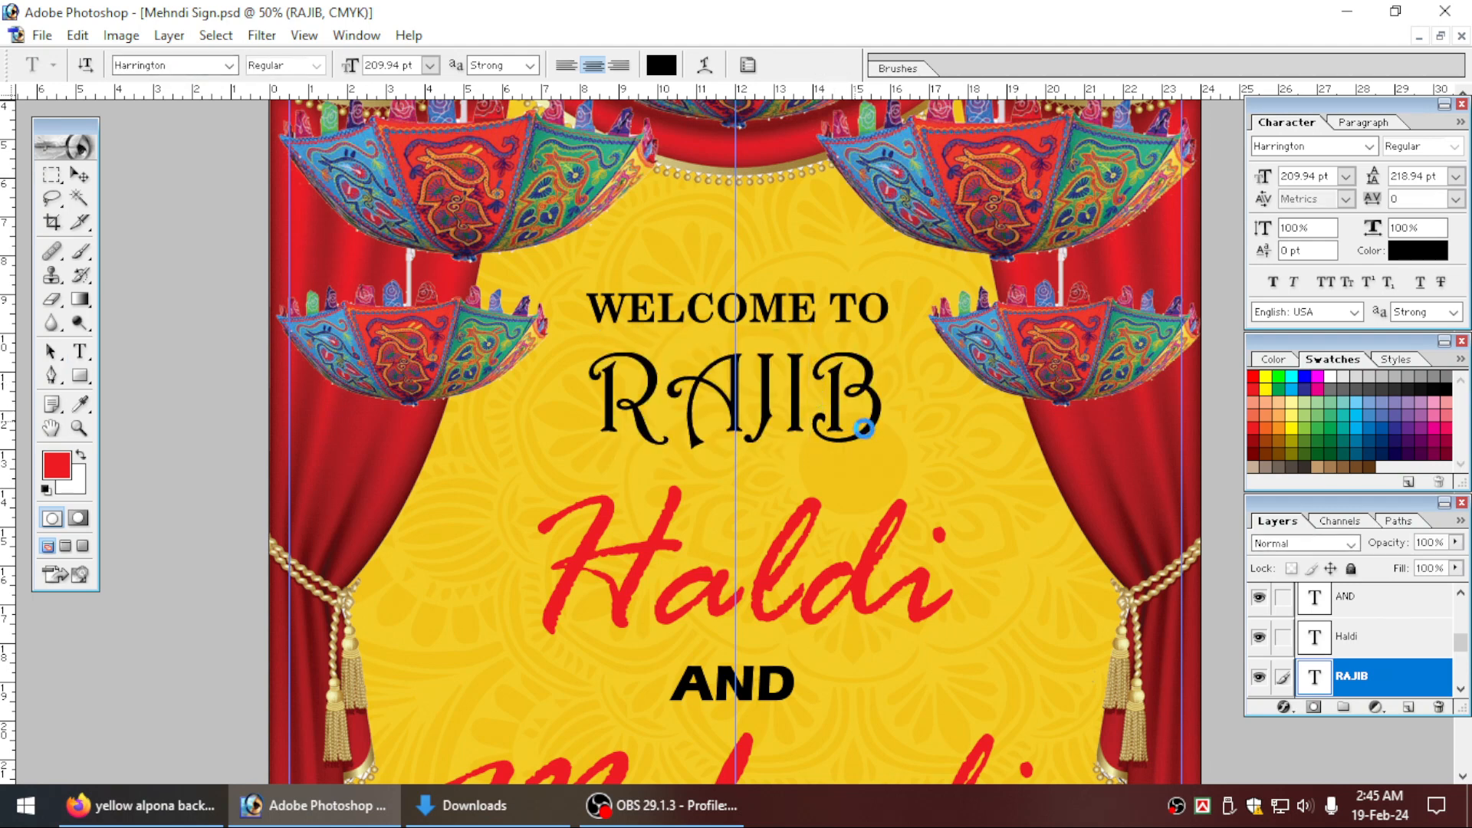
pyautogui.press('Right')
pyautogui.press('Right')
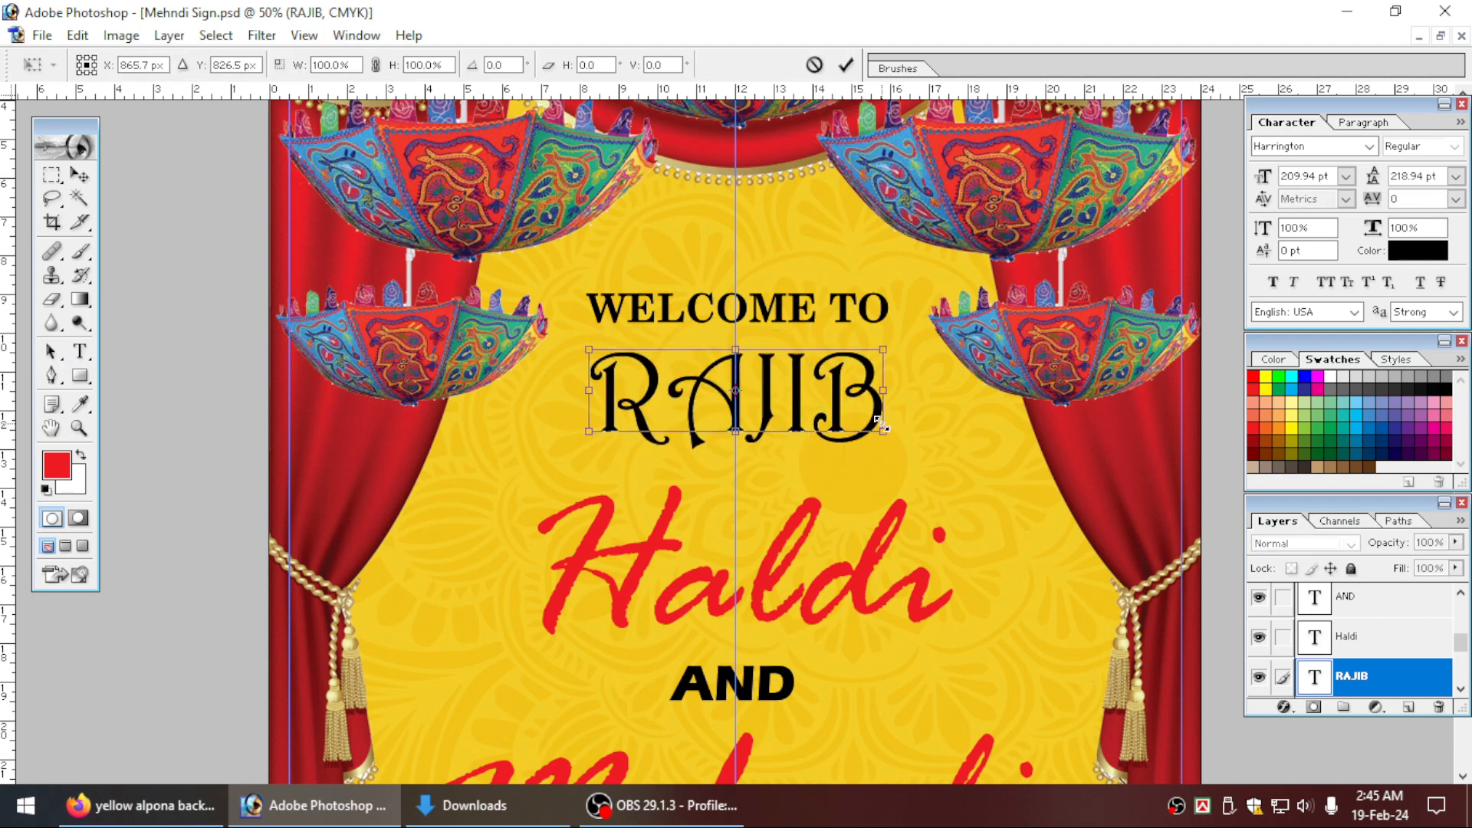
pyautogui.moveTo(894, 431); pyautogui.dragTo(918, 435)
pyautogui.press('Return')
# Move the WELCOME TO text up by about 0.8 inch, away from the name.
pyautogui.scroll(3, 759, 368)
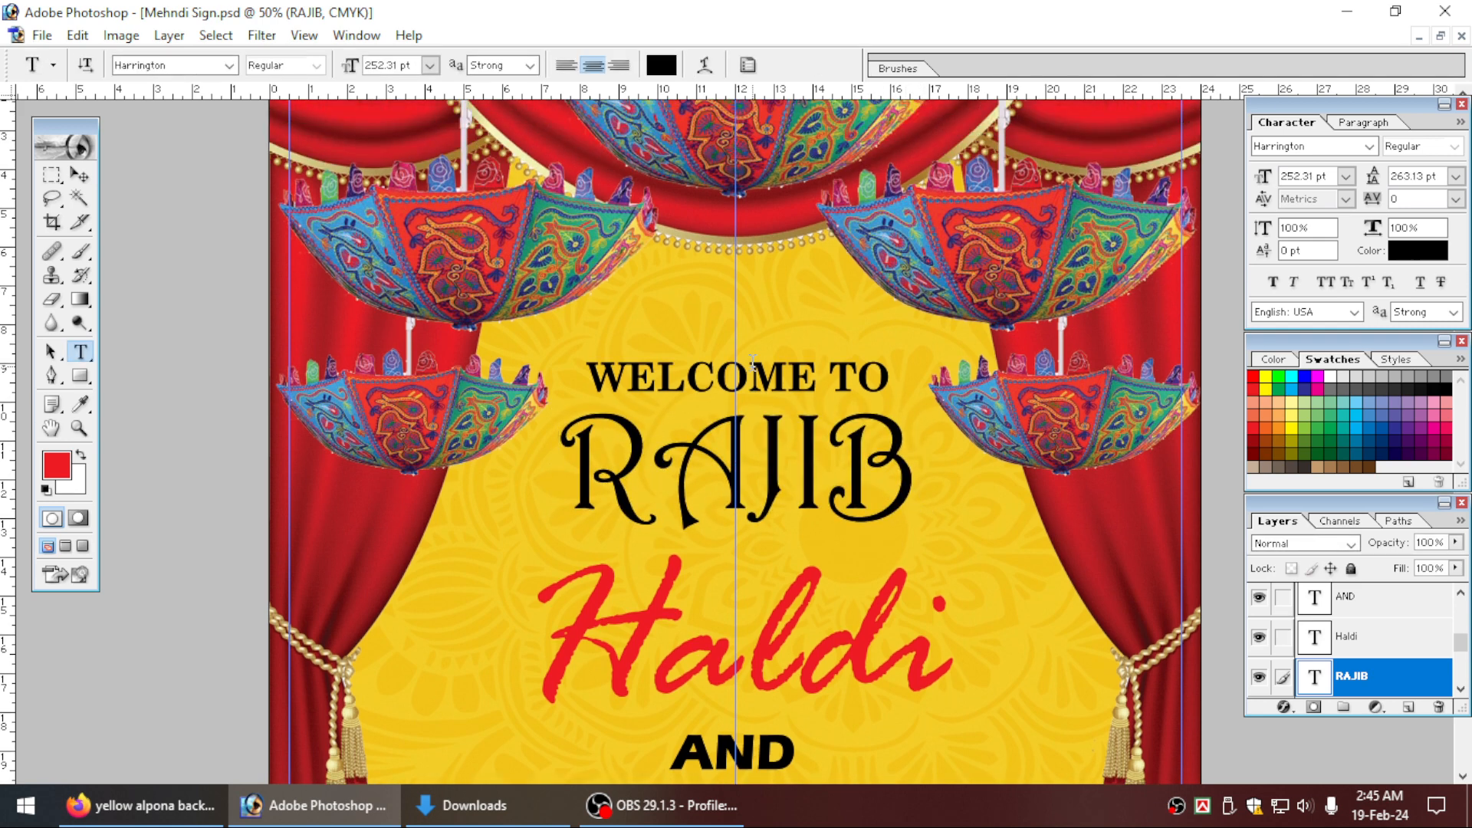
pyautogui.scroll(1, 754, 367)
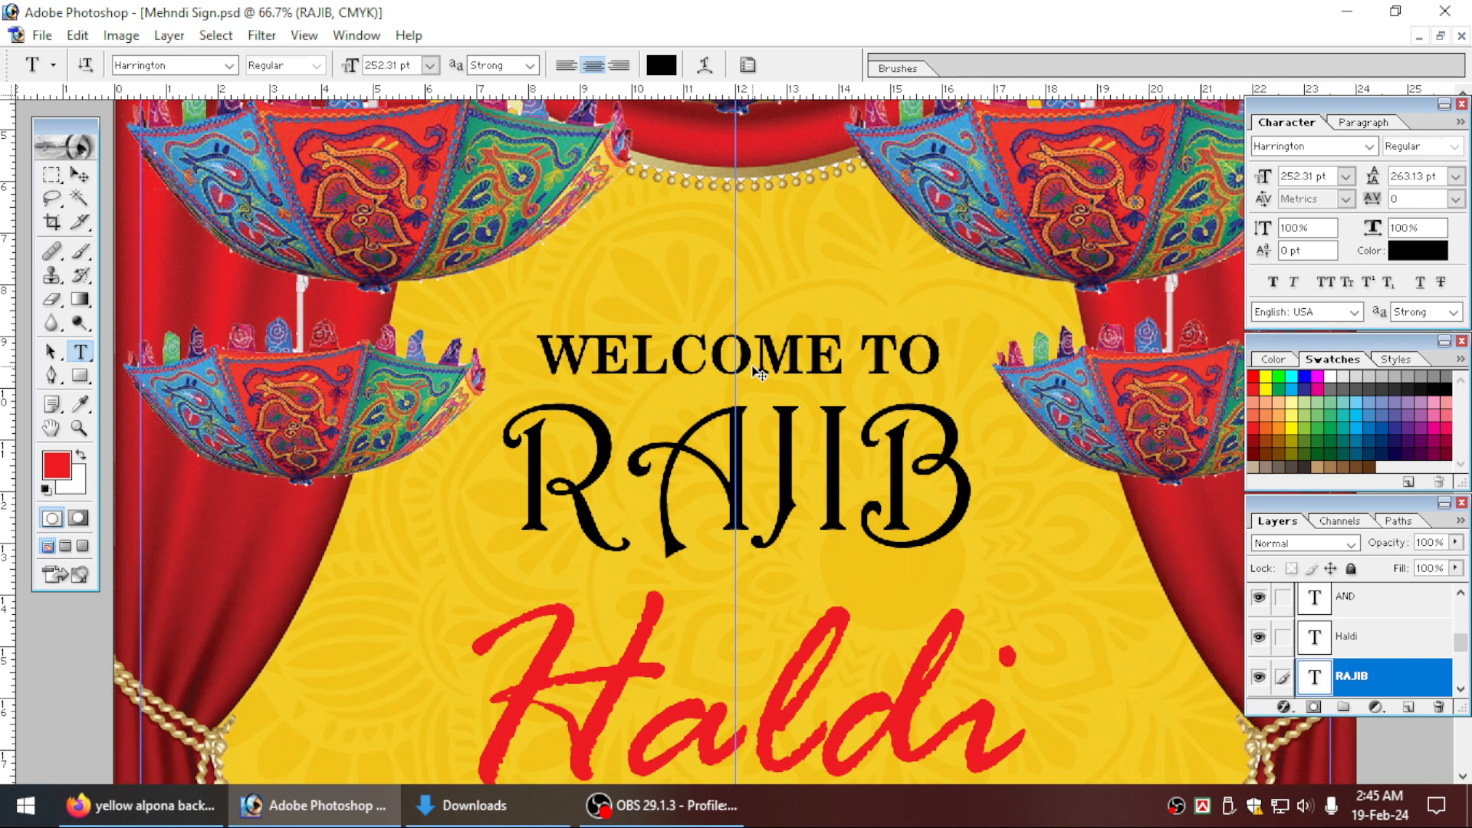
pyautogui.keyDown('ctrl'); pyautogui.click(793, 349); pyautogui.keyUp('ctrl')
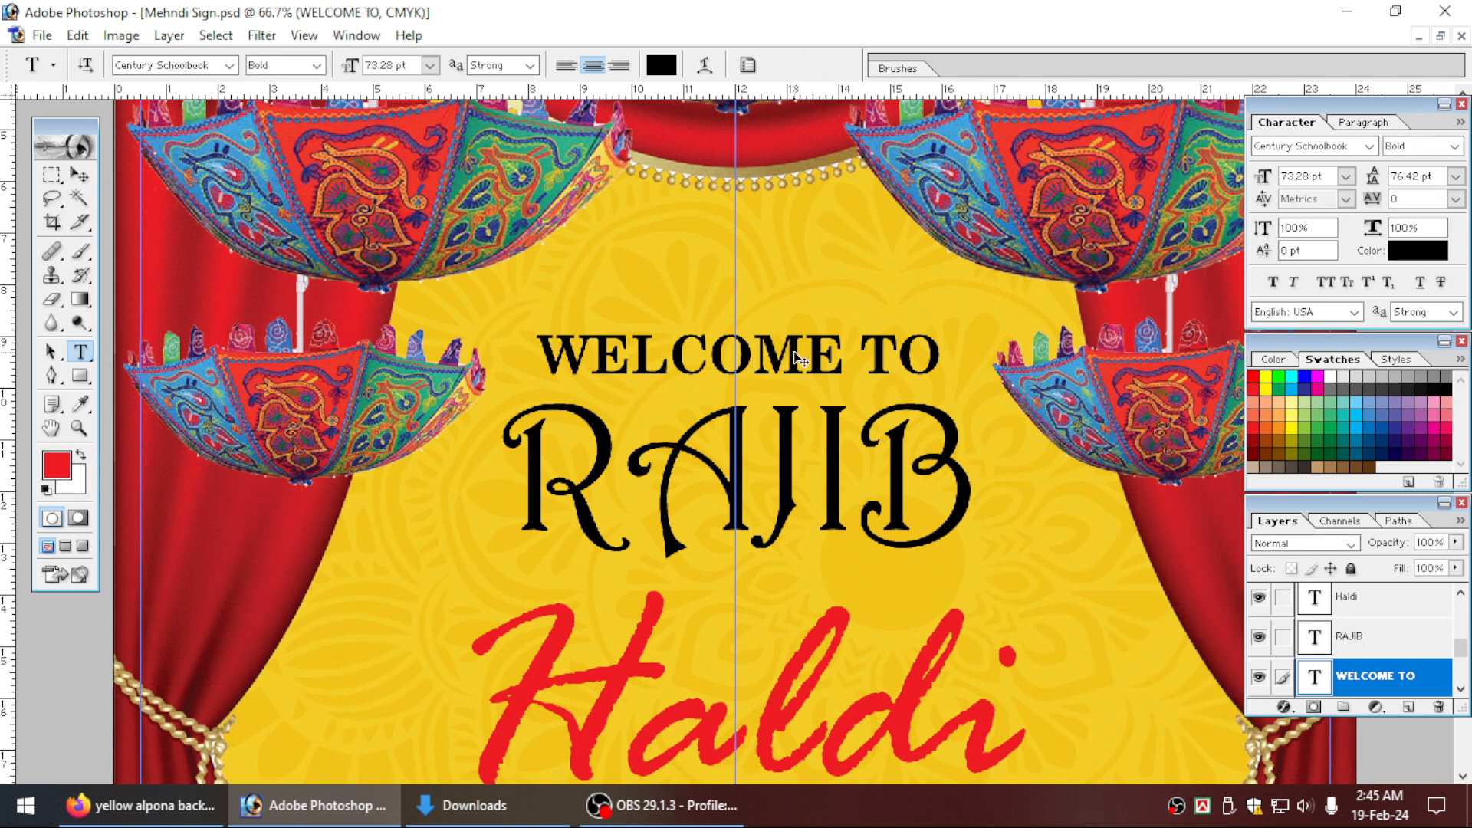
pyautogui.hotkey('ctrl', 't')
pyautogui.moveTo(790, 357); pyautogui.dragTo(782, 316)
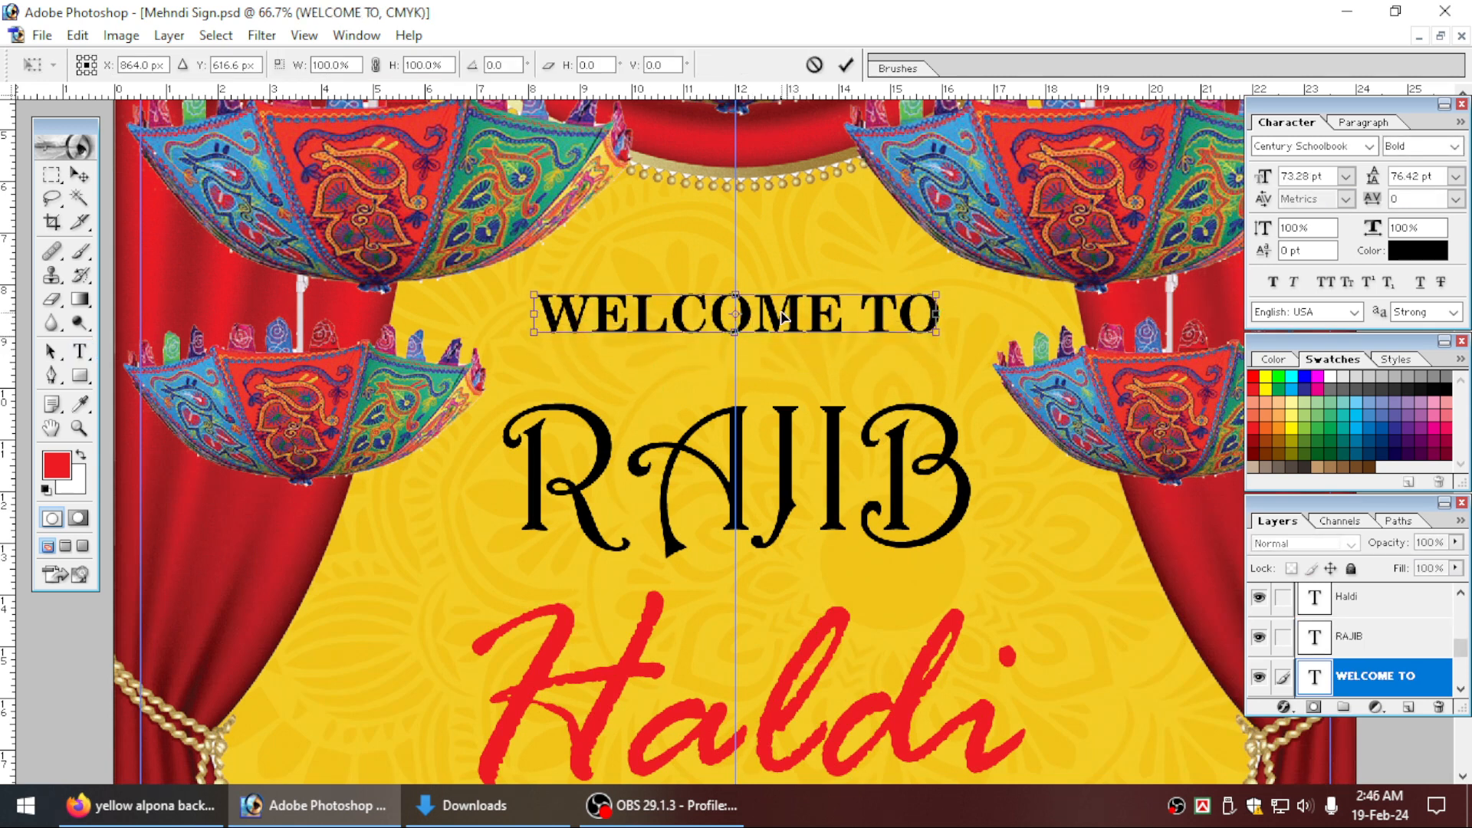
pyautogui.press('Return')
# Move the name text up by about 0.7 inch, closer to WELCOME TO.
pyautogui.press('t')
pyautogui.click(819, 466)
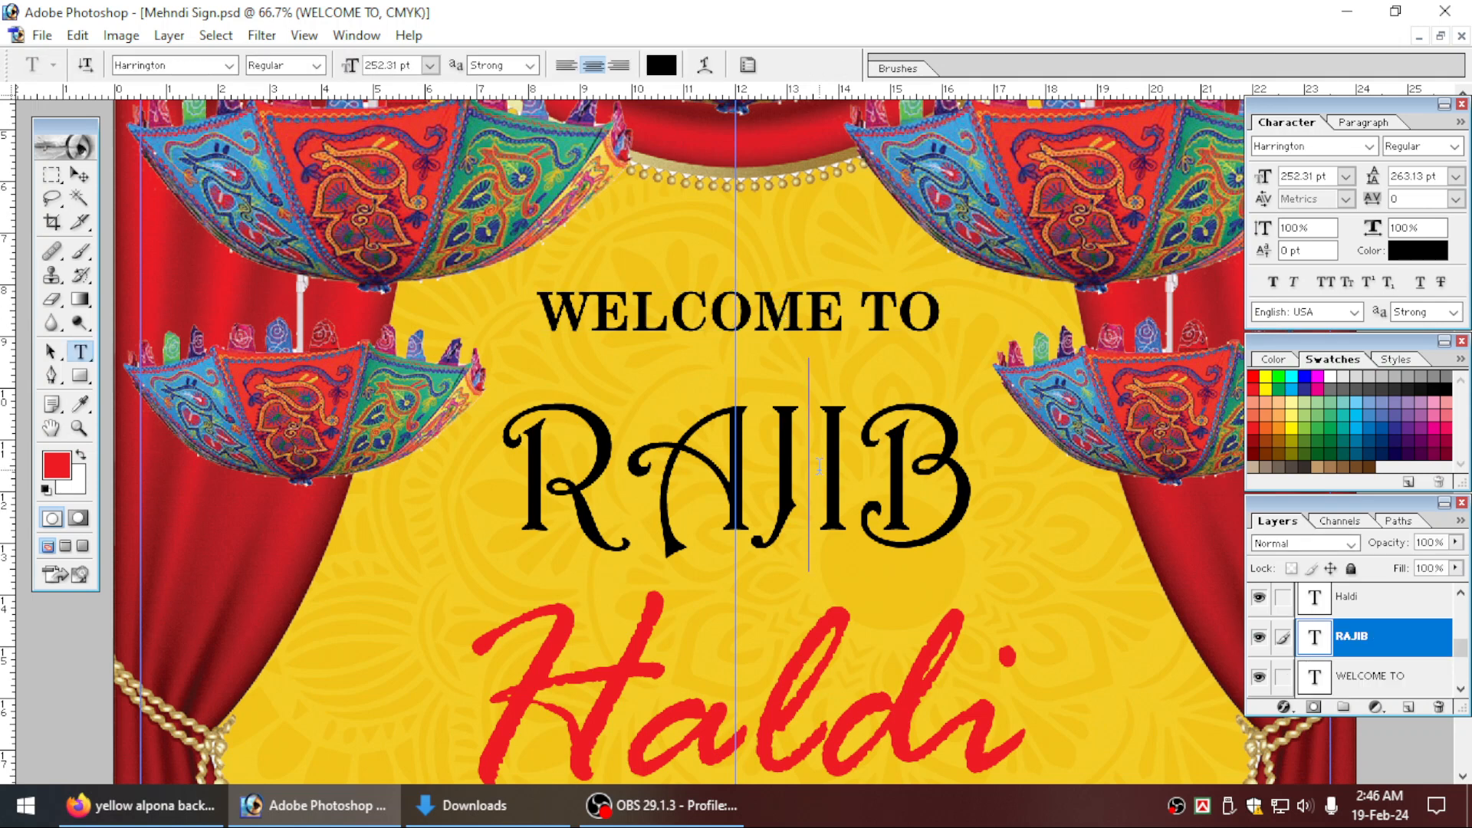
pyautogui.hotkey('ctrl', 'Return')
pyautogui.hotkey('ctrl', 't')
pyautogui.moveTo(842, 463); pyautogui.dragTo(836, 429)
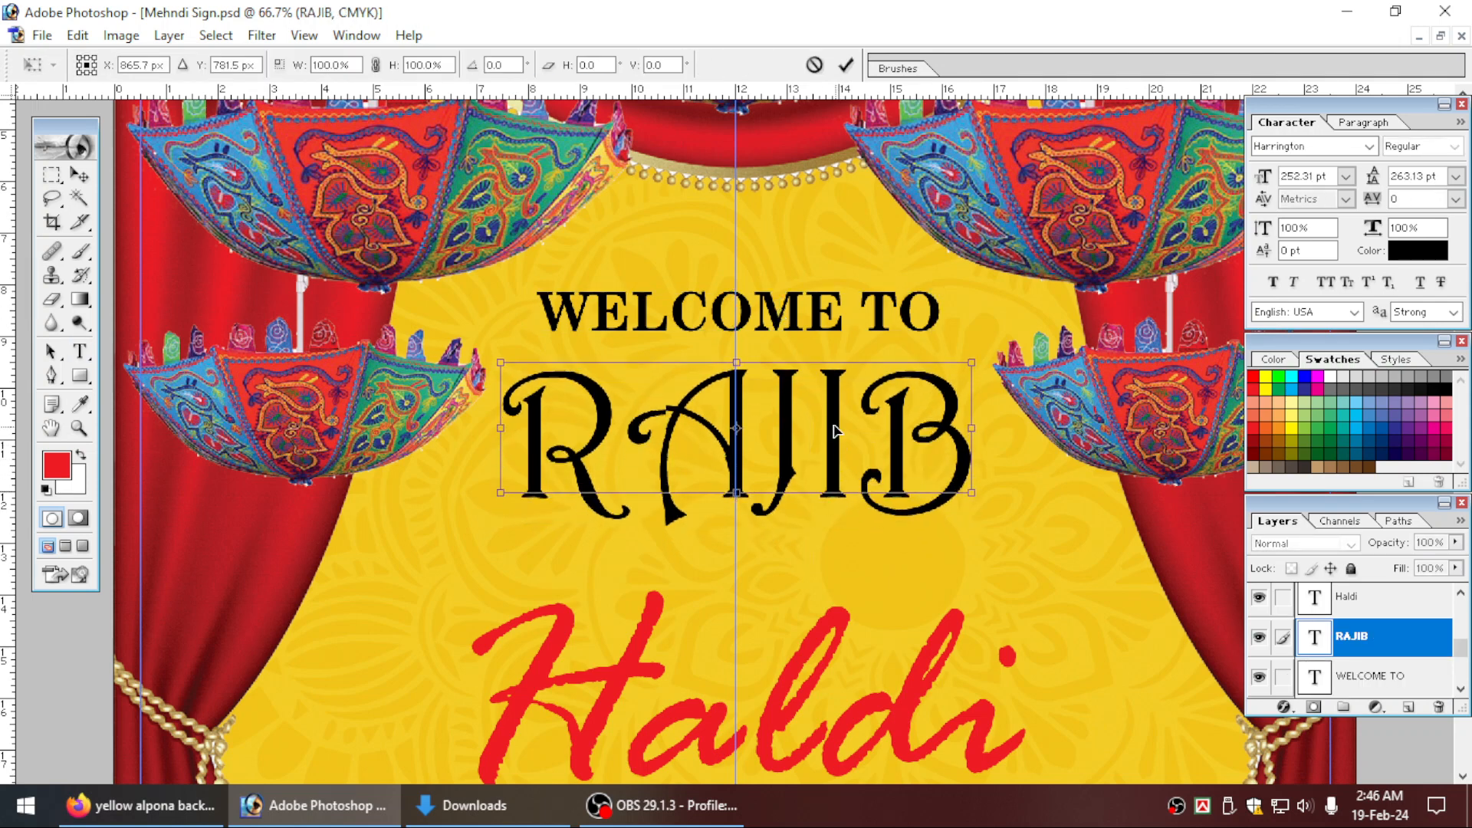
pyautogui.press('Return')
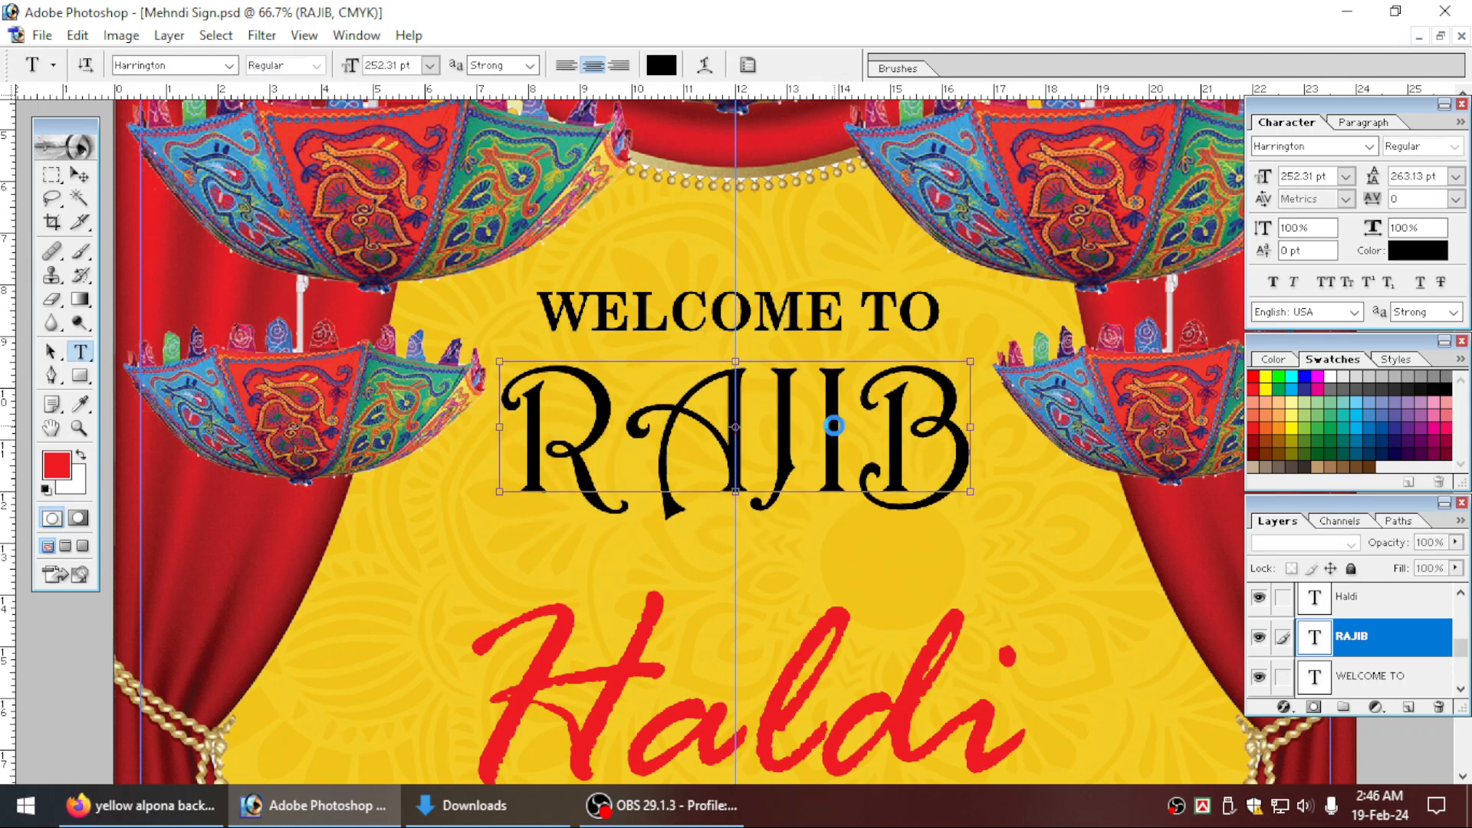
# Distribute the linked Haldi, AND and Mehndi text layers by their vertical centres to even out their spacing.
pyautogui.hotkey('ctrl', '0')
pyautogui.moveTo(688, 402); pyautogui.dragTo(916, 644)
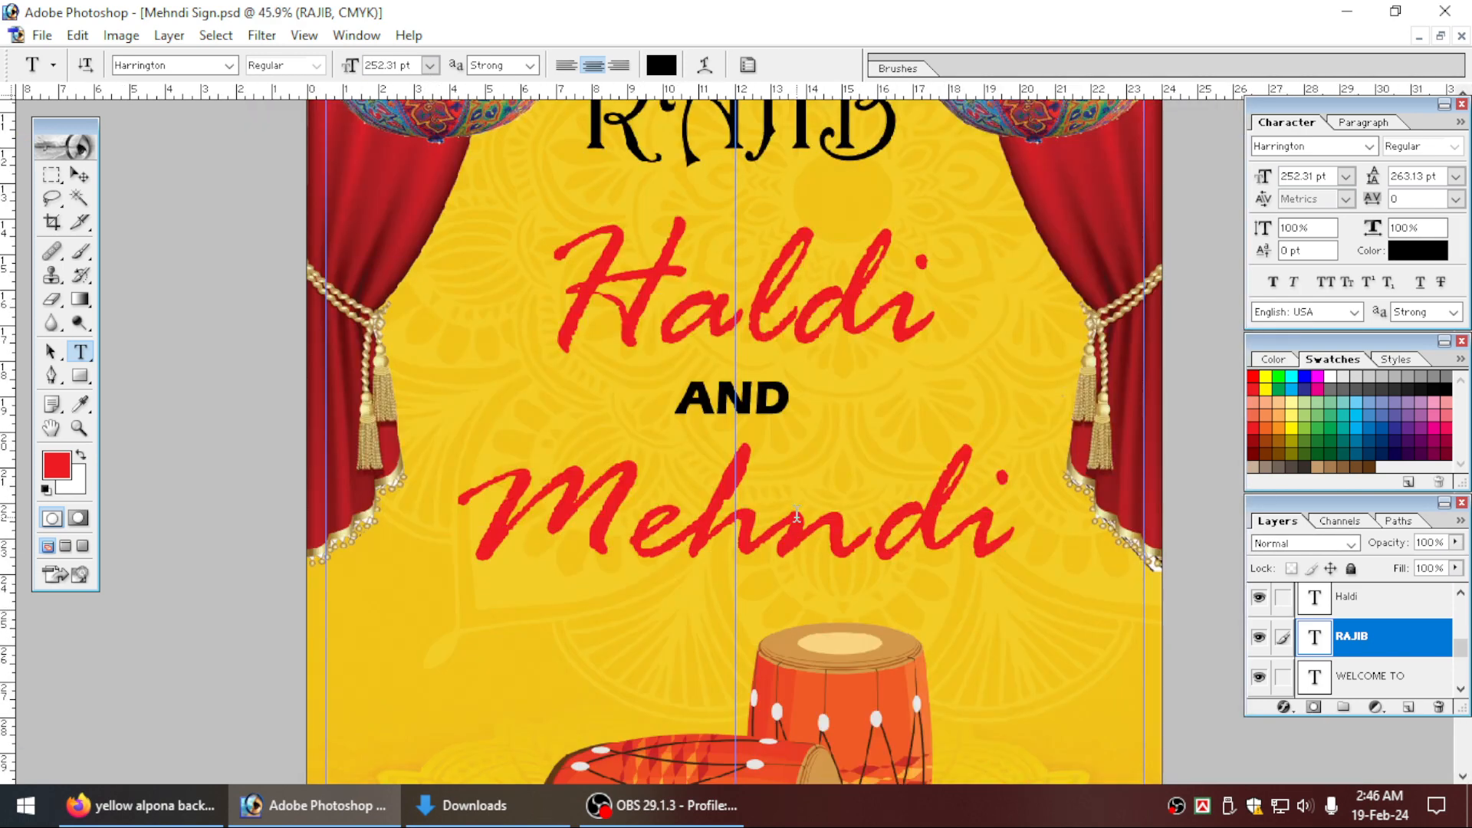
pyautogui.scroll(1, 832, 414)
pyautogui.click(819, 371)
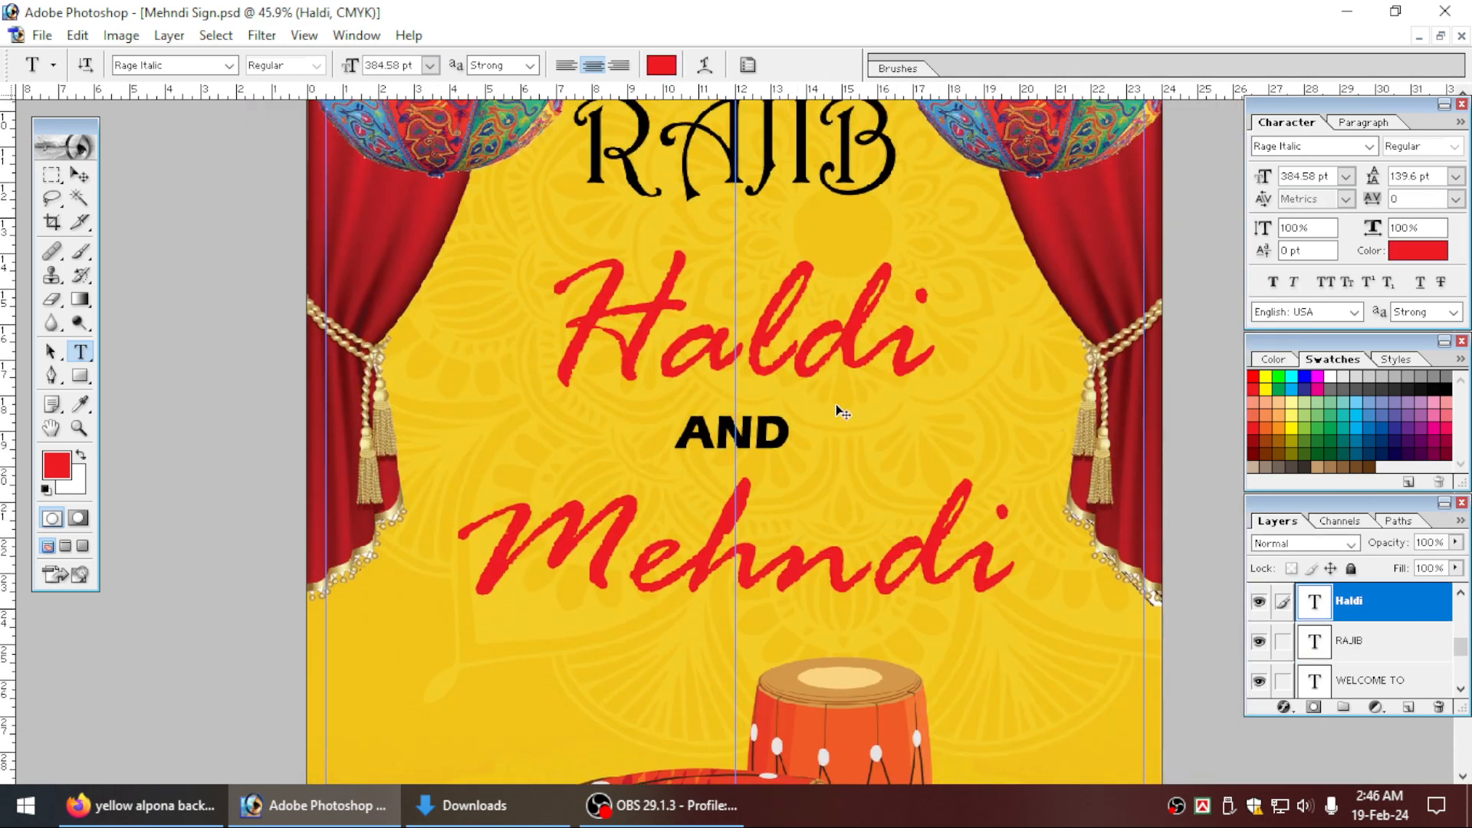
pyautogui.hotkey('ctrl', 't')
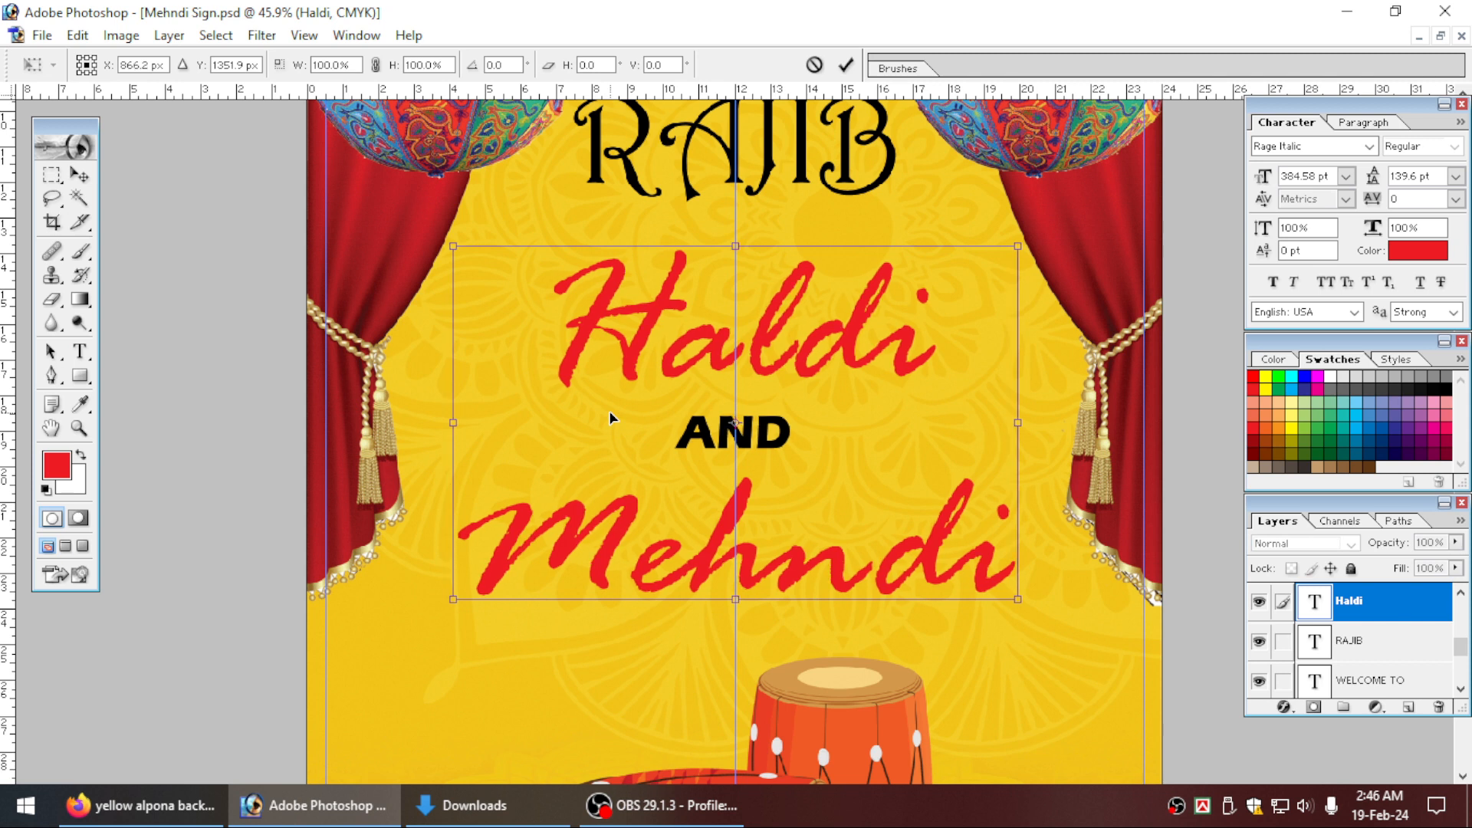
pyautogui.press('Return')
pyautogui.click(88, 177)
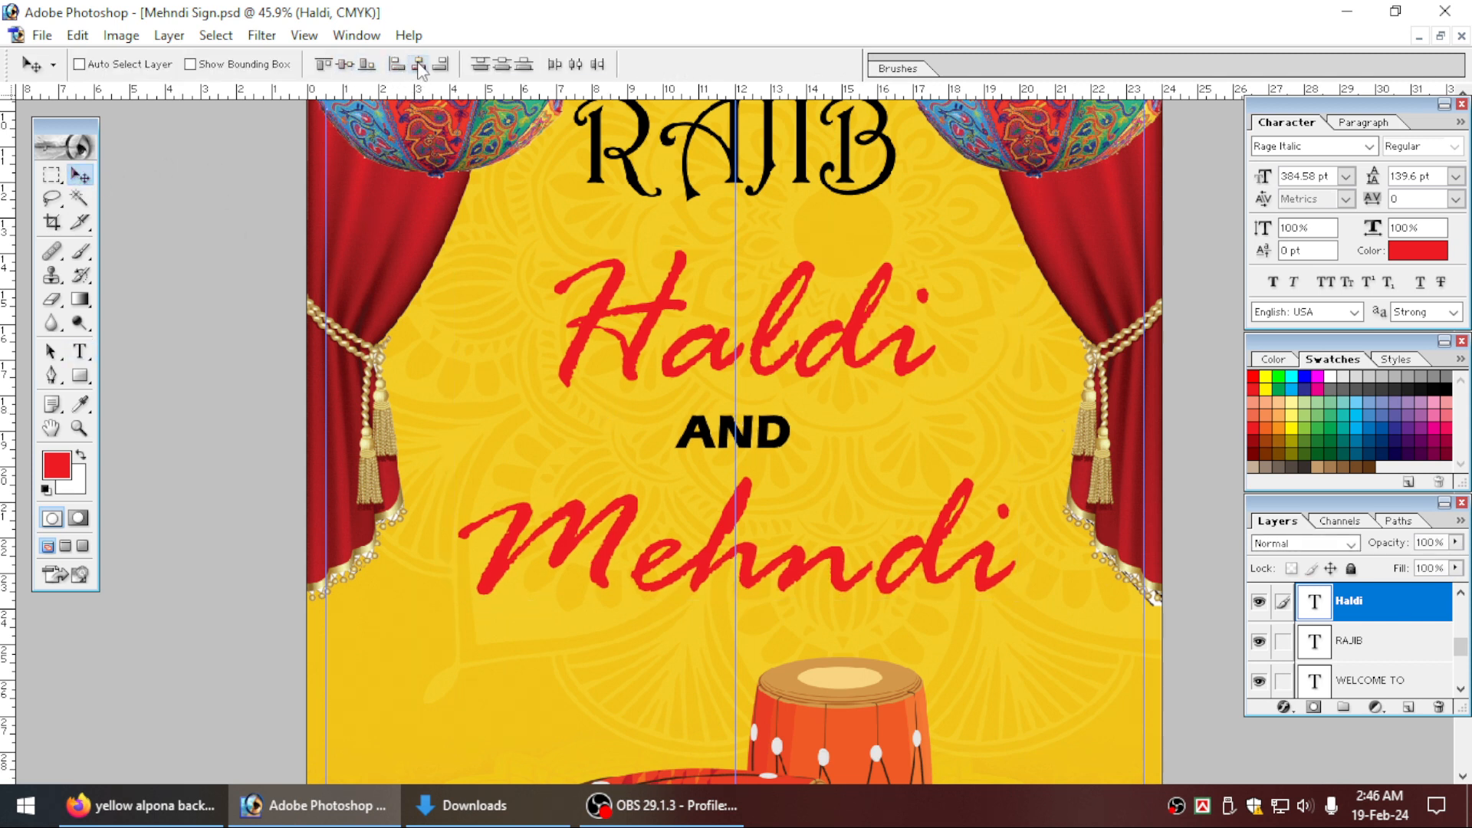
pyautogui.click(502, 63)
pyautogui.hotkey('ctrl', 't')
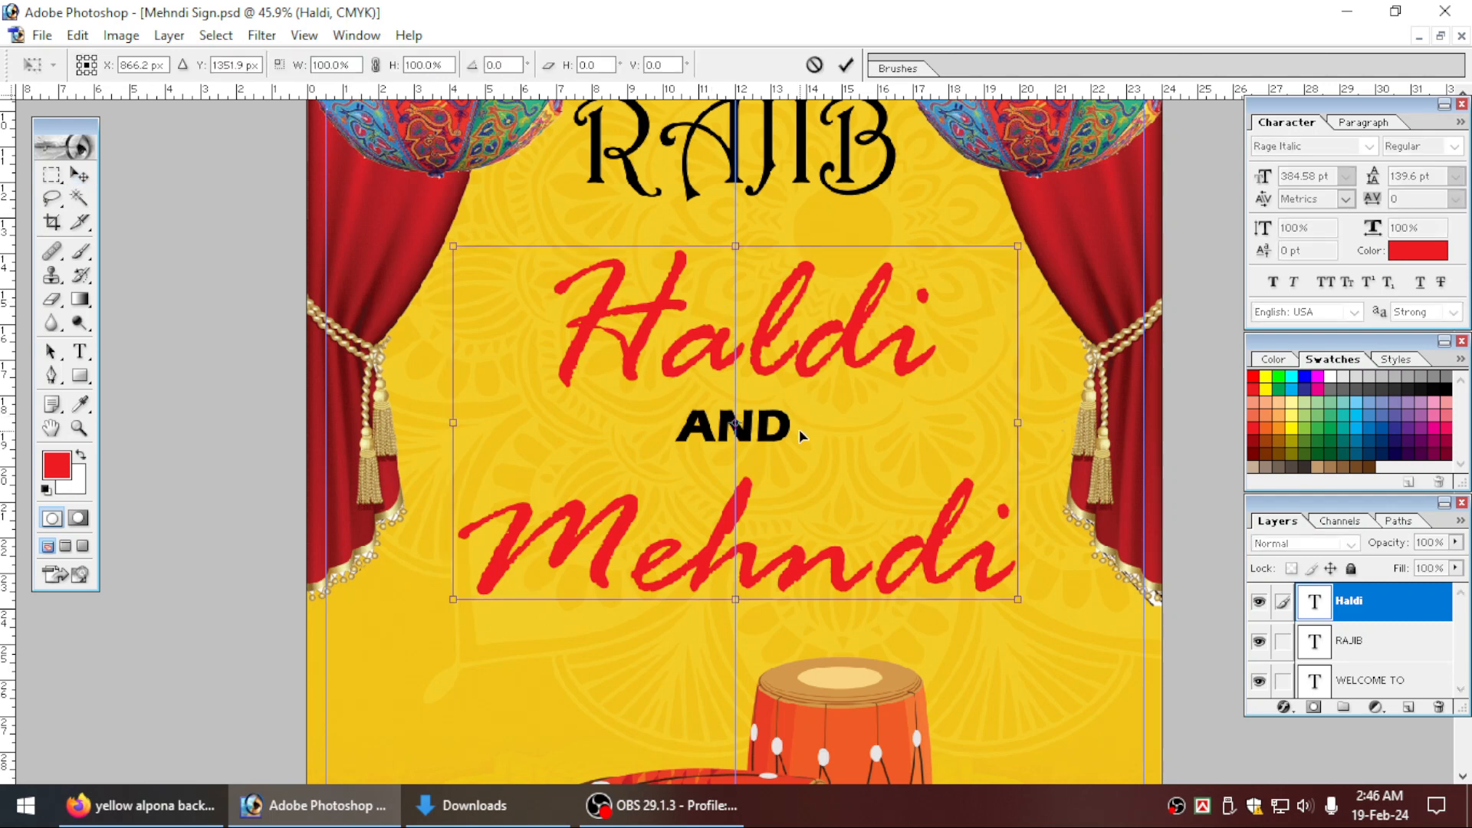
pyautogui.press('Return')
# Add a 10 px outside stroke in yellow (C 0, M 0, Y 100, K 0) to the Haldi text layer.
pyautogui.hotkey('ctrl', '0')
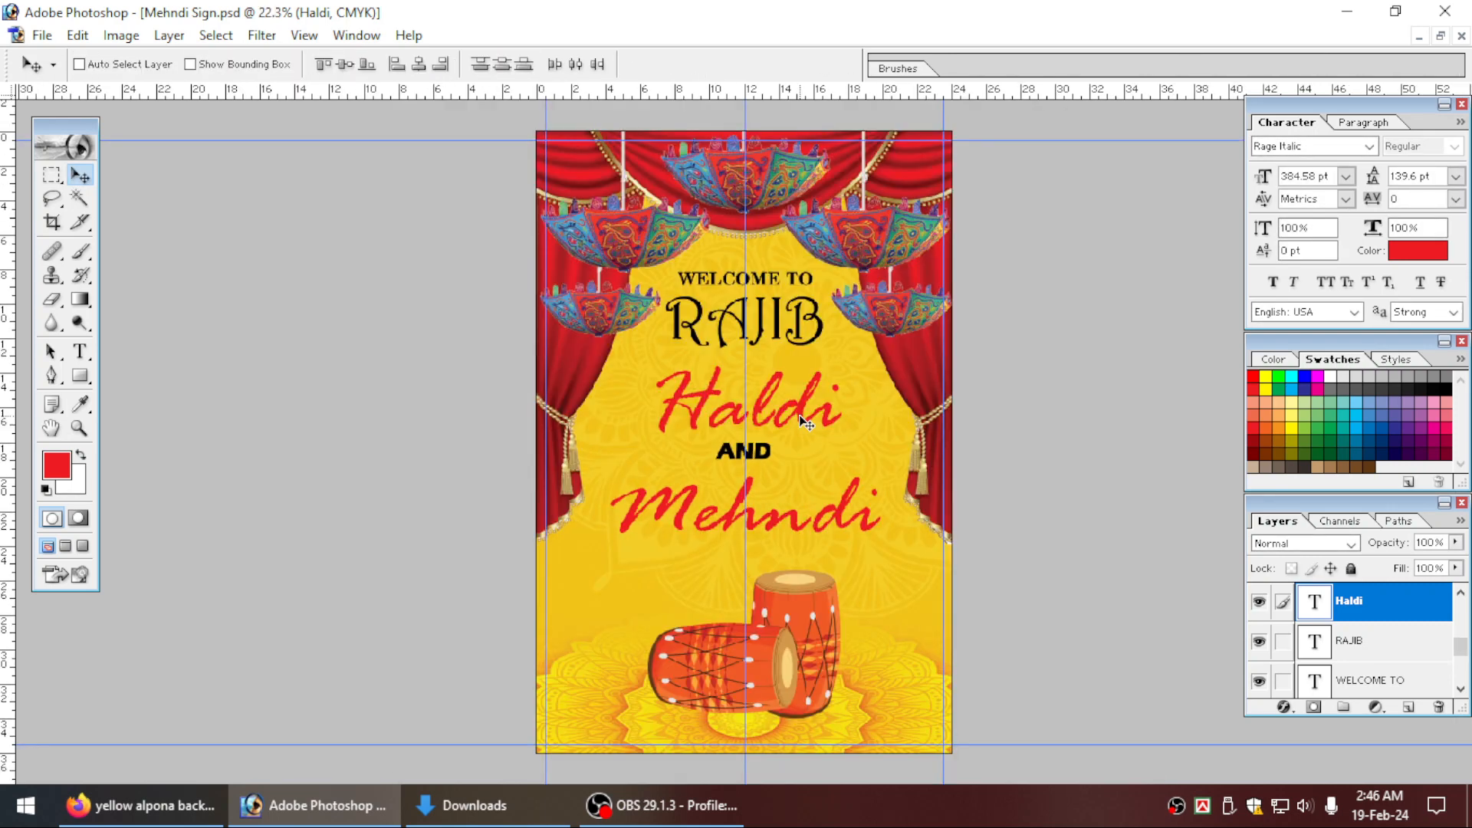
pyautogui.moveTo(609, 357); pyautogui.dragTo(952, 562)
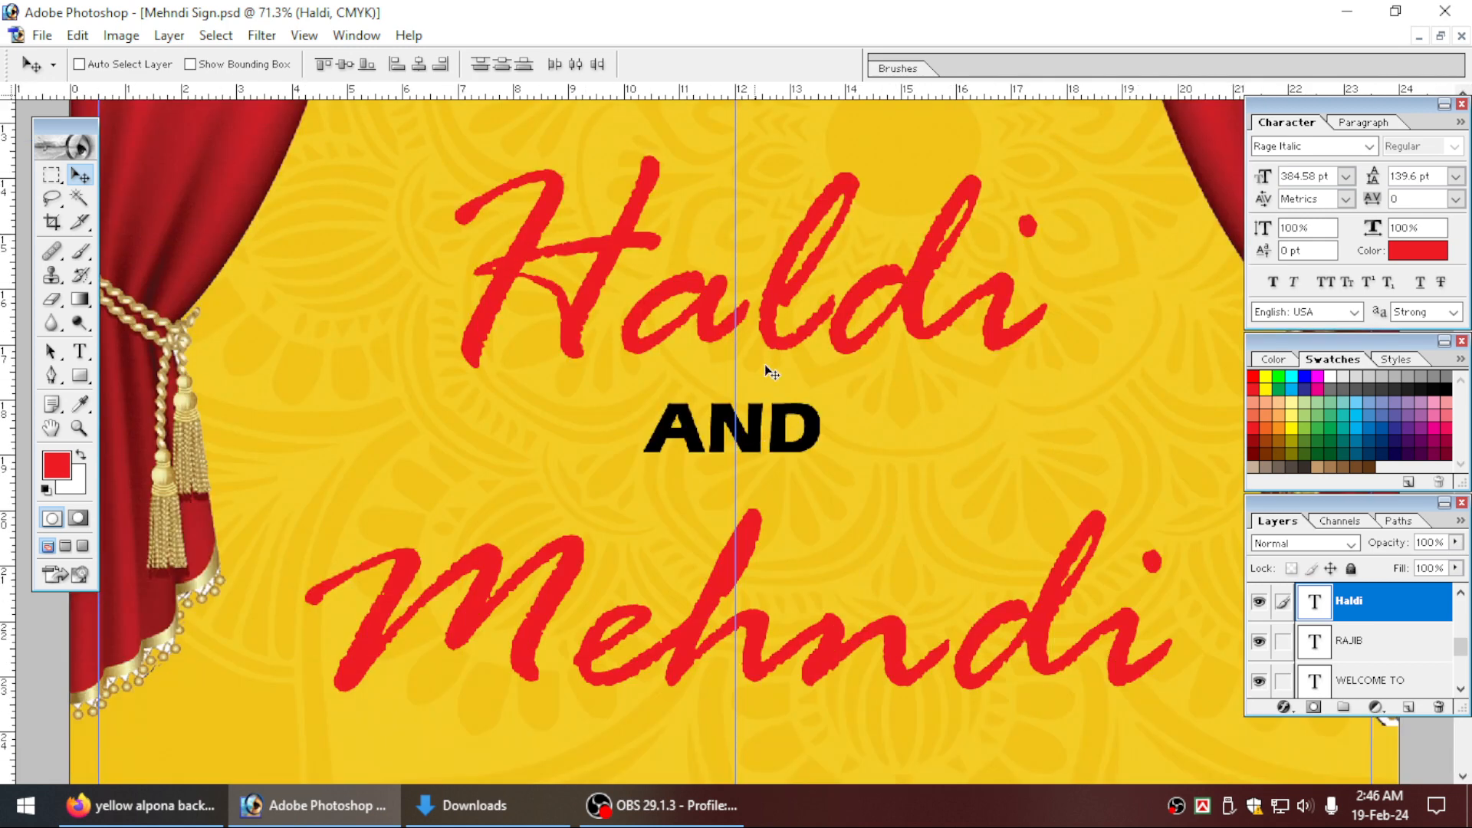
pyautogui.click(1279, 708)
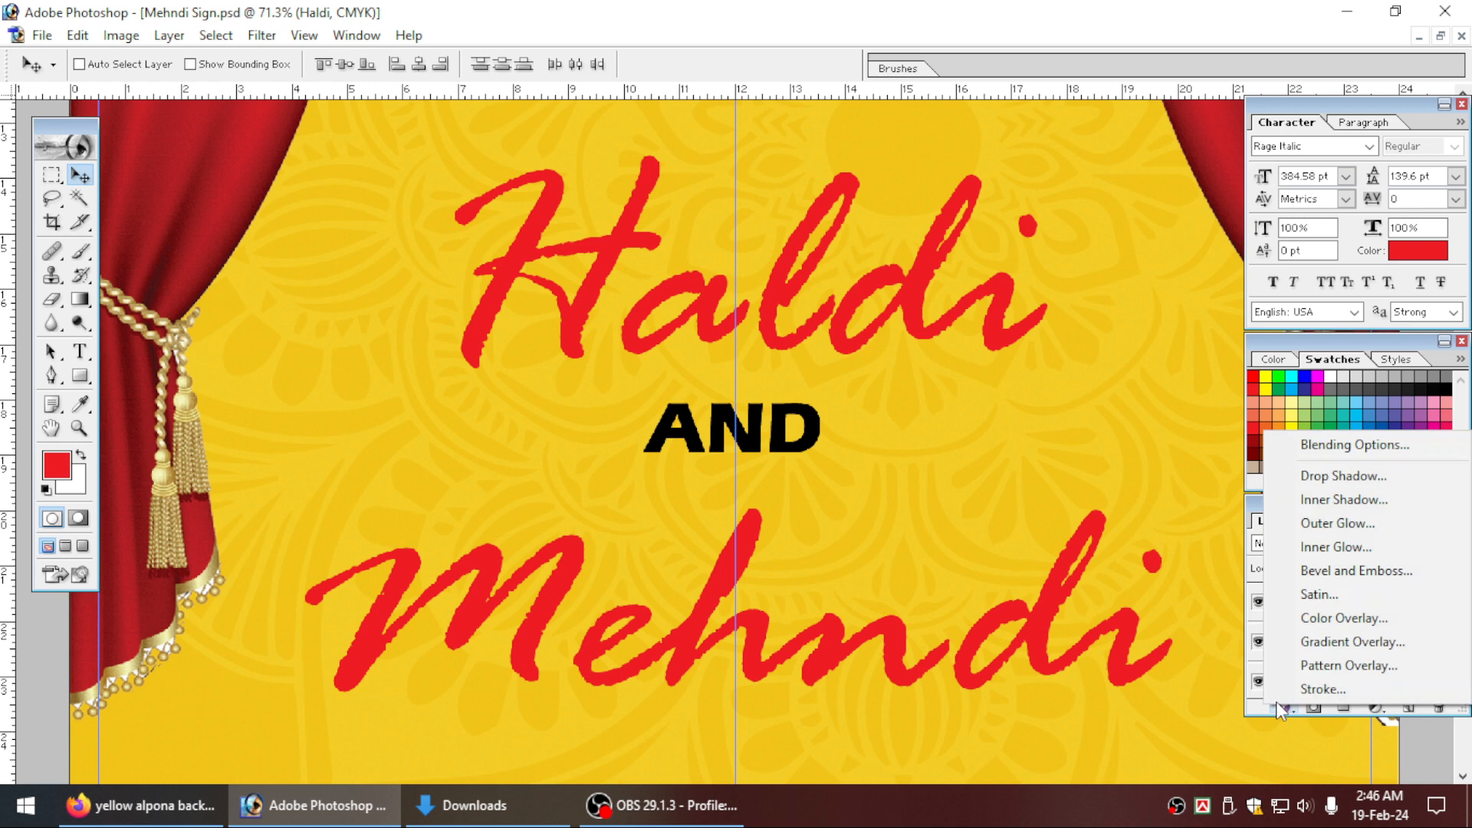
pyautogui.click(1321, 690)
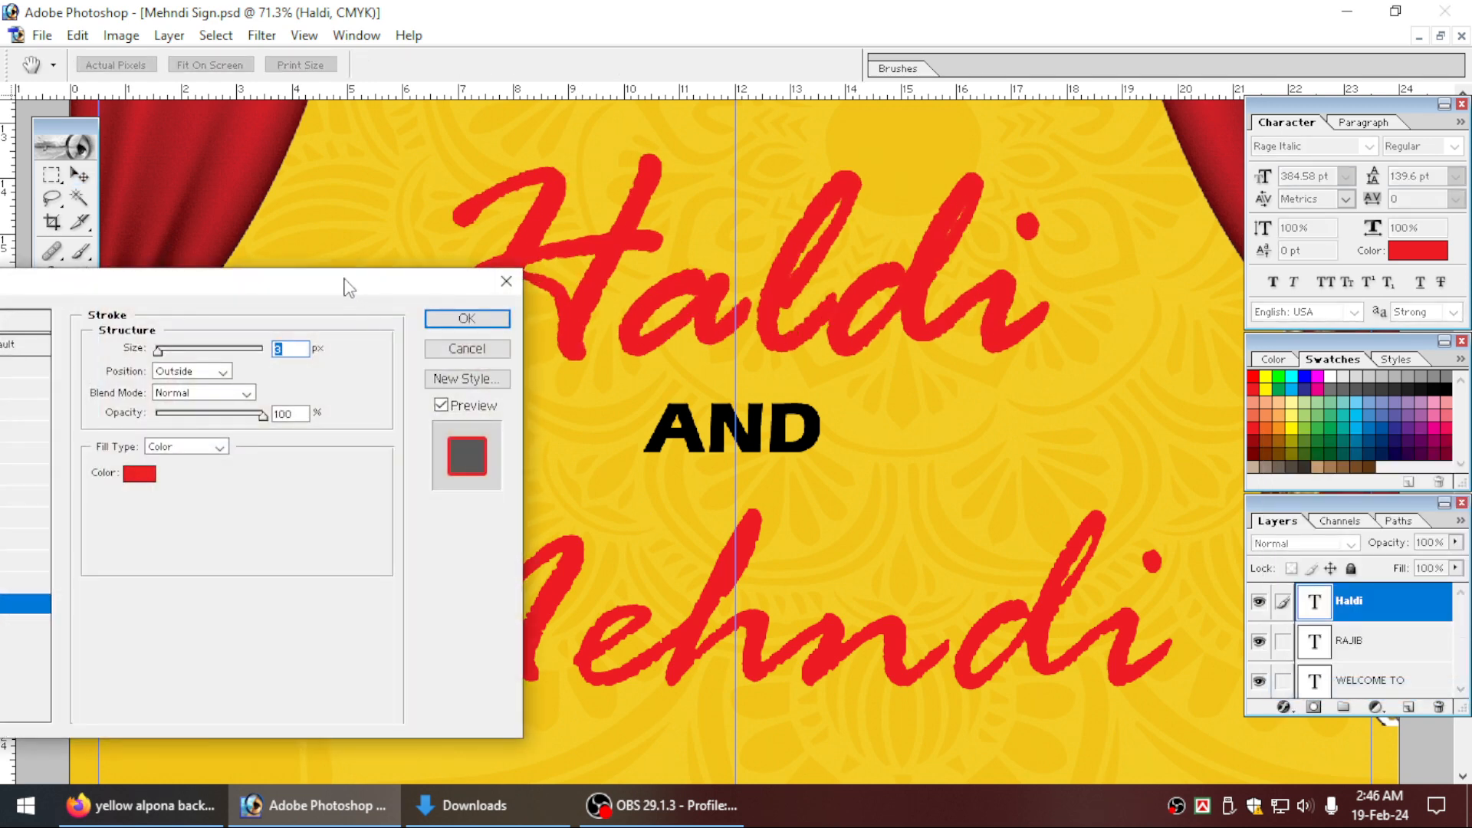
pyautogui.moveTo(346, 279); pyautogui.dragTo(422, 338)
pyautogui.click(215, 533)
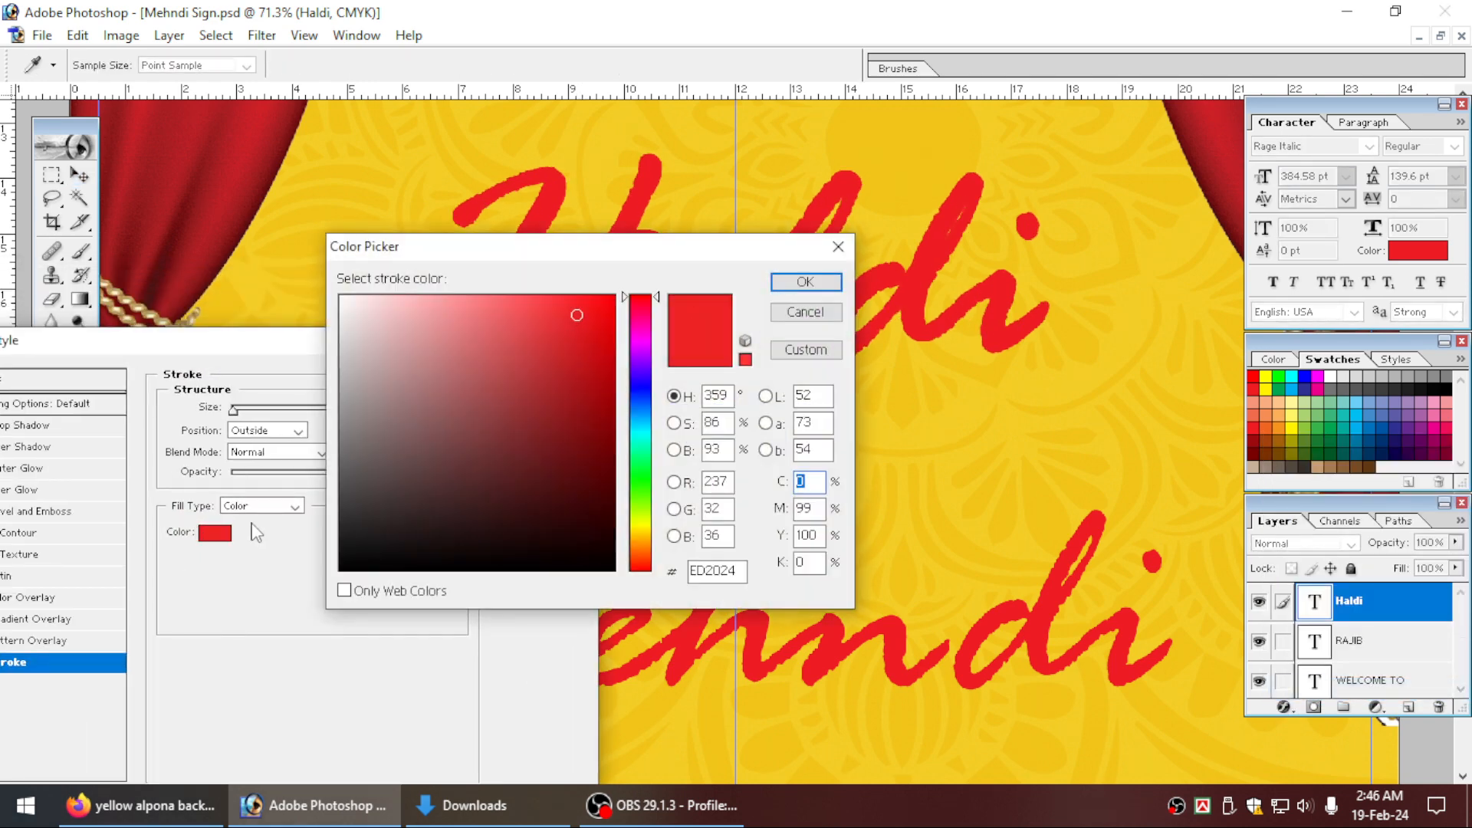
pyautogui.write('1')
pyautogui.write('0')
pyautogui.press('Tab')
pyautogui.write('0')
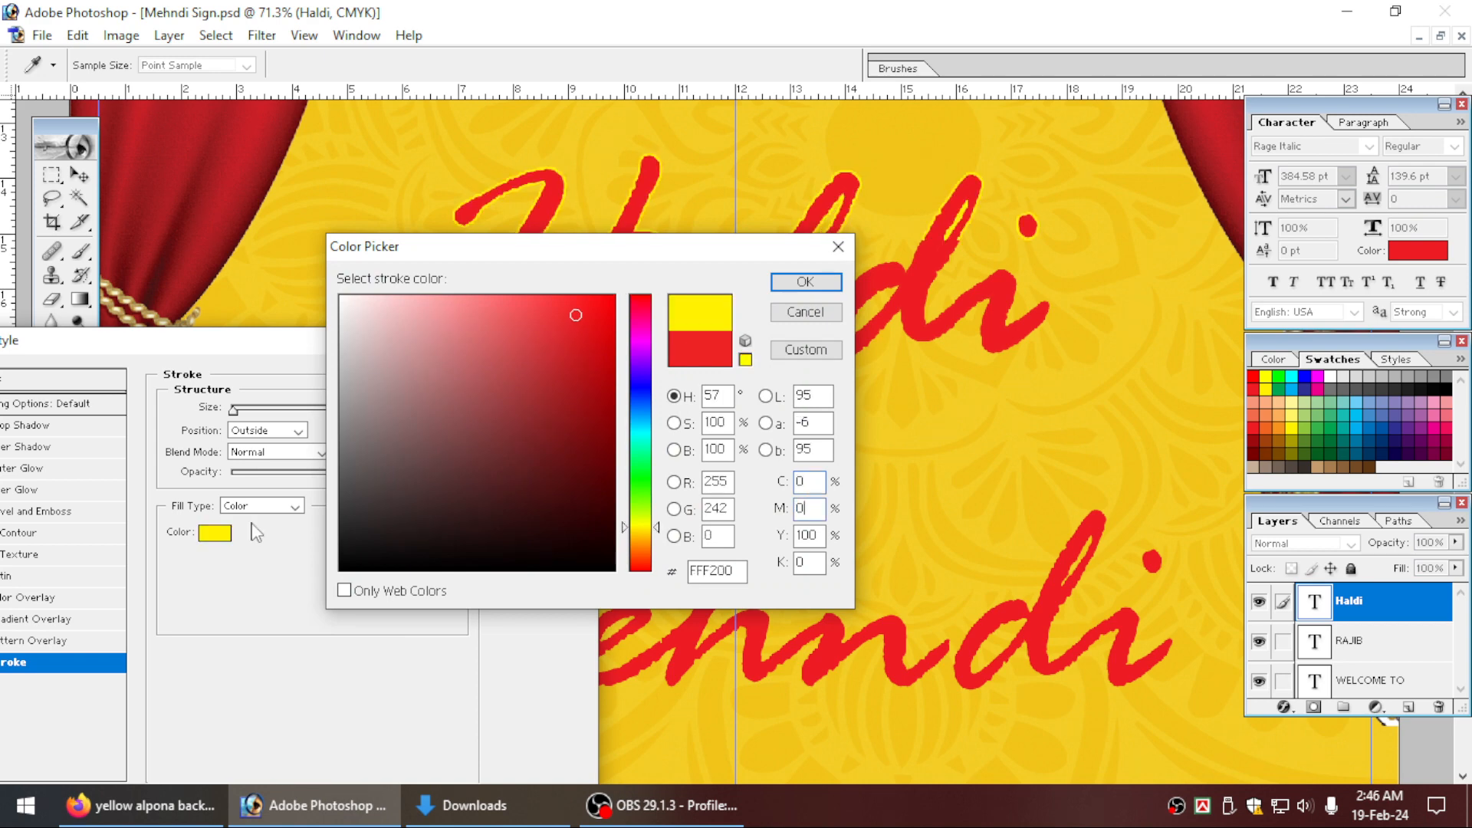
pyautogui.press('Tab')
pyautogui.write('100')
pyautogui.press('Return')
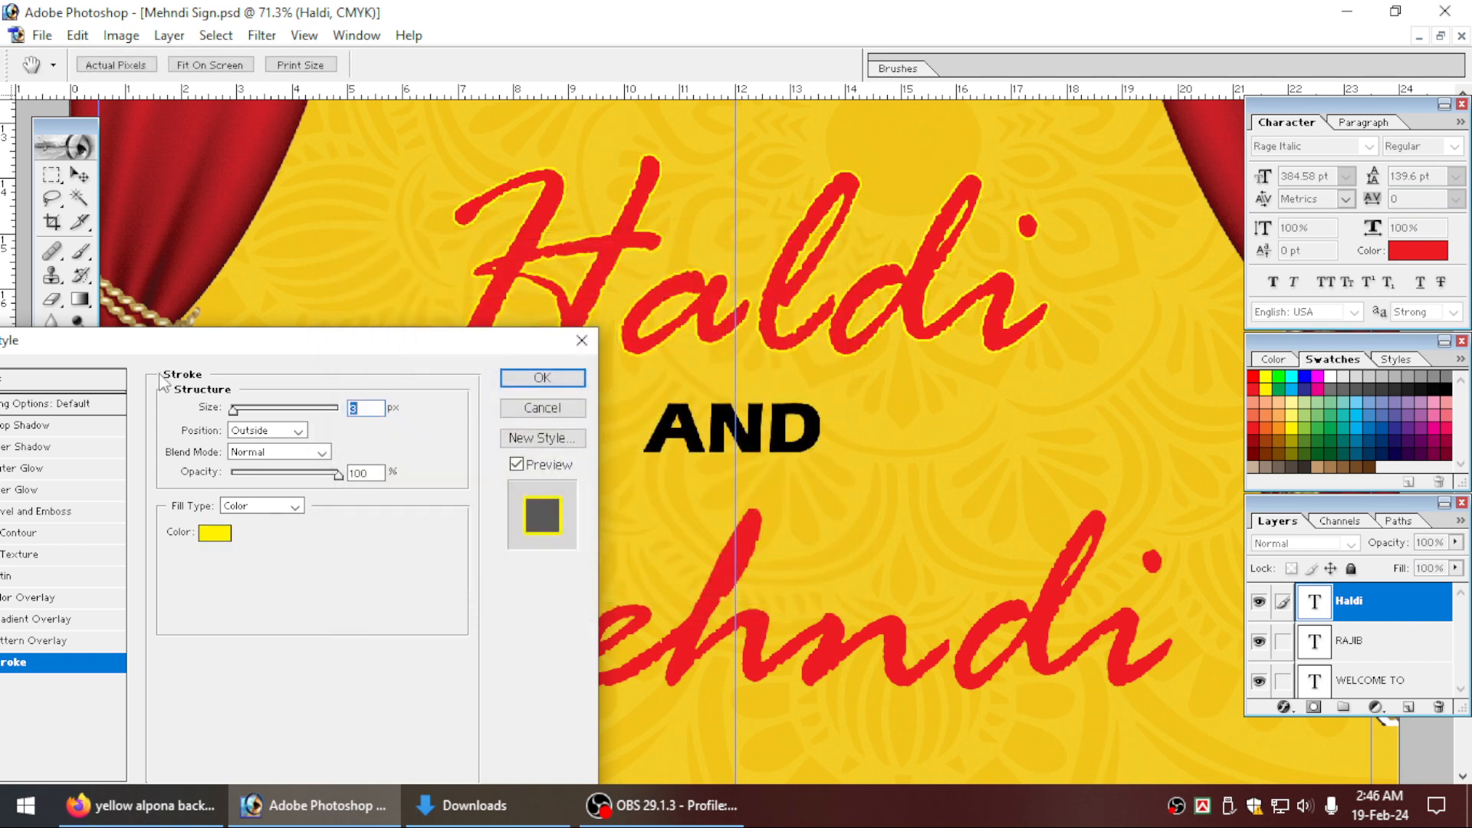
pyautogui.moveTo(309, 345); pyautogui.dragTo(481, 381)
pyautogui.write('10')
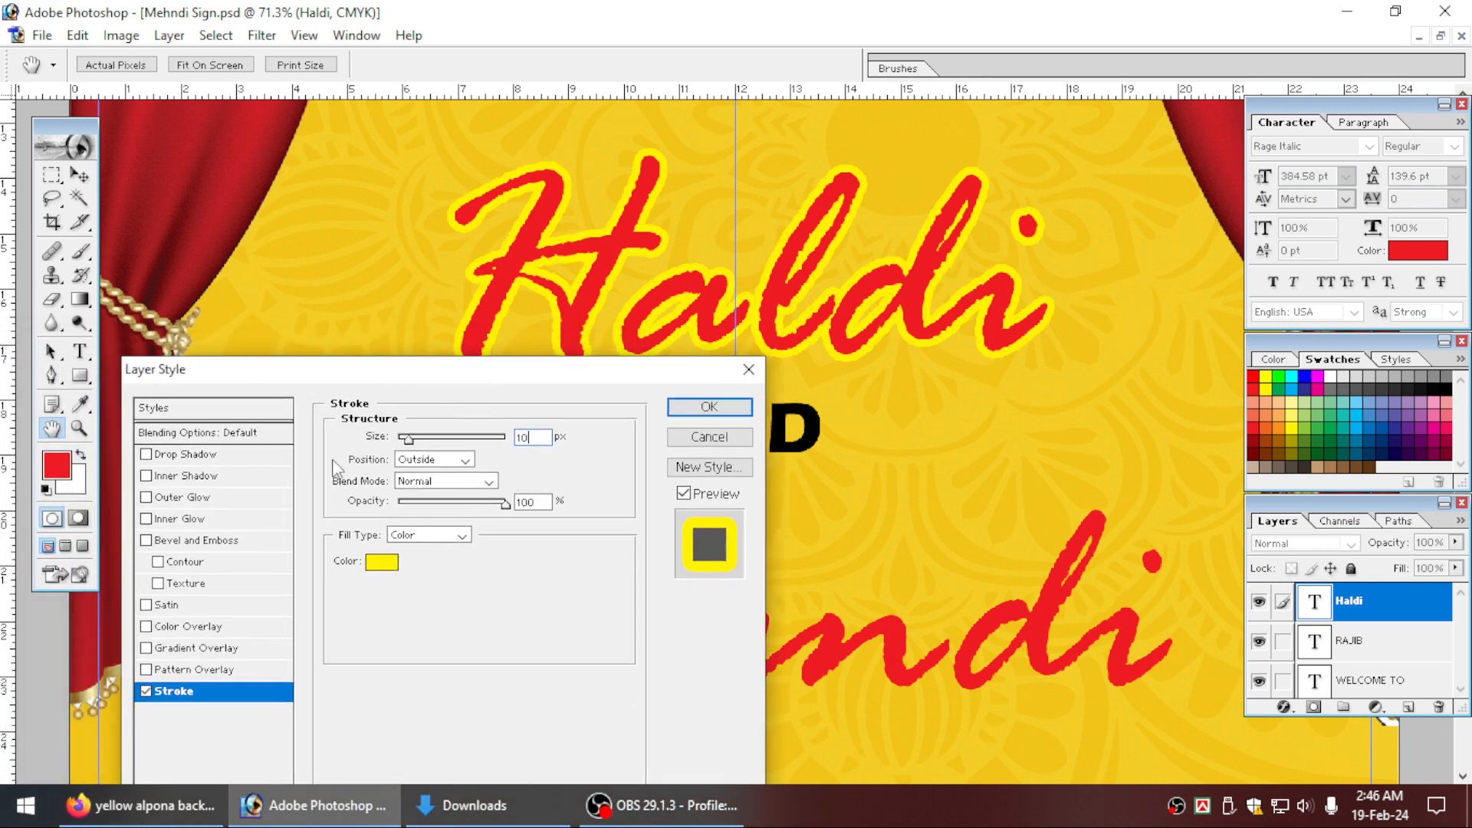
# Add a drop shadow to the Haldi text, coloured black with all CMYK values at 100, at a distance of 22 px.
pyautogui.click(225, 458)
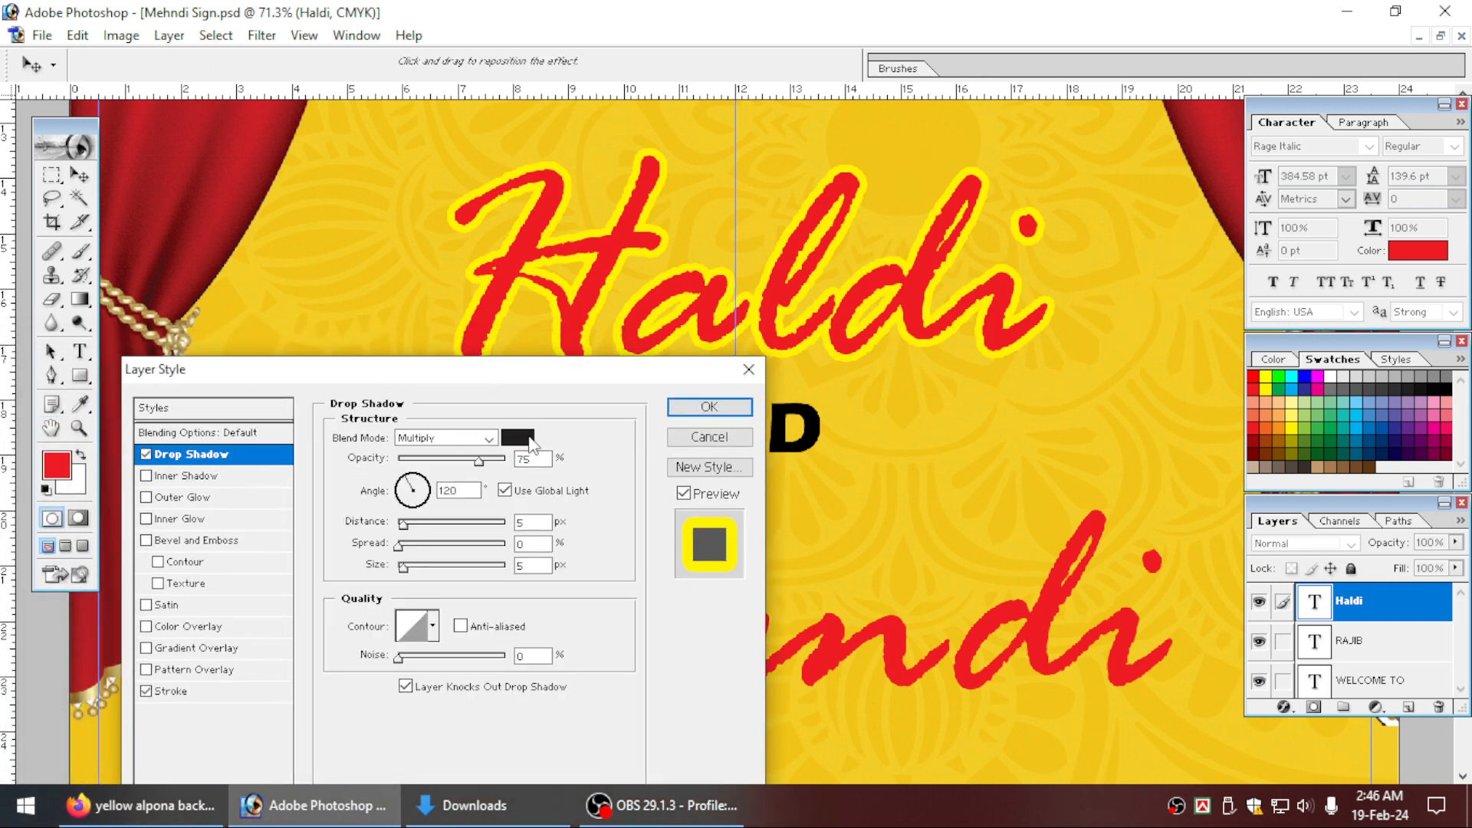
pyautogui.click(525, 438)
pyautogui.write('100')
pyautogui.press('Tab')
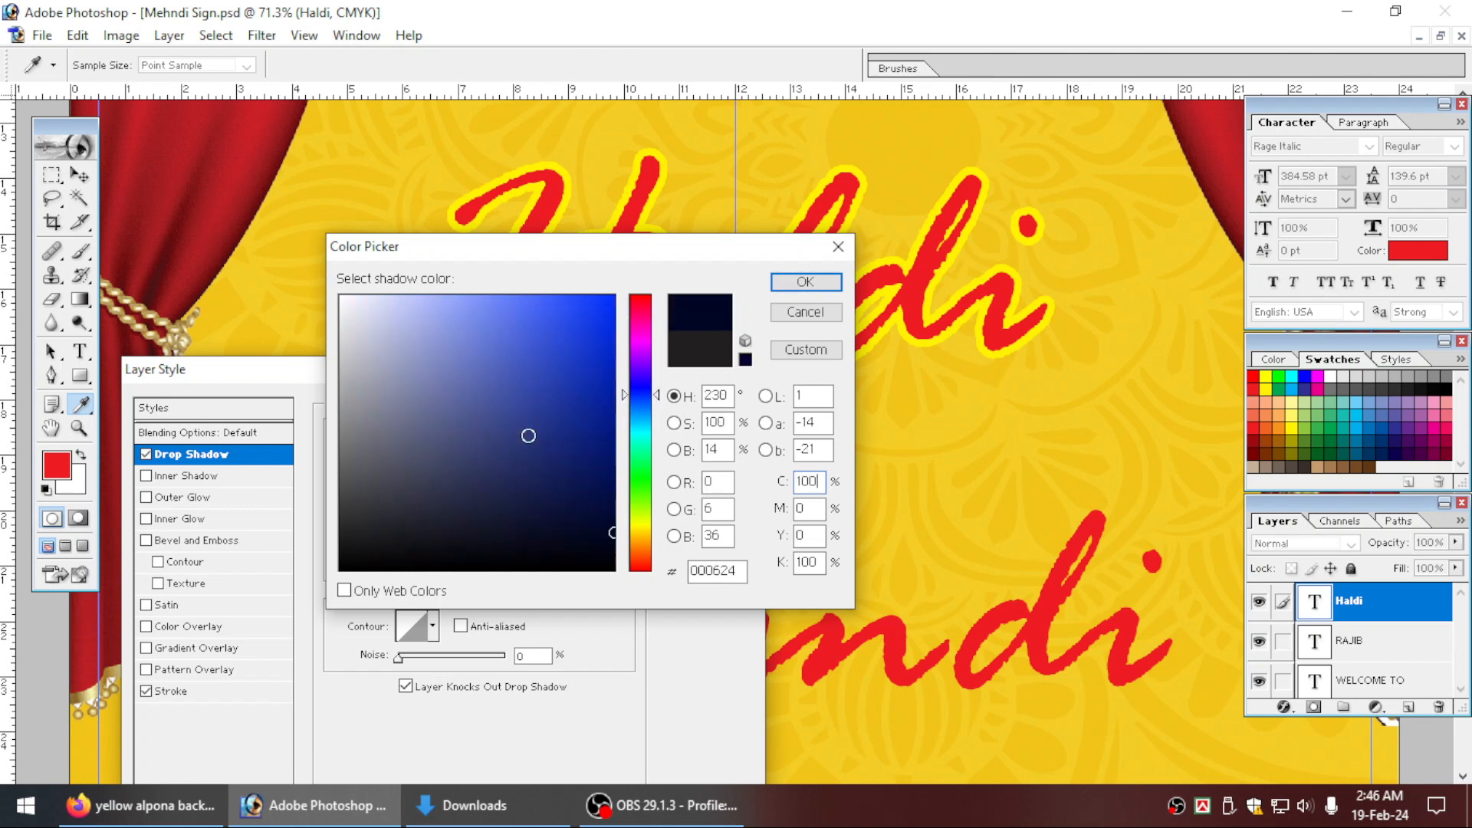
pyautogui.write('100')
pyautogui.press('Tab')
pyautogui.write('100')
pyautogui.press('Tab')
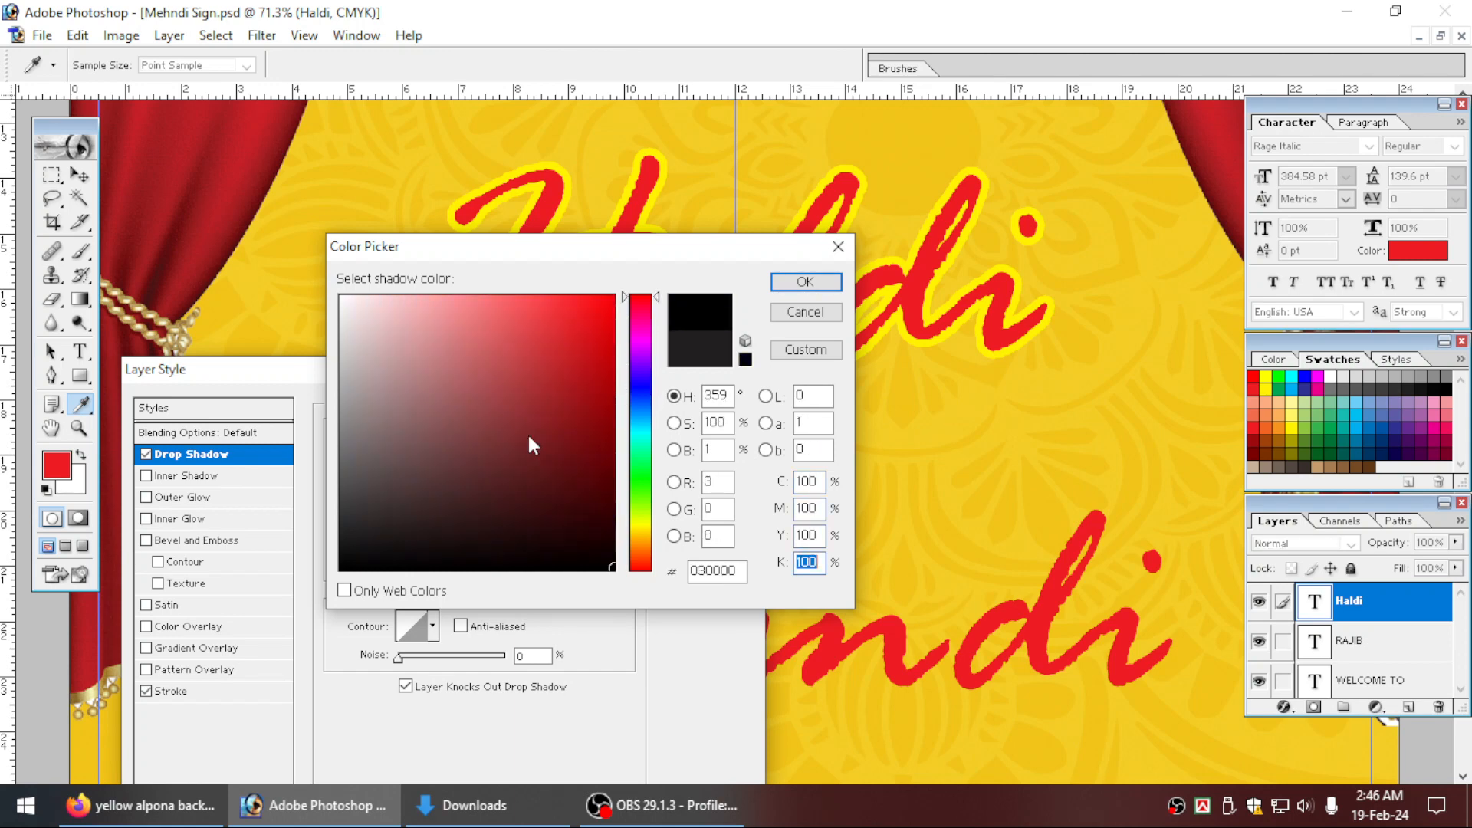
pyautogui.press('Return')
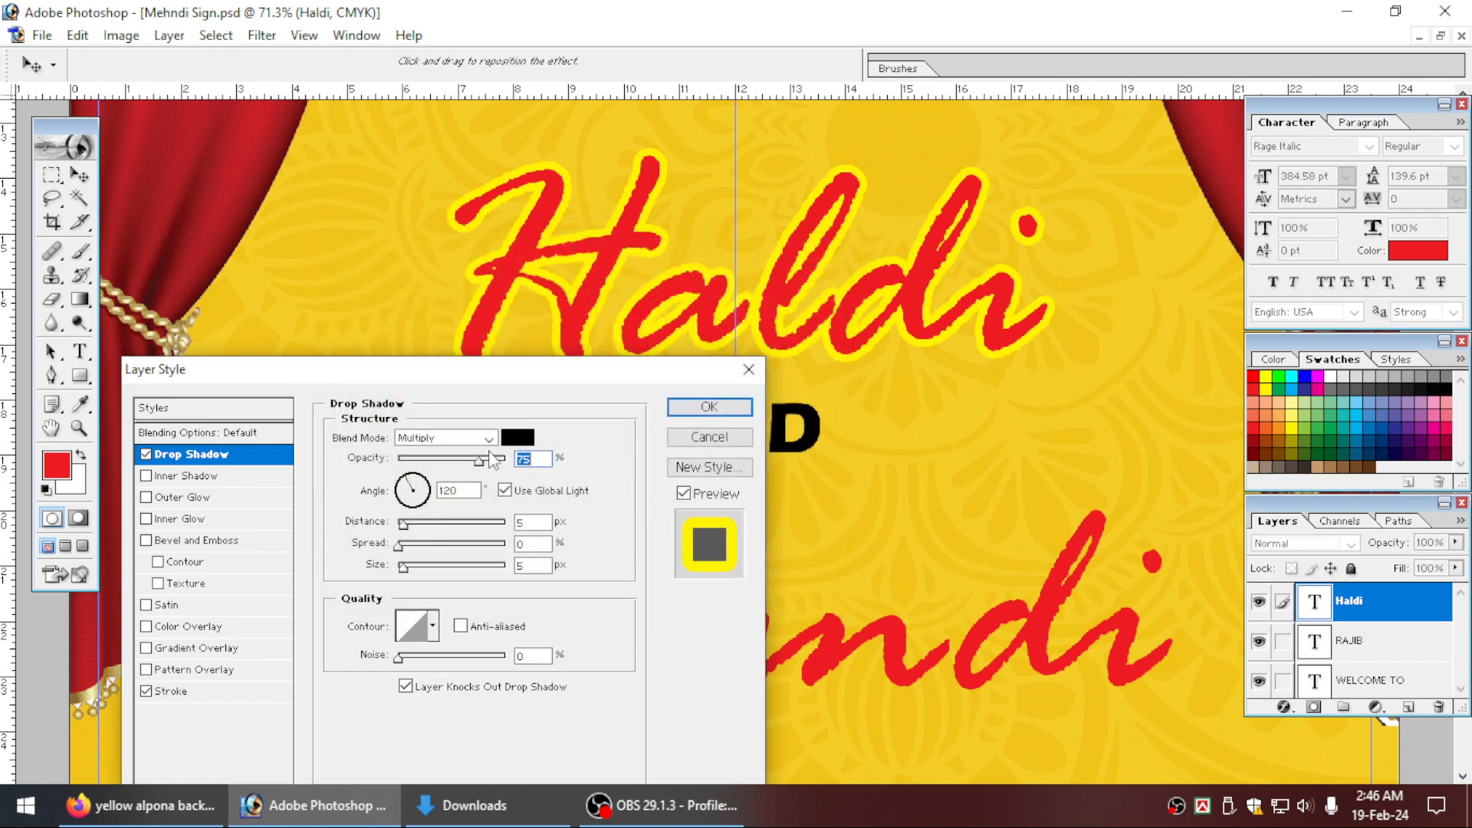
pyautogui.moveTo(403, 524); pyautogui.dragTo(426, 532)
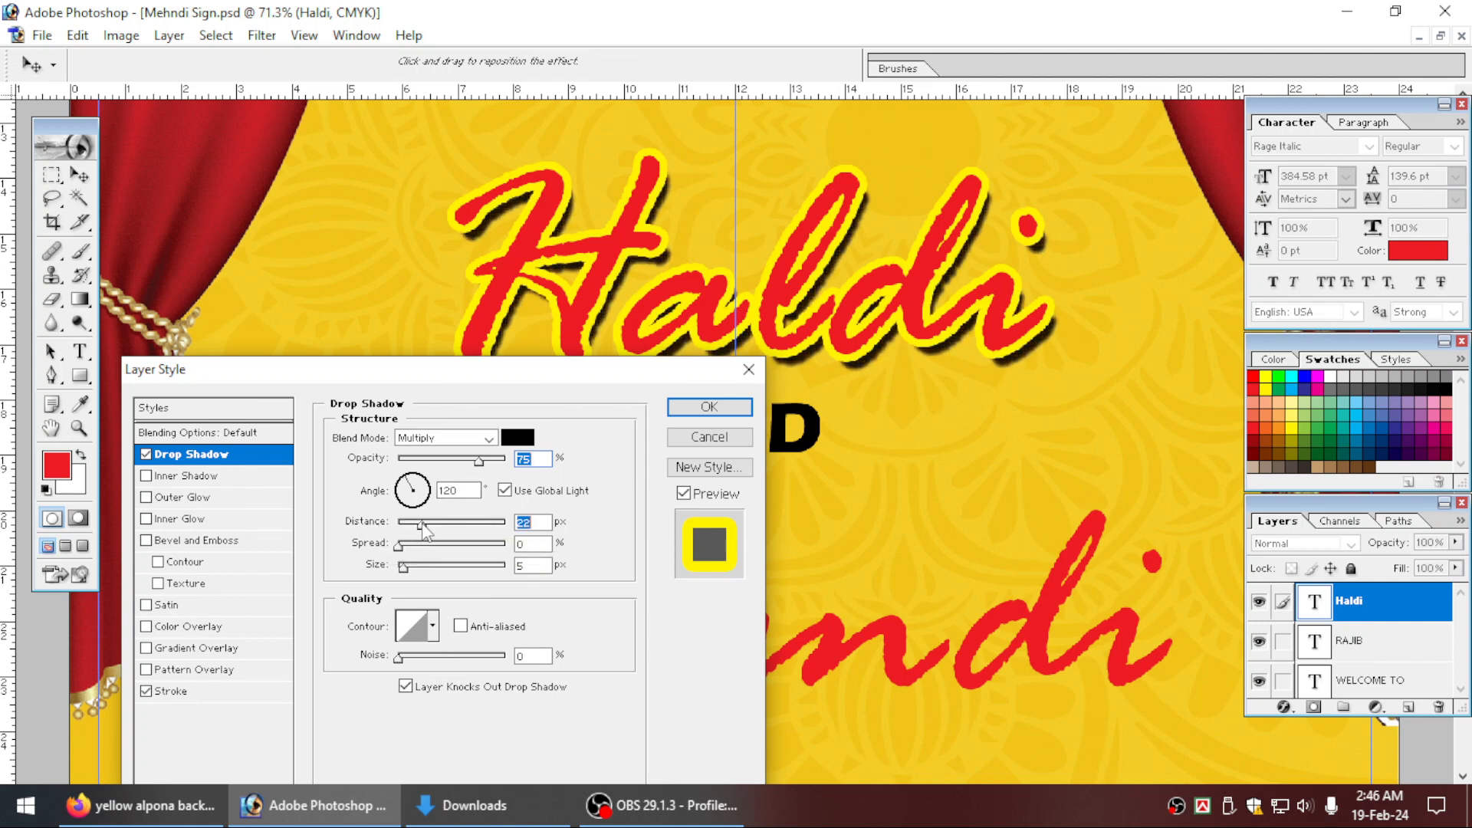
# Change the Haldi text's stroke colour to white (FFFFFF).
pyautogui.click(173, 690)
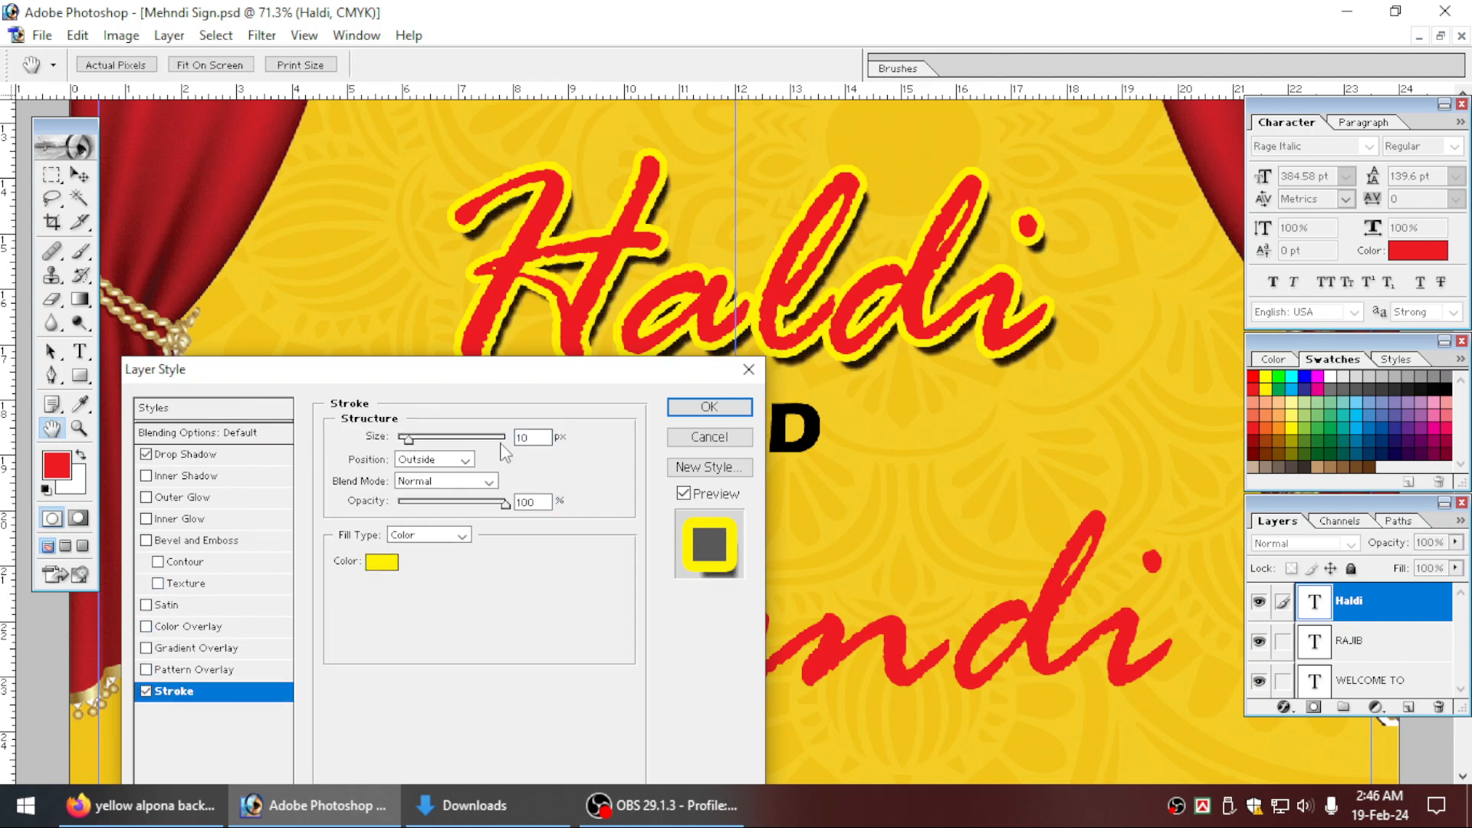
pyautogui.click(383, 562)
pyautogui.click(334, 298)
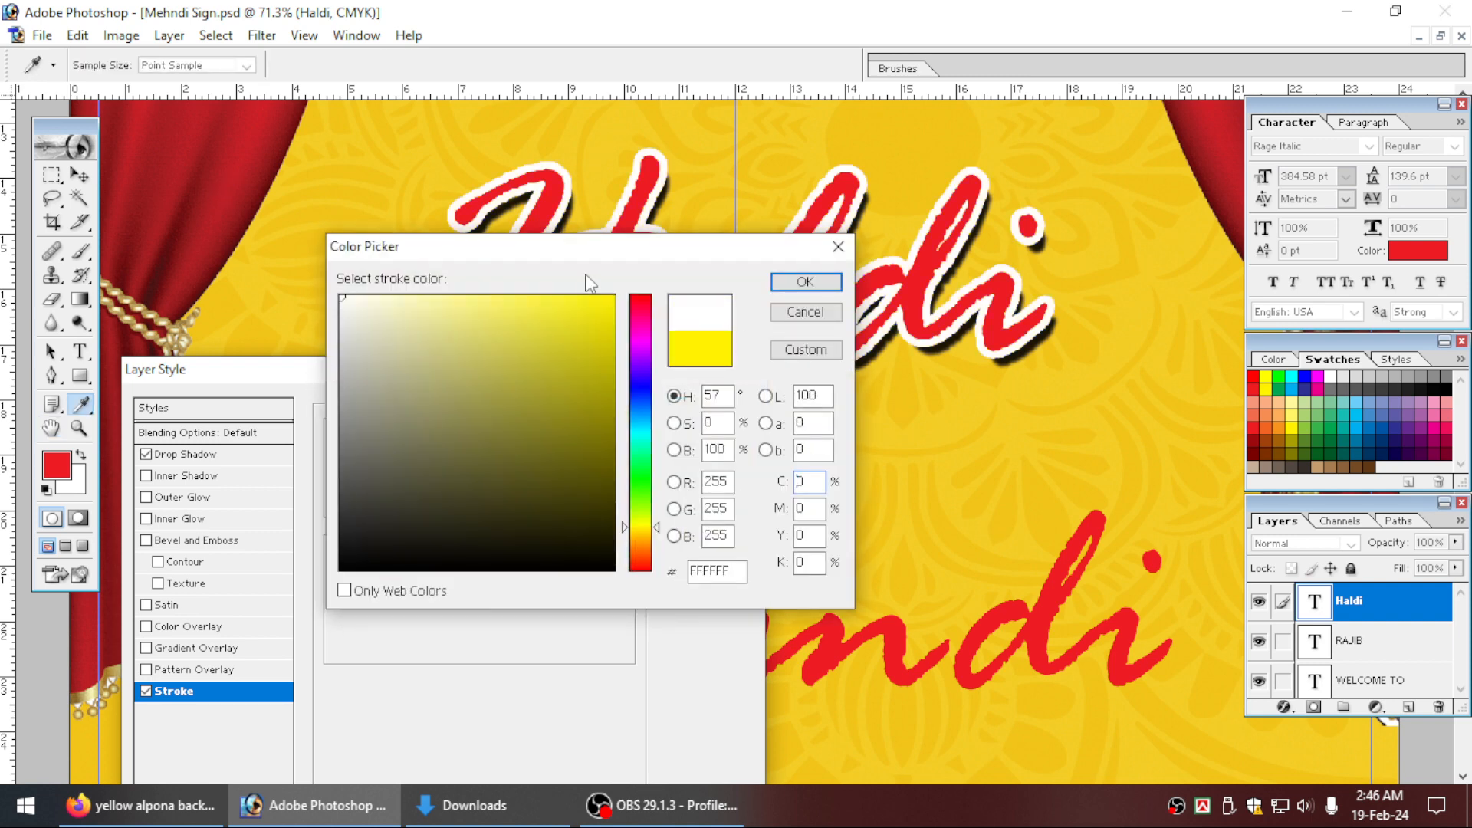
pyautogui.moveTo(577, 257); pyautogui.dragTo(356, 233)
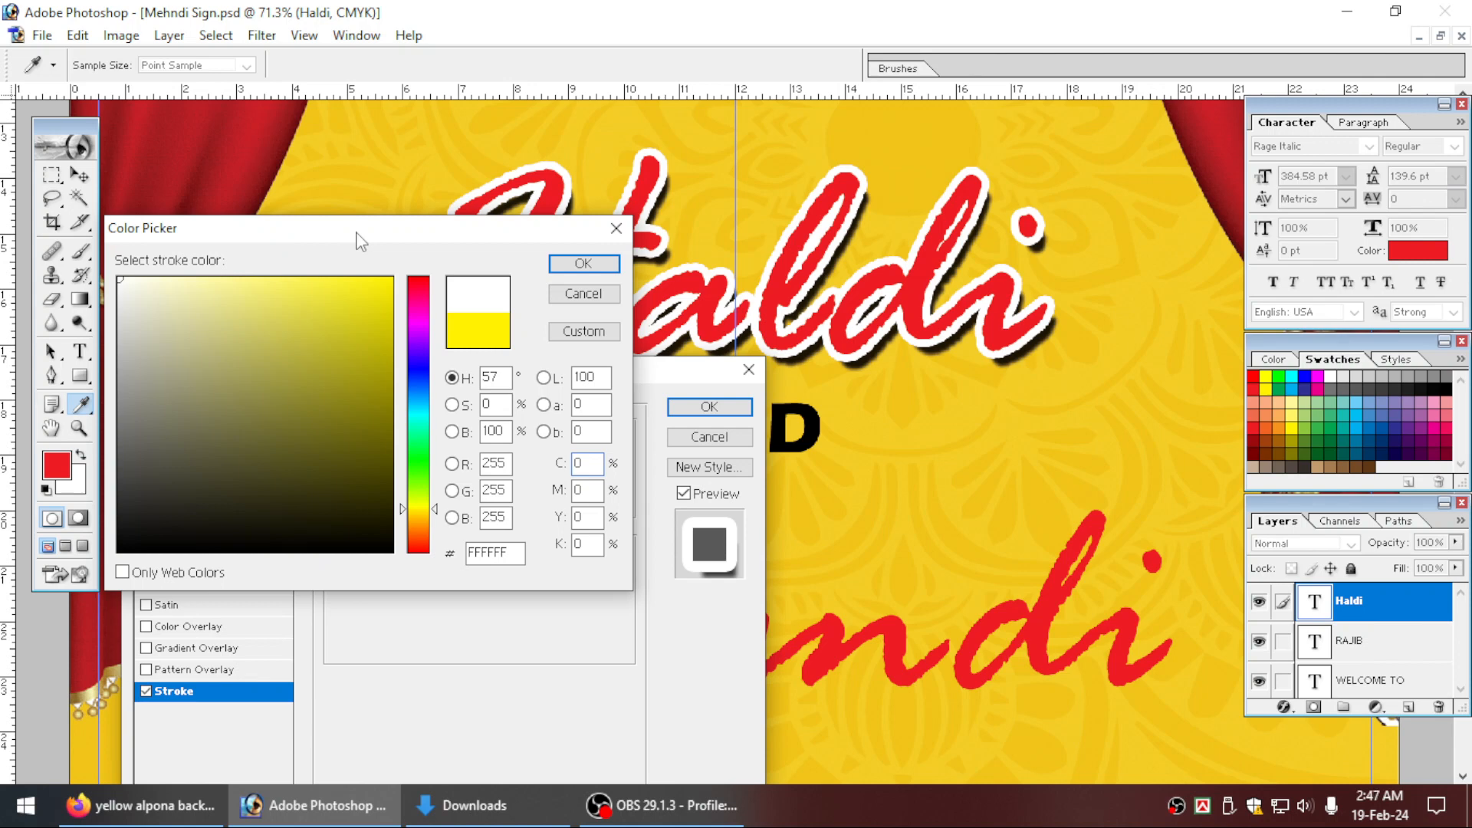
pyautogui.press('Return')
# Set the Haldi drop shadow to 50% opacity, 25 px distance and 15 px size, and apply the layer style.
pyautogui.click(228, 455)
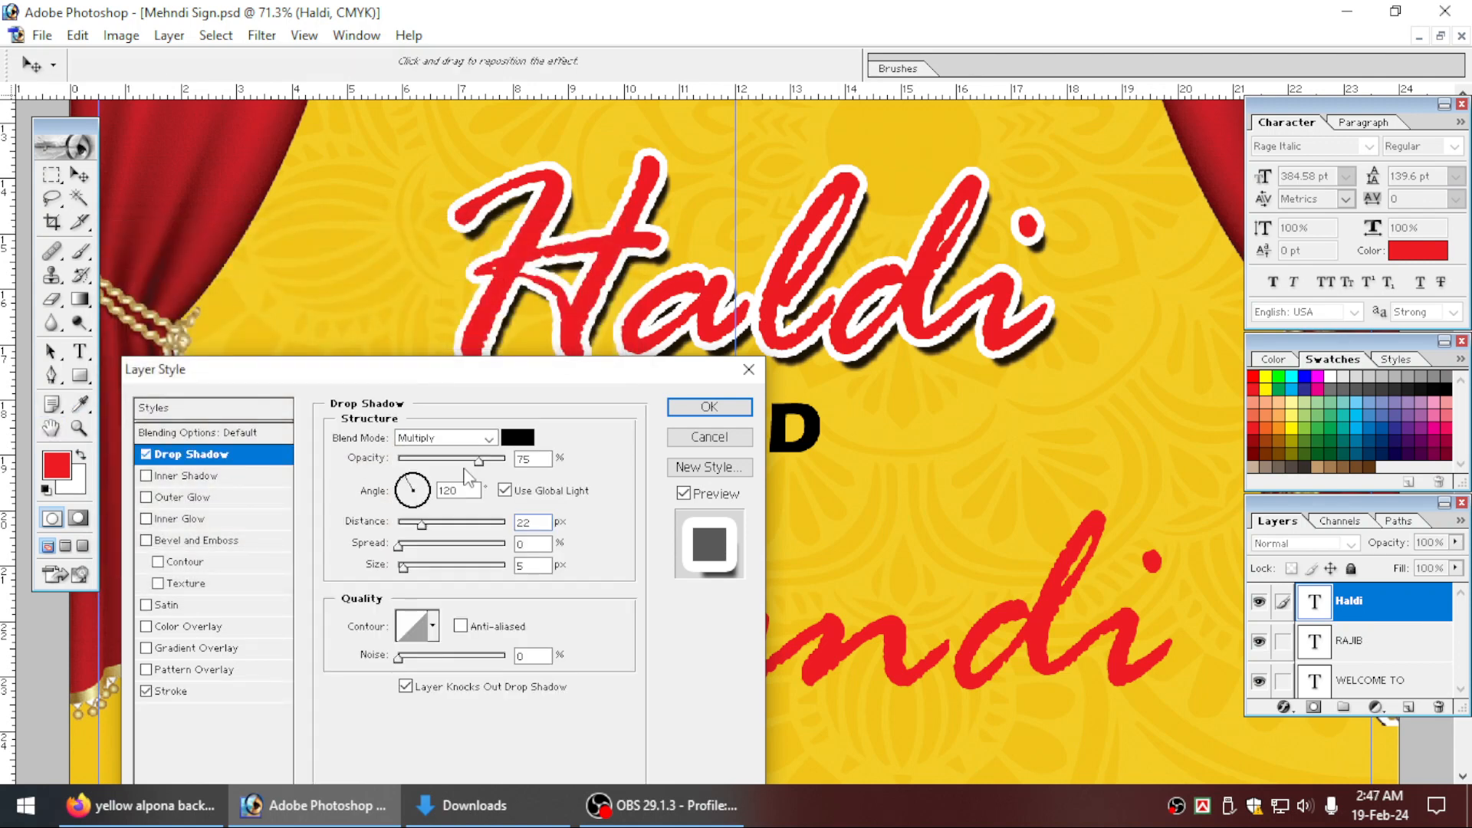
pyautogui.write('50')
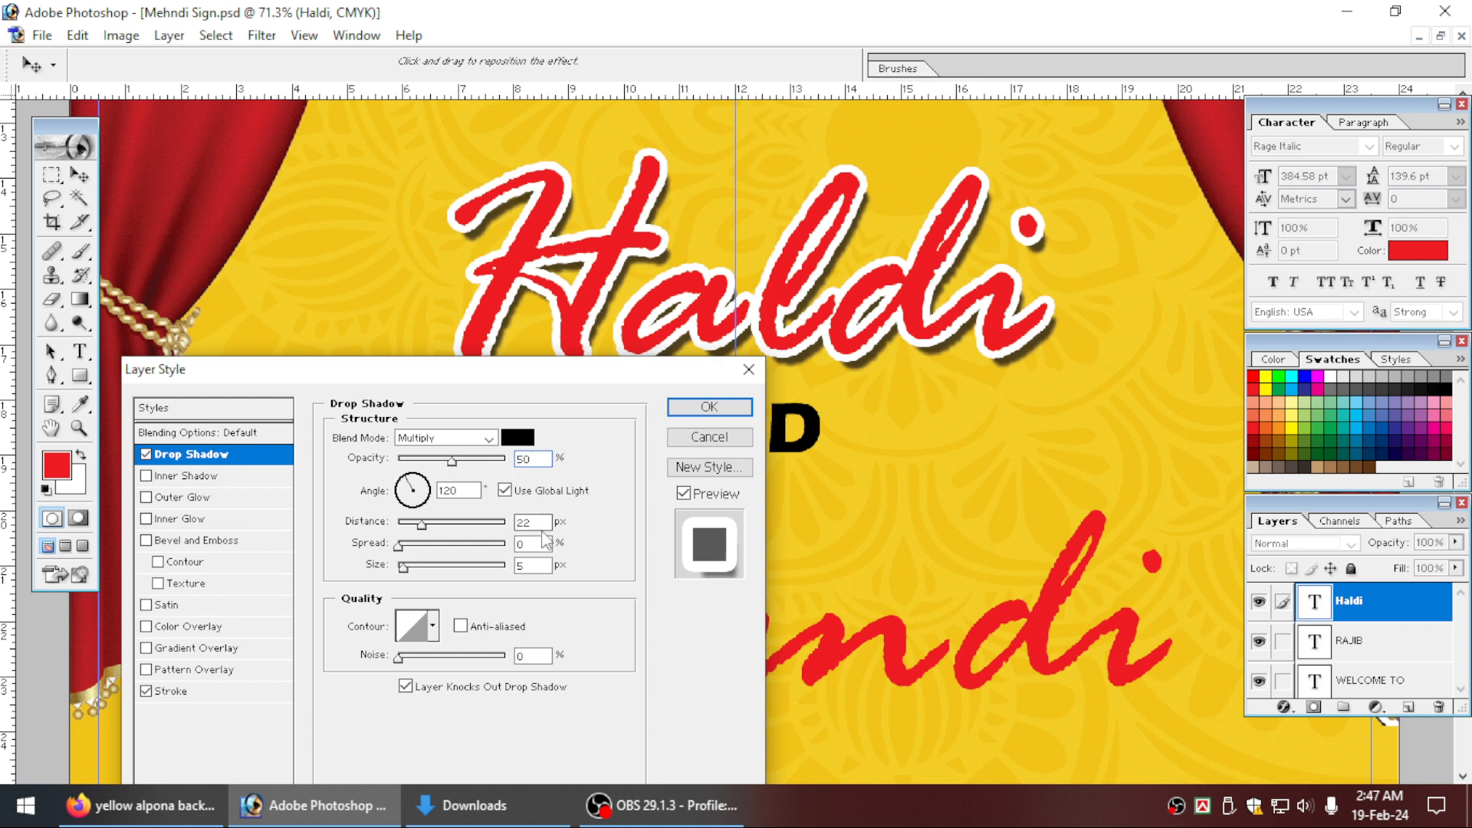
pyautogui.moveTo(530, 526); pyautogui.dragTo(476, 535)
pyautogui.write('25')
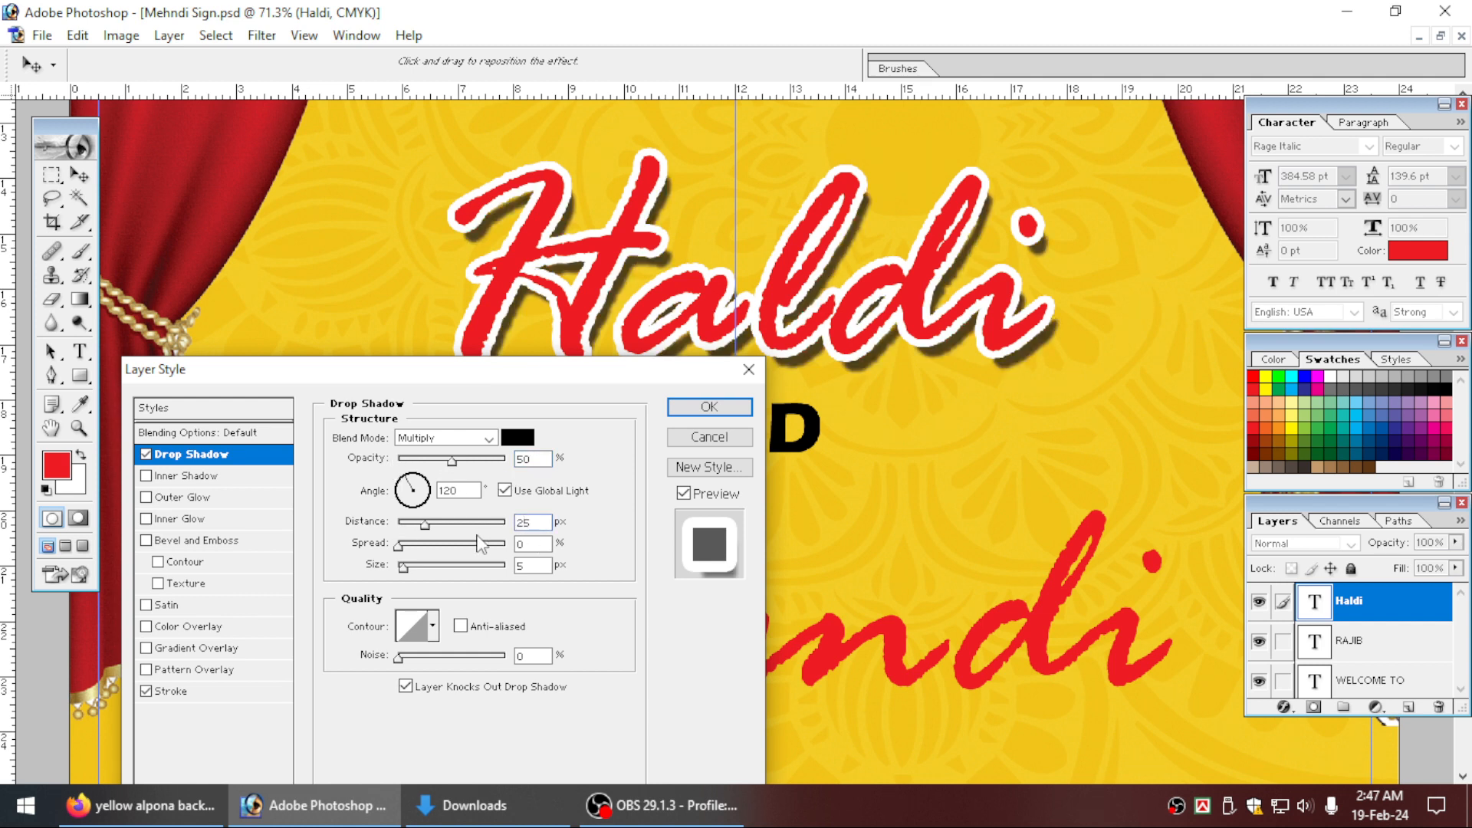
pyautogui.write('10')
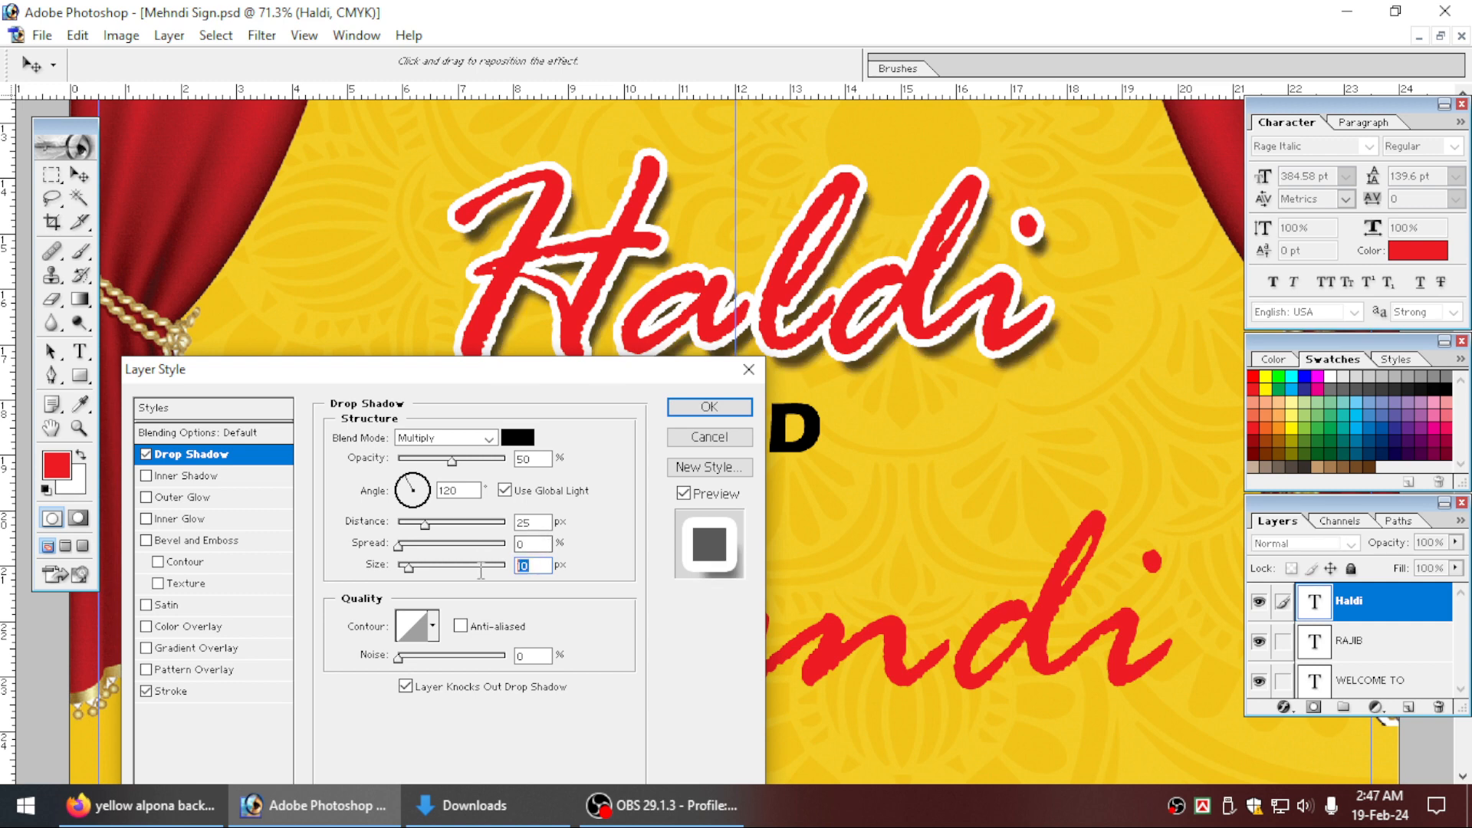
pyautogui.write('15')
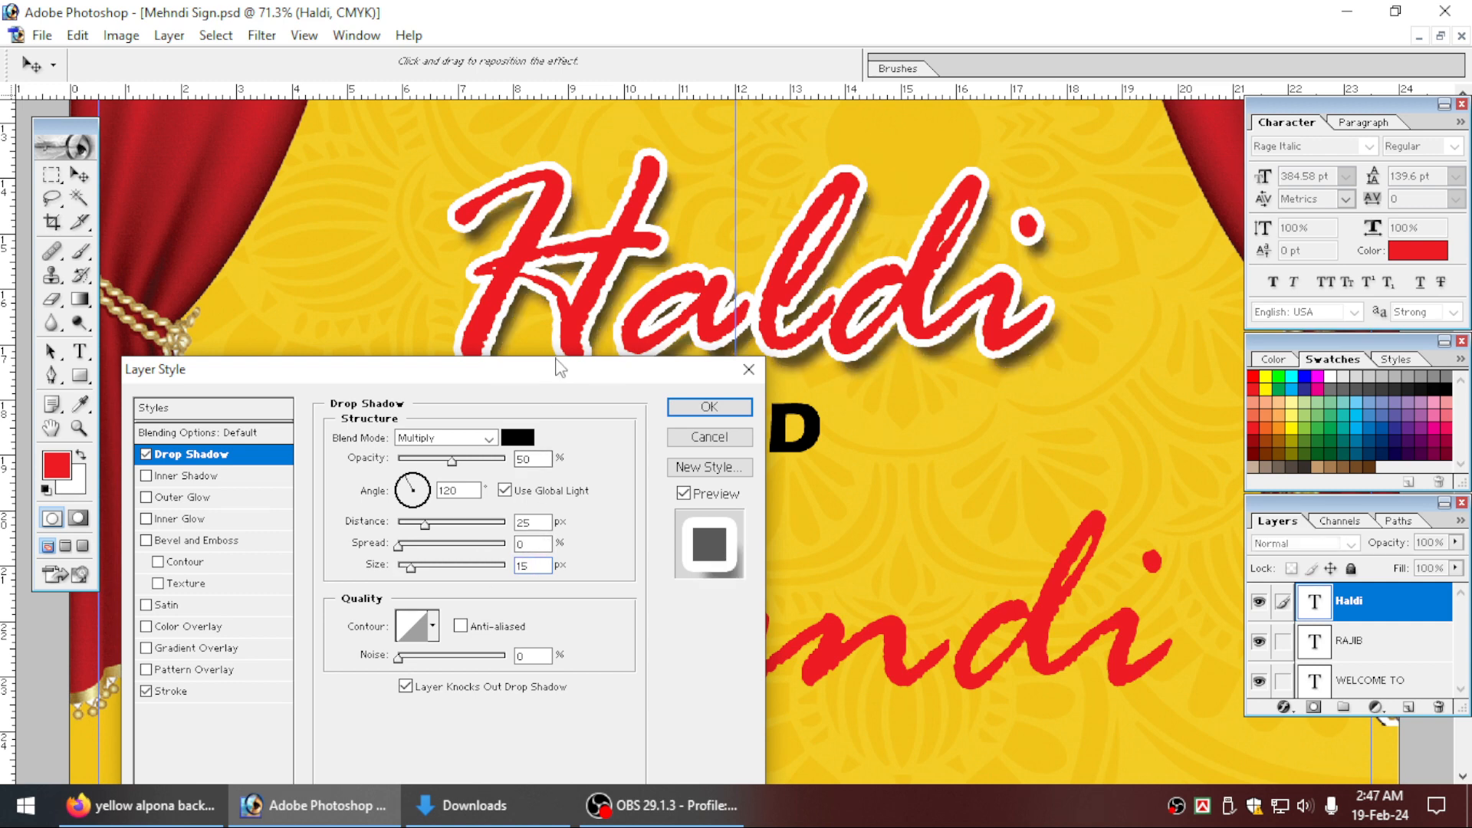
pyautogui.moveTo(549, 370)
pyautogui.mouseDown()
pyautogui.moveTo(581, 439)
pyautogui.moveTo(559, 343)
pyautogui.moveTo(536, 377)
pyautogui.moveTo(541, 348)
pyautogui.mouseUp()
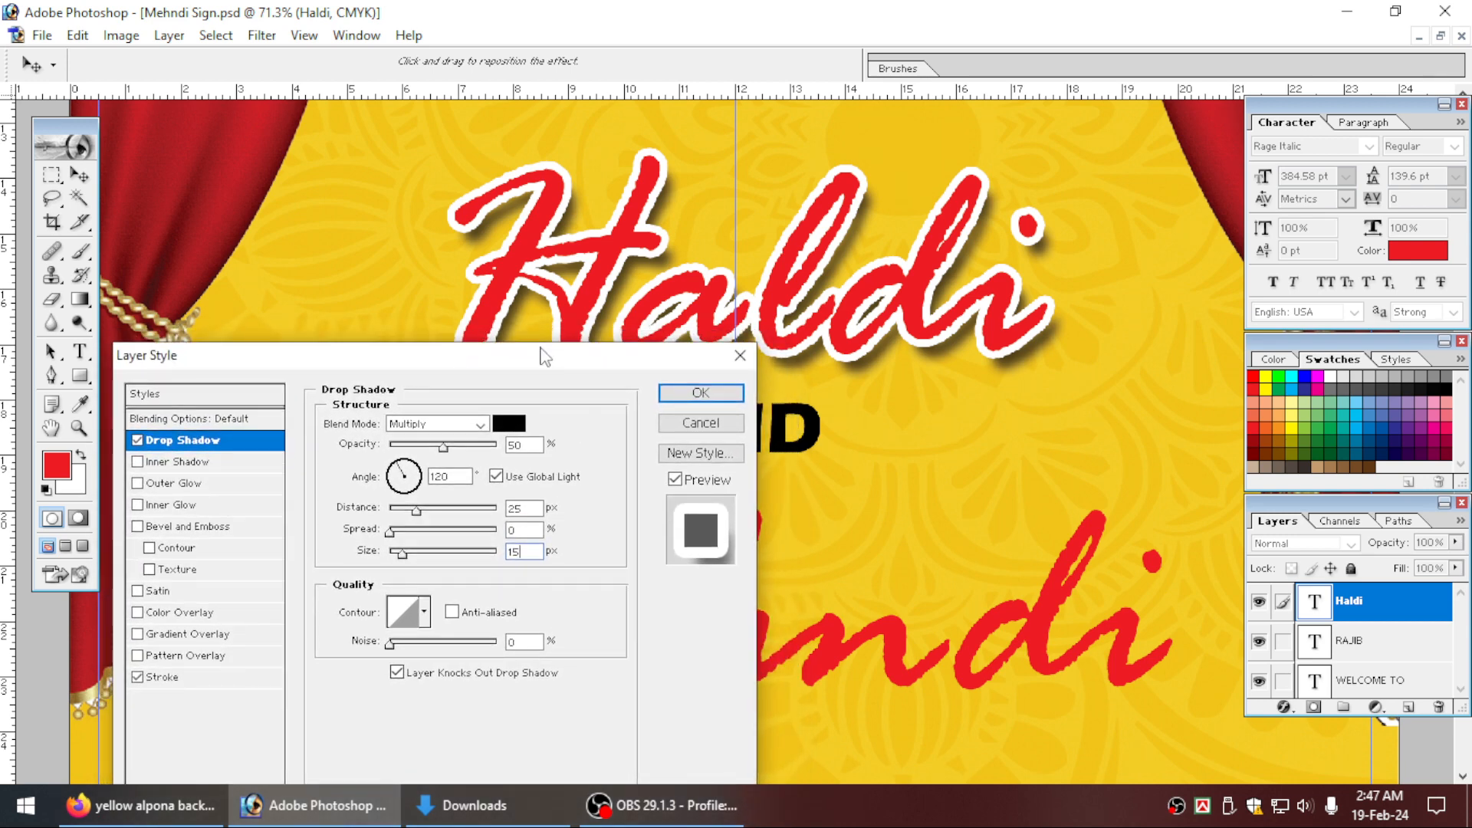
pyautogui.press('Return')
# Change the Haldi text's stroke colour to yellow by setting Y to 100%, and apply the layer style.
pyautogui.press('Tab')
pyautogui.hotkey('ctrl', '0')
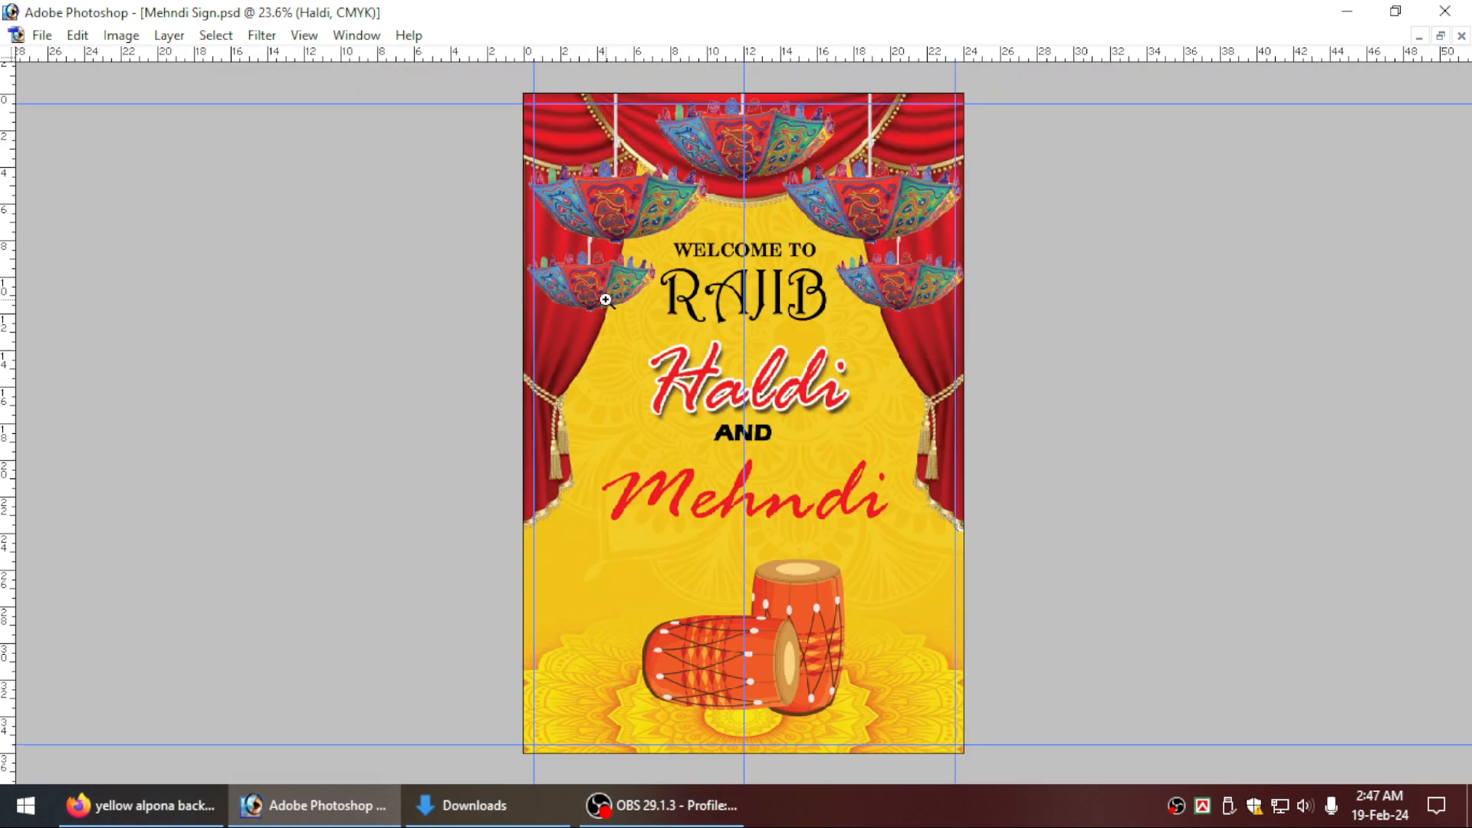
pyautogui.moveTo(606, 300); pyautogui.dragTo(1153, 588)
pyautogui.press('Tab')
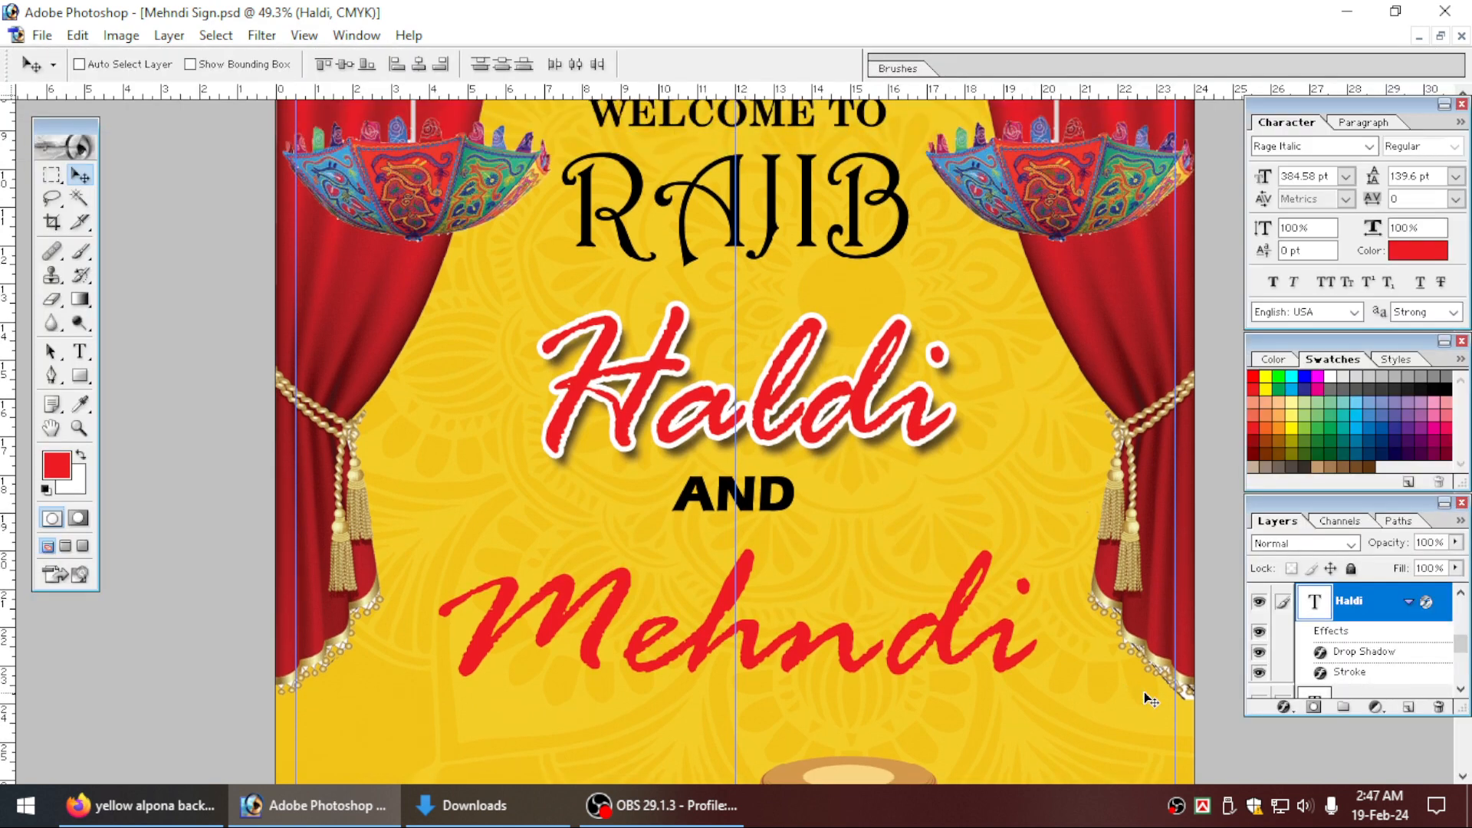
pyautogui.click(1285, 706)
pyautogui.click(1278, 702)
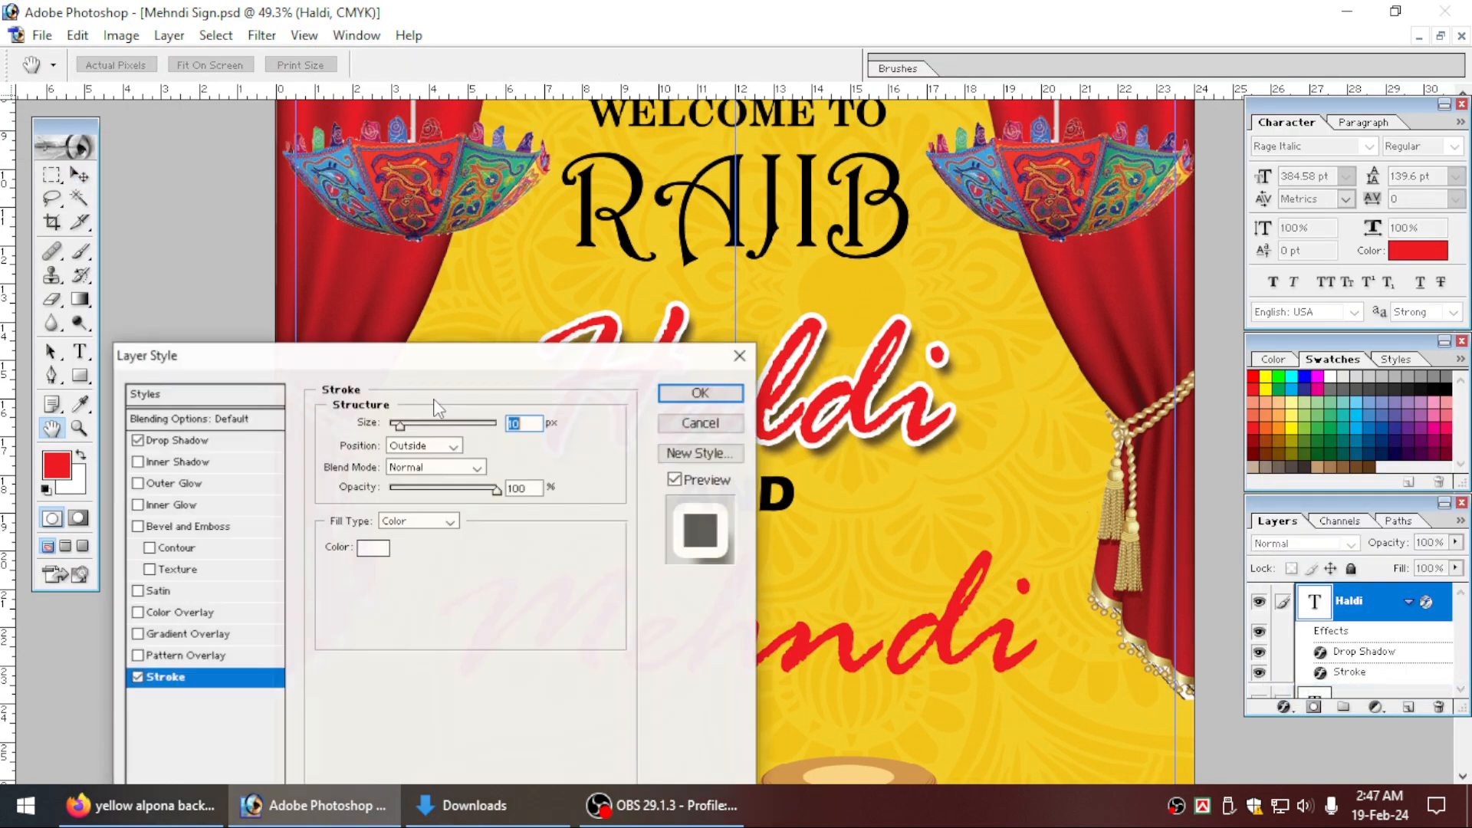
pyautogui.click(371, 546)
pyautogui.press('Tab')
pyautogui.press('Tab')
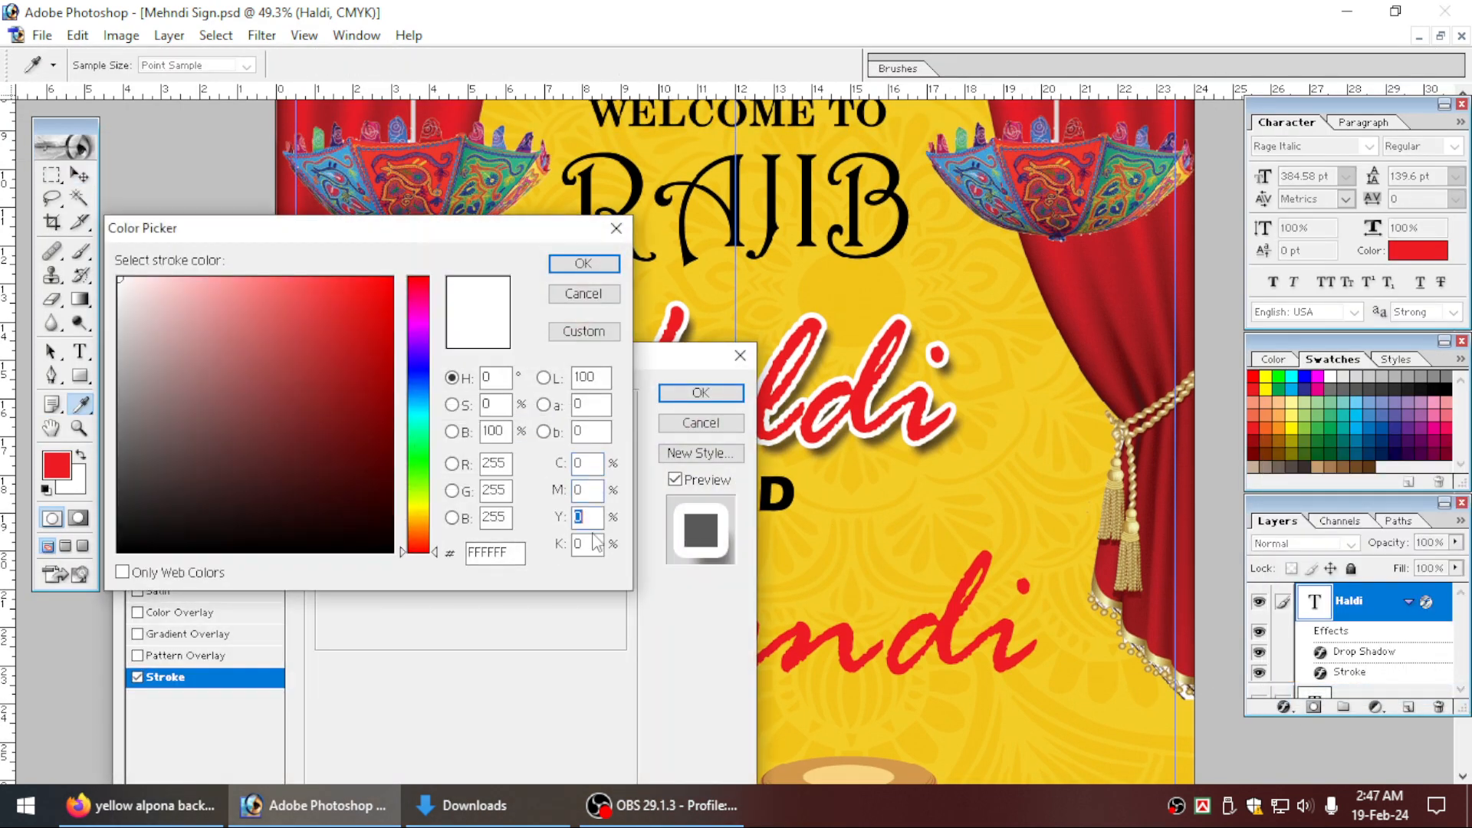
pyautogui.write('100')
pyautogui.press('Return')
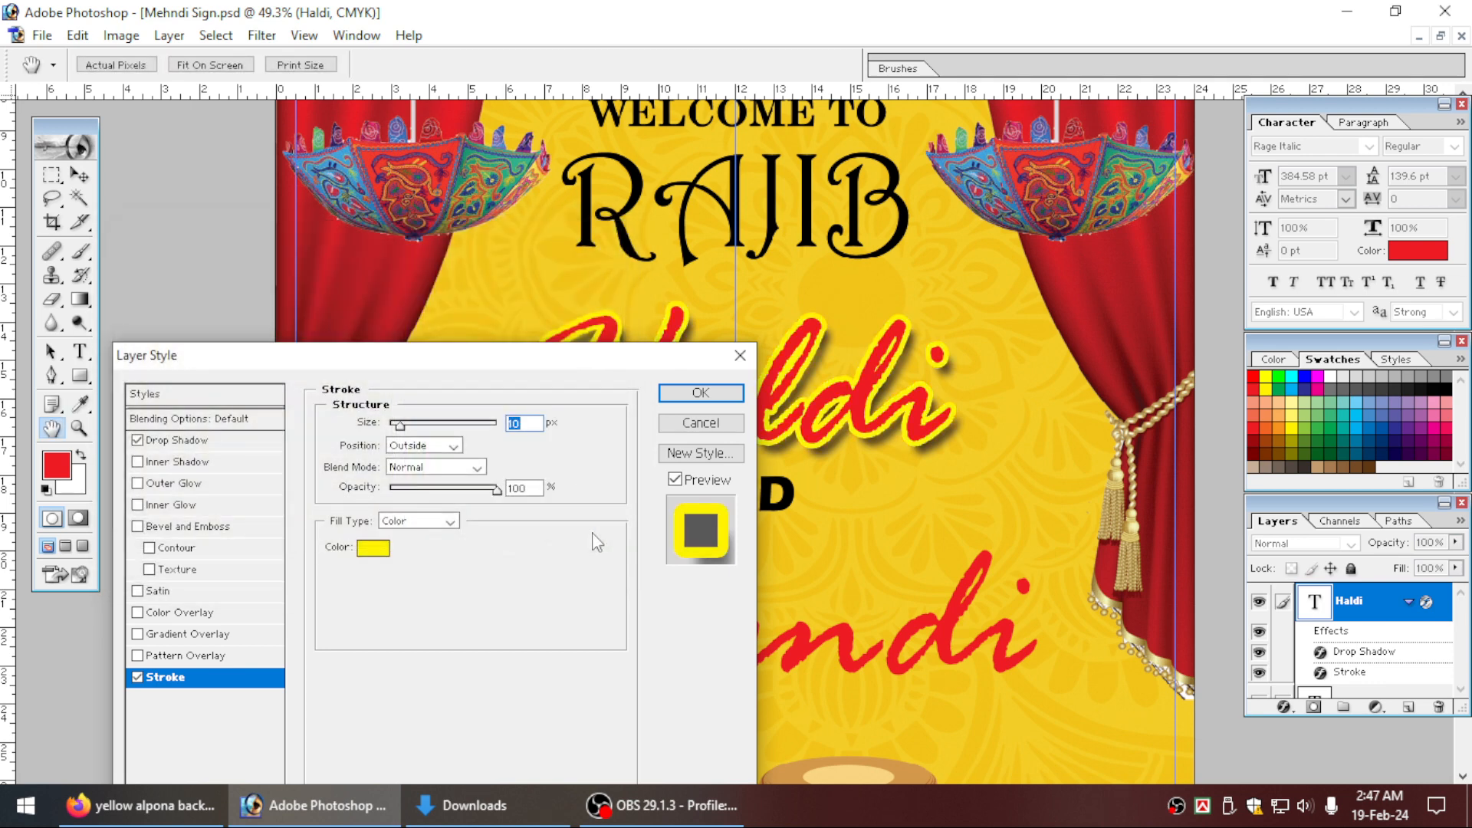
pyautogui.press('Return')
pyautogui.press('v')
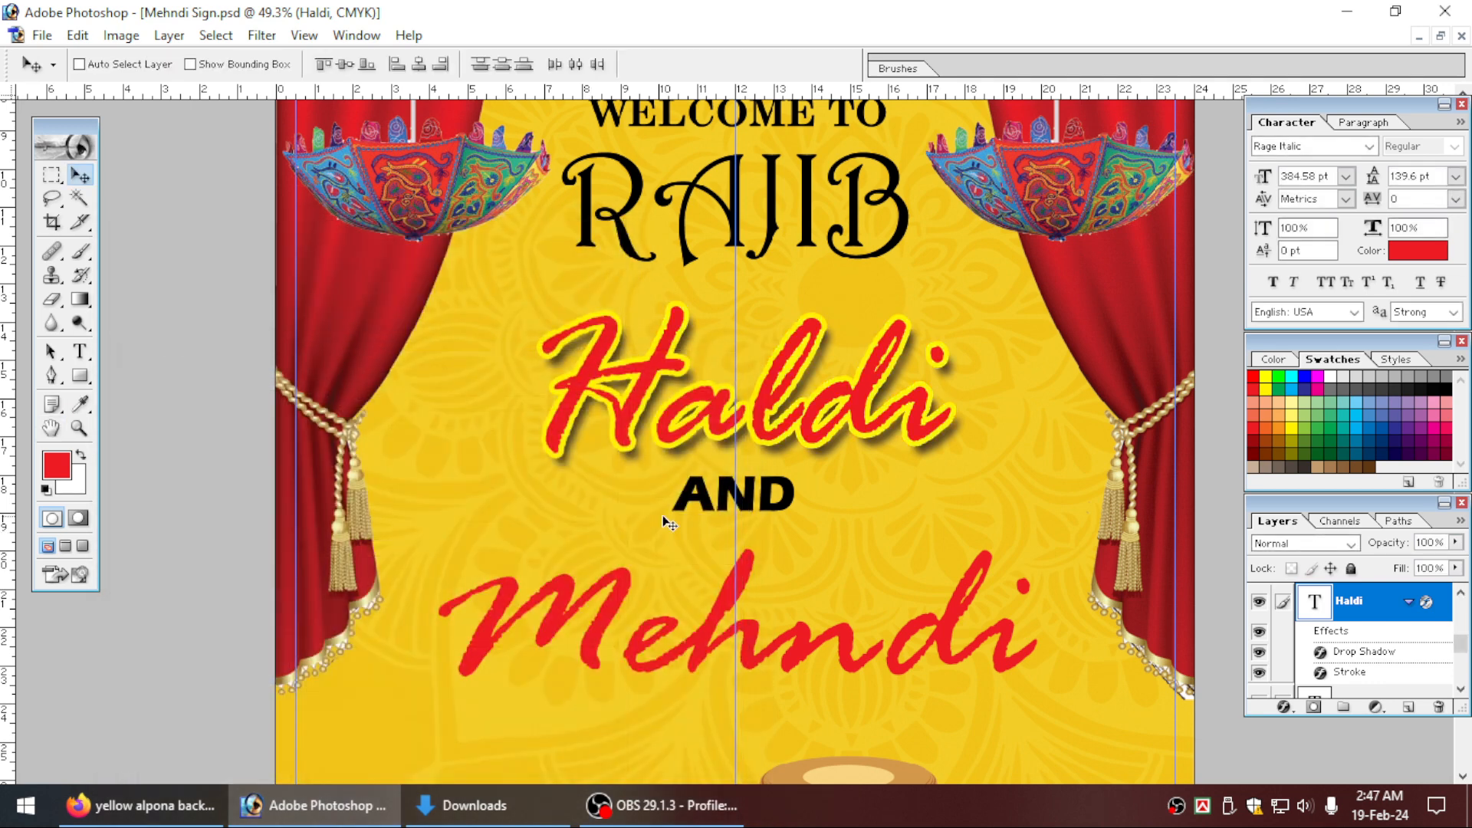
# Copy the Haldi layer style and paste it onto the Mehndi text layer.
pyautogui.rightClick(1364, 601)
pyautogui.click(1307, 511)
pyautogui.scroll(-2, 865, 515)
pyautogui.rightClick(844, 589)
pyautogui.click(882, 593)
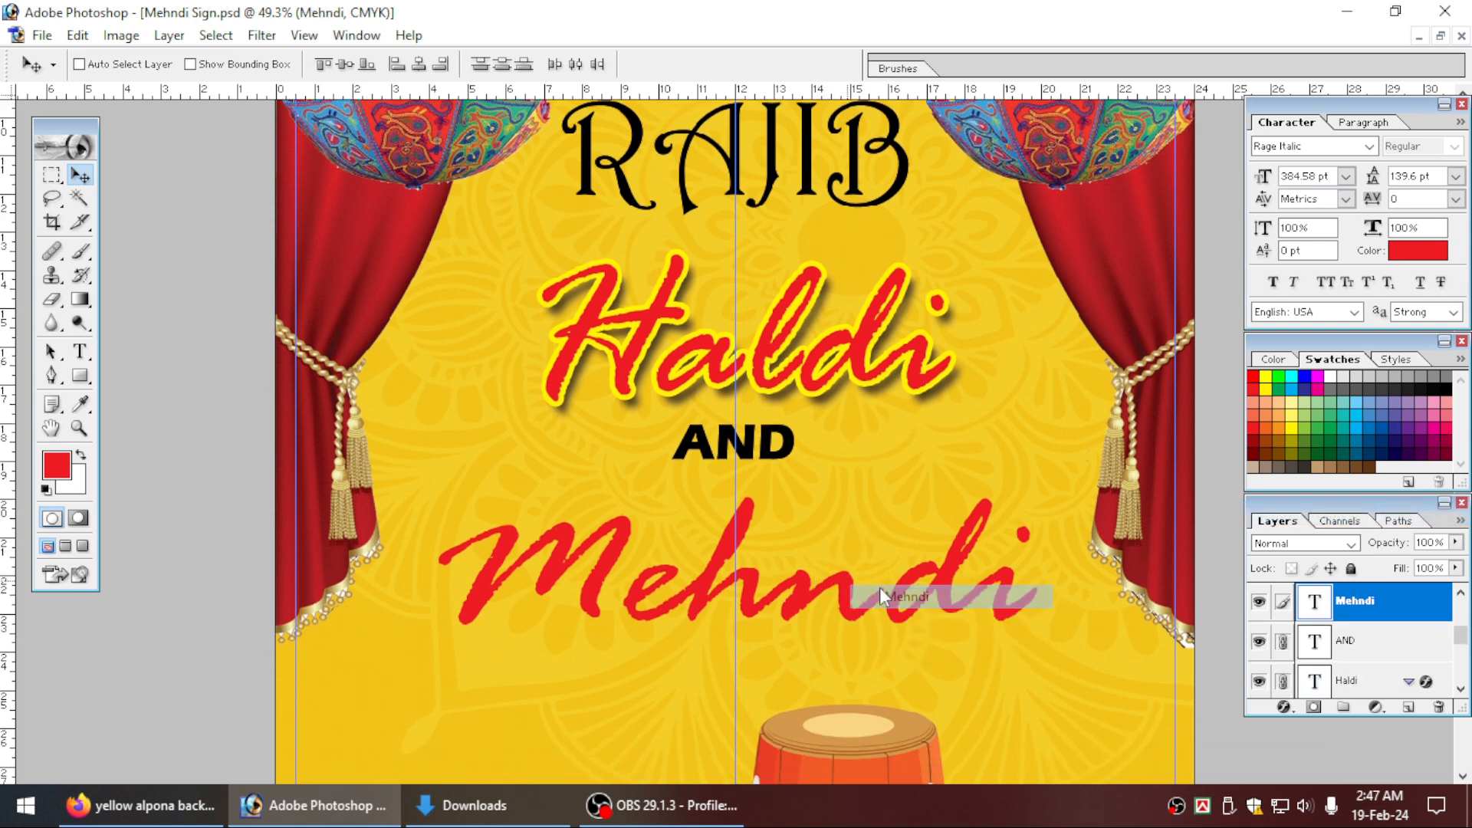
pyautogui.rightClick(1377, 604)
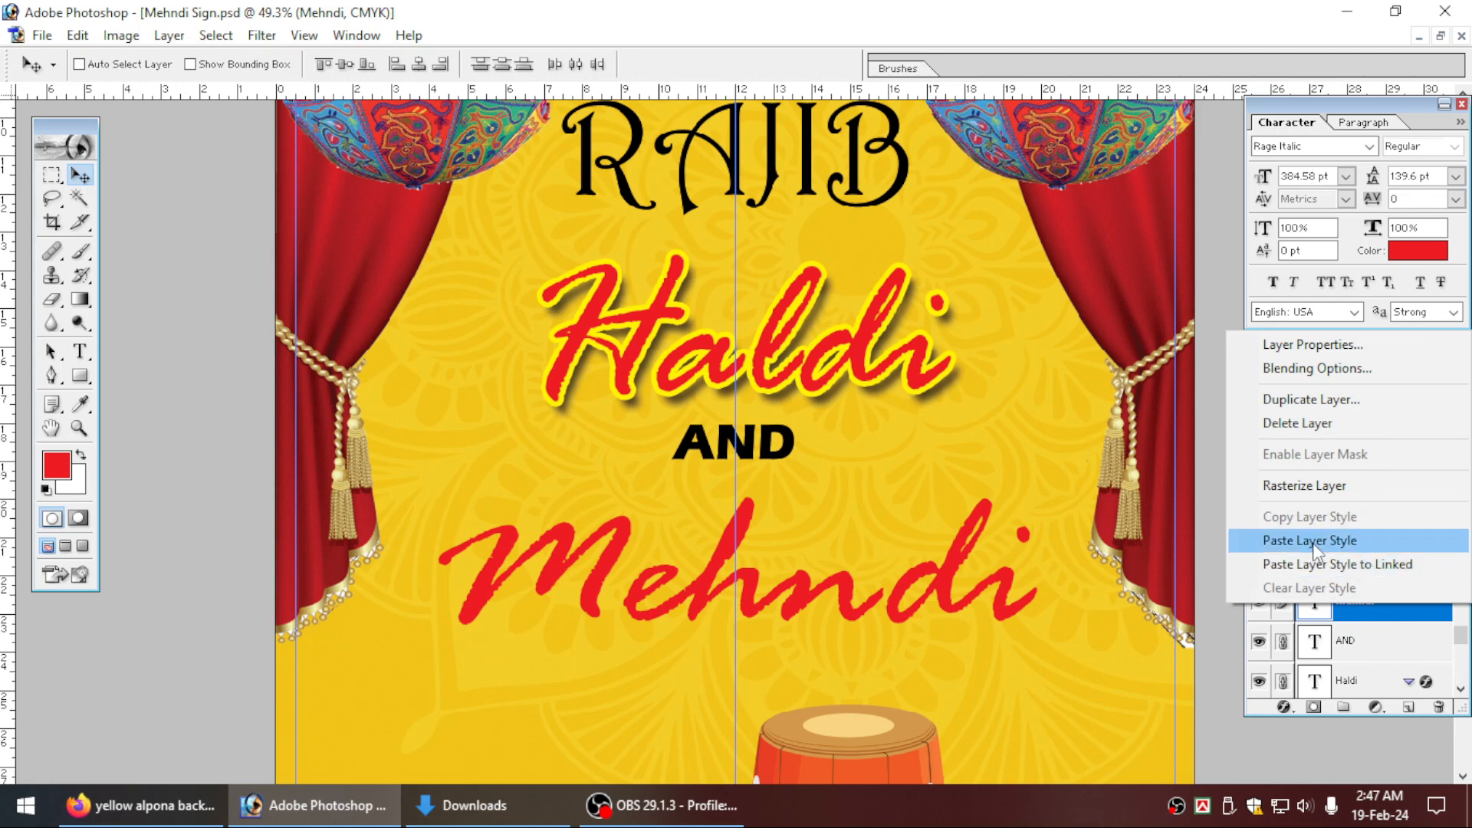
pyautogui.click(1313, 542)
pyautogui.rightClick(1354, 607)
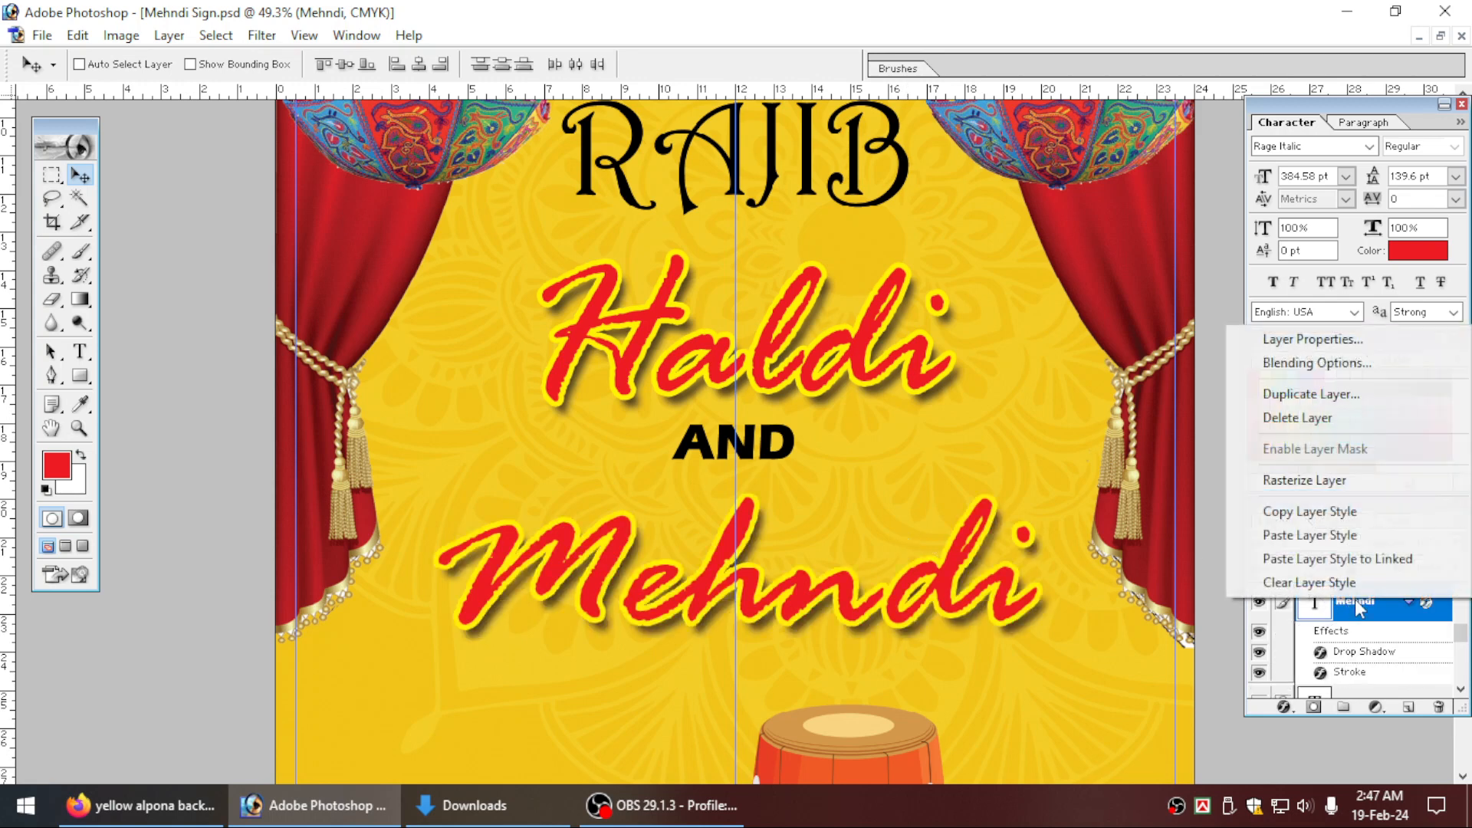
pyautogui.click(952, 574)
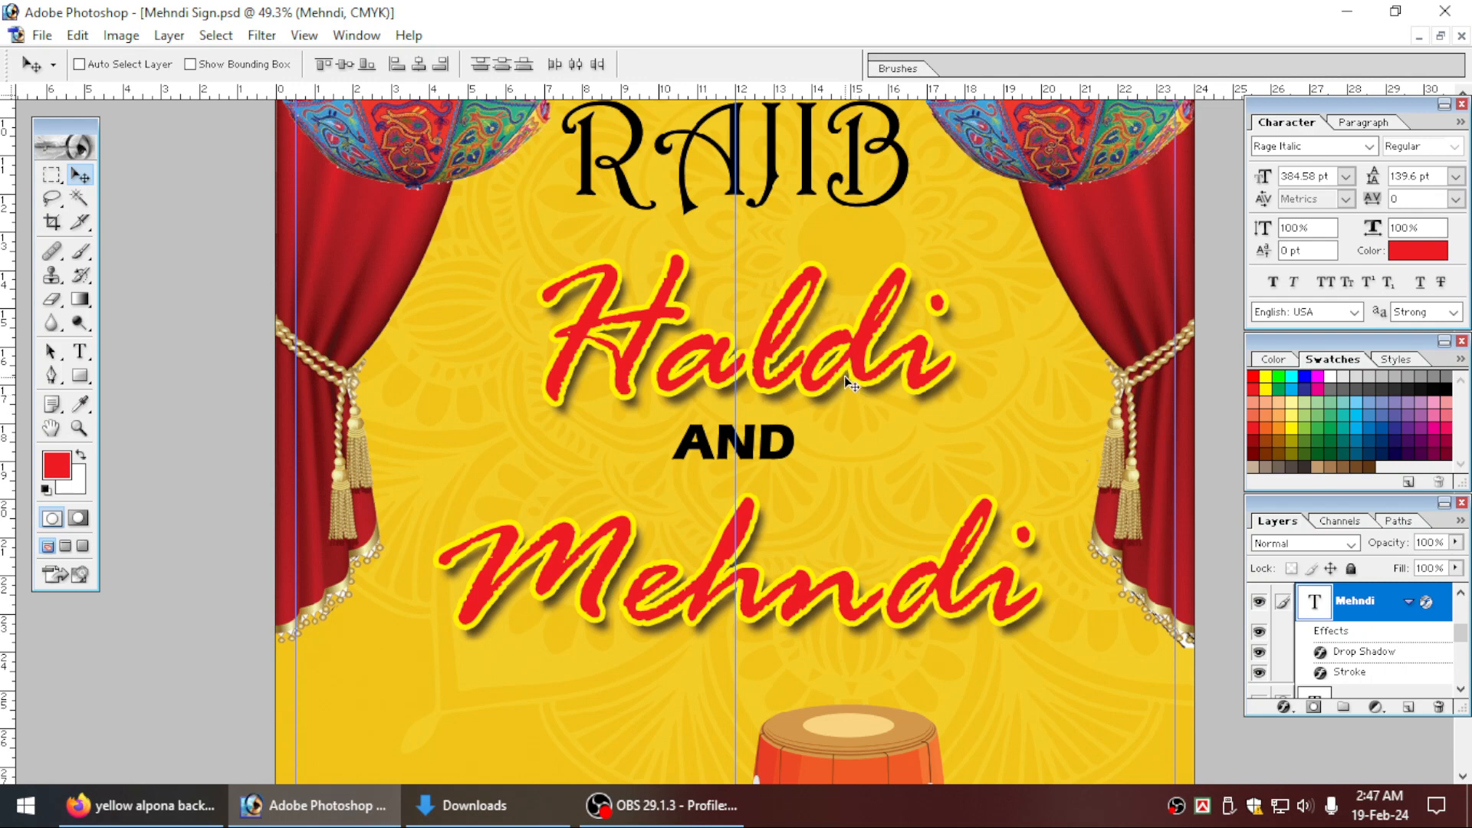
pyautogui.scroll(-1, 844, 376)
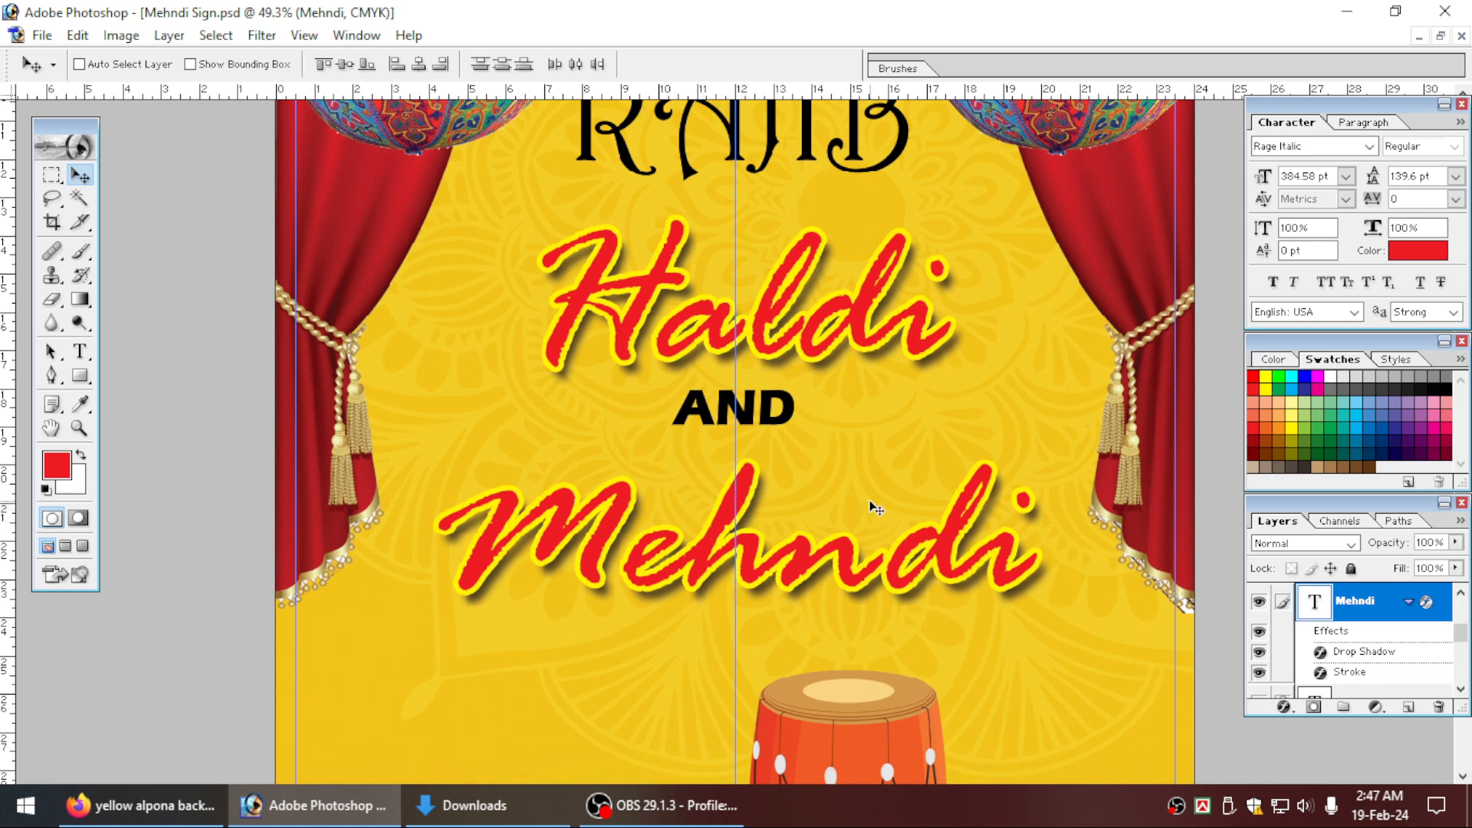
pyautogui.hotkey('ctrl', '0')
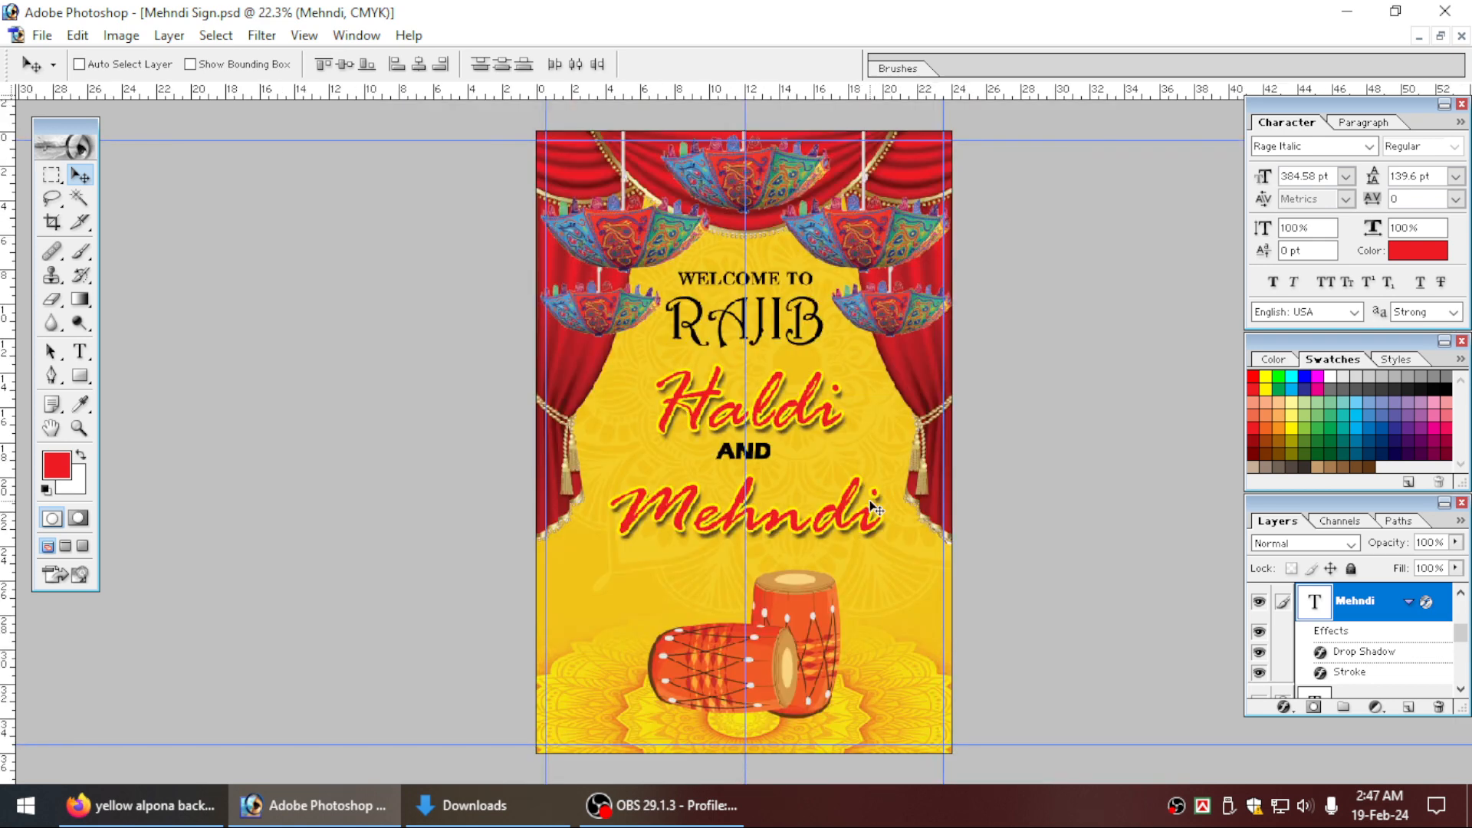
pyautogui.hotkey('ctrl', '+')
pyautogui.hotkey('ctrl', '+')
pyautogui.hotkey('ctrl', '+')
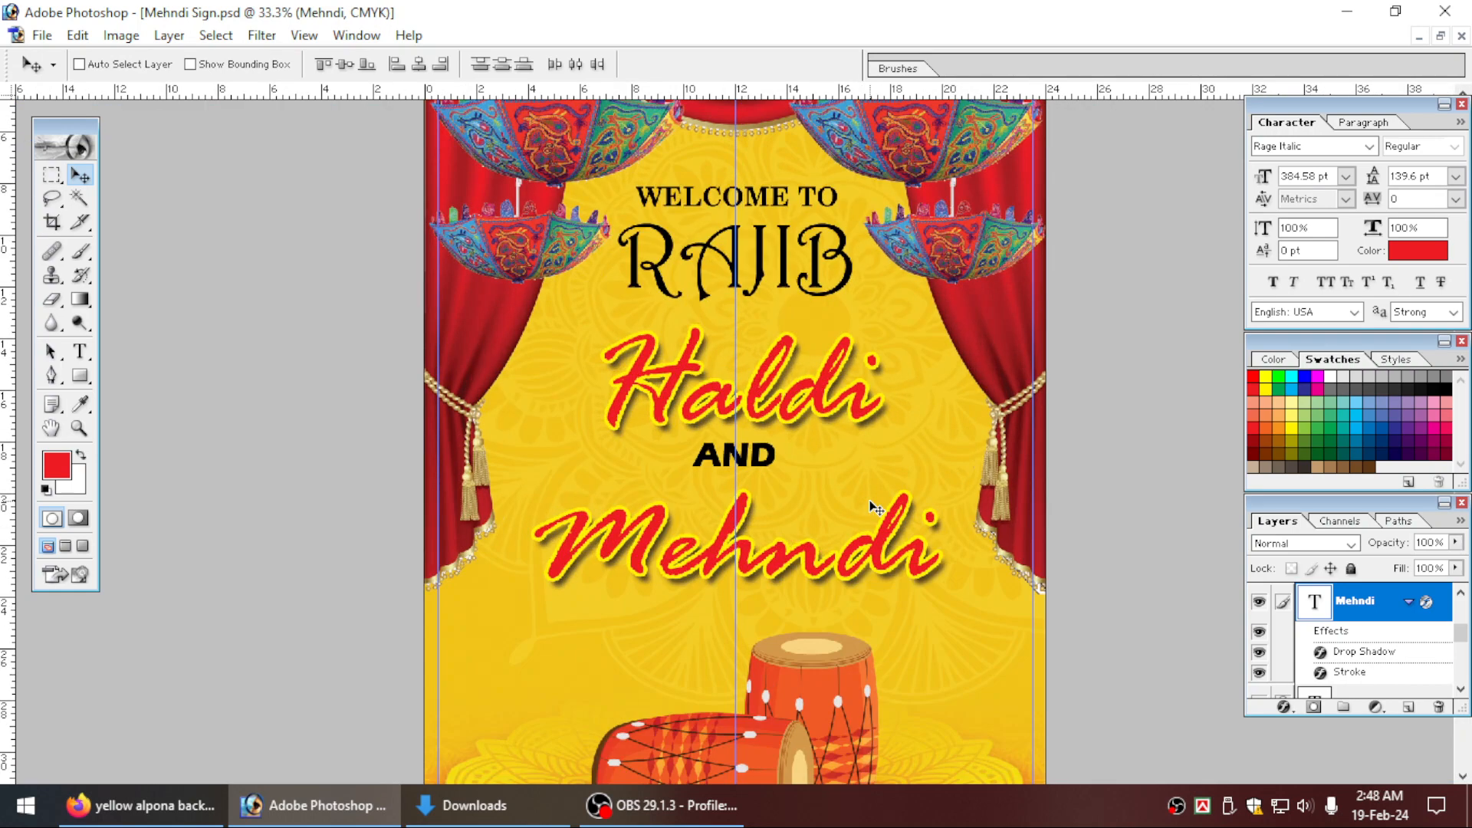
# Nudge the linked Haldi, AND and Mehndi text 2 px to the left and scale it proportionally to 101.4%.
pyautogui.hotkey('ctrl', 't')
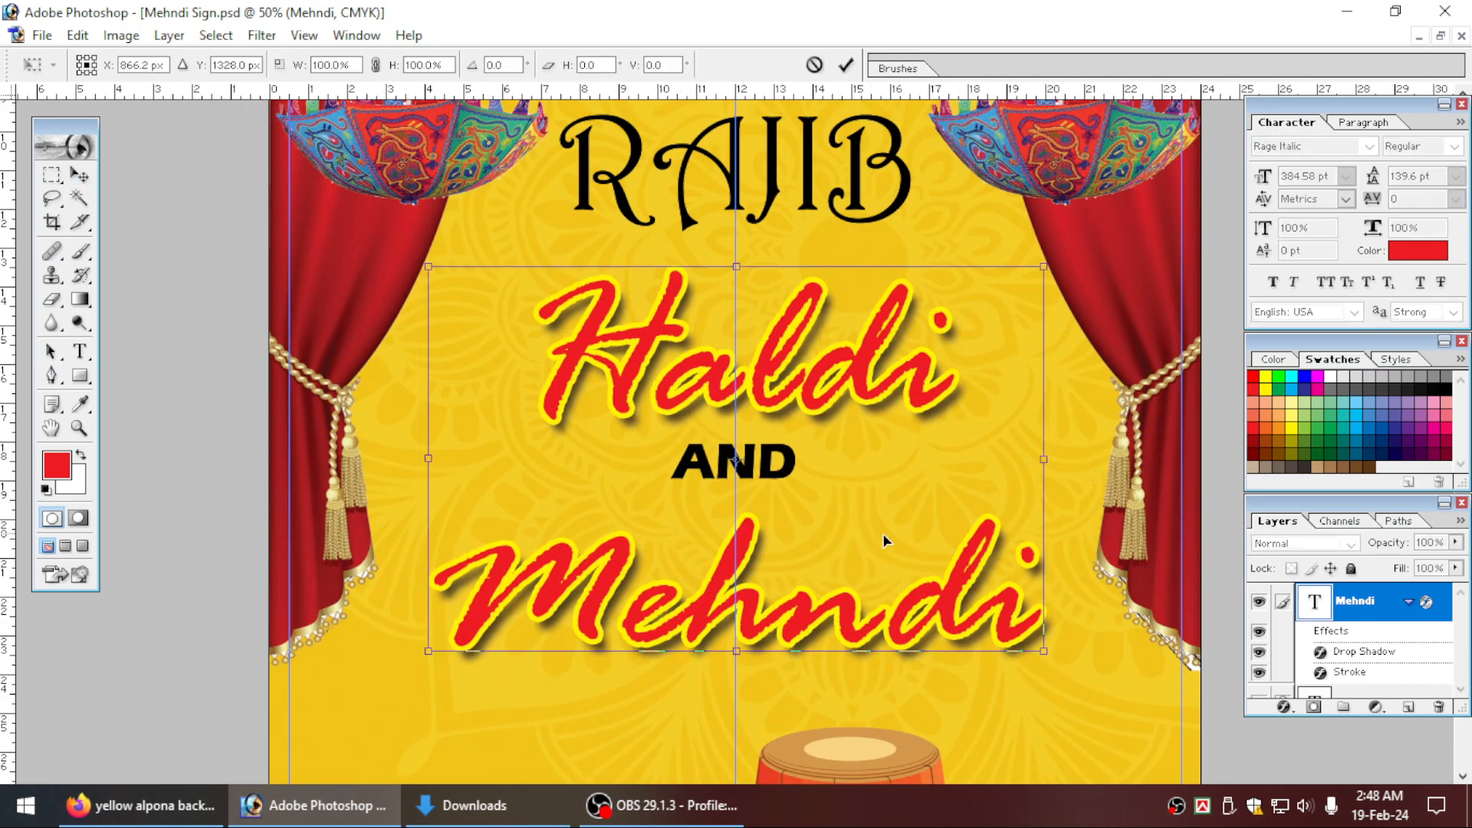
pyautogui.press('Left')
pyautogui.press('Left')
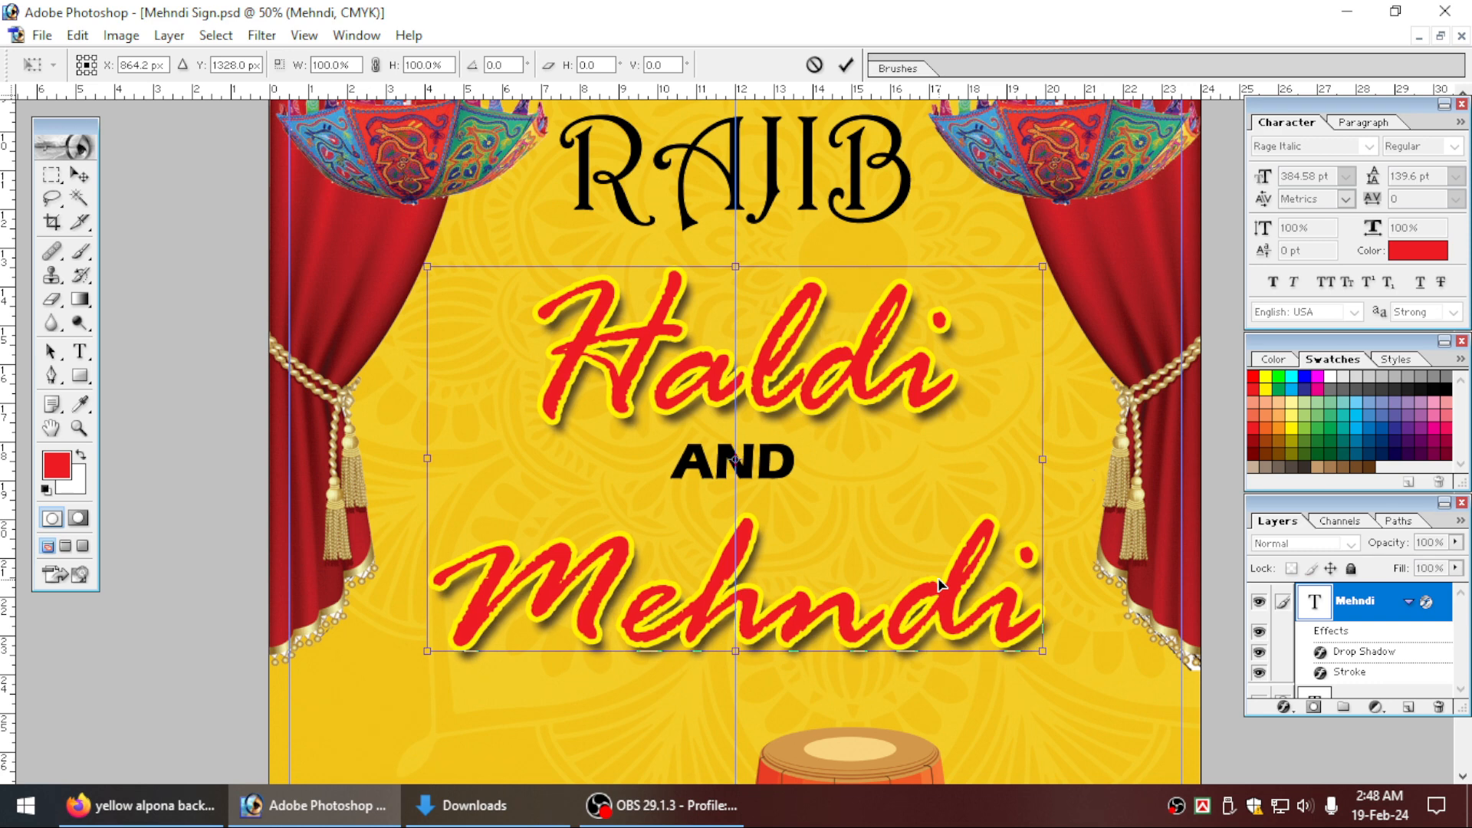
pyautogui.moveTo(1048, 653); pyautogui.dragTo(1052, 656)
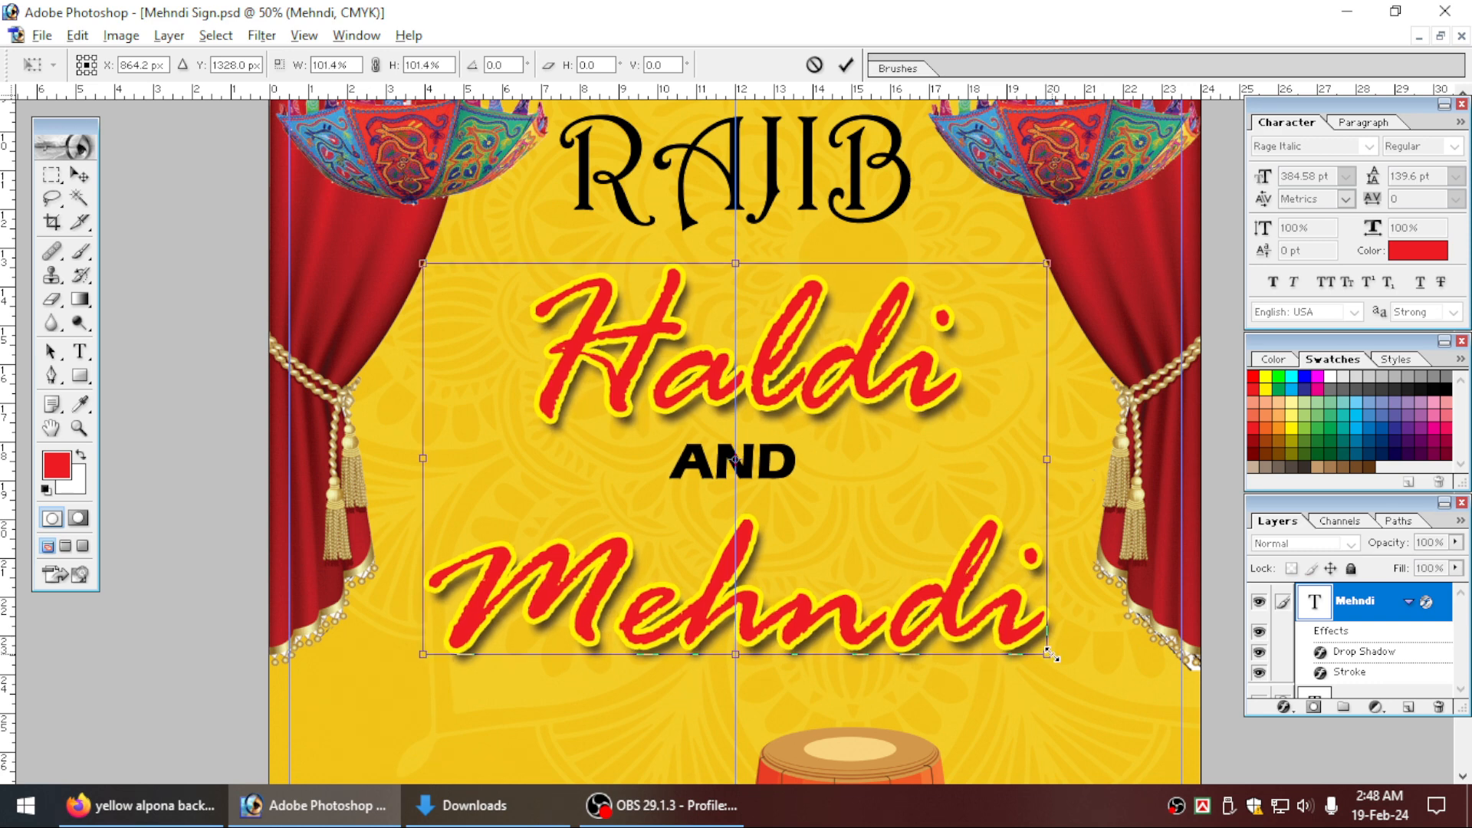
pyautogui.press('Return')
pyautogui.hotkey('ctrl', '0')
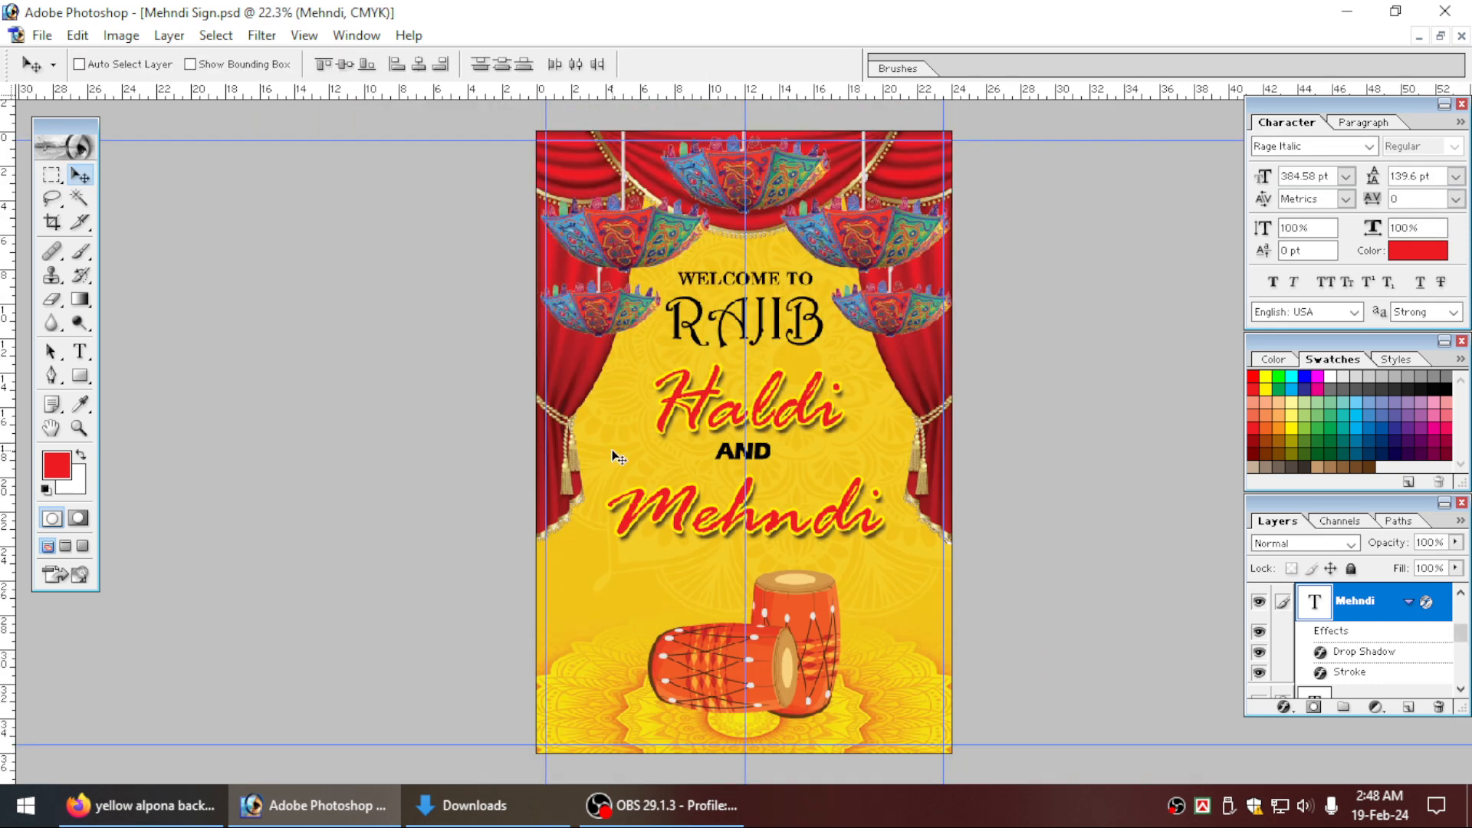
# Examine the Mehndi, Haldi and RAJIB lettering at 100% zoom with the panels hidden, and return to the whole sign.
pyautogui.moveTo(469, 299); pyautogui.dragTo(997, 528)
pyautogui.press('Tab')
pyautogui.hotkey('ctrl', 'alt', '0')
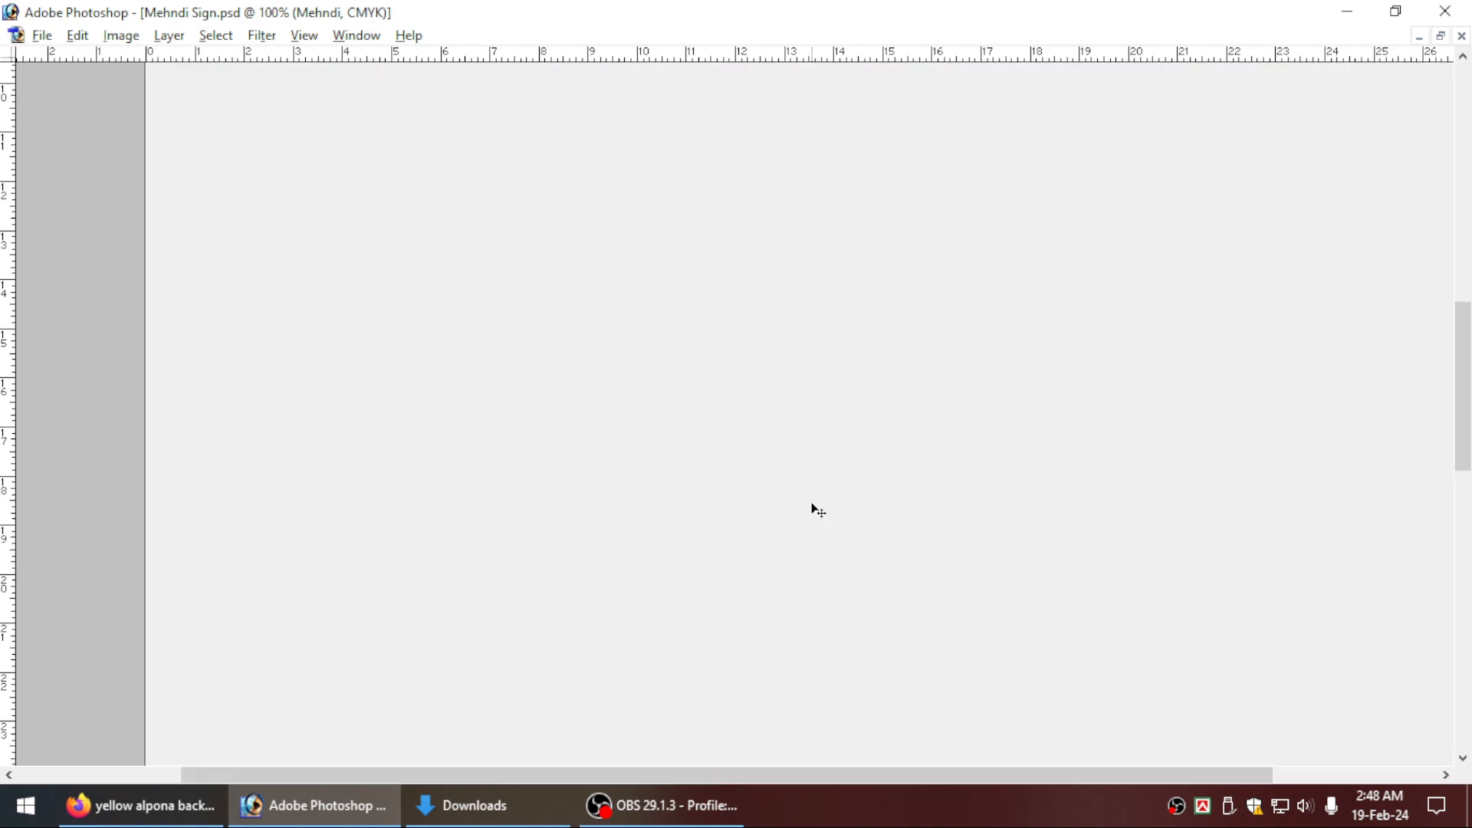
pyautogui.scroll(-3, 665, 444)
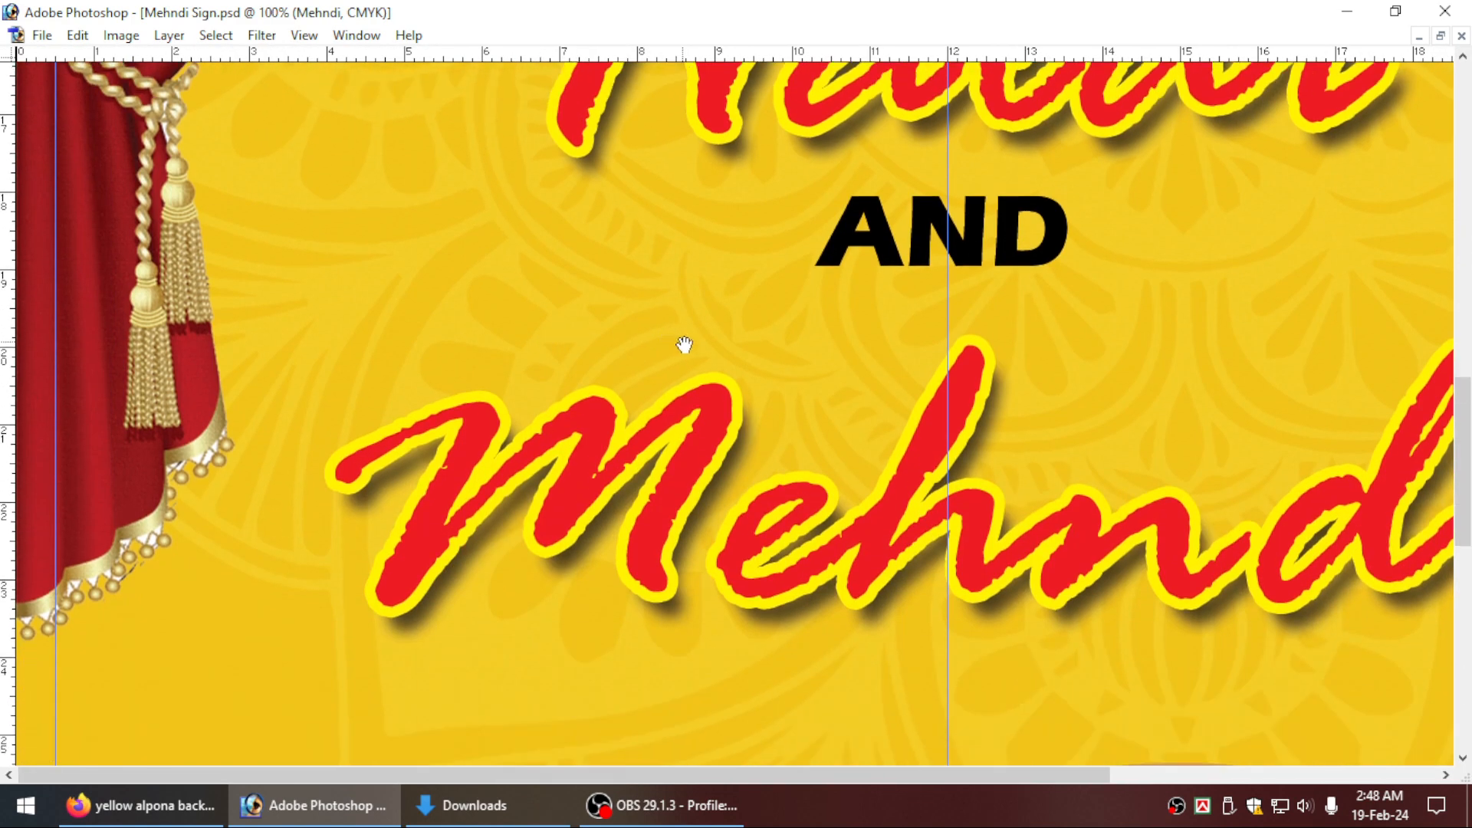
pyautogui.scroll(10, 767, 360)
pyautogui.hscroll(2, 789, 399)
pyautogui.scroll(4, 780, 442)
pyautogui.hscroll(3, 811, 460)
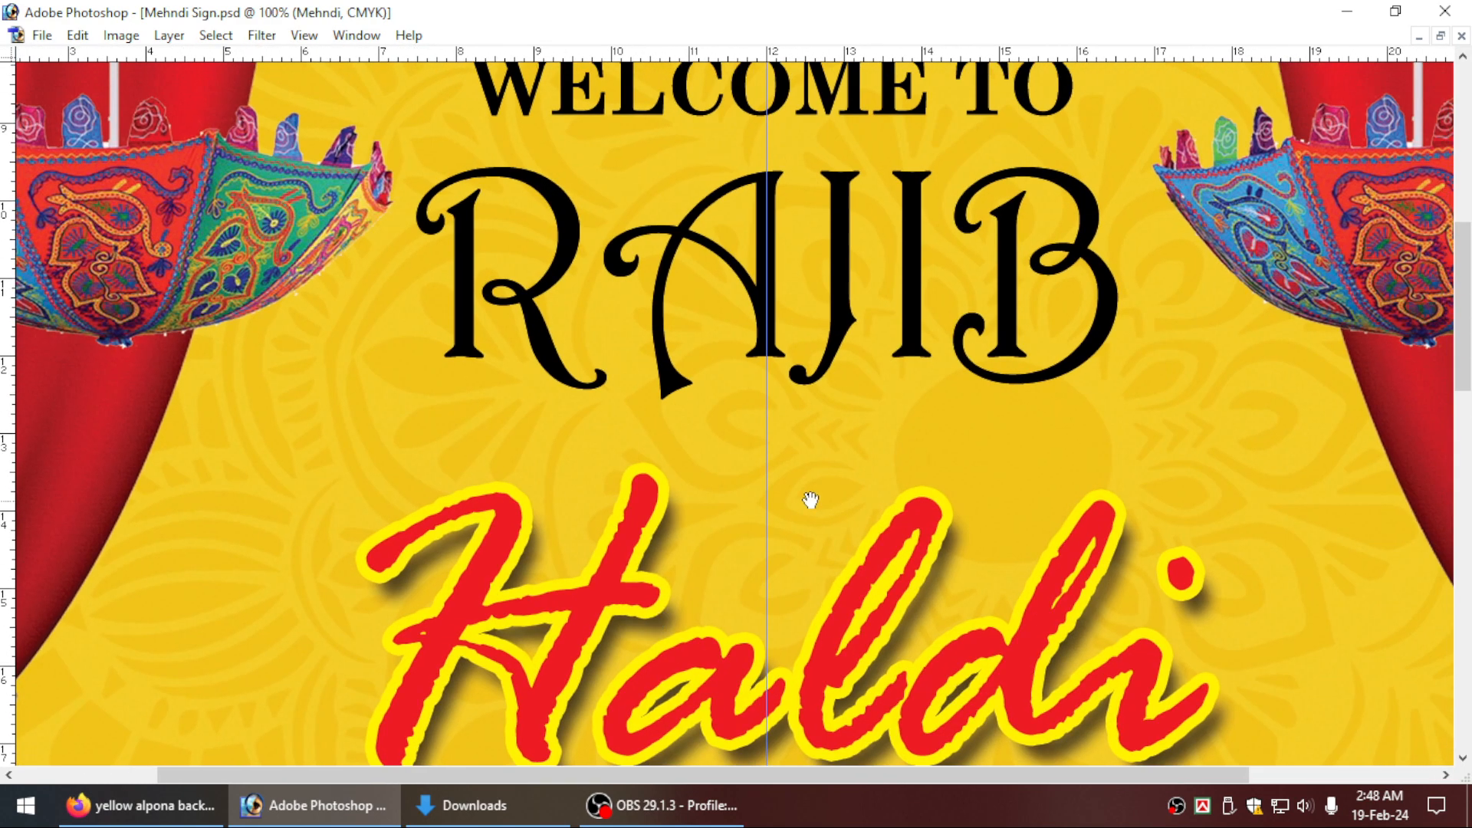
pyautogui.hotkey('ctrl', '0')
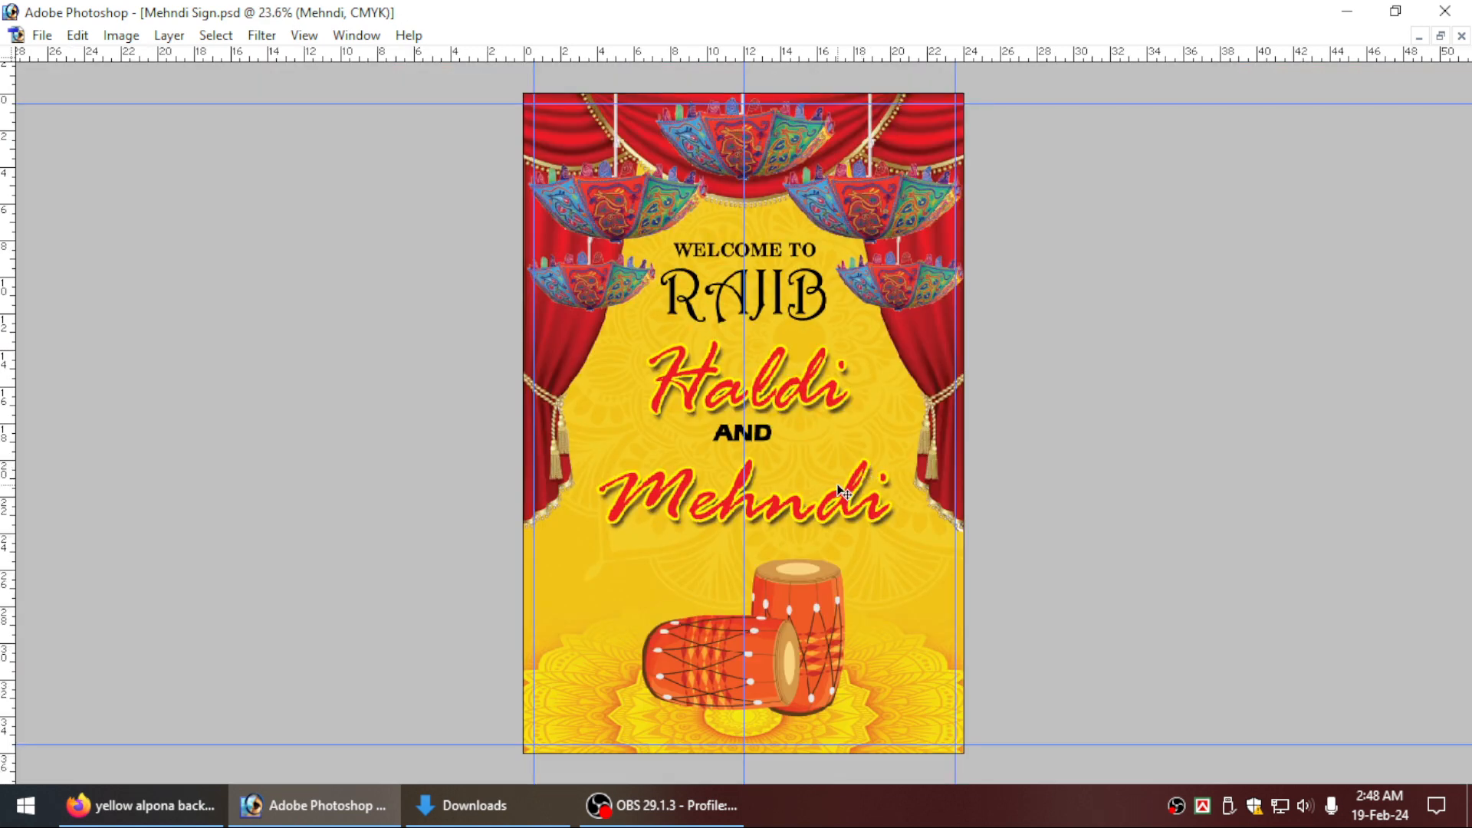
# Preview the whole sign full screen on a black background with guides and rulers hidden.
pyautogui.hotkey('ctrl', 'h')
pyautogui.press('f')
pyautogui.press('f')
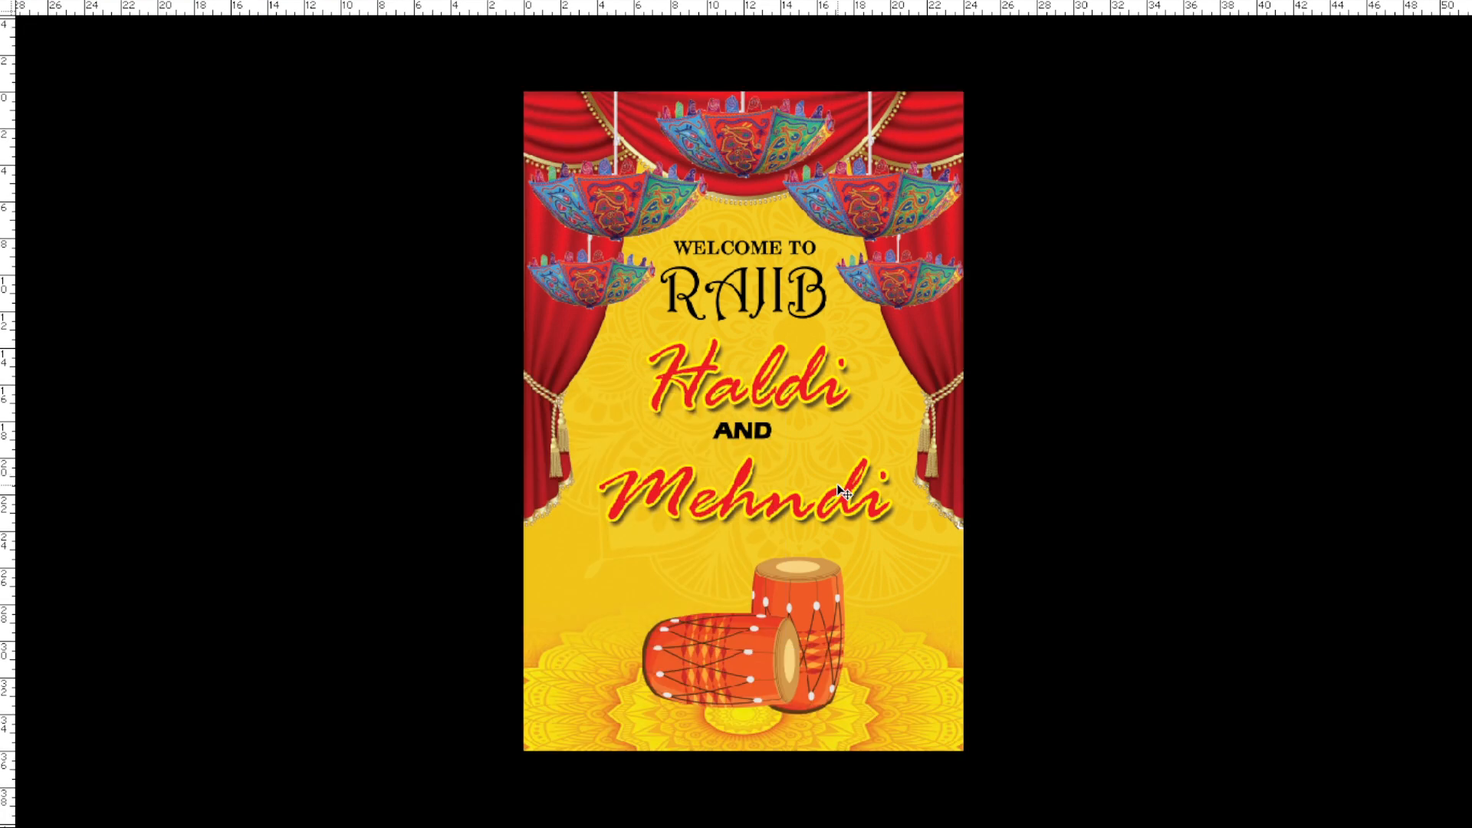
pyautogui.hotkey('ctrl', 'r')
pyautogui.hotkey('ctrl', '0')
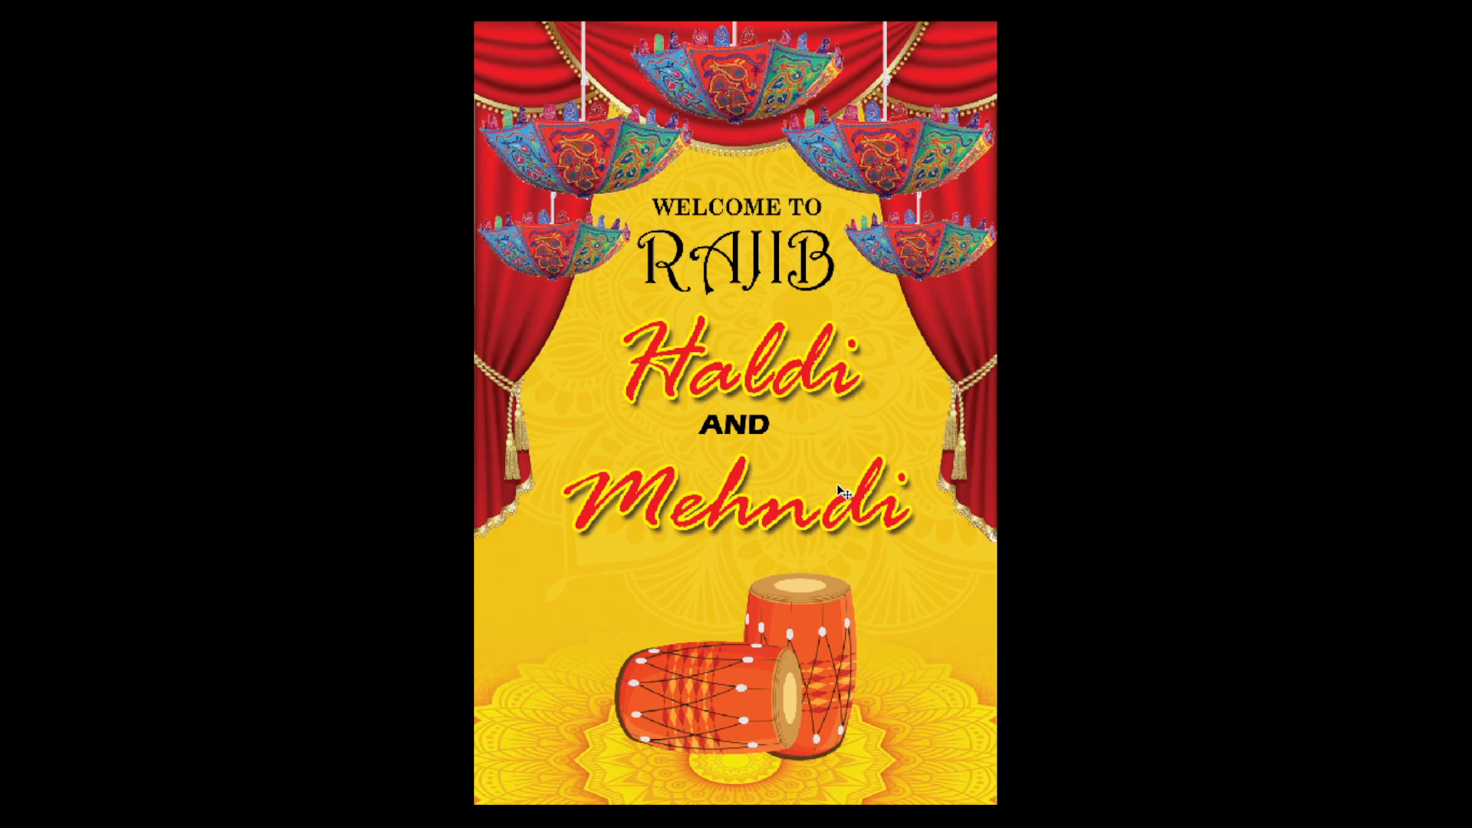
# Restore the rulers, guides, standard screen mode and panels, and fit the whole sign in view.
pyautogui.hotkey('ctrl', 'r')
pyautogui.hotkey('ctrl', ';')
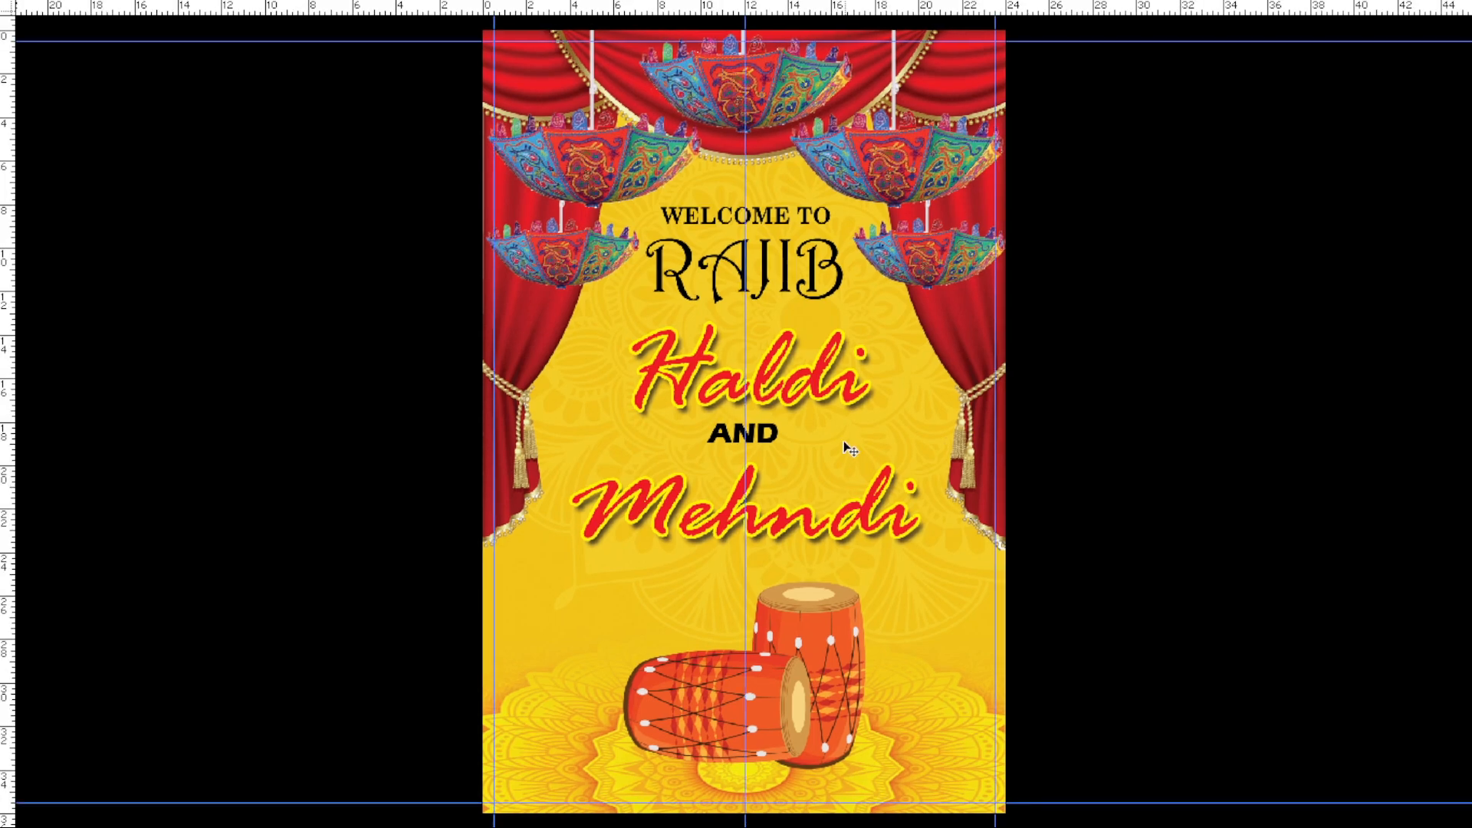
pyautogui.press('f')
pyautogui.doubleClick(381, 67)
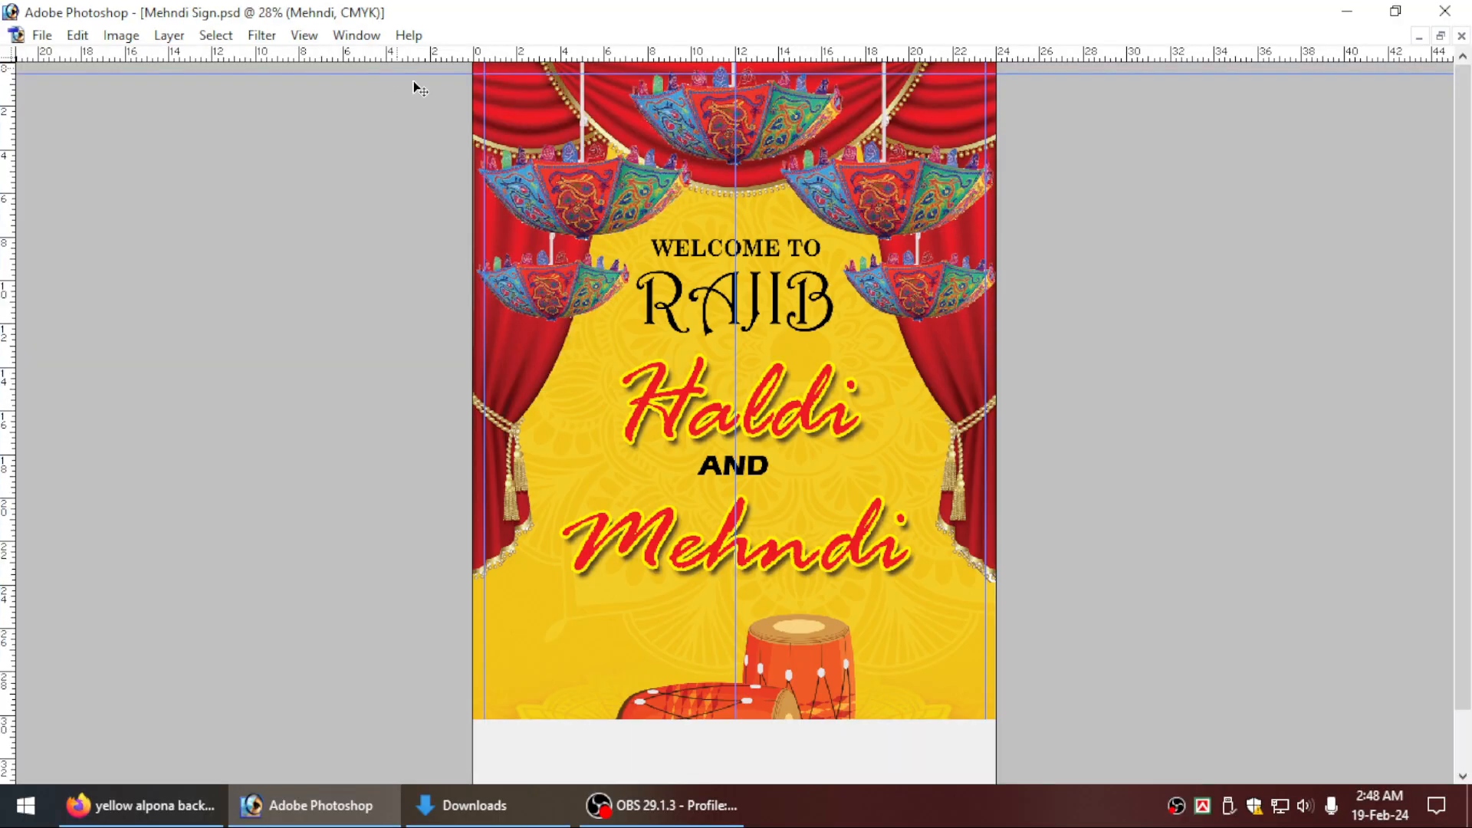
pyautogui.press('Tab')
pyautogui.hotkey('ctrl', '0')
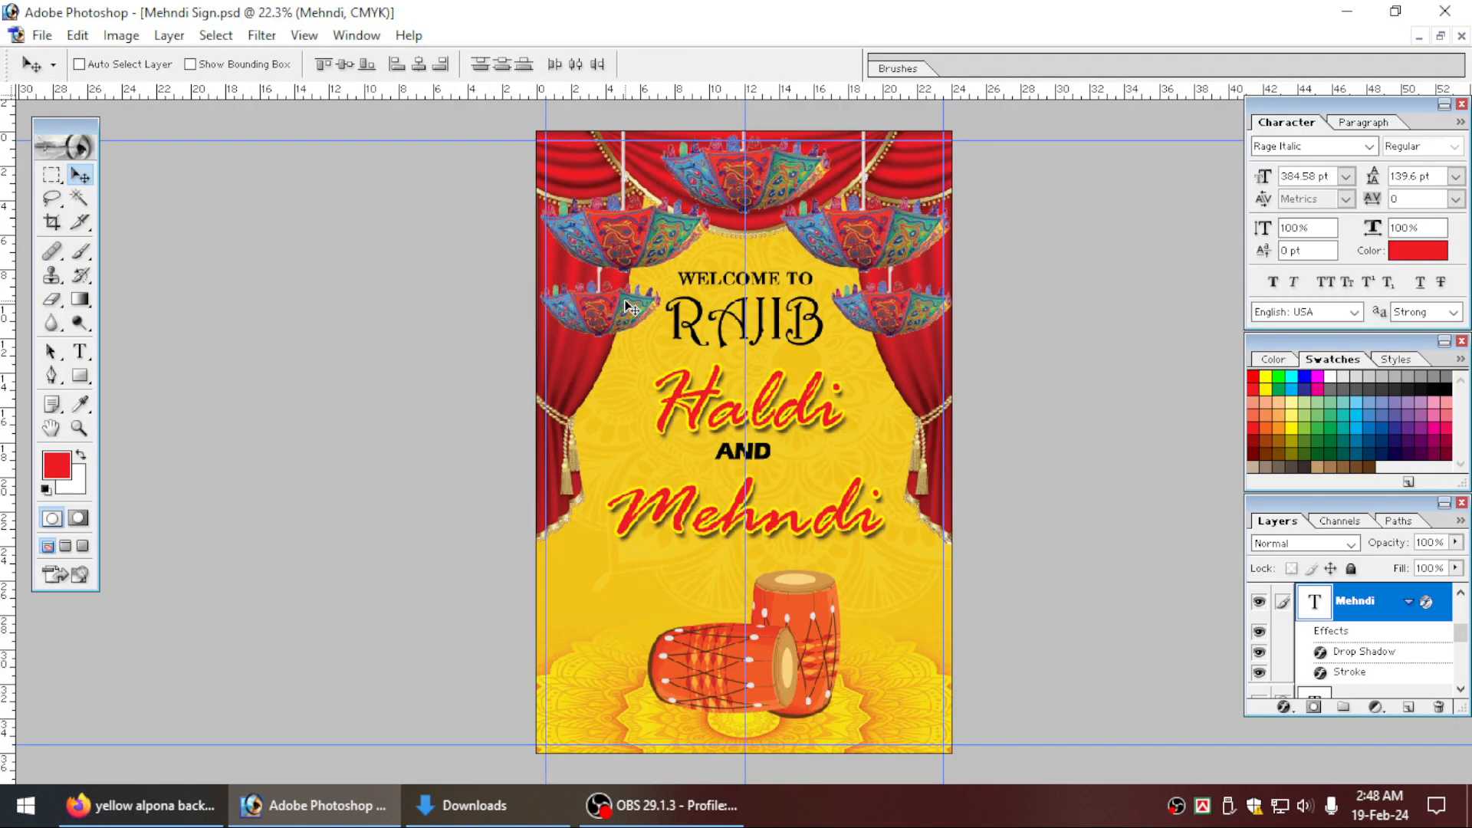